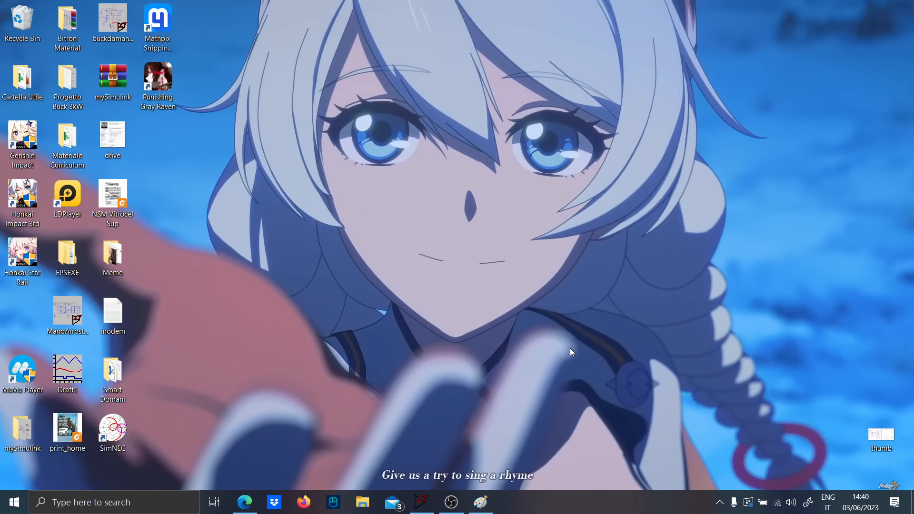
# - Switch to Paint and sketch in black a DC source feeding two switches labelled Q1 and Q2, with an output inductor labelled L
pyautogui.click(490, 502)
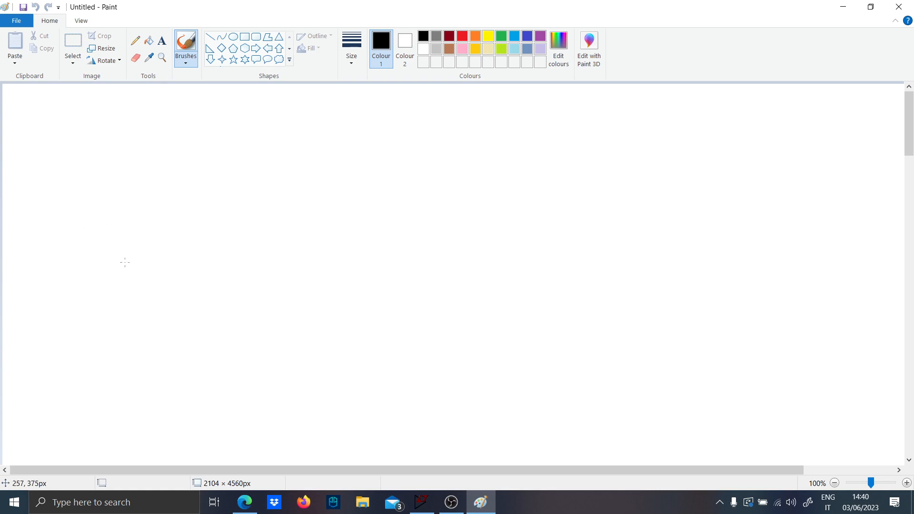
pyautogui.moveTo(29, 226)
pyautogui.mouseDown()
pyautogui.moveTo(102, 230)
pyautogui.moveTo(69, 241)
pyautogui.mouseUp()
pyautogui.moveTo(64, 241); pyautogui.dragTo(65, 267)
pyautogui.moveTo(64, 223)
pyautogui.mouseDown()
pyautogui.moveTo(70, 153)
pyautogui.moveTo(200, 150)
pyautogui.moveTo(206, 193)
pyautogui.moveTo(249, 201)
pyautogui.moveTo(205, 215)
pyautogui.moveTo(199, 253)
pyautogui.moveTo(240, 253)
pyautogui.moveTo(197, 287)
pyautogui.moveTo(218, 295)
pyautogui.mouseUp()
pyautogui.moveTo(200, 308)
pyautogui.mouseDown()
pyautogui.moveTo(189, 351)
pyautogui.moveTo(62, 333)
pyautogui.moveTo(69, 274)
pyautogui.mouseUp()
pyautogui.moveTo(244, 254); pyautogui.dragTo(386, 260)
pyautogui.moveTo(166, 198)
pyautogui.mouseDown()
pyautogui.moveTo(164, 214)
pyautogui.moveTo(181, 229)
pyautogui.mouseUp()
pyautogui.moveTo(157, 277); pyautogui.dragTo(157, 307)
pyautogui.moveTo(164, 296); pyautogui.dragTo(169, 310)
pyautogui.moveTo(174, 290); pyautogui.dragTo(181, 302)
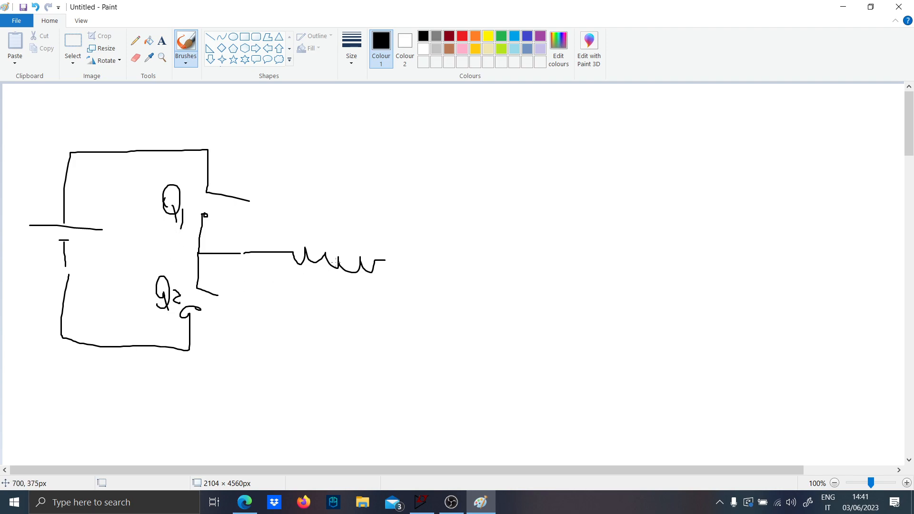
pyautogui.moveTo(335, 222); pyautogui.dragTo(348, 241)
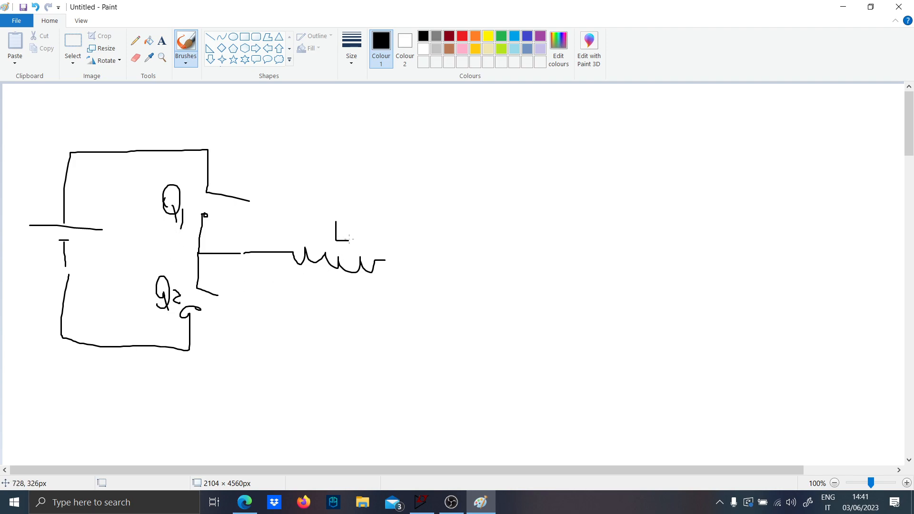
# - Add in red a current arrow labelled IL before the inductor and a series resistor labelled Rs after it
pyautogui.click(462, 36)
pyautogui.moveTo(267, 252)
pyautogui.mouseDown()
pyautogui.moveTo(290, 251)
pyautogui.moveTo(283, 259)
pyautogui.mouseUp()
pyautogui.moveTo(284, 220)
pyautogui.mouseDown()
pyautogui.moveTo(285, 229)
pyautogui.moveTo(289, 220)
pyautogui.moveTo(303, 229)
pyautogui.mouseUp()
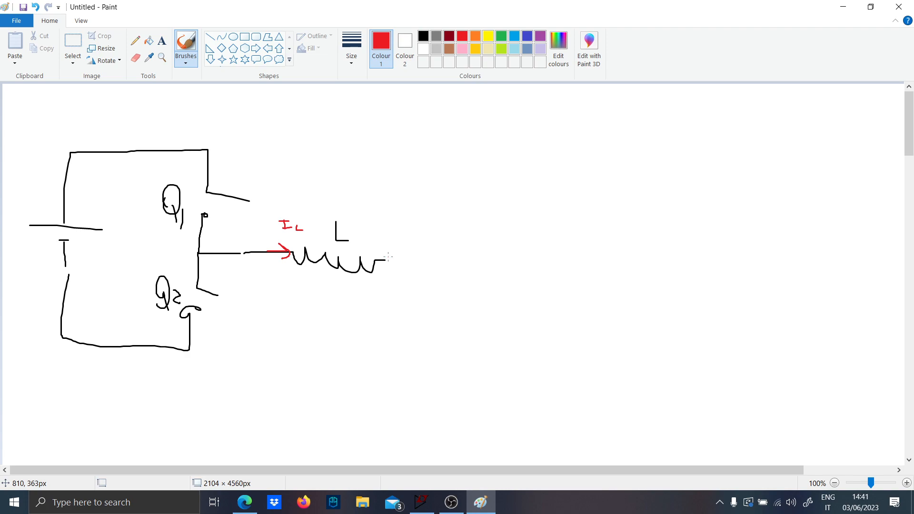
pyautogui.moveTo(387, 259); pyautogui.dragTo(506, 260)
pyautogui.moveTo(424, 216)
pyautogui.mouseDown()
pyautogui.moveTo(425, 233)
pyautogui.moveTo(445, 229)
pyautogui.moveTo(444, 219)
pyautogui.mouseUp()
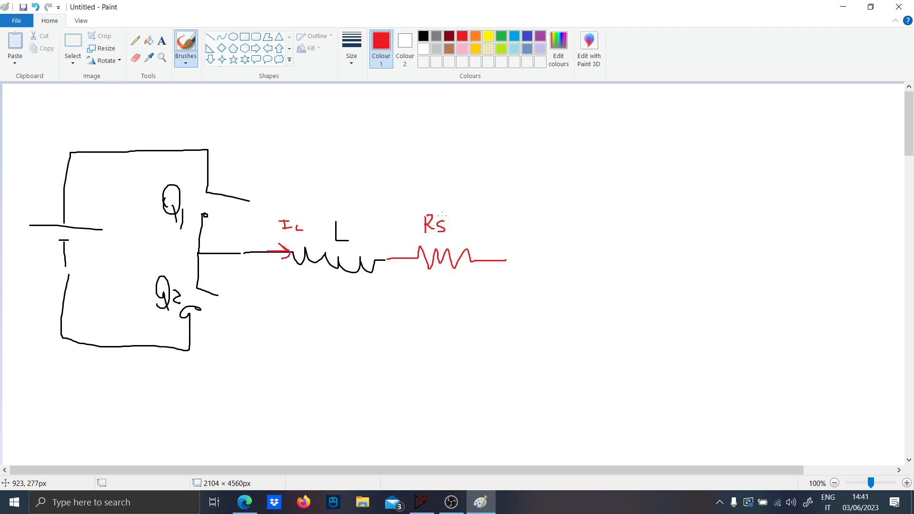
# - Draw black sense wires with connection dots from both ends of Rs, running up and across beside each other
pyautogui.click(424, 36)
pyautogui.moveTo(402, 257)
pyautogui.mouseDown()
pyautogui.moveTo(394, 137)
pyautogui.moveTo(512, 137)
pyautogui.mouseUp()
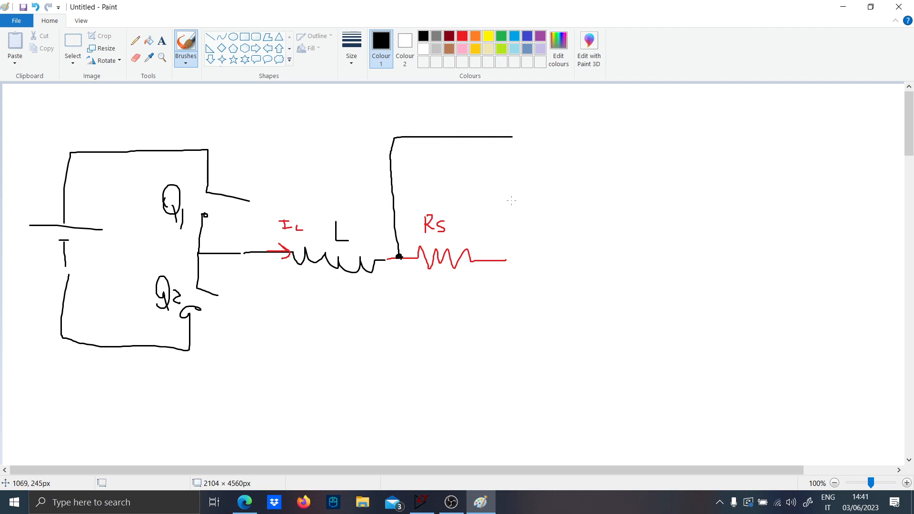
pyautogui.moveTo(483, 257)
pyautogui.mouseDown()
pyautogui.moveTo(478, 210)
pyautogui.moveTo(491, 172)
pyautogui.moveTo(538, 171)
pyautogui.mouseUp()
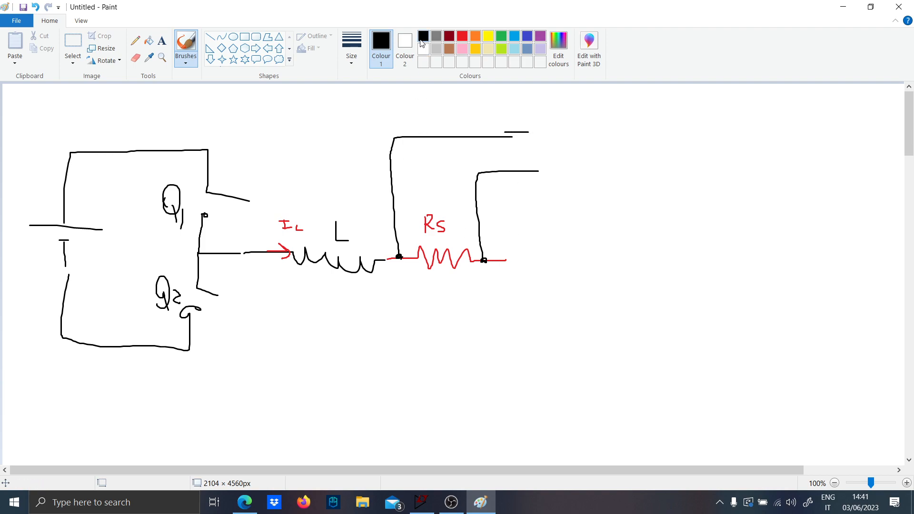
# - Draw a black rectangle at the ends of the sense wires and handwrite "DIFF LPF" inside it
pyautogui.click(248, 37)
pyautogui.moveTo(532, 117)
pyautogui.mouseDown()
pyautogui.moveTo(543, 143)
pyautogui.moveTo(623, 189)
pyautogui.mouseUp()
pyautogui.click(637, 129)
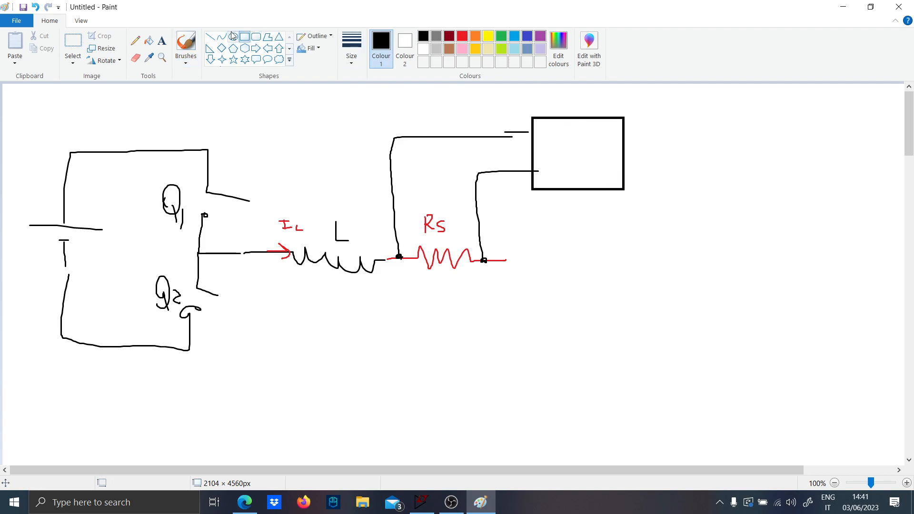
pyautogui.click(185, 47)
pyautogui.moveTo(547, 127); pyautogui.dragTo(551, 140)
pyautogui.moveTo(550, 127)
pyautogui.mouseDown()
pyautogui.moveTo(556, 142)
pyautogui.moveTo(572, 141)
pyautogui.mouseUp()
pyautogui.moveTo(576, 130)
pyautogui.mouseDown()
pyautogui.moveTo(577, 140)
pyautogui.moveTo(582, 129)
pyautogui.mouseUp()
pyautogui.moveTo(577, 137); pyautogui.dragTo(588, 144)
pyautogui.moveTo(587, 134); pyautogui.dragTo(592, 132)
pyautogui.moveTo(559, 166); pyautogui.dragTo(575, 174)
pyautogui.moveTo(573, 175); pyautogui.dragTo(581, 156)
pyautogui.moveTo(584, 162)
pyautogui.mouseDown()
pyautogui.moveTo(585, 176)
pyautogui.moveTo(595, 166)
pyautogui.mouseUp()
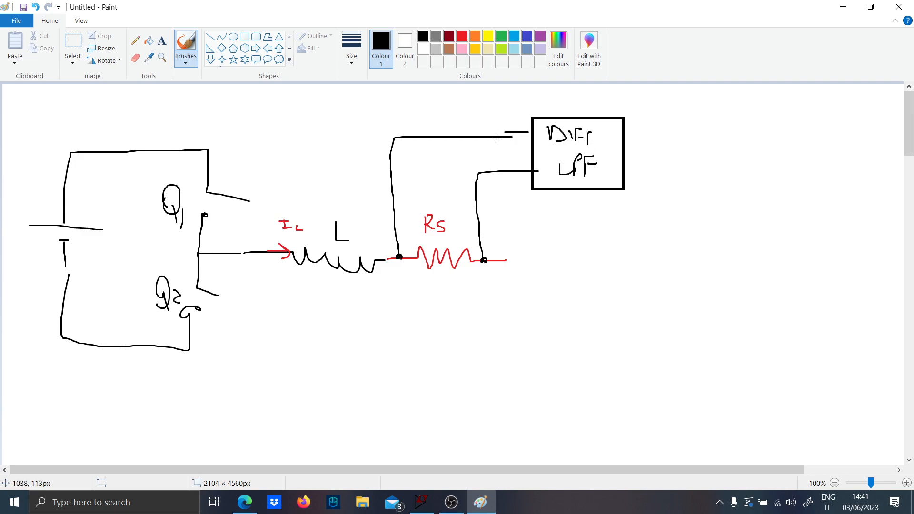
# - Draw two black output lines from the filter block, each with a series resistor, plus a resistor going down from the lower line
pyautogui.click(461, 37)
pyautogui.click(423, 36)
pyautogui.moveTo(625, 134); pyautogui.dragTo(653, 134)
pyautogui.moveTo(625, 171); pyautogui.dragTo(660, 172)
pyautogui.moveTo(652, 135)
pyautogui.mouseDown()
pyautogui.moveTo(659, 150)
pyautogui.moveTo(672, 150)
pyautogui.moveTo(661, 163)
pyautogui.moveTo(683, 149)
pyautogui.moveTo(720, 151)
pyautogui.mouseUp()
pyautogui.moveTo(665, 162)
pyautogui.mouseDown()
pyautogui.moveTo(692, 158)
pyautogui.moveTo(721, 174)
pyautogui.moveTo(721, 205)
pyautogui.mouseUp()
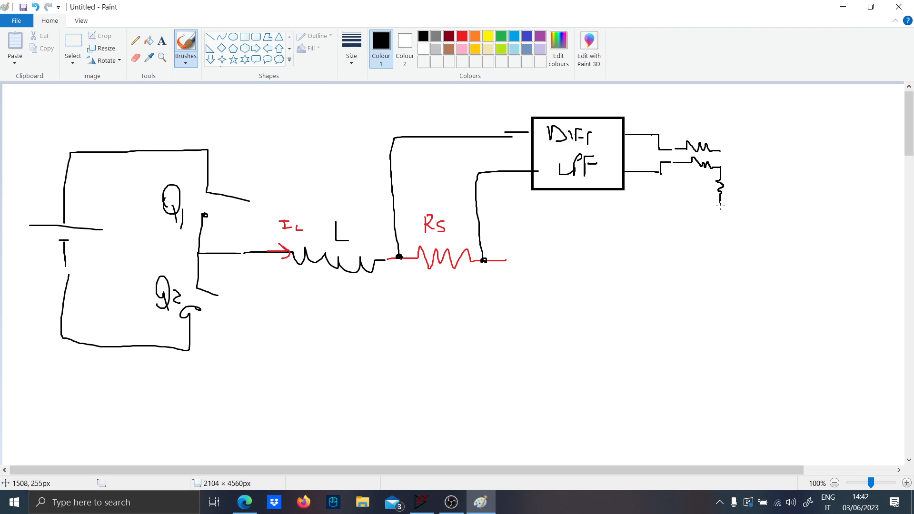
# - Draw the op-amp triangle at the resistors, with a feedback resistor looping from its output and a ground symbol under the lower resistor
pyautogui.moveTo(727, 168)
pyautogui.mouseDown()
pyautogui.moveTo(742, 167)
pyautogui.moveTo(717, 118)
pyautogui.moveTo(762, 106)
pyautogui.mouseUp()
pyautogui.moveTo(724, 149)
pyautogui.mouseDown()
pyautogui.moveTo(748, 149)
pyautogui.moveTo(748, 187)
pyautogui.moveTo(806, 154)
pyautogui.moveTo(705, 212)
pyautogui.moveTo(719, 213)
pyautogui.mouseUp()
pyautogui.moveTo(760, 102)
pyautogui.mouseDown()
pyautogui.moveTo(819, 151)
pyautogui.moveTo(808, 157)
pyautogui.mouseUp()
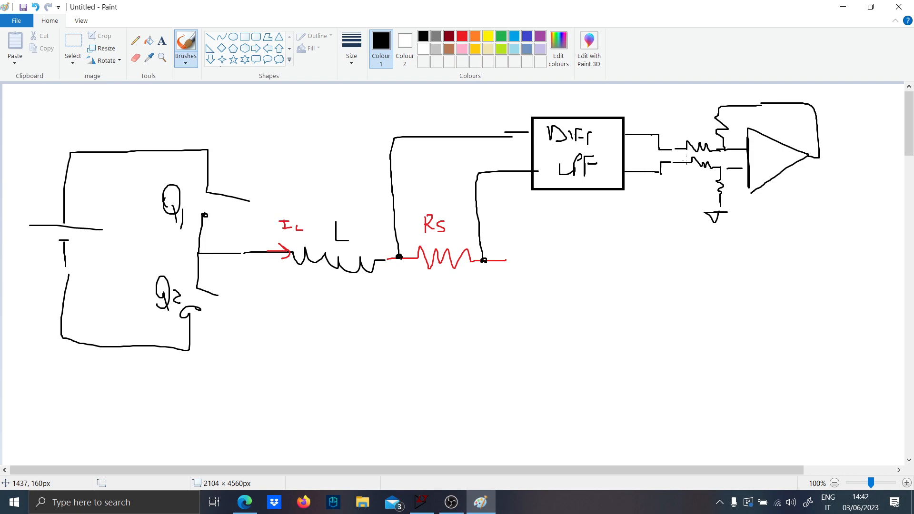
# - Label the input resistors R1 and R3, the feedback resistor R2 and the grounded resistor R4
pyautogui.moveTo(682, 138)
pyautogui.mouseDown()
pyautogui.moveTo(682, 124)
pyautogui.moveTo(694, 139)
pyautogui.mouseUp()
pyautogui.moveTo(726, 113); pyautogui.dragTo(739, 138)
pyautogui.moveTo(687, 178); pyautogui.dragTo(696, 186)
pyautogui.moveTo(693, 175)
pyautogui.mouseDown()
pyautogui.moveTo(694, 192)
pyautogui.moveTo(745, 208)
pyautogui.mouseUp()
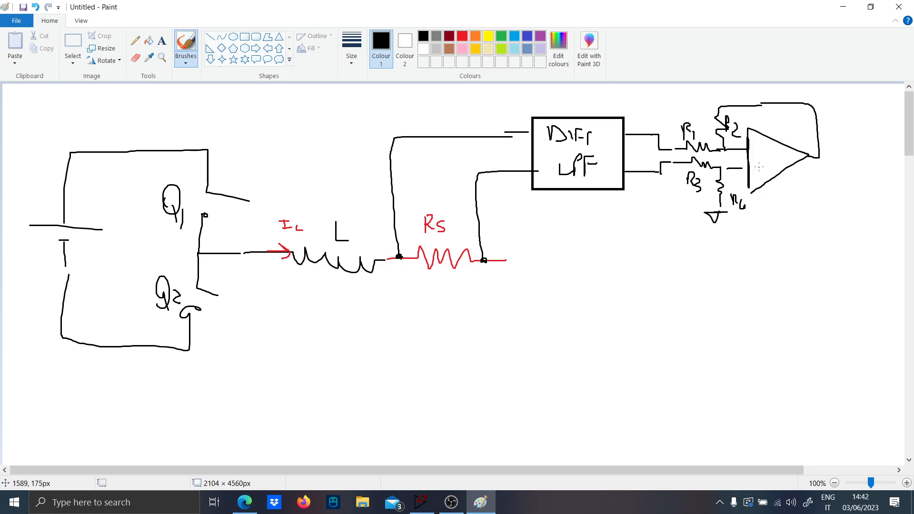
# - Mark the op-amp inputs − and +, extend its output to a terminal dot, and label the filter outputs V1 and V2
pyautogui.moveTo(754, 148)
pyautogui.mouseDown()
pyautogui.moveTo(762, 148)
pyautogui.moveTo(763, 171)
pyautogui.mouseUp()
pyautogui.moveTo(759, 166); pyautogui.dragTo(759, 179)
pyautogui.moveTo(819, 157); pyautogui.dragTo(852, 155)
pyautogui.moveTo(637, 116)
pyautogui.mouseDown()
pyautogui.moveTo(656, 126)
pyautogui.moveTo(645, 152)
pyautogui.moveTo(649, 167)
pyautogui.mouseUp()
# - Write the equation R1 = R2 = R3 = R4 below the op-amp circuit
pyautogui.moveTo(629, 241)
pyautogui.mouseDown()
pyautogui.moveTo(631, 265)
pyautogui.moveTo(685, 256)
pyautogui.mouseUp()
pyautogui.moveTo(684, 241)
pyautogui.mouseDown()
pyautogui.moveTo(702, 256)
pyautogui.moveTo(757, 248)
pyautogui.mouseUp()
pyautogui.moveTo(757, 232); pyautogui.dragTo(768, 252)
pyautogui.moveTo(778, 244); pyautogui.dragTo(784, 247)
pyautogui.moveTo(787, 233); pyautogui.dragTo(787, 248)
pyautogui.moveTo(786, 231); pyautogui.dragTo(794, 251)
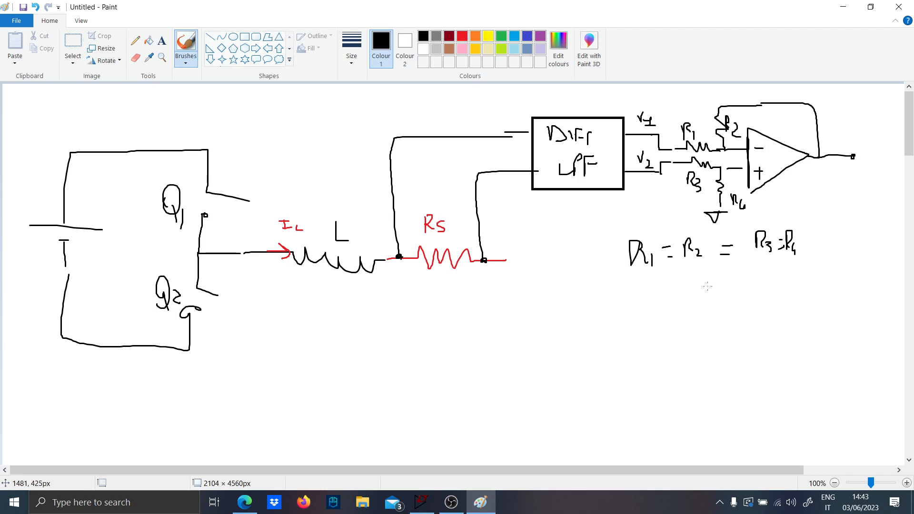
# - Write the ratio condition R1/R3 = R2/R4 below the resistor equality
pyautogui.moveTo(708, 286)
pyautogui.mouseDown()
pyautogui.moveTo(708, 307)
pyautogui.moveTo(726, 299)
pyautogui.moveTo(746, 307)
pyautogui.moveTo(711, 340)
pyautogui.moveTo(727, 331)
pyautogui.moveTo(730, 342)
pyautogui.mouseUp()
pyautogui.moveTo(764, 307); pyautogui.dragTo(776, 306)
pyautogui.moveTo(766, 301); pyautogui.dragTo(791, 294)
pyautogui.moveTo(793, 280)
pyautogui.mouseDown()
pyautogui.moveTo(809, 281)
pyautogui.moveTo(805, 292)
pyautogui.mouseUp()
pyautogui.moveTo(813, 289); pyautogui.dragTo(848, 309)
pyautogui.moveTo(798, 322); pyautogui.dragTo(805, 332)
pyautogui.moveTo(804, 331)
pyautogui.mouseDown()
pyautogui.moveTo(813, 323)
pyautogui.moveTo(820, 332)
pyautogui.mouseUp()
pyautogui.moveTo(822, 324)
pyautogui.mouseDown()
pyautogui.moveTo(823, 332)
pyautogui.moveTo(829, 327)
pyautogui.mouseUp()
pyautogui.moveTo(827, 324); pyautogui.dragTo(829, 339)
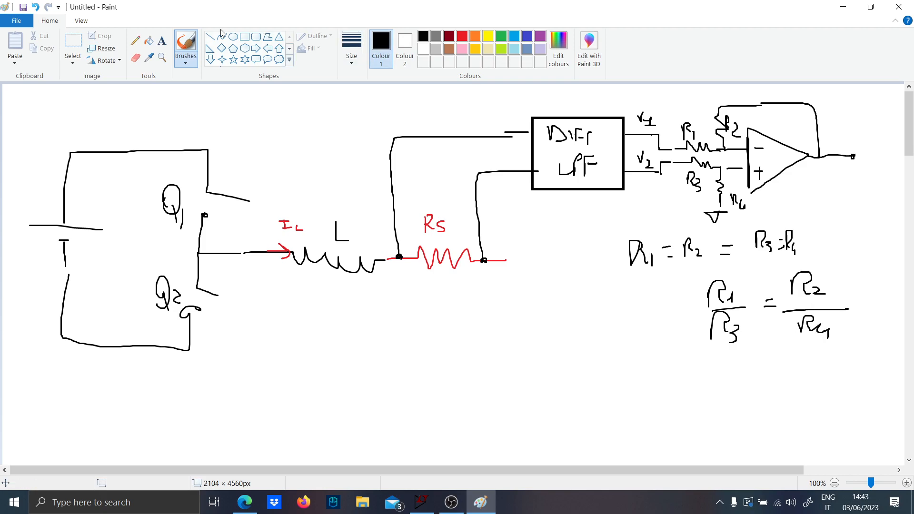
# - Frame the R1/R3 = R2/R4 equation with a red rectangle
pyautogui.click(244, 36)
pyautogui.click(463, 36)
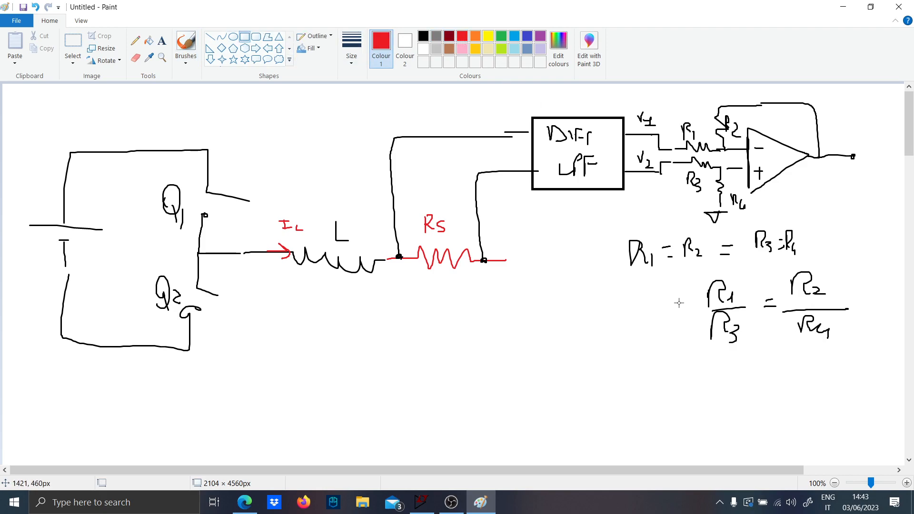
pyautogui.moveTo(684, 268)
pyautogui.mouseDown()
pyautogui.moveTo(888, 383)
pyautogui.moveTo(860, 353)
pyautogui.mouseUp()
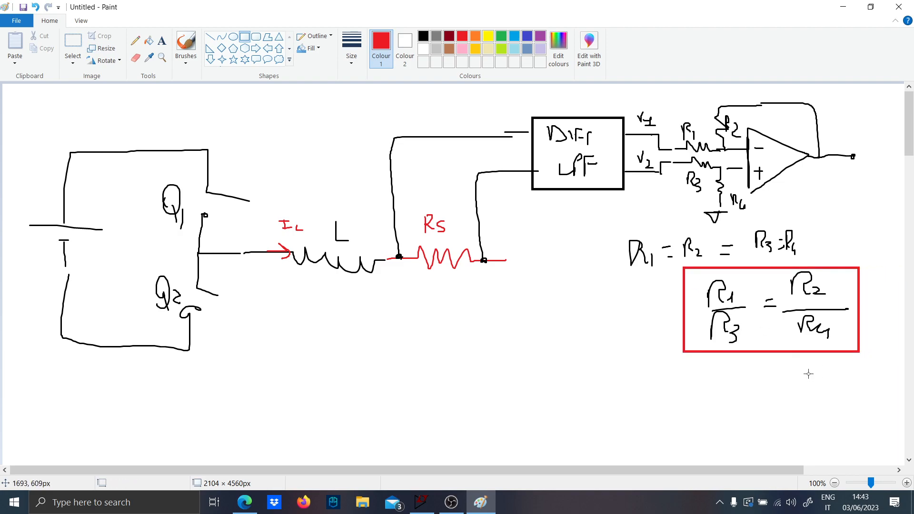
# - With the red brush, label the op-amp output Vo and write Vo = (V2 − V1) beside the framed equation
pyautogui.click(186, 47)
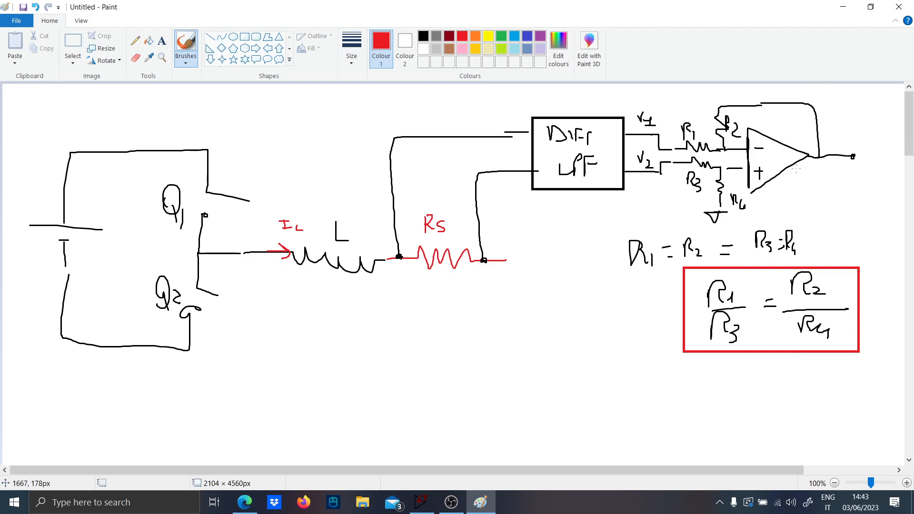
pyautogui.moveTo(518, 307)
pyautogui.mouseDown()
pyautogui.moveTo(535, 311)
pyautogui.moveTo(542, 332)
pyautogui.moveTo(536, 324)
pyautogui.mouseUp()
pyautogui.moveTo(834, 137); pyautogui.dragTo(844, 143)
pyautogui.moveTo(574, 307)
pyautogui.mouseDown()
pyautogui.moveTo(582, 330)
pyautogui.moveTo(588, 305)
pyautogui.moveTo(593, 335)
pyautogui.moveTo(601, 333)
pyautogui.mouseUp()
pyautogui.moveTo(605, 327)
pyautogui.mouseDown()
pyautogui.moveTo(619, 328)
pyautogui.moveTo(625, 307)
pyautogui.moveTo(625, 339)
pyautogui.mouseUp()
pyautogui.moveTo(623, 339); pyautogui.dragTo(633, 339)
pyautogui.moveTo(575, 299); pyautogui.dragTo(572, 332)
pyautogui.moveTo(640, 302); pyautogui.dragTo(646, 339)
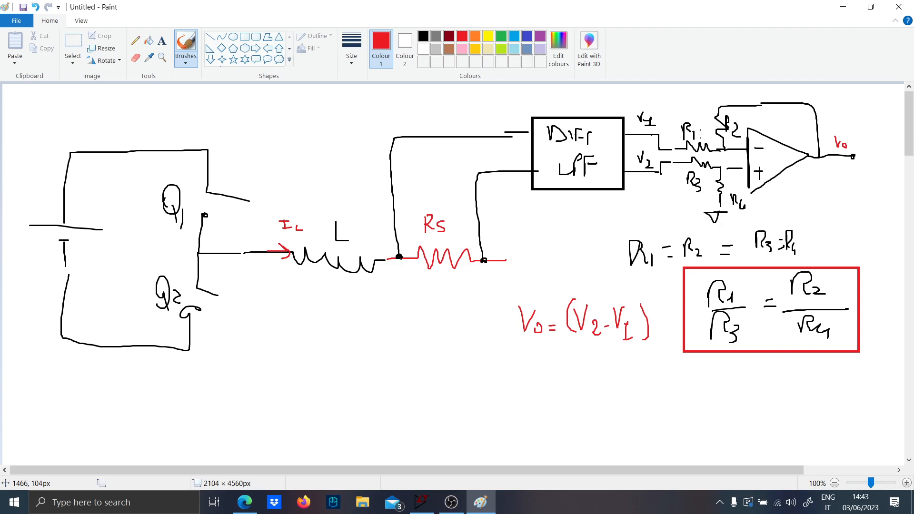
# - Circle the R1 and R2 labels in red and append the factor · R2/R1 to the Vo equation
pyautogui.moveTo(687, 120)
pyautogui.mouseDown()
pyautogui.moveTo(672, 132)
pyautogui.moveTo(695, 139)
pyautogui.moveTo(691, 123)
pyautogui.moveTo(740, 143)
pyautogui.moveTo(726, 117)
pyautogui.mouseUp()
pyautogui.moveTo(661, 303); pyautogui.dragTo(662, 320)
pyautogui.moveTo(663, 304); pyautogui.dragTo(670, 317)
pyautogui.moveTo(667, 313); pyautogui.dragTo(667, 350)
pyautogui.moveTo(666, 341); pyautogui.dragTo(673, 350)
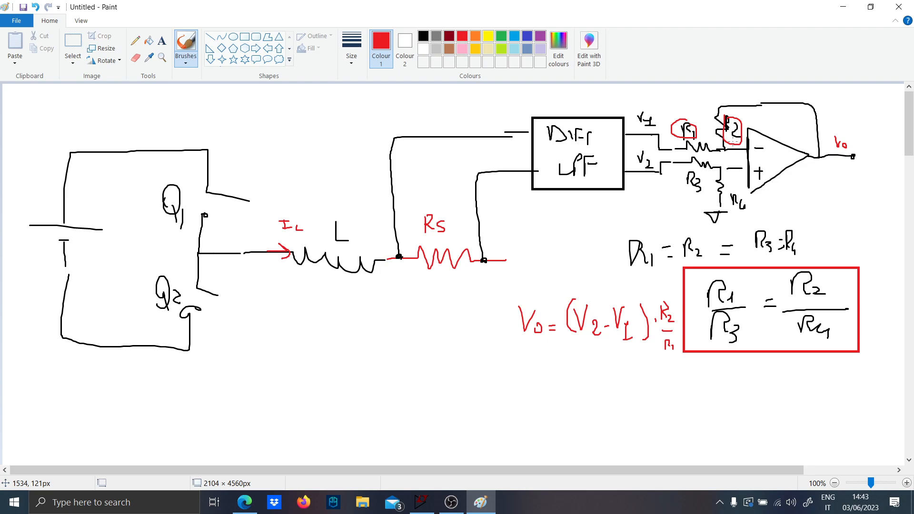
# - Draw a dashed black box around the op-amp stage and an arrow pointing into it from below the filter block
pyautogui.click(424, 36)
pyautogui.moveTo(668, 101)
pyautogui.mouseDown()
pyautogui.moveTo(669, 214)
pyautogui.moveTo(723, 232)
pyautogui.moveTo(844, 205)
pyautogui.mouseUp()
pyautogui.moveTo(843, 170); pyautogui.dragTo(844, 141)
pyautogui.moveTo(843, 119); pyautogui.dragTo(843, 105)
pyautogui.moveTo(843, 96); pyautogui.dragTo(818, 85)
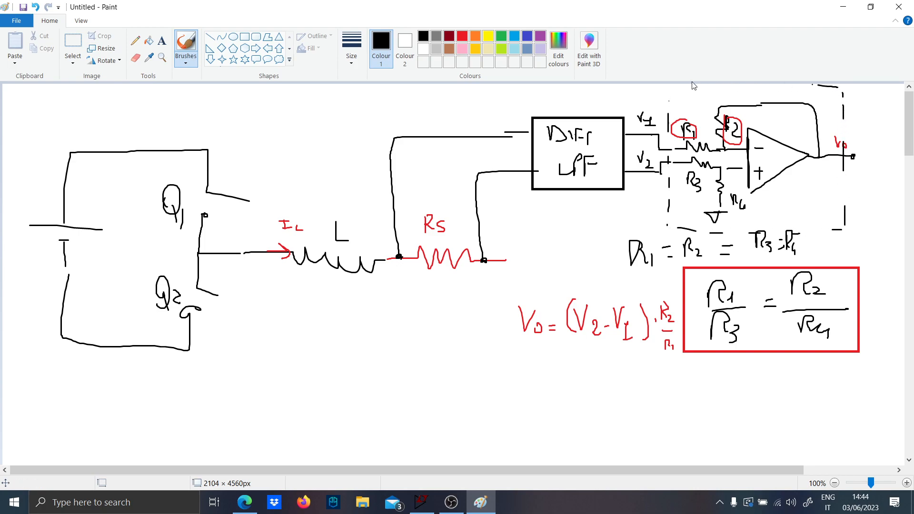
pyautogui.moveTo(667, 99); pyautogui.dragTo(668, 96)
pyautogui.moveTo(671, 89); pyautogui.dragTo(700, 86)
pyautogui.moveTo(770, 86); pyautogui.dragTo(811, 91)
pyautogui.moveTo(843, 91); pyautogui.dragTo(846, 94)
pyautogui.moveTo(636, 213)
pyautogui.mouseDown()
pyautogui.moveTo(682, 198)
pyautogui.moveTo(669, 203)
pyautogui.mouseUp()
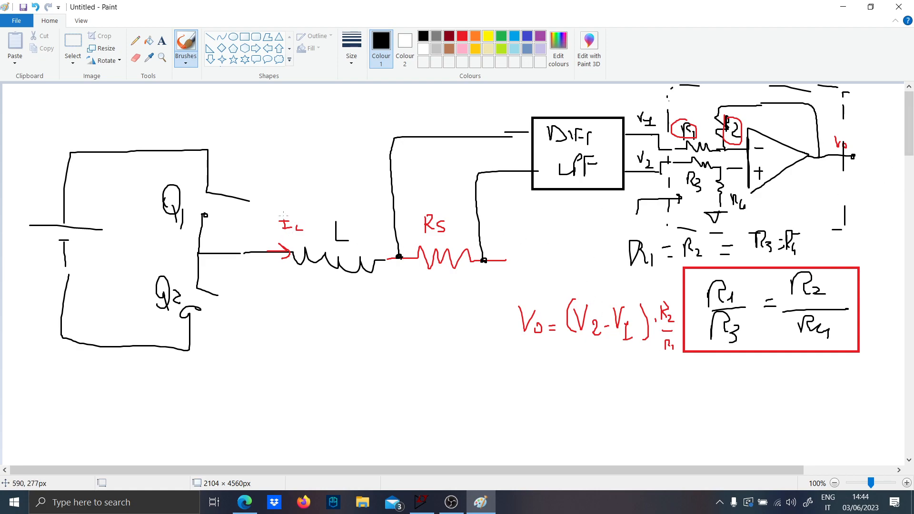
# - Circle the IL label in black and draw a voltage arrow above Rs labelled Vk
pyautogui.moveTo(297, 234); pyautogui.dragTo(292, 221)
pyautogui.moveTo(464, 203); pyautogui.dragTo(400, 209)
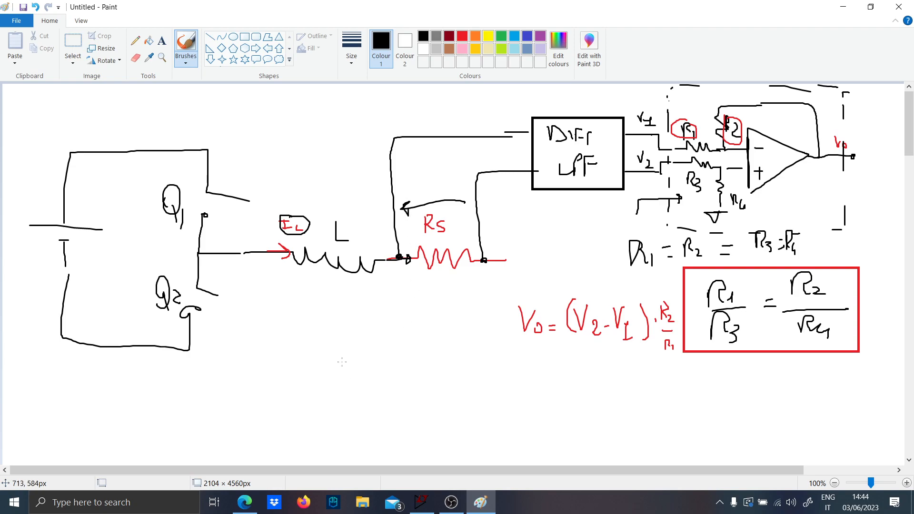
pyautogui.moveTo(420, 182); pyautogui.dragTo(431, 172)
pyautogui.moveTo(434, 179); pyautogui.dragTo(435, 193)
# - Write the equation Vk = Rs · IL in black below the circuit
pyautogui.moveTo(380, 367); pyautogui.dragTo(397, 367)
pyautogui.moveTo(400, 382); pyautogui.dragTo(400, 393)
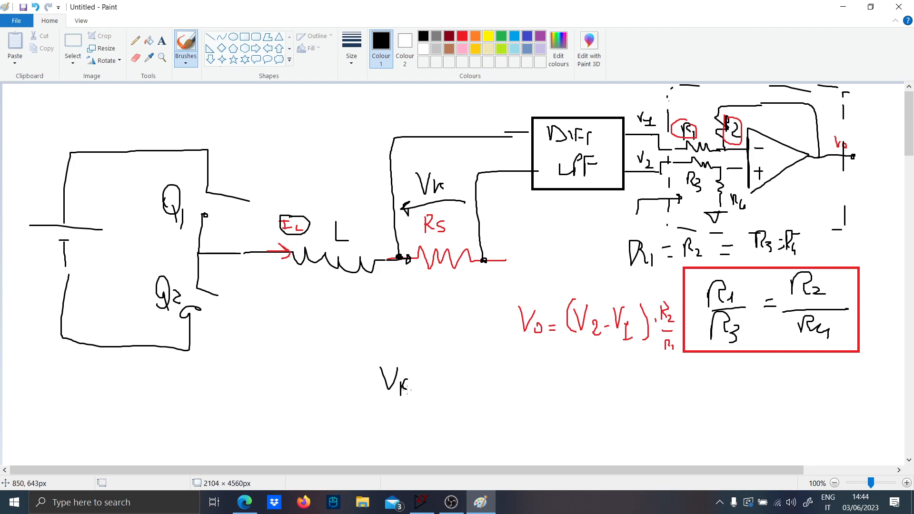
pyautogui.moveTo(446, 373); pyautogui.dragTo(458, 366)
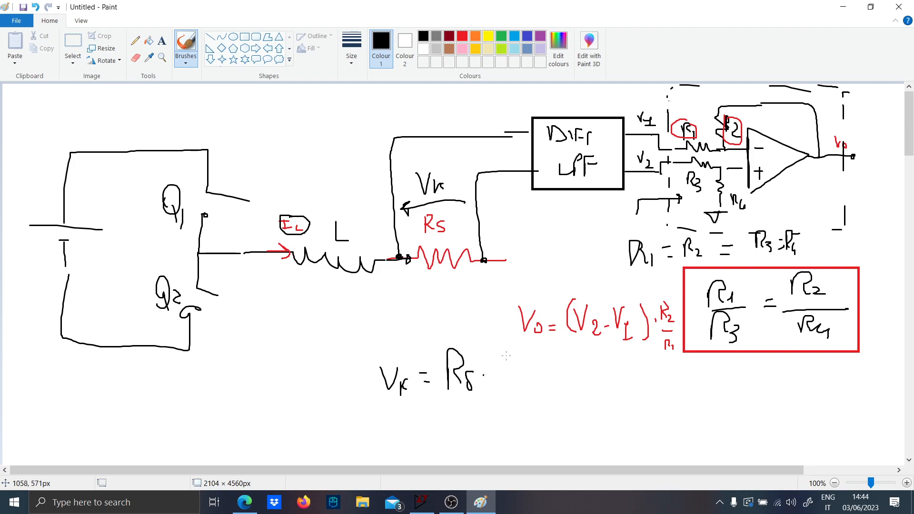
pyautogui.moveTo(500, 356); pyautogui.dragTo(520, 355)
# - Write the equation Vo = (Rs IL) · G below the Vk equation
pyautogui.scroll(-2, 534, 299)
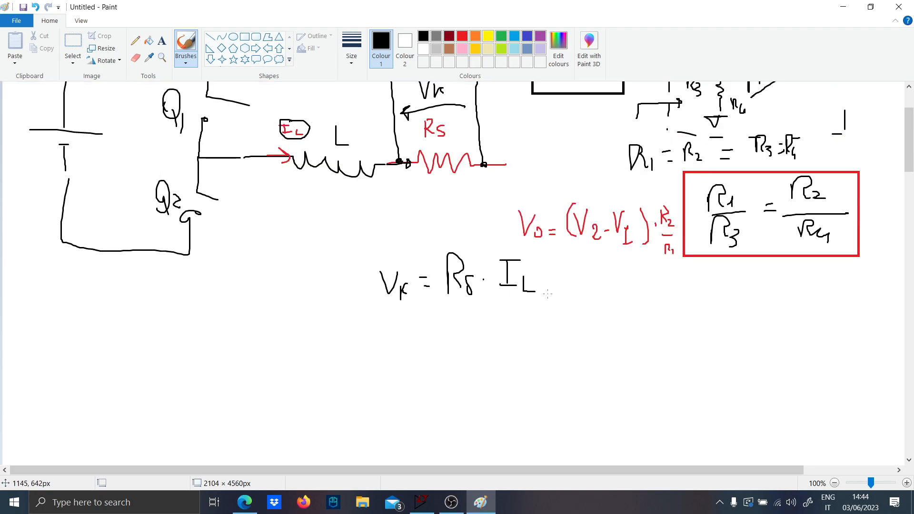
pyautogui.scroll(2, 565, 246)
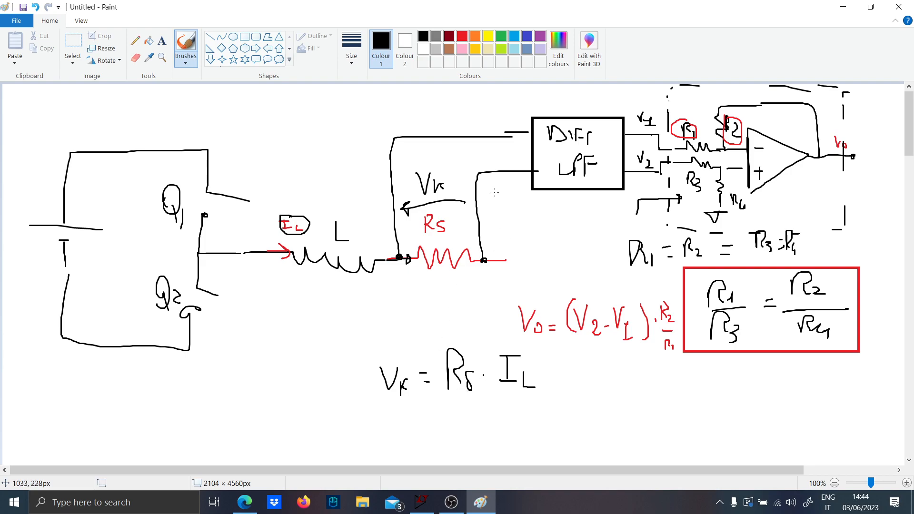
pyautogui.scroll(-2, 476, 262)
pyautogui.moveTo(348, 356); pyautogui.dragTo(366, 340)
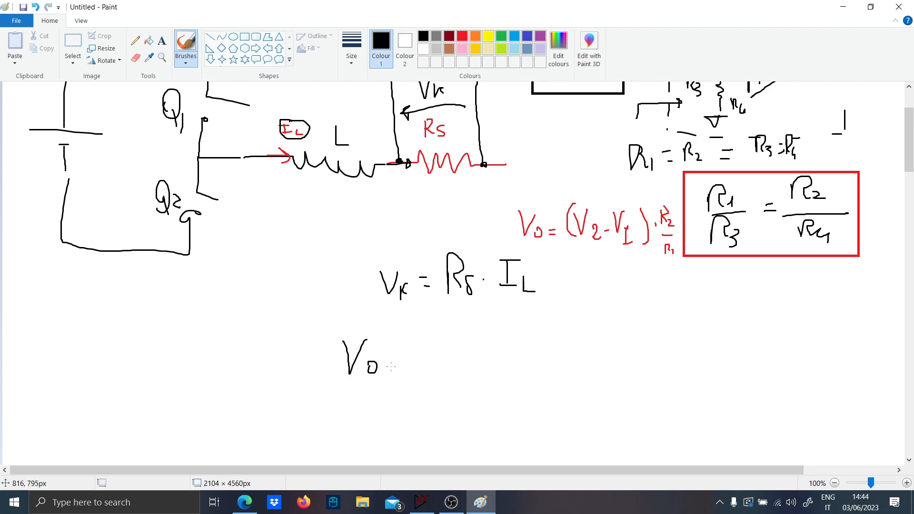
pyautogui.moveTo(449, 336)
pyautogui.mouseDown()
pyautogui.moveTo(439, 363)
pyautogui.moveTo(451, 386)
pyautogui.mouseUp()
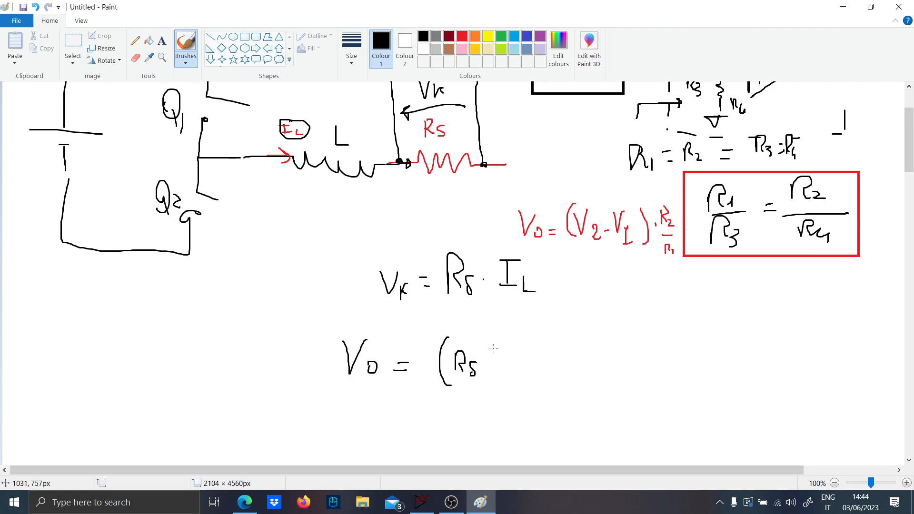
pyautogui.moveTo(487, 352)
pyautogui.mouseDown()
pyautogui.moveTo(509, 351)
pyautogui.moveTo(532, 399)
pyautogui.mouseUp()
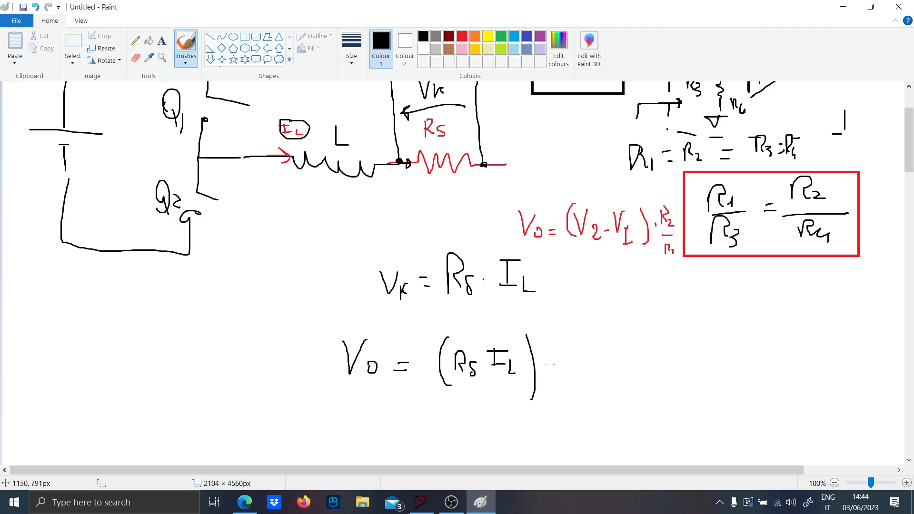
pyautogui.moveTo(609, 340)
pyautogui.mouseDown()
pyautogui.moveTo(583, 362)
pyautogui.moveTo(604, 355)
pyautogui.mouseUp()
pyautogui.moveTo(615, 353); pyautogui.dragTo(592, 353)
# - Sketch a black triangular current waveform above the IL label and the inductor
pyautogui.scroll(3, 553, 357)
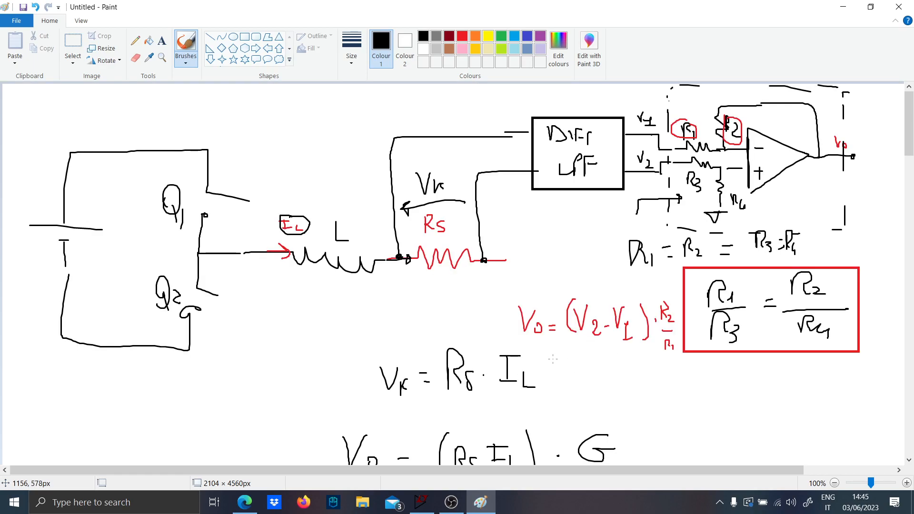
pyautogui.scroll(-6, 553, 359)
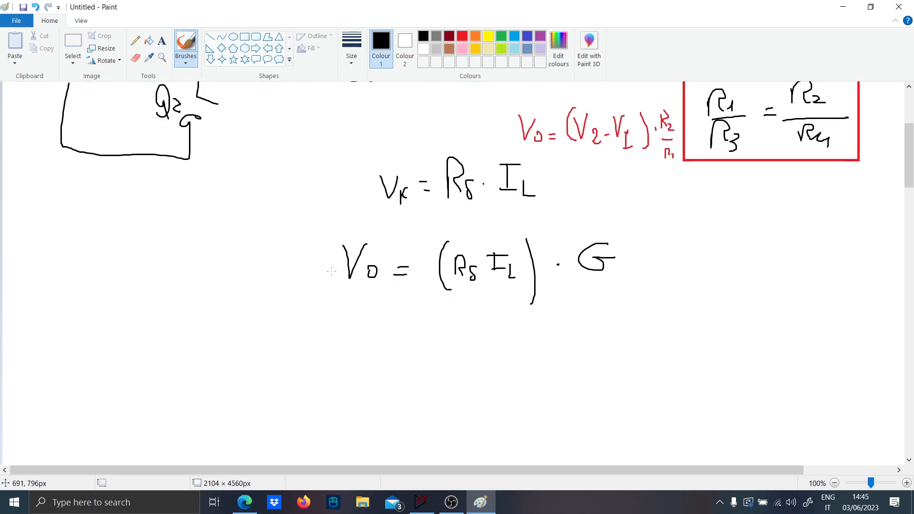
pyautogui.scroll(6, 389, 292)
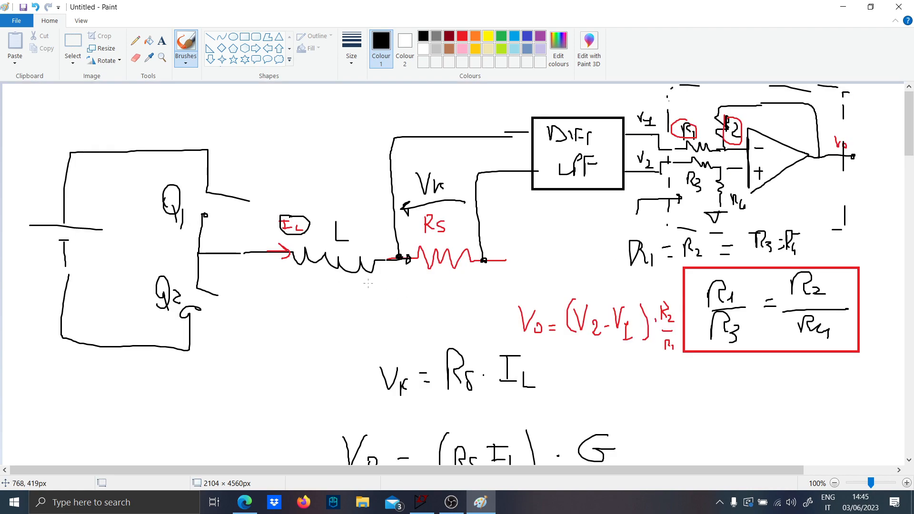
pyautogui.moveTo(296, 193); pyautogui.dragTo(370, 195)
pyautogui.scroll(-6, 422, 328)
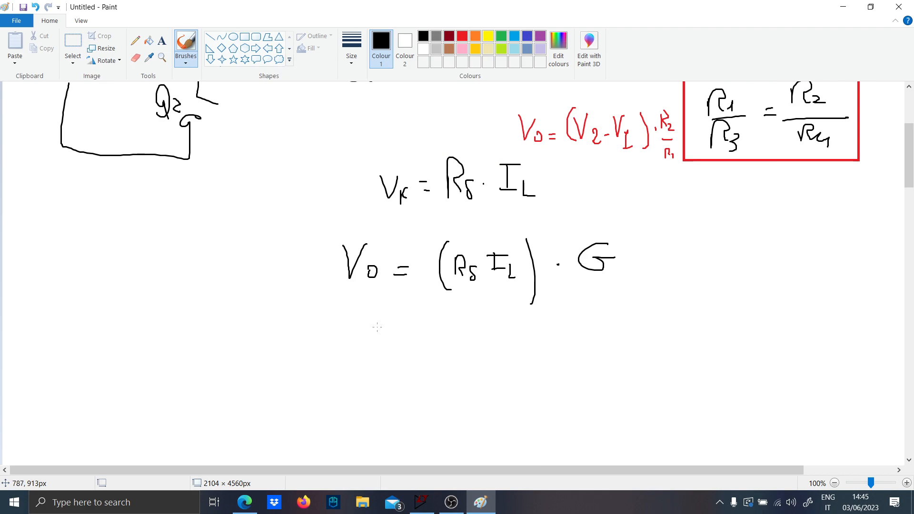
pyautogui.scroll(6, 387, 244)
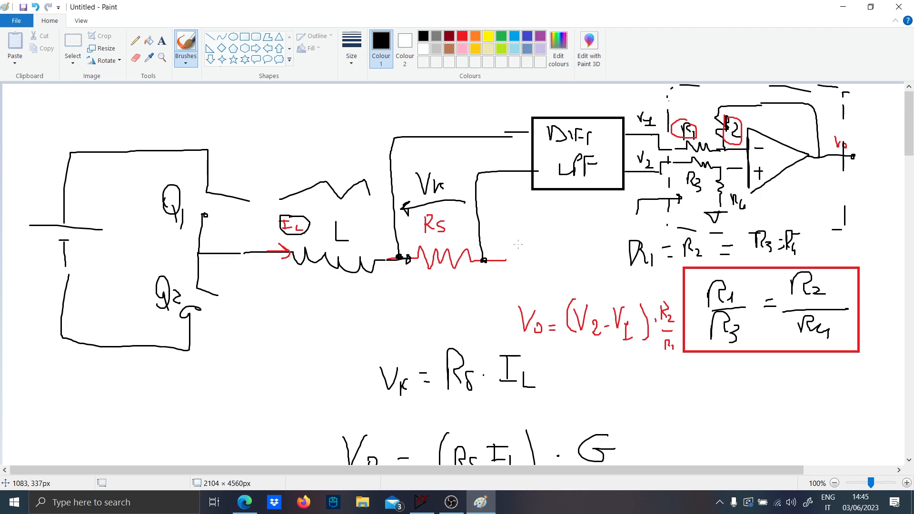
# - Switch to LTspice, start a new schematic and place a UniversalOpamp2 symbol in it
pyautogui.scroll(-6, 541, 229)
pyautogui.scroll(6, 524, 244)
pyautogui.click(421, 503)
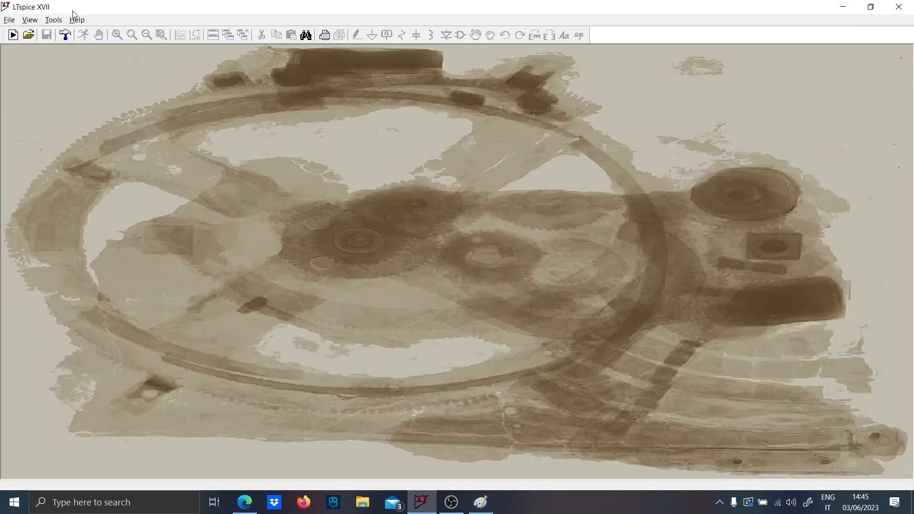
pyautogui.click(13, 31)
pyautogui.press('F2')
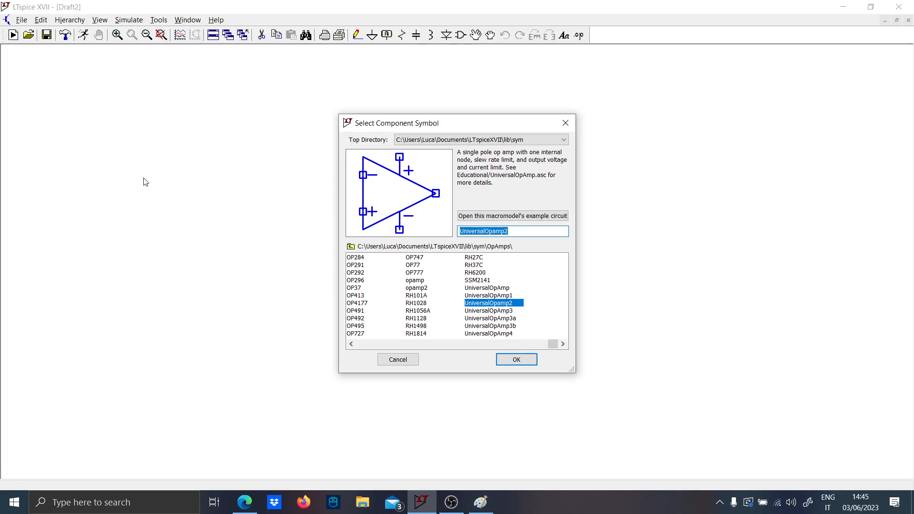
pyautogui.press('Return')
pyautogui.click(344, 297)
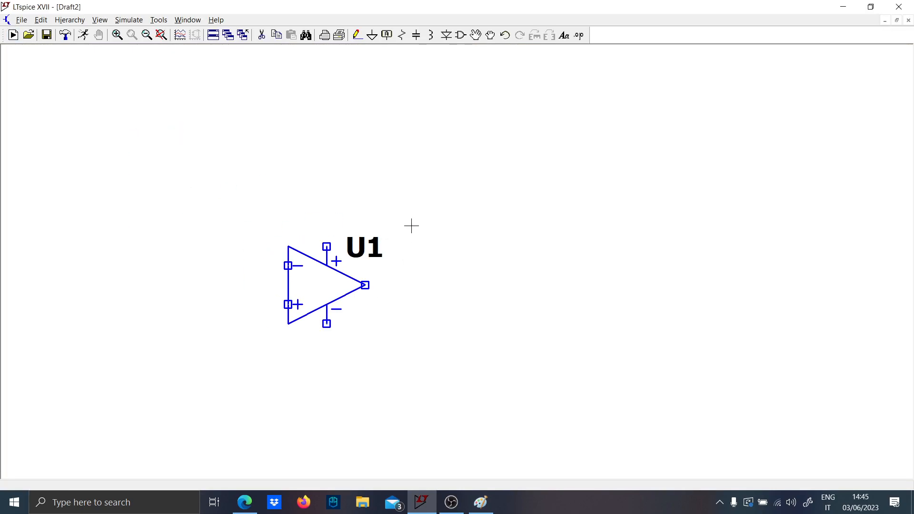
# - Place a voltage source above and to the right of the op-amp and ground its negative terminal
pyautogui.press('F2')
pyautogui.write('voltage')
pyautogui.press('Return')
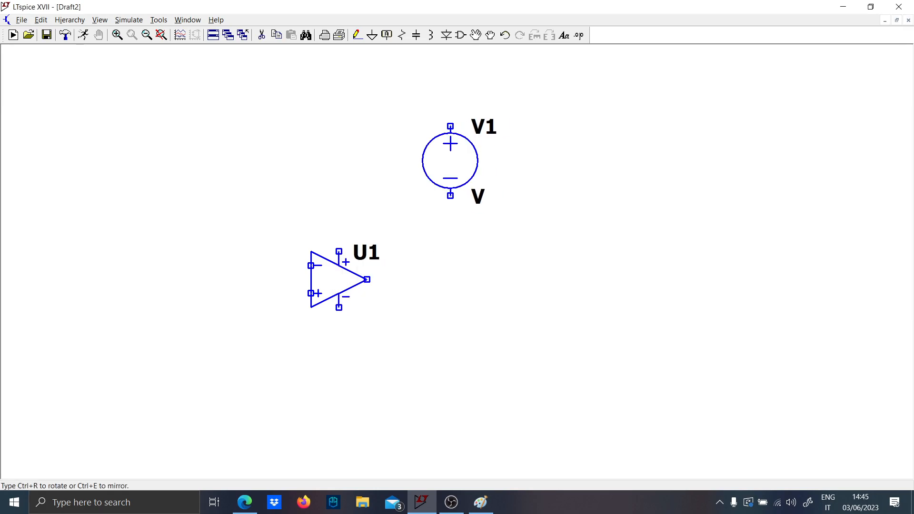
pyautogui.click(422, 151)
pyautogui.press('Escape')
pyautogui.press('g')
pyautogui.click(423, 182)
pyautogui.press('Escape')
# - Copy the grounded voltage source to its right, and set the original's value to 10 and the copy's to -10
pyautogui.press('F6')
pyautogui.moveTo(362, 96); pyautogui.dragTo(552, 235)
pyautogui.click(552, 234)
pyautogui.rightClick(450, 182)
pyautogui.write('10')
pyautogui.press('Return')
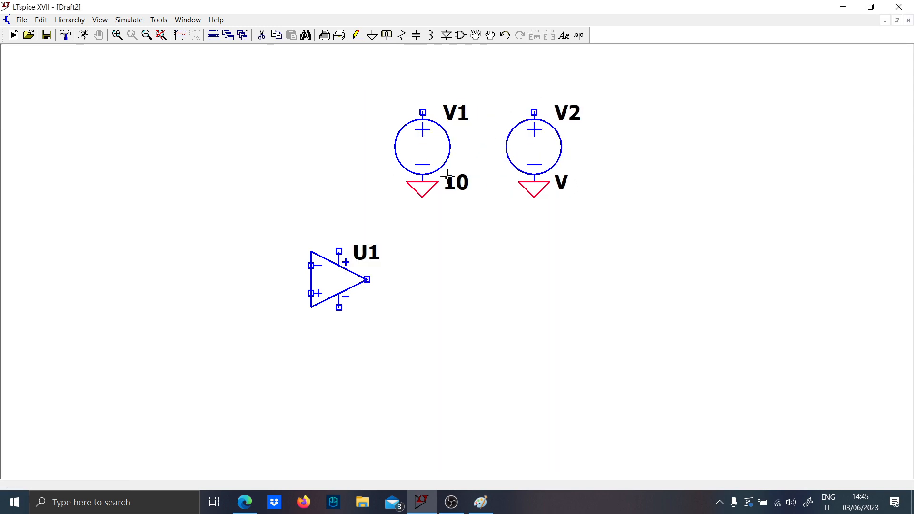
pyautogui.rightClick(534, 177)
pyautogui.write('-')
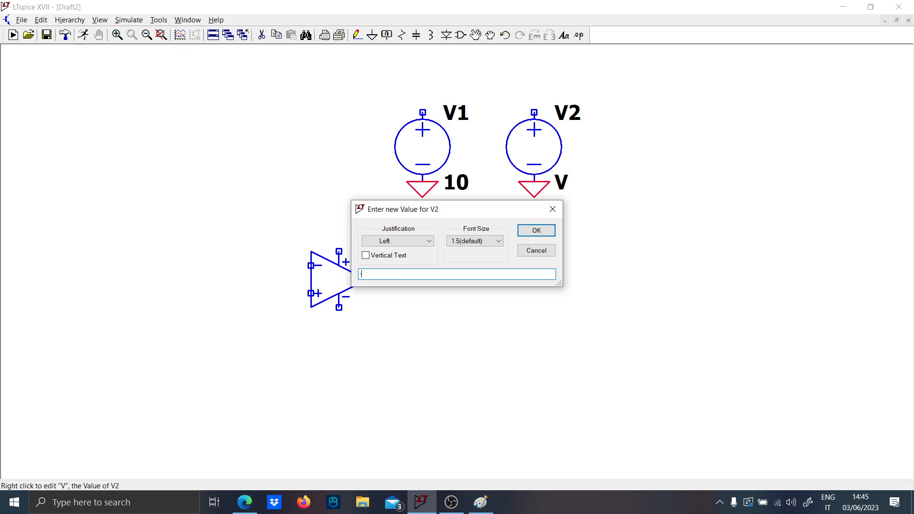
pyautogui.write('10')
pyautogui.press('Return')
# - Extend the positive terminal of source V1 upward with a wire and label it V+, rotated vertically
pyautogui.press('F4')
pyautogui.press('Escape')
pyautogui.press('F3')
pyautogui.click(422, 112)
pyautogui.click(423, 84)
pyautogui.press('F4')
pyautogui.write('V+')
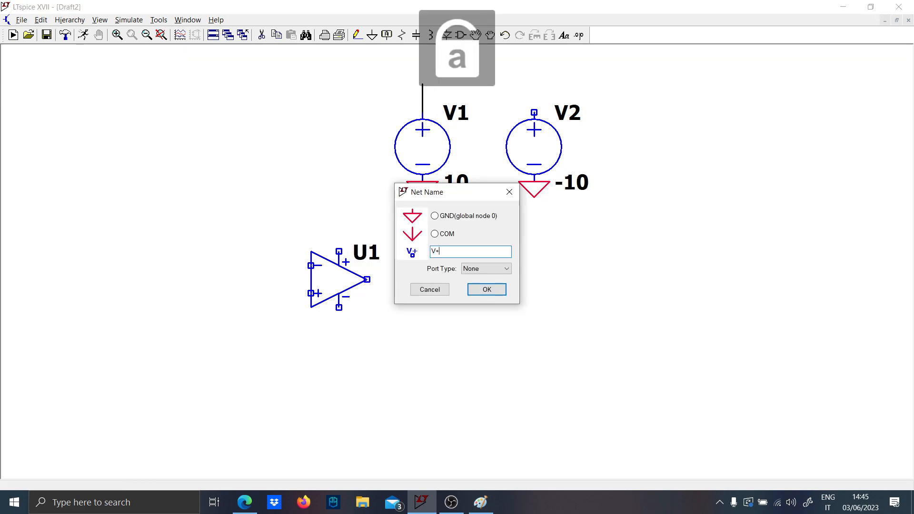
pyautogui.press('Return')
pyautogui.hotkey('ctrl', 'r')
pyautogui.click(423, 84)
# - Extend the positive terminal of source V2 upward with a wire and label it V-, rotated vertically
pyautogui.press('F3')
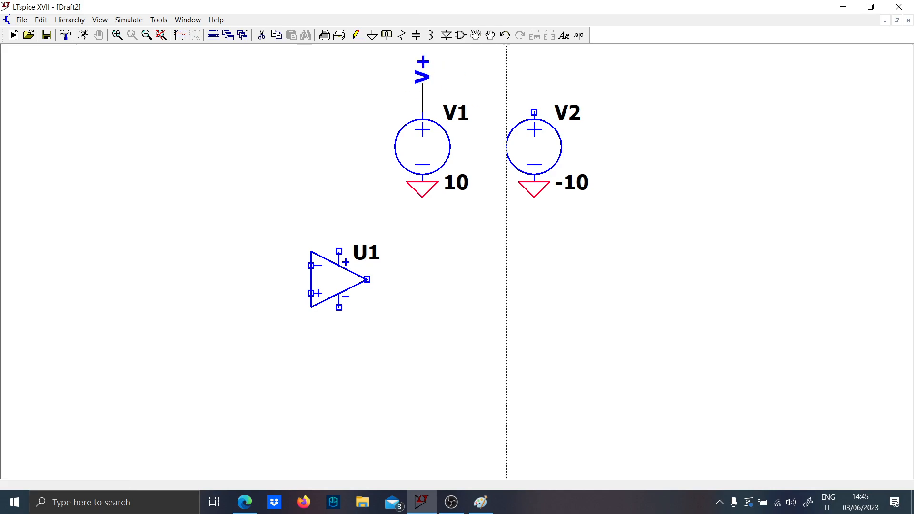
pyautogui.click(534, 112)
pyautogui.click(534, 84)
pyautogui.press('F4')
pyautogui.write('V-')
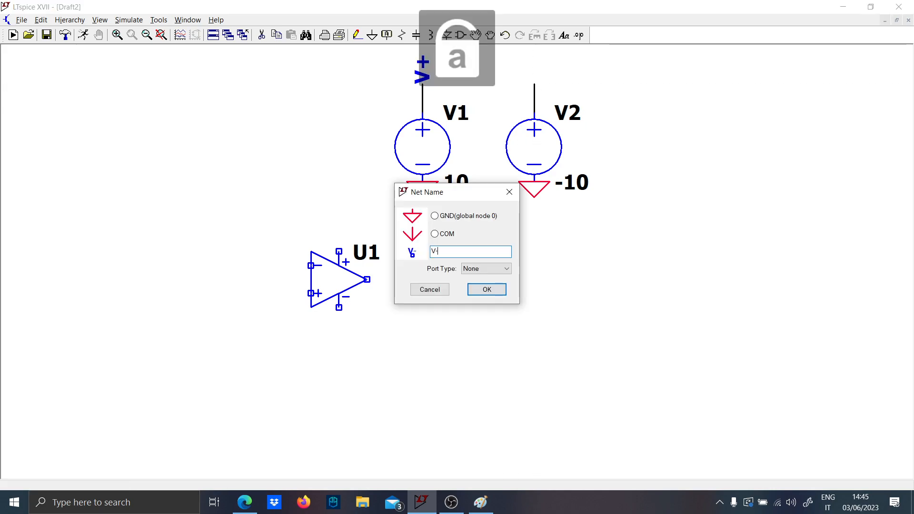
pyautogui.press('Return')
pyautogui.hotkey('ctrl', 'r')
pyautogui.click(534, 84)
# - Draw short vertical wires from the op-amp's upper and lower supply pins
pyautogui.press('F3')
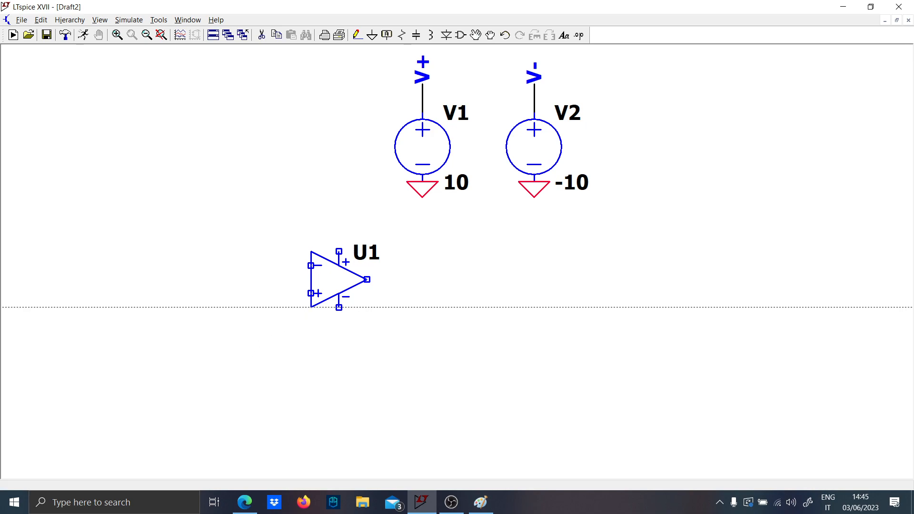
pyautogui.click(339, 252)
pyautogui.click(339, 223)
pyautogui.rightClick(339, 223)
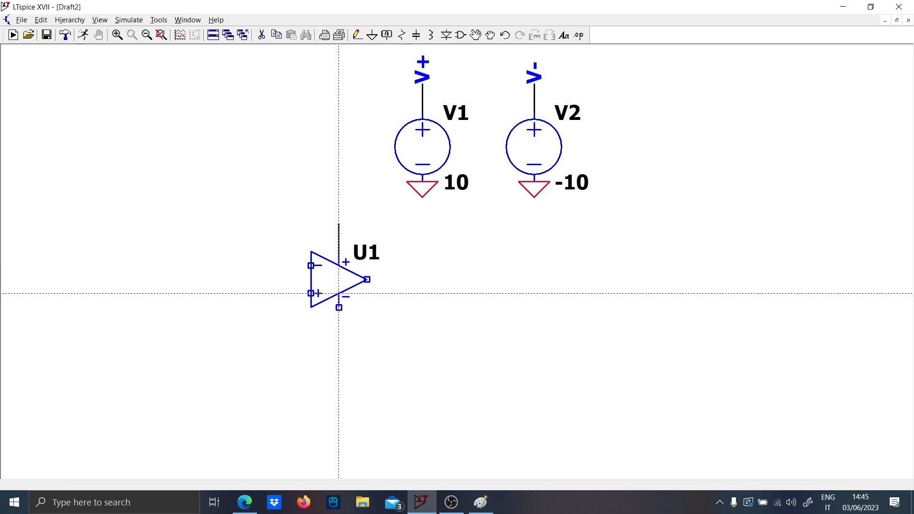
pyautogui.click(339, 308)
pyautogui.click(339, 335)
pyautogui.press('Escape')
# - Copy the V+ label onto the op-amp's upper supply wire and the V- label onto the lower one
pyautogui.press('F6')
pyautogui.click(416, 76)
pyautogui.click(339, 223)
pyautogui.click(535, 77)
pyautogui.click(339, 335)
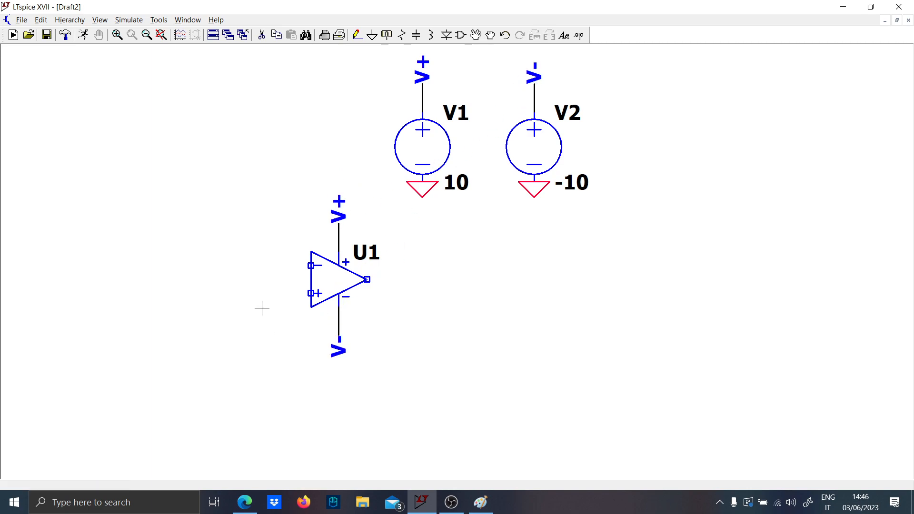
# - Place horizontal resistors before the inverting input, above the op-amp and at the lower left, plus a vertical resistor below the non-inverting input
pyautogui.press('r')
pyautogui.hotkey('ctrl', 'r')
pyautogui.click(206, 266)
pyautogui.click(332, 154)
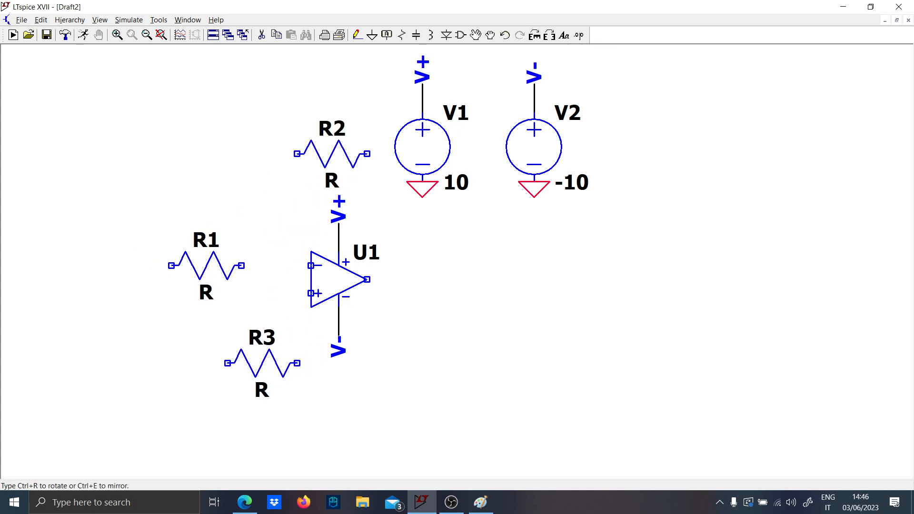
pyautogui.click(193, 349)
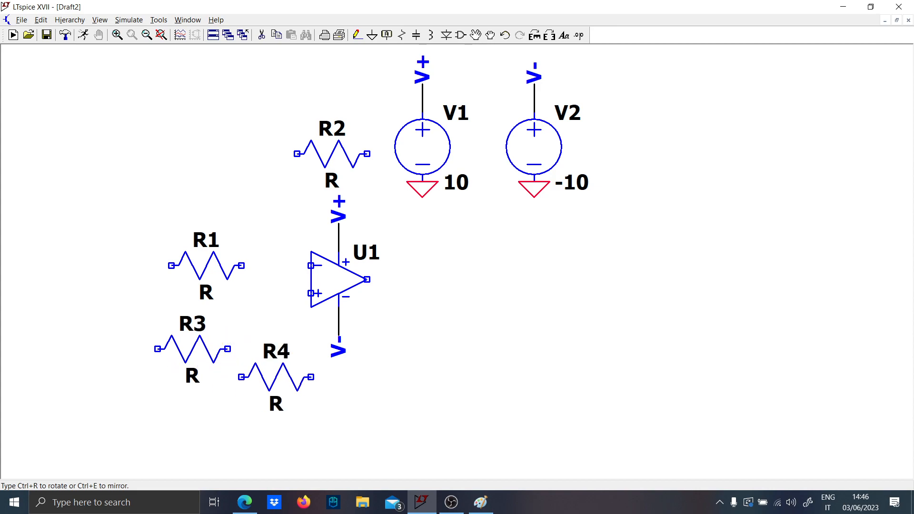
pyautogui.hotkey('ctrl', 'r')
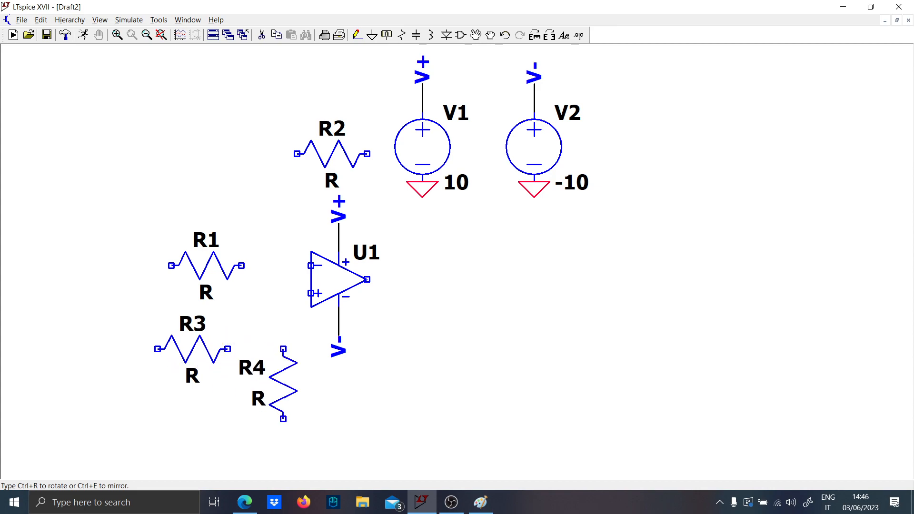
pyautogui.click(283, 398)
# - Wire R3 to the top of R4 with an open input lead on R3's left, and ground R4's lower end
pyautogui.press('F3')
pyautogui.click(87, 349)
pyautogui.click(283, 363)
pyautogui.press('g')
pyautogui.click(284, 447)
pyautogui.press('Escape')
# - Wire R1 with an open input lead to the inverting input, and the R3–R4 junction to the non-inverting input
pyautogui.press('F3')
pyautogui.click(101, 265)
pyautogui.click(311, 265)
pyautogui.click(284, 349)
pyautogui.click(311, 294)
# - Wire R2 as the feedback resistor between the inverting input node and the op-amp output
pyautogui.click(283, 265)
pyautogui.click(297, 154)
pyautogui.click(367, 154)
pyautogui.click(394, 154)
pyautogui.click(366, 279)
pyautogui.press('Escape')
# - Set the values of R3, R4 and R1 to 1k each
pyautogui.rightClick(190, 380)
pyautogui.write('1k')
pyautogui.press('Return')
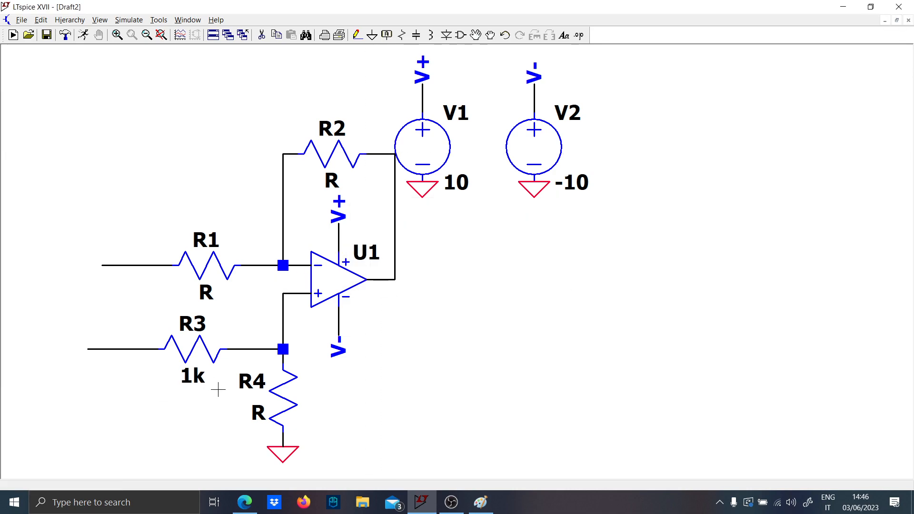
pyautogui.rightClick(258, 403)
pyautogui.write('1k')
pyautogui.press('Return')
pyautogui.rightClick(192, 292)
pyautogui.press('Escape')
pyautogui.rightClick(203, 293)
pyautogui.write('1k')
pyautogui.press('Return')
# - Set the value of feedback resistor R2 to 1k
pyautogui.rightClick(332, 181)
pyautogui.write('1')
pyautogui.press('Return')
pyautogui.rightClick(331, 183)
pyautogui.write('1')
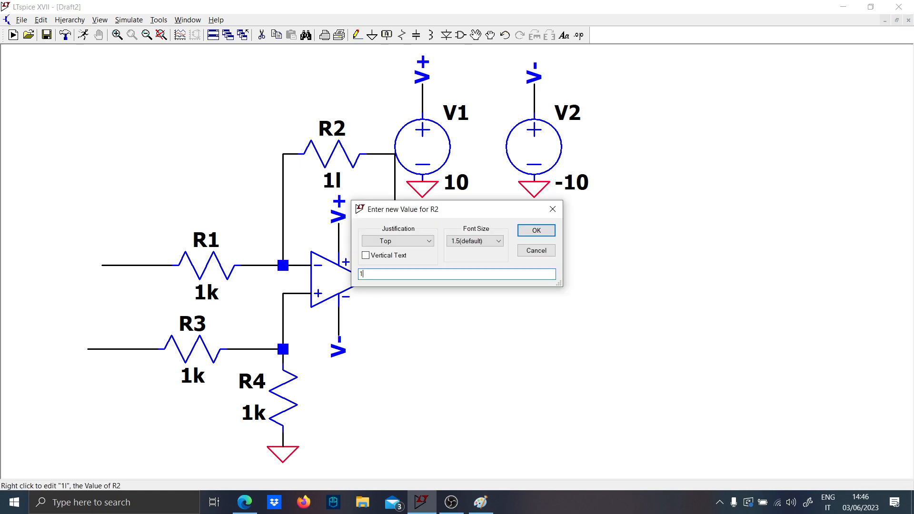
pyautogui.write('k')
pyautogui.press('Return')
# - Label the open end of R1's input wire V1
pyautogui.scroll(-1, 124, 266)
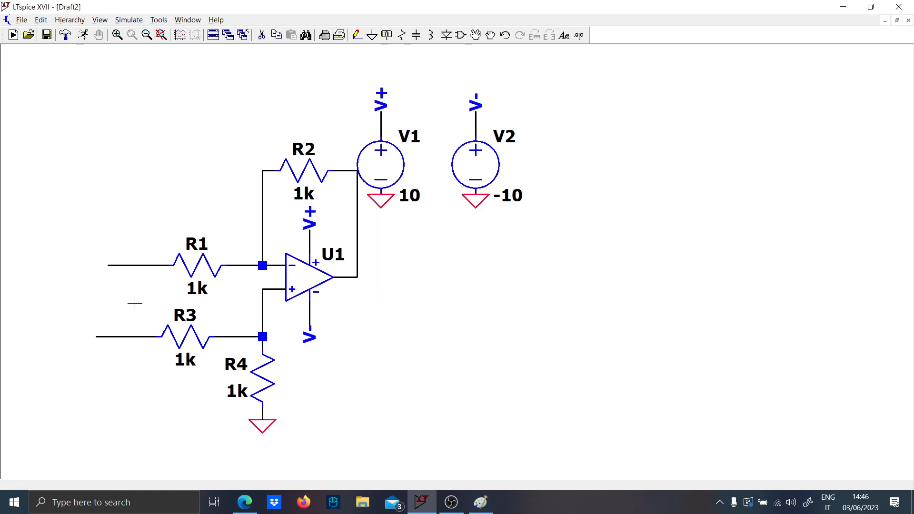
pyautogui.moveTo(123, 306); pyautogui.dragTo(255, 291)
pyautogui.press('F3')
pyautogui.press('F4')
pyautogui.press('capslock')
pyautogui.write('V')
pyautogui.press('capslock')
pyautogui.write('1')
pyautogui.press('Return')
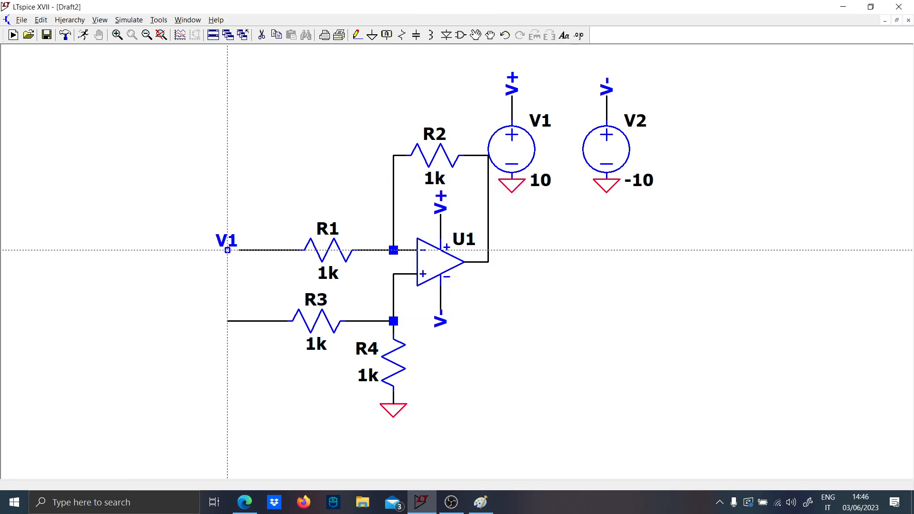
pyautogui.click(227, 250)
# - Place a net label V2 just left of R3's open input wire
pyautogui.press('F4')
pyautogui.write('v2')
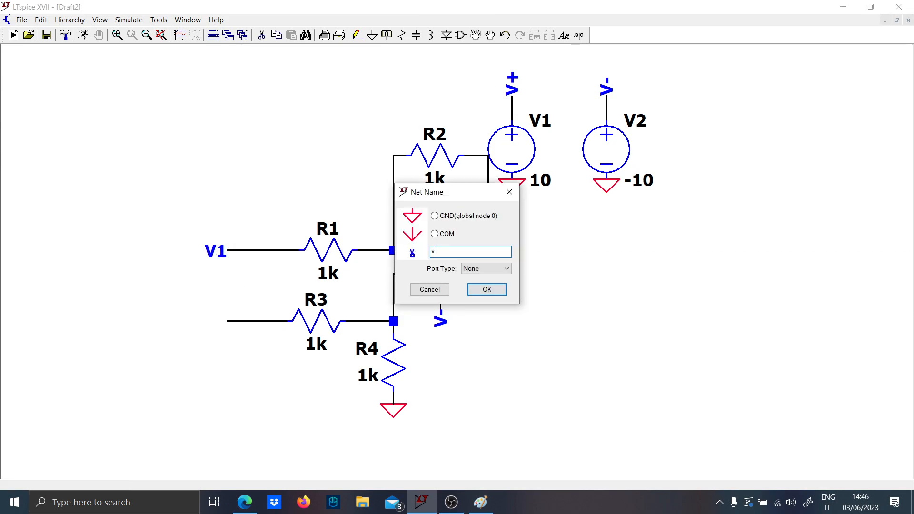
pyautogui.press('BackSpace')
pyautogui.press('BackSpace')
pyautogui.press('capslock')
pyautogui.write('V2')
pyautogui.press('capslock')
pyautogui.press('Return')
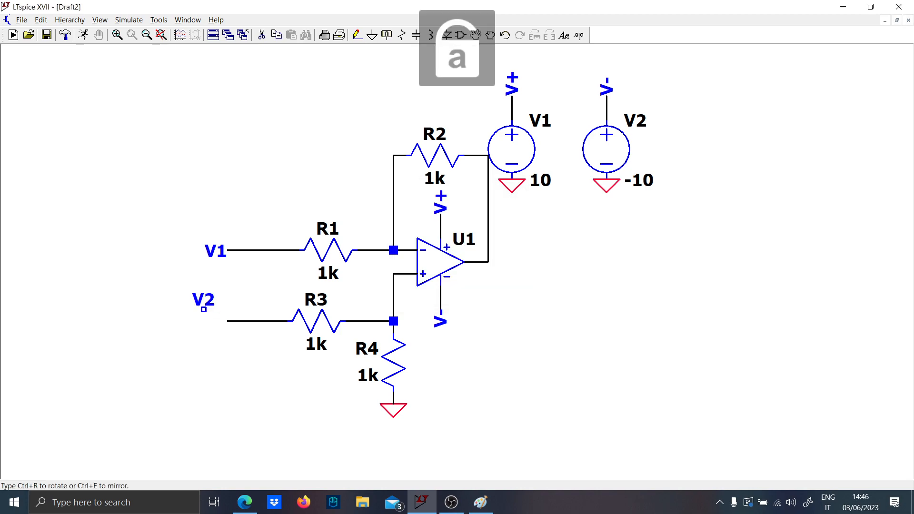
pyautogui.click(216, 322)
# - Connect the V2 label to R3's input wire and draw a short output wire to the right of the op-amp's feedback node
pyautogui.press('F3')
pyautogui.click(216, 321)
pyautogui.click(228, 322)
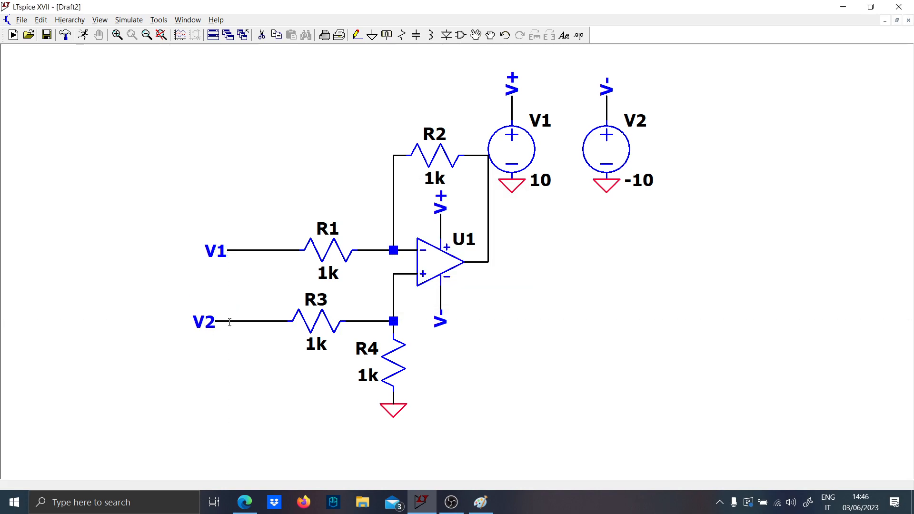
pyautogui.click(512, 262)
pyautogui.press('Escape')
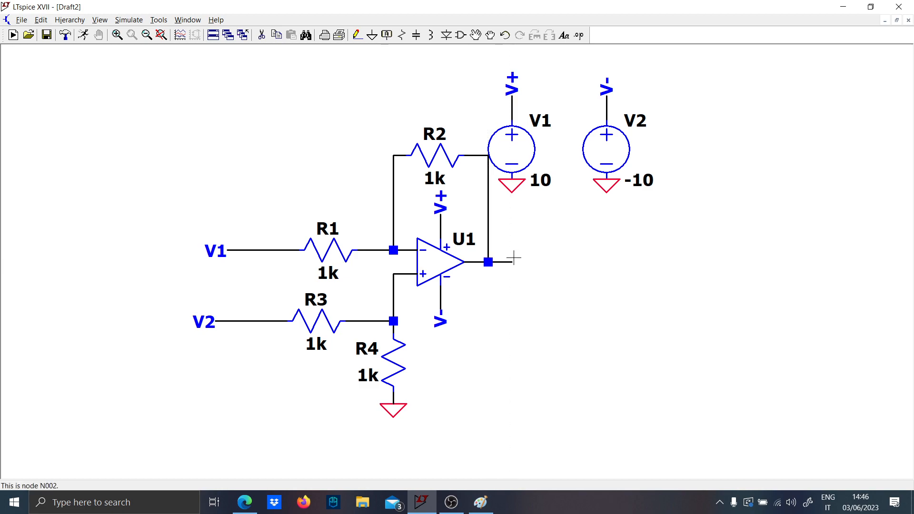
# - Detach the feedback wire from R2 and shift its horizontal segment down, clear of source V1
pyautogui.scroll(-2, 513, 257)
pyautogui.moveTo(546, 223); pyautogui.dragTo(497, 118)
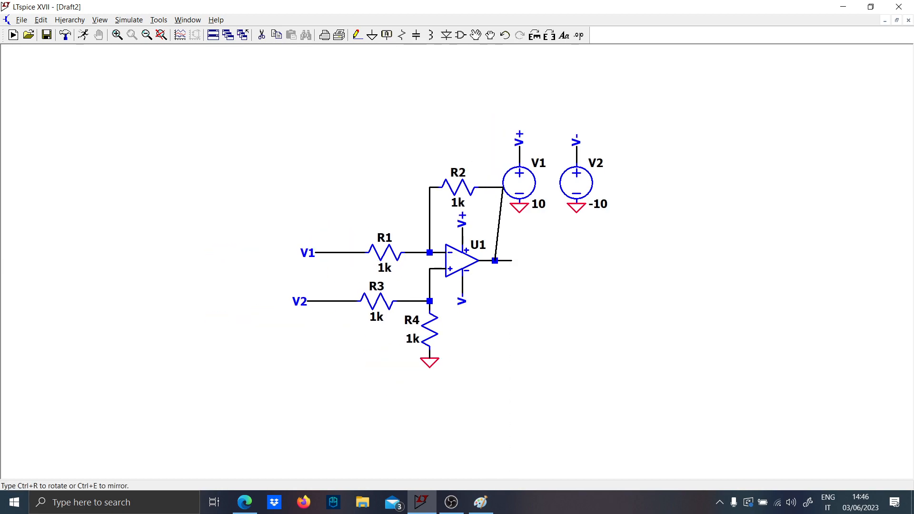
pyautogui.press('Escape')
pyautogui.click(490, 187)
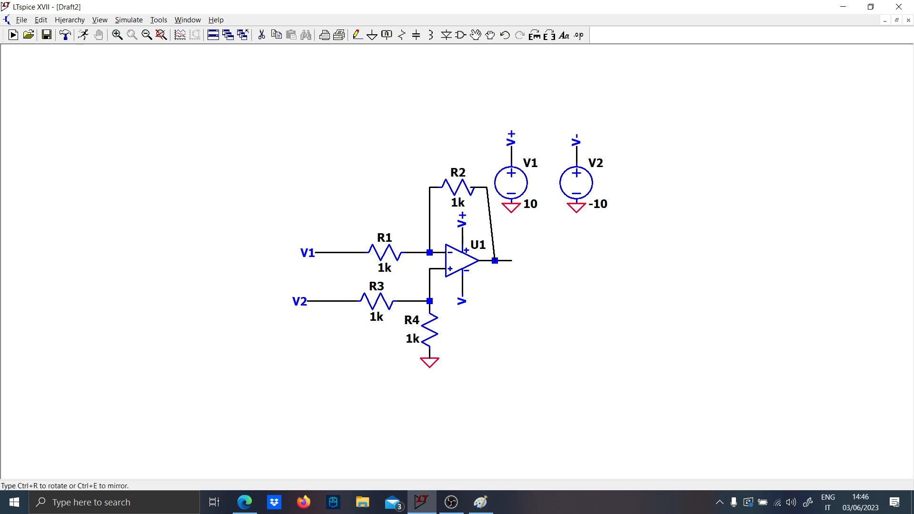
pyautogui.click(486, 210)
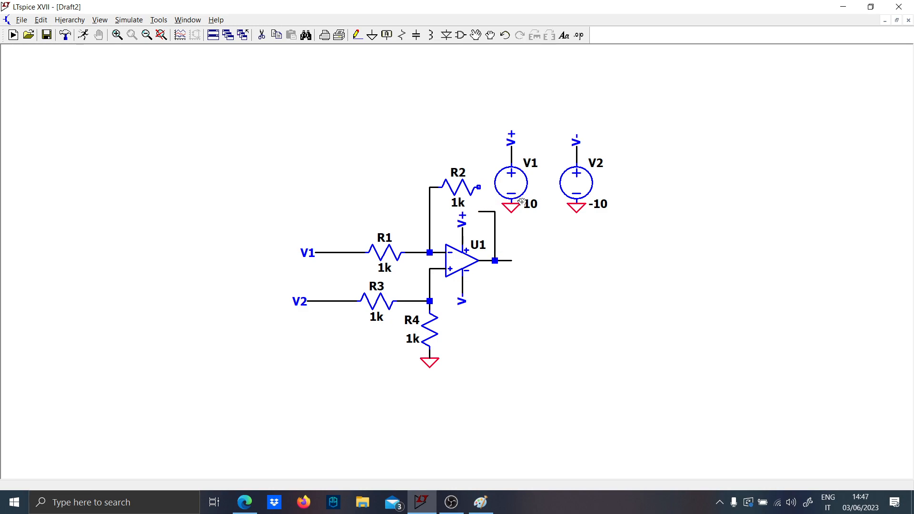
pyautogui.moveTo(545, 223); pyautogui.dragTo(490, 117)
pyautogui.press('Escape')
pyautogui.moveTo(486, 212); pyautogui.dragTo(486, 228)
# - Move the grounded V+ and V- supply sources side by side into the free area below and right of the op-amp
pyautogui.moveTo(557, 215); pyautogui.dragTo(478, 108)
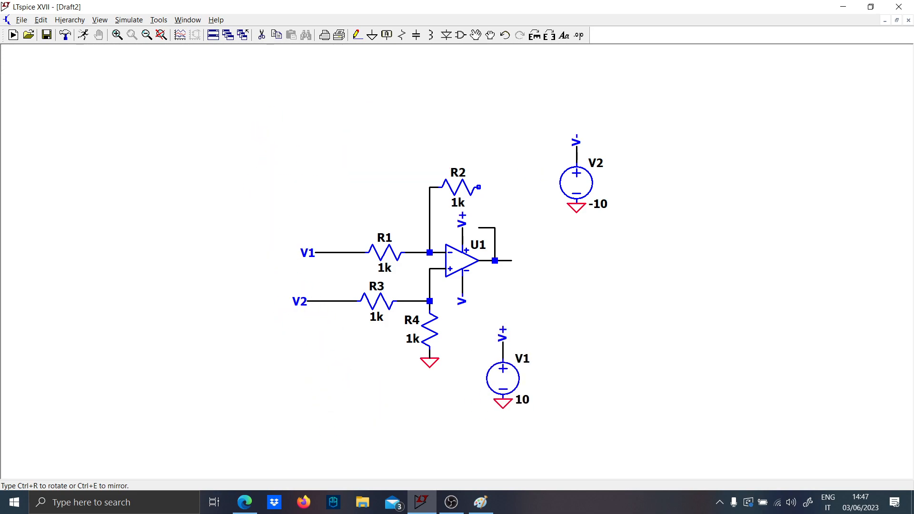
pyautogui.click(495, 367)
pyautogui.moveTo(543, 238); pyautogui.dragTo(676, 130)
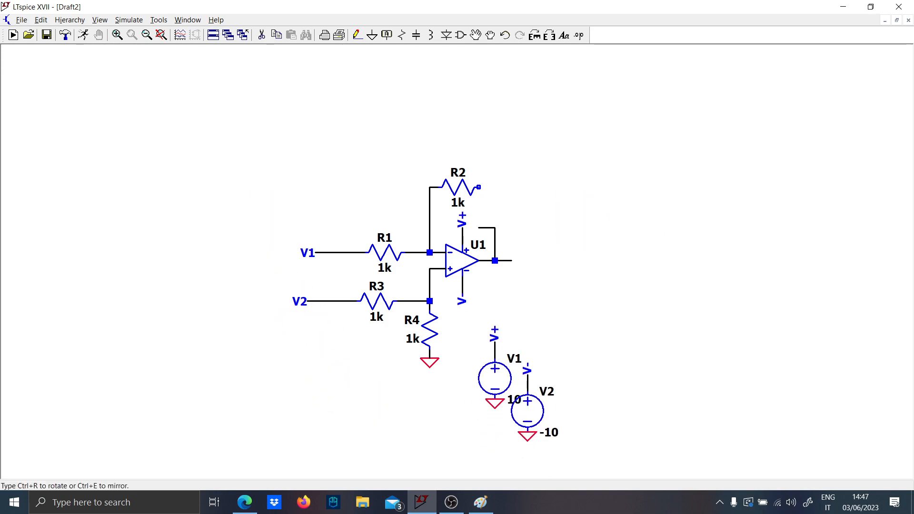
pyautogui.click(564, 379)
# - Delete the leftover horizontal feedback stub and rewire the op-amp output up to the right end of R2
pyautogui.press('F3')
pyautogui.press('F5')
pyautogui.click(488, 229)
pyautogui.press('F3')
pyautogui.click(495, 227)
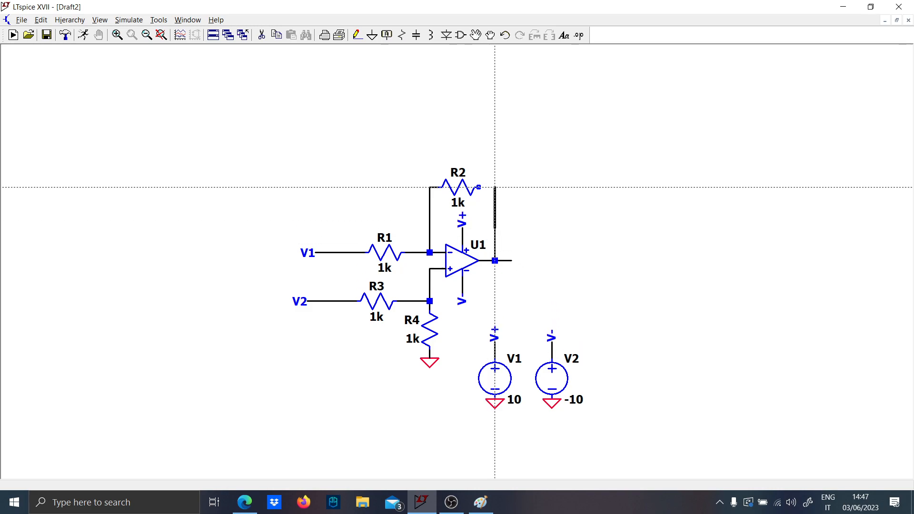
pyautogui.press('Escape')
# - Label the end of the op-amp's output wire V0
pyautogui.press('F4')
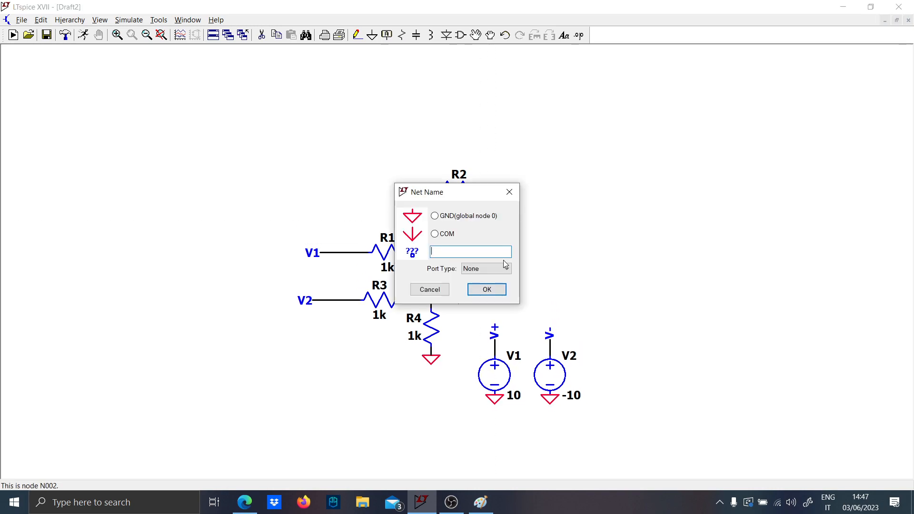
pyautogui.press('capslock')
pyautogui.write('V0')
pyautogui.press('capslock')
pyautogui.press('Return')
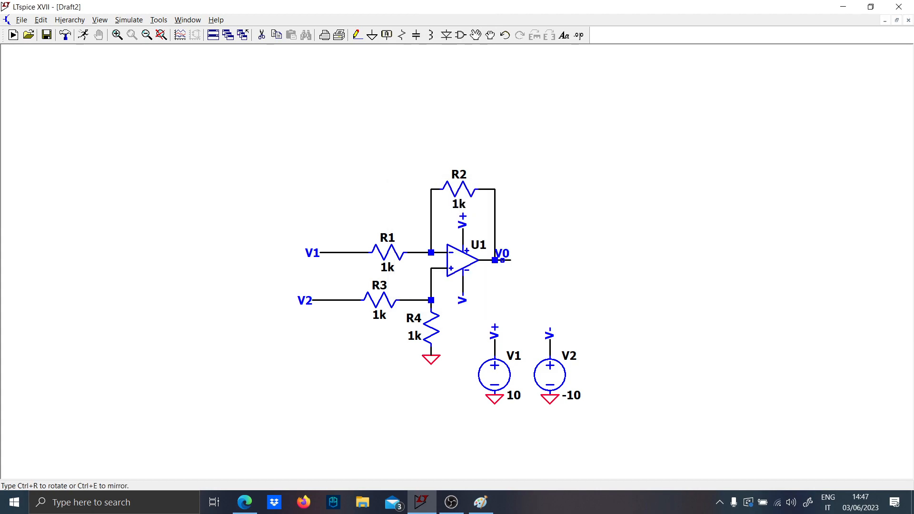
pyautogui.click(511, 261)
pyautogui.press('Escape')
# - Place another voltage source below the V2 input label and extend its negative terminal downward with a short wire
pyautogui.scroll(1, 339, 273)
pyautogui.scroll(-2, 302, 277)
pyautogui.moveTo(313, 364); pyautogui.dragTo(303, 329)
pyautogui.press('v')
pyautogui.click(303, 362)
pyautogui.press('Escape')
pyautogui.press('F3')
pyautogui.click(303, 384)
pyautogui.click(303, 403)
pyautogui.press('Escape')
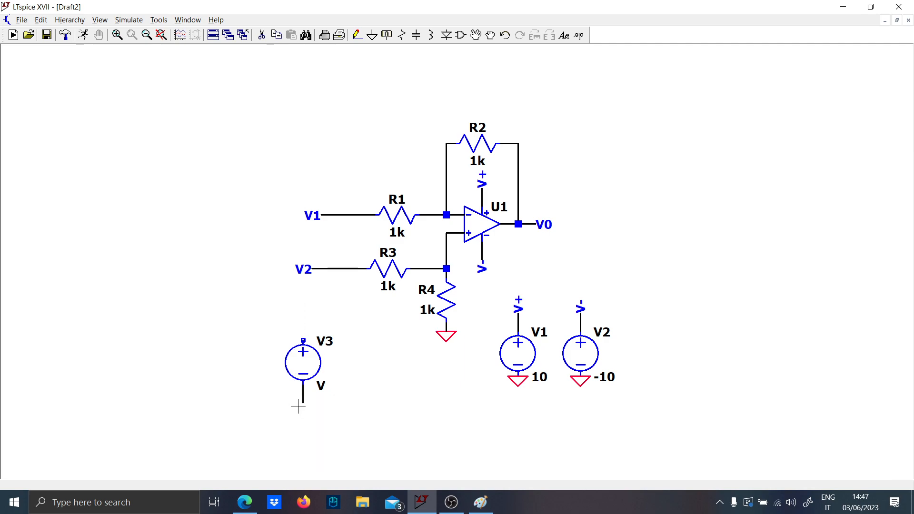
# - Ground the negative end of source V3 and place a copy of the grounded source just to its right
pyautogui.press('g')
pyautogui.click(300, 406)
pyautogui.press('Escape')
pyautogui.moveTo(270, 327); pyautogui.dragTo(383, 441)
pyautogui.click(385, 379)
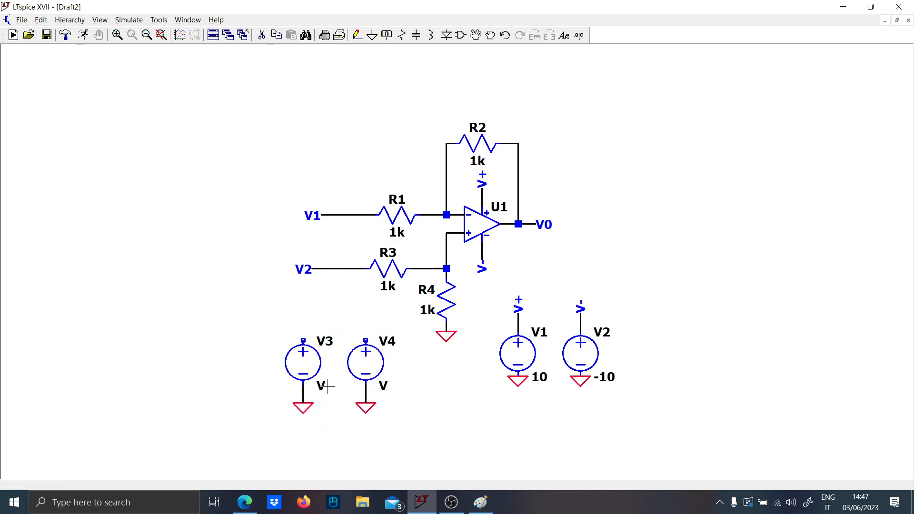
# - Set the value of source V3 to 10 and the value of source V4 to 3
pyautogui.rightClick(327, 387)
pyautogui.write('10')
pyautogui.press('Return')
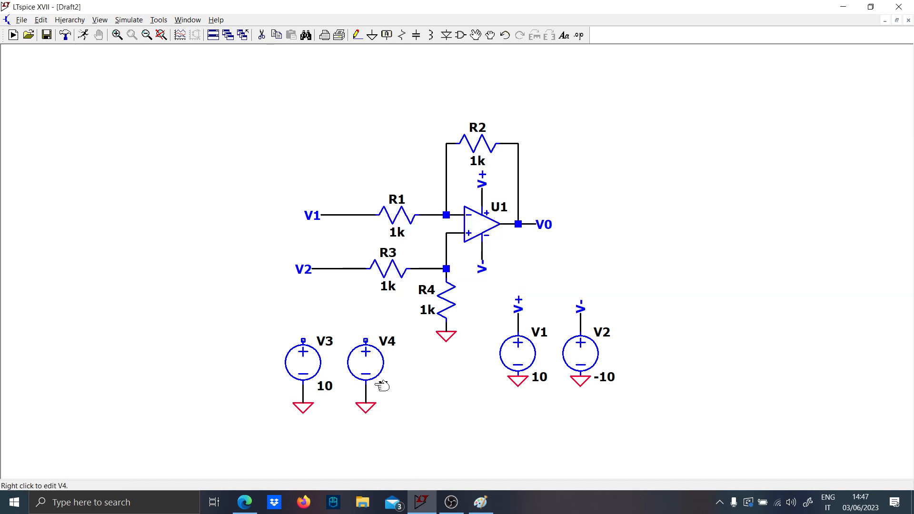
pyautogui.rightClick(382, 386)
pyautogui.write('5')
pyautogui.press('Return')
pyautogui.rightClick(383, 388)
pyautogui.write('3')
pyautogui.press('Return')
# - Wire the positive terminal of source V3 around the left side up to the V1 input line before R1
pyautogui.press('F3')
pyautogui.click(303, 340)
pyautogui.click(240, 322)
pyautogui.click(241, 207)
pyautogui.click(339, 215)
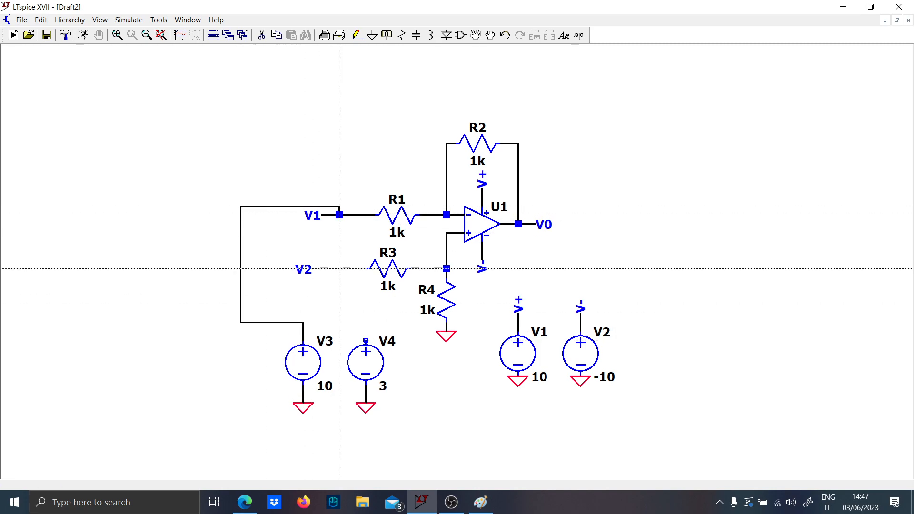
# - Wire the positive terminal of source V4 up to the V2 input line before R3
pyautogui.click(366, 340)
pyautogui.click(347, 313)
pyautogui.click(339, 269)
pyautogui.press('Escape')
pyautogui.press('F4')
pyautogui.press('Escape')
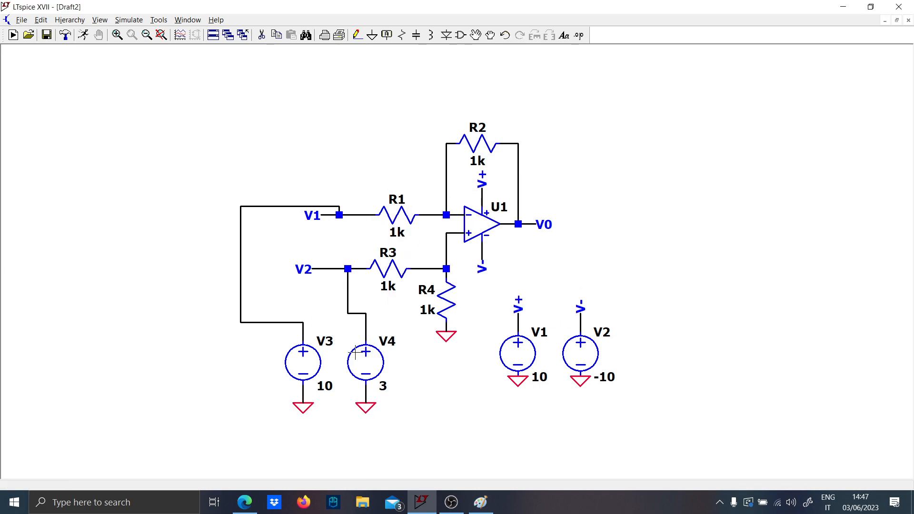
# - Add an .op directive below R4 and run the operating-point simulation, closing its results
pyautogui.press('s')
pyautogui.press('Return')
pyautogui.click(84, 35)
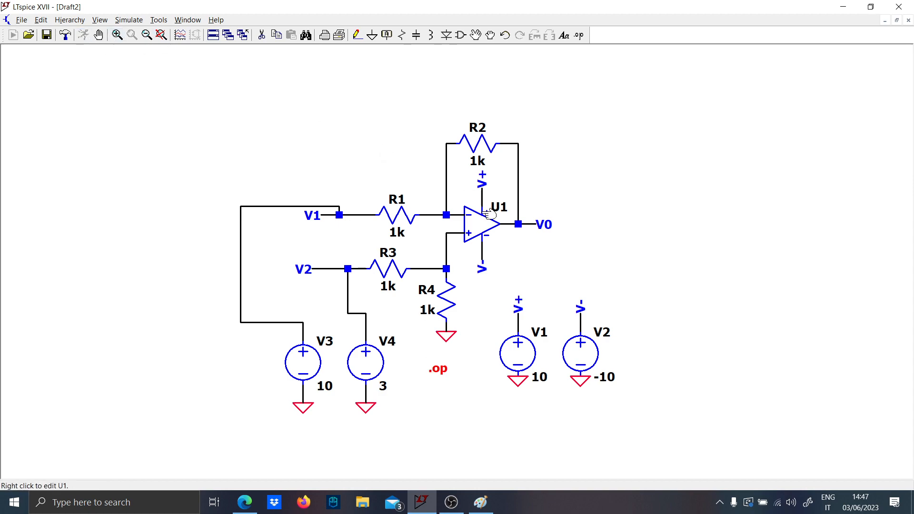
pyautogui.press('Escape')
# - Place an operating-point voltage label for the V0 output wire in the free space above and right of V0
pyautogui.click(530, 225)
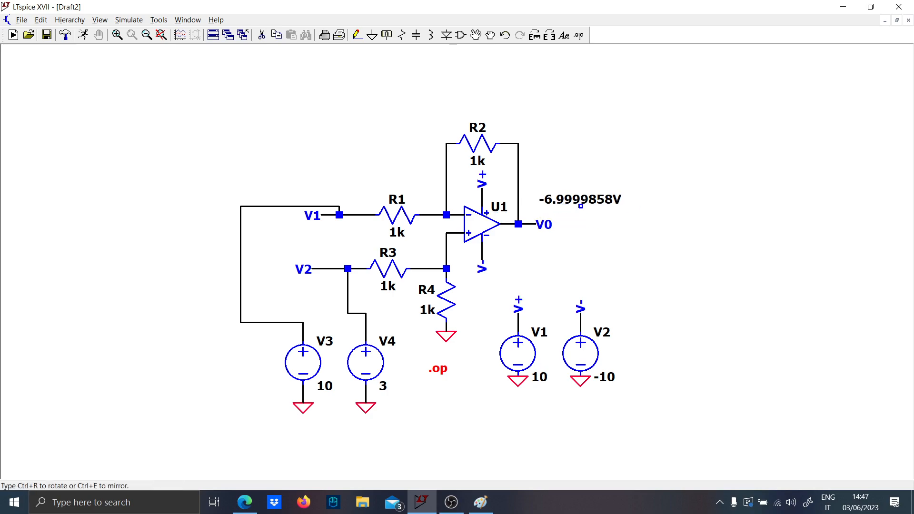
pyautogui.click(580, 205)
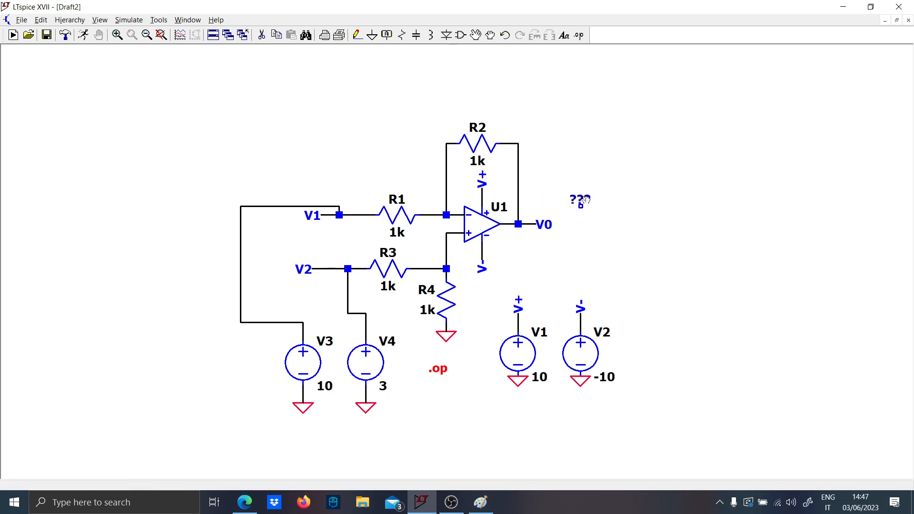
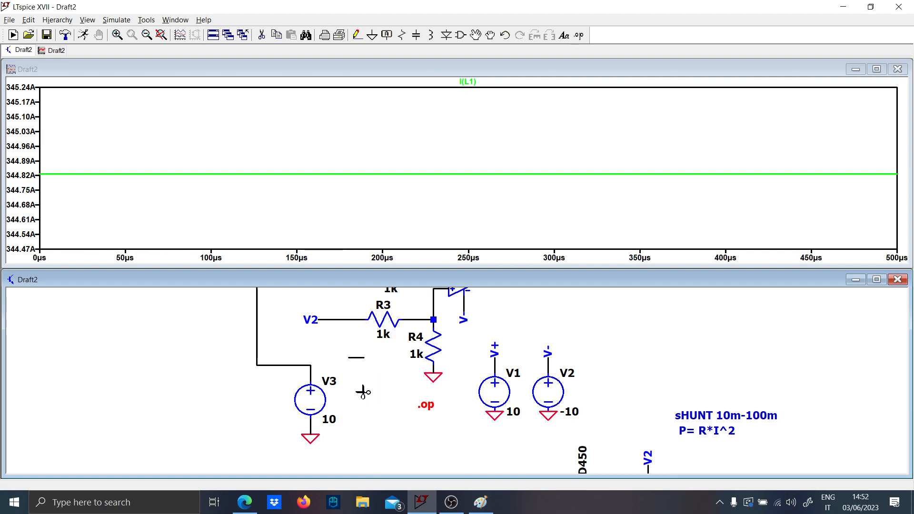
# - Delete voltage source V3 together with its ground symbol and the leftover wires that led to the amplifier inputs
pyautogui.click(317, 408)
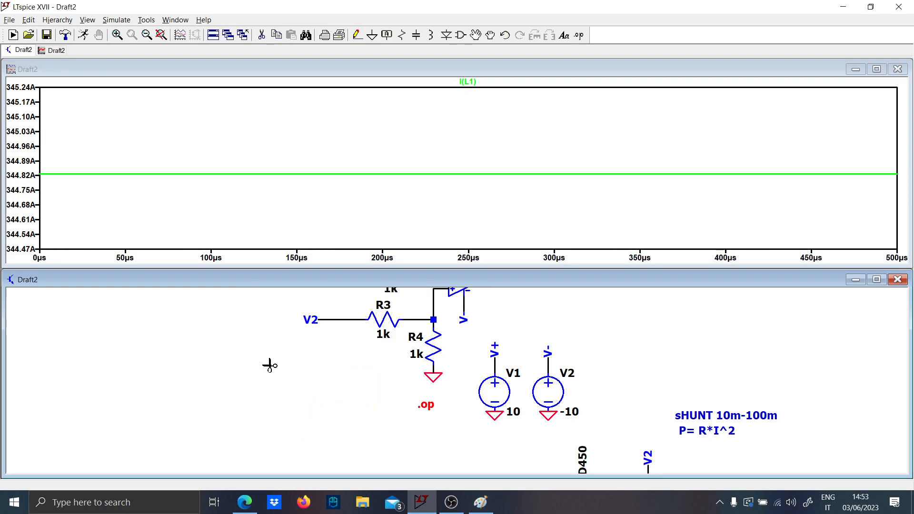
pyautogui.moveTo(269, 331); pyautogui.dragTo(202, 340)
pyautogui.click(281, 356)
pyautogui.scroll(-2, 265, 385)
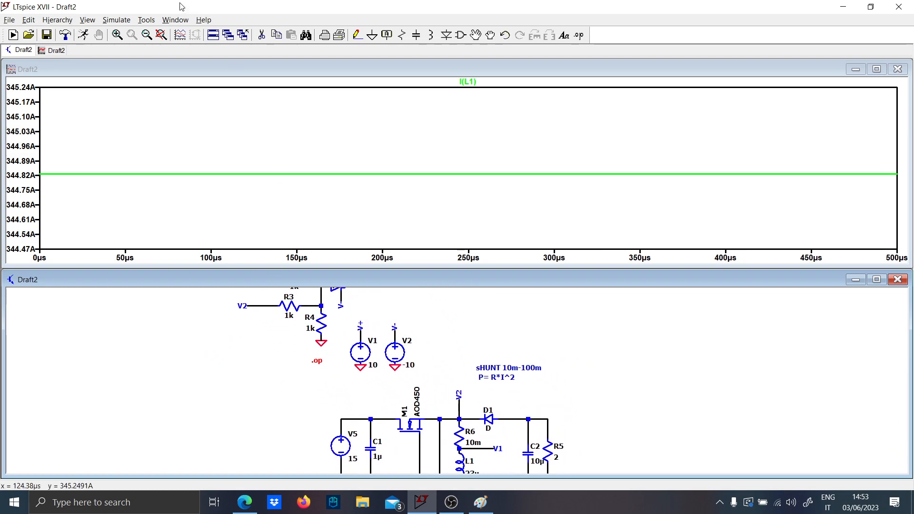
# - Rerun the transient simulation and zoom the I(L1) waveform in on its steady-state ripple between about 357 and 393 µs
pyautogui.click(88, 35)
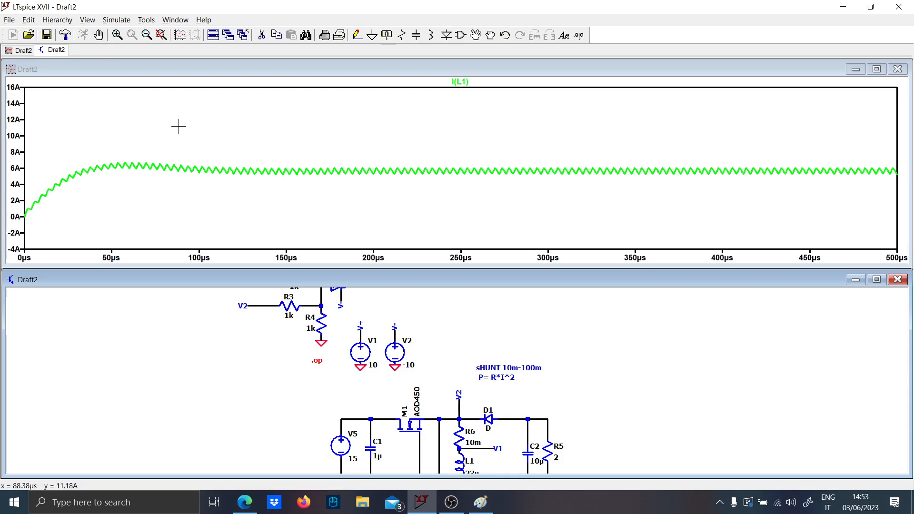
pyautogui.moveTo(573, 100); pyautogui.dragTo(710, 96)
pyautogui.rightClick(455, 127)
pyautogui.click(470, 137)
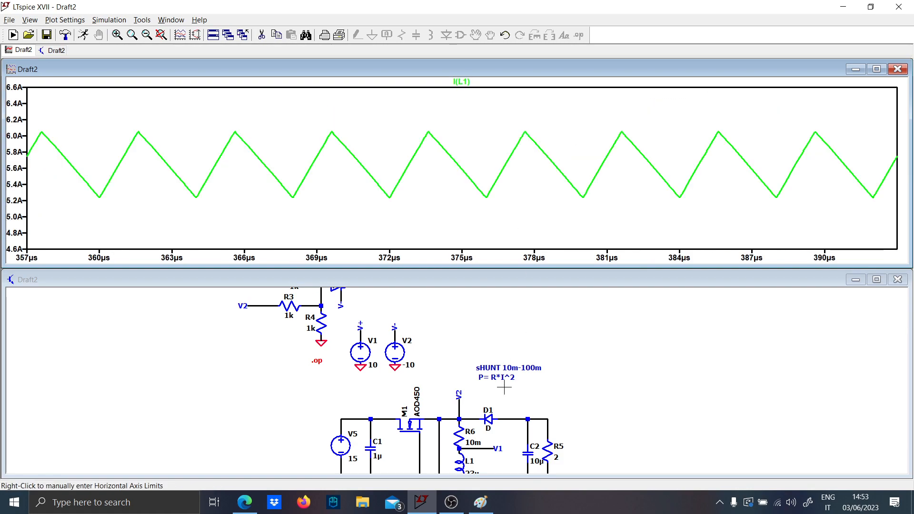
# - Examine the converter schematic around shunt resistor R6, inductor L1 and the V1 and V2 sense labels
pyautogui.moveTo(489, 390); pyautogui.dragTo(451, 320)
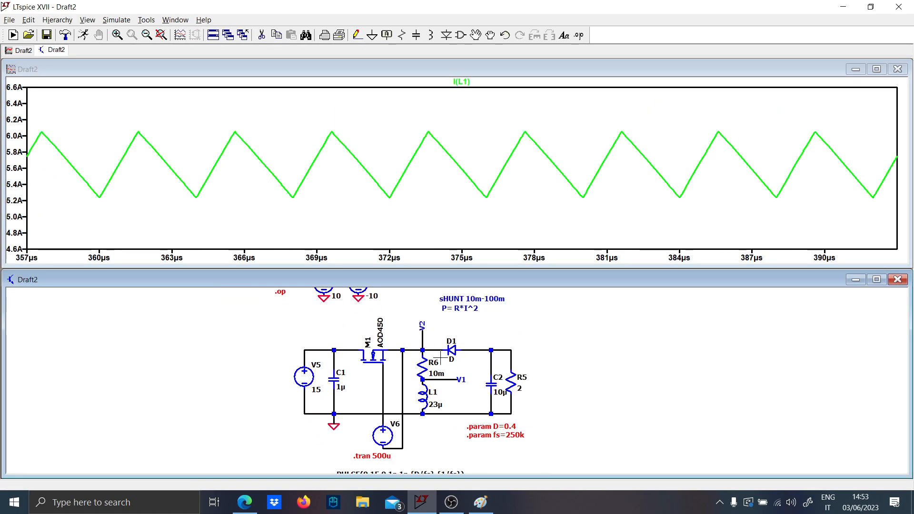
pyautogui.scroll(3, 437, 355)
pyautogui.scroll(-5, 437, 355)
pyautogui.scroll(-1, 437, 355)
pyautogui.moveTo(316, 327); pyautogui.dragTo(307, 367)
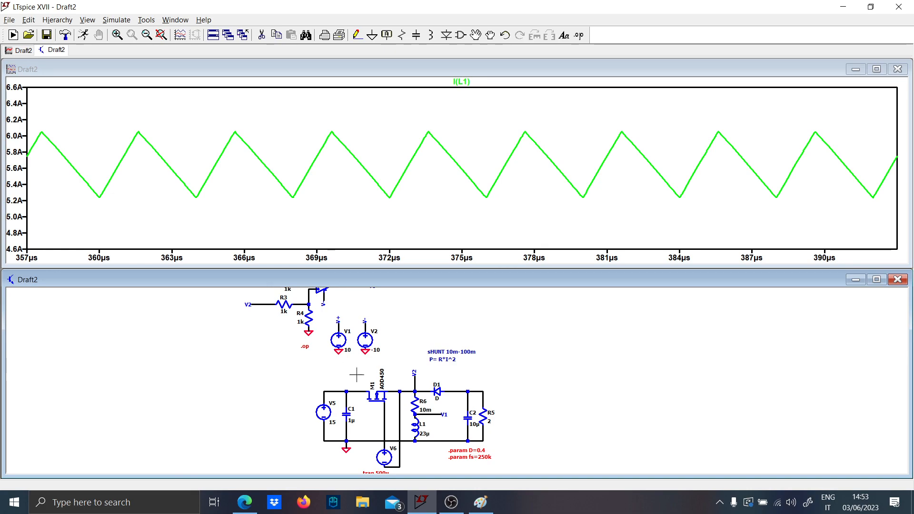
pyautogui.scroll(5, 421, 409)
pyautogui.scroll(2, 421, 409)
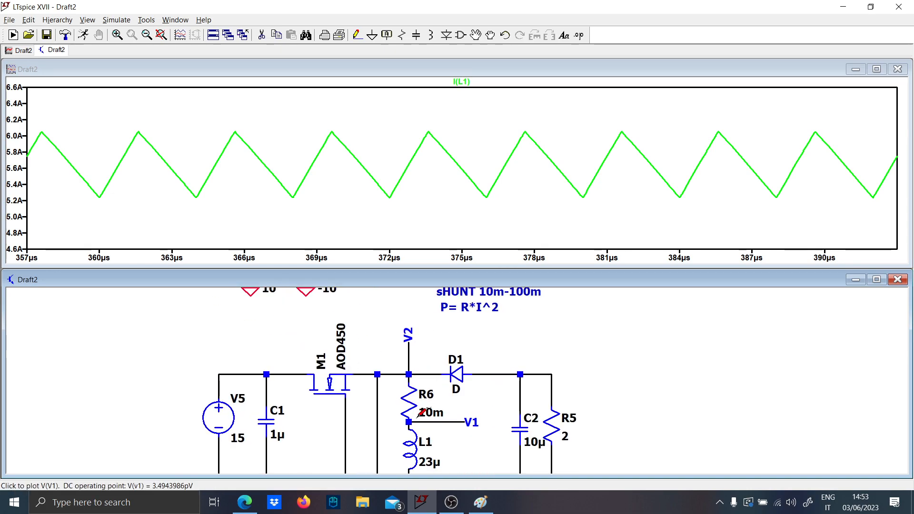
pyautogui.scroll(-1, 419, 413)
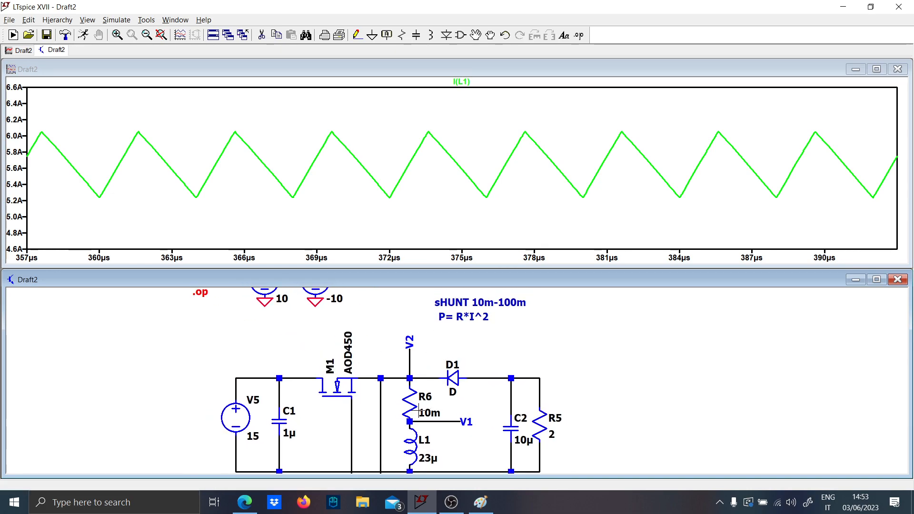
# - Reset the plot range and zoom in on the I(L1) ripple between about 399 and 429 µs
pyautogui.rightClick(437, 213)
pyautogui.click(452, 218)
pyautogui.moveTo(725, 136); pyautogui.dragTo(774, 100)
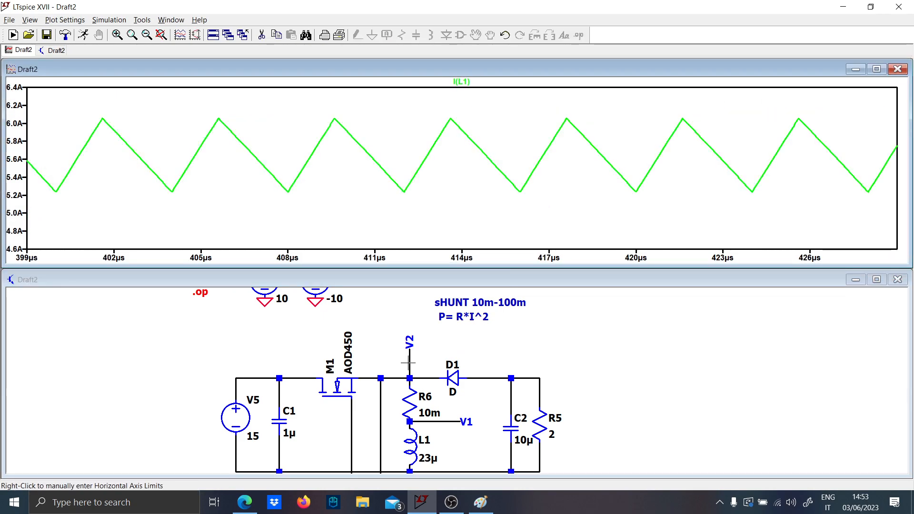
# - Plot the differential voltage V(V2,V1) across shunt resistor R6 over the full 500 µs range
pyautogui.click(410, 361)
pyautogui.moveTo(432, 417); pyautogui.dragTo(430, 415)
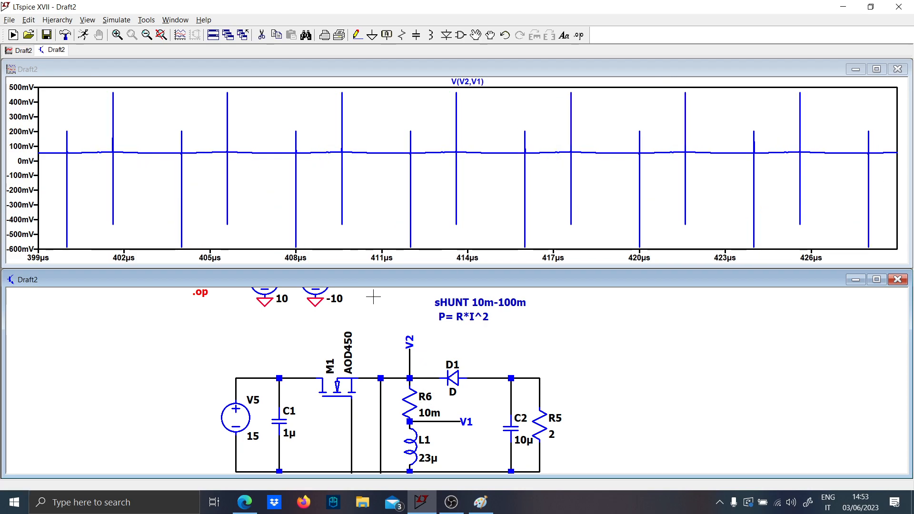
pyautogui.rightClick(276, 221)
pyautogui.click(339, 226)
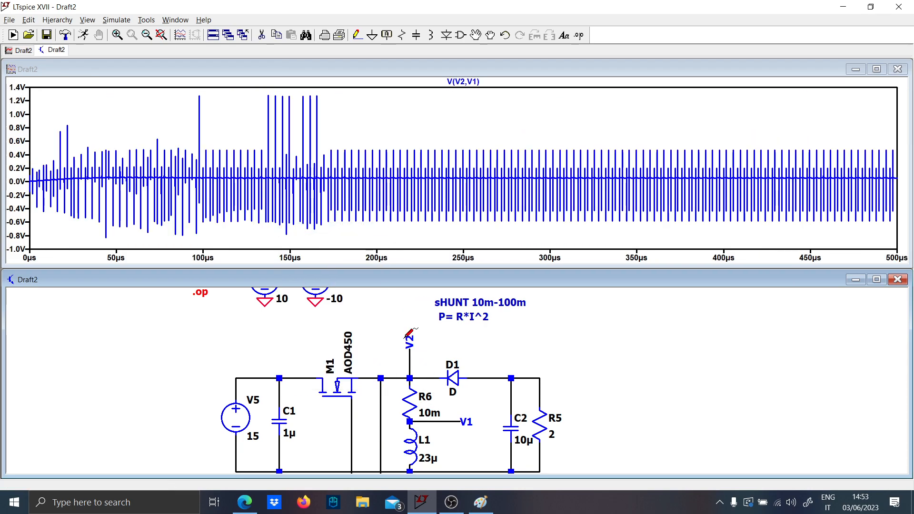
pyautogui.moveTo(409, 365)
pyautogui.mouseDown()
pyautogui.moveTo(430, 420)
pyautogui.moveTo(417, 369)
pyautogui.mouseUp()
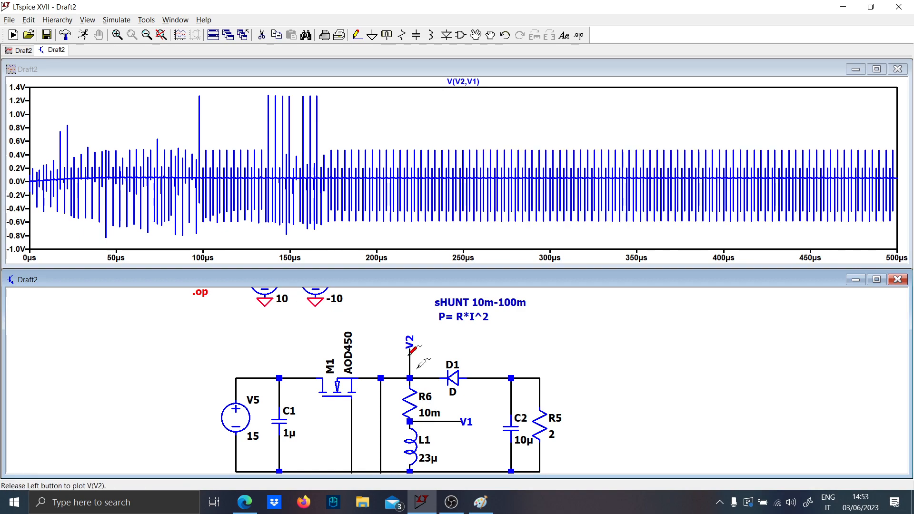
pyautogui.moveTo(434, 422); pyautogui.dragTo(433, 422)
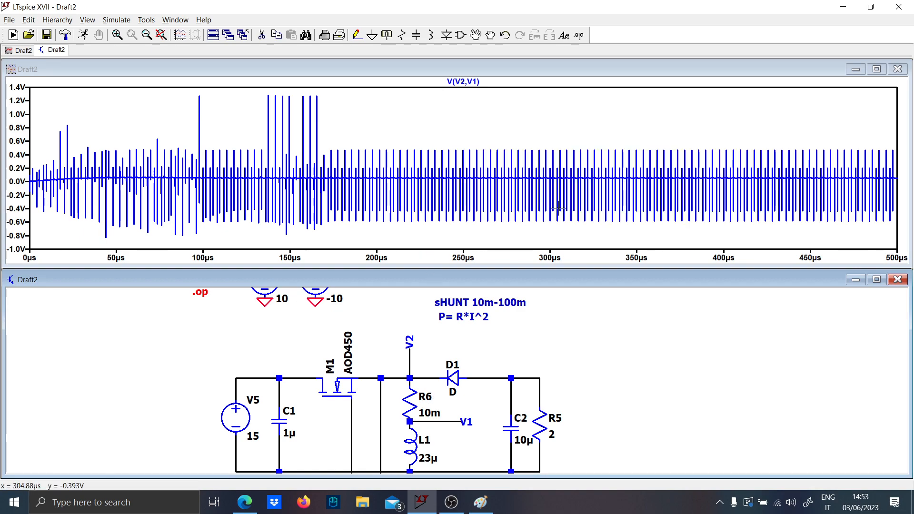
# - Zoom in on the V(V2,V1) ripple between about 444 and 488 µs and 48 to 61 mV
pyautogui.moveTo(723, 166); pyautogui.dragTo(890, 184)
pyautogui.moveTo(345, 183); pyautogui.dragTo(809, 207)
pyautogui.moveTo(227, 120); pyautogui.dragTo(727, 178)
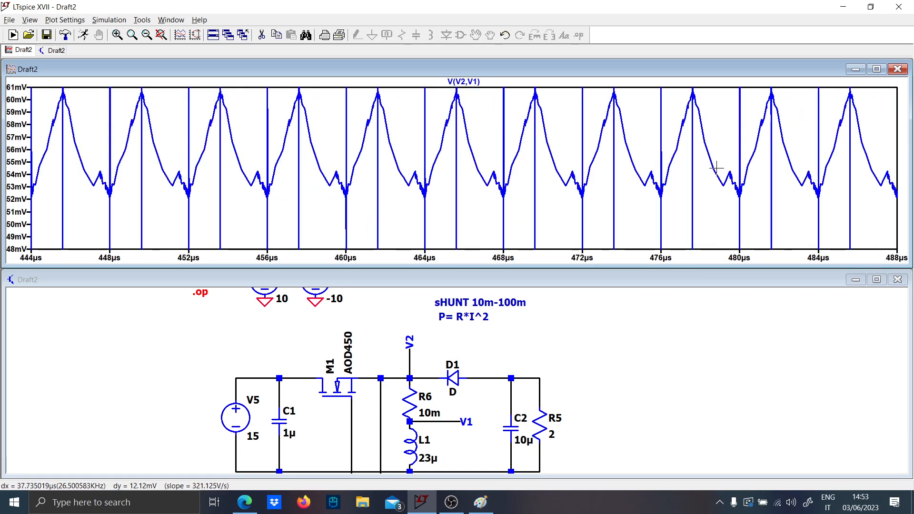
# - Plot the amplifier output voltage V(v0) and fit the plot to the full 500 µs range
pyautogui.scroll(-5, 401, 350)
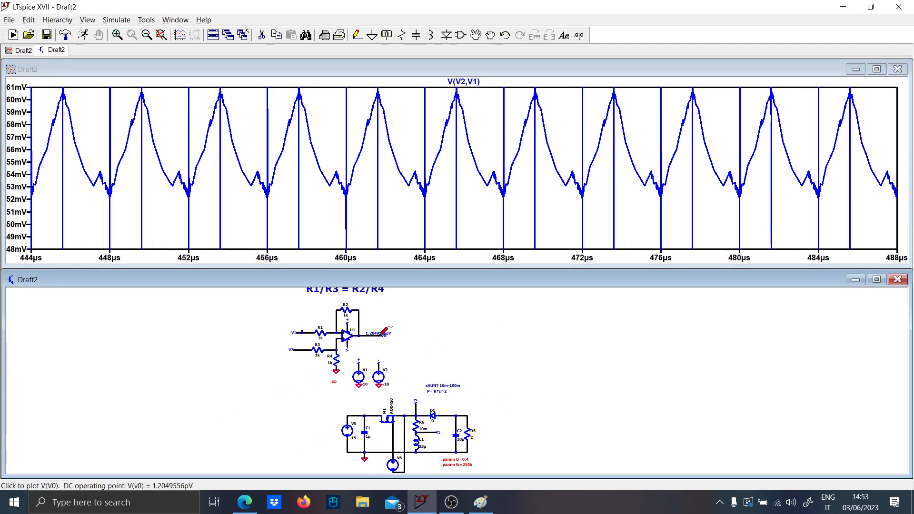
pyautogui.click(379, 334)
pyautogui.rightClick(209, 182)
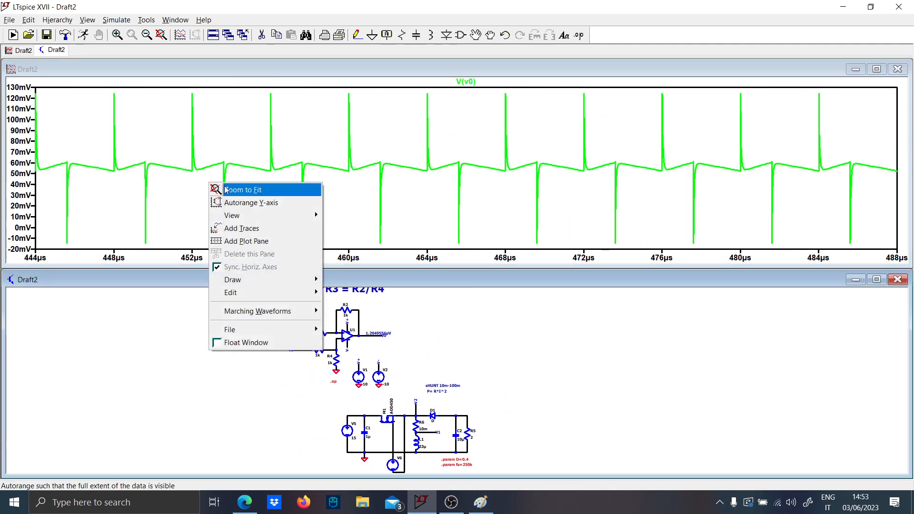
pyautogui.click(229, 186)
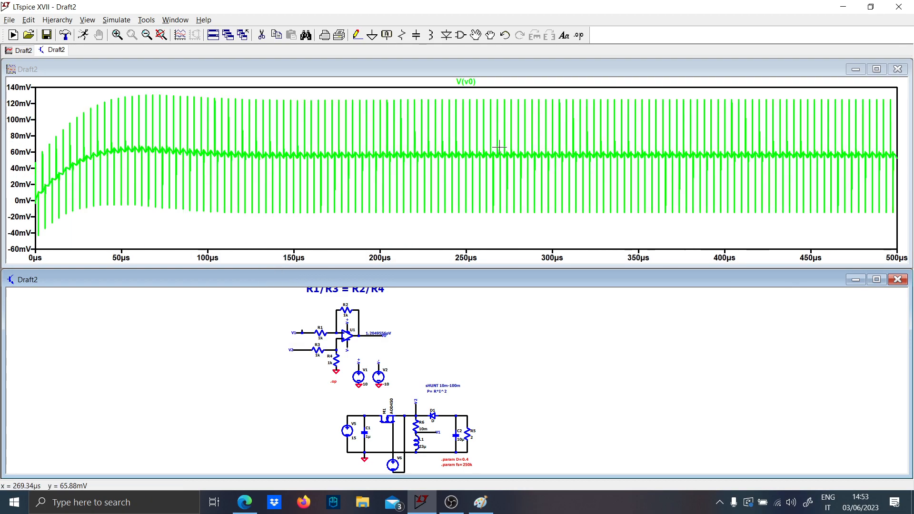
# - Zoom in on the V(v0) ripple between about 288 and 318 µs to inspect its shape and switching spikes
pyautogui.moveTo(498, 144); pyautogui.dragTo(710, 166)
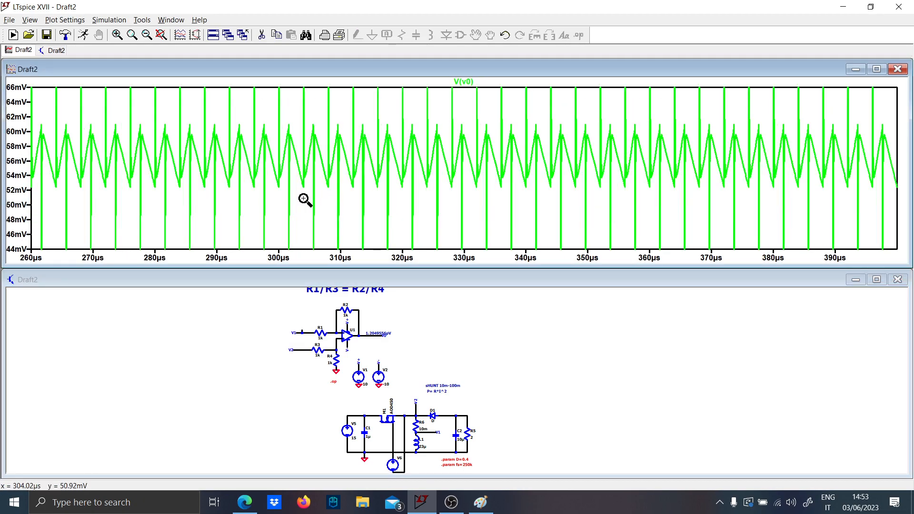
pyautogui.moveTo(304, 199); pyautogui.dragTo(383, 124)
pyautogui.rightClick(333, 121)
pyautogui.click(345, 126)
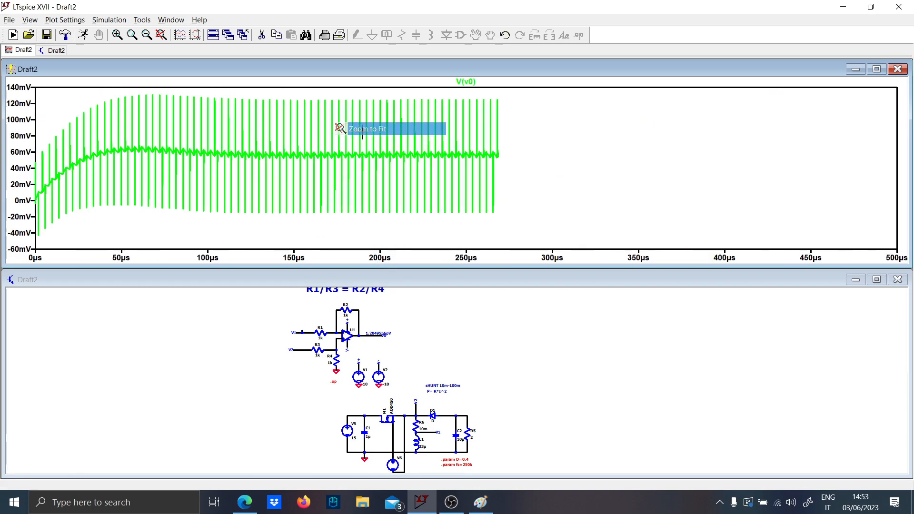
pyautogui.moveTo(403, 172); pyautogui.dragTo(807, 142)
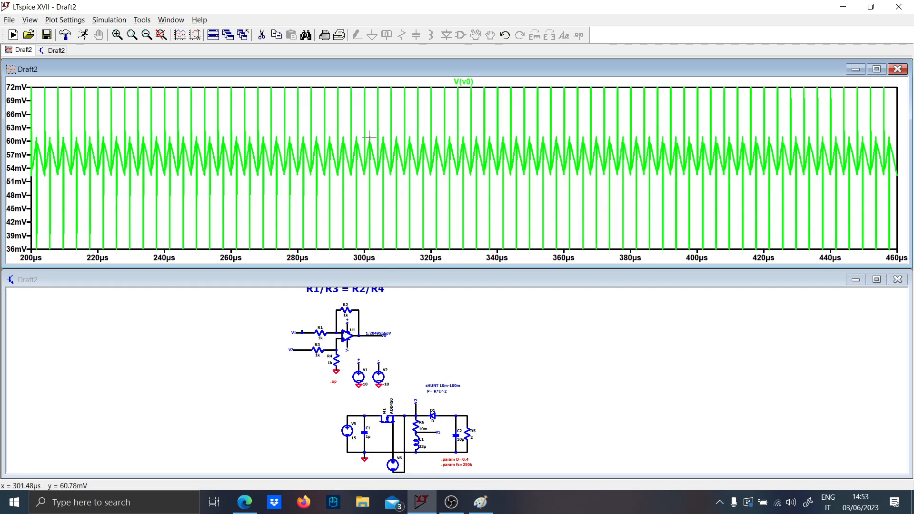
pyautogui.moveTo(386, 163); pyautogui.dragTo(421, 179)
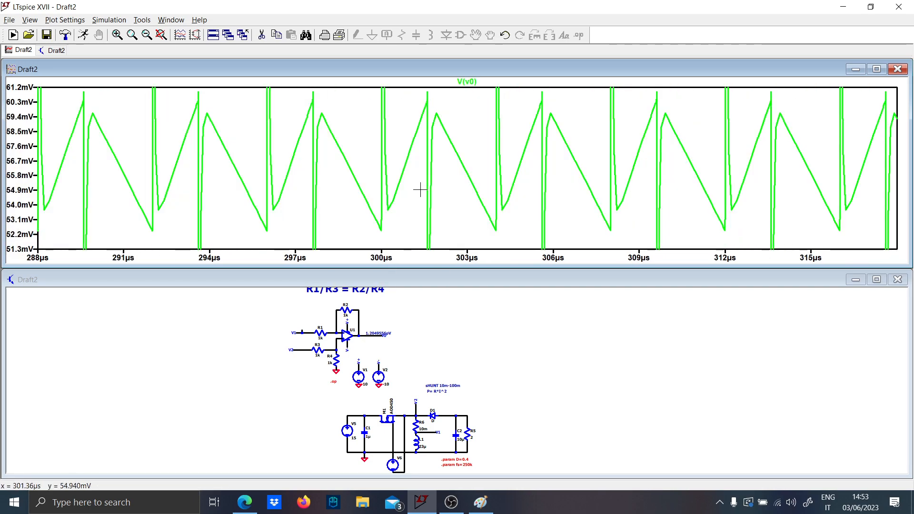
# - Fit the plot to the full time range and show only the inductor current I(L1)
pyautogui.rightClick(421, 190)
pyautogui.click(430, 196)
pyautogui.scroll(2, 410, 441)
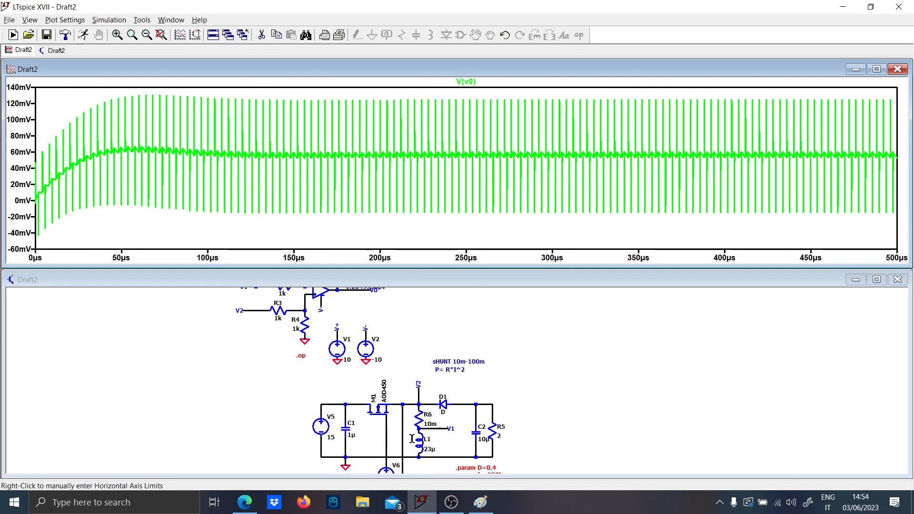
pyautogui.doubleClick(422, 439)
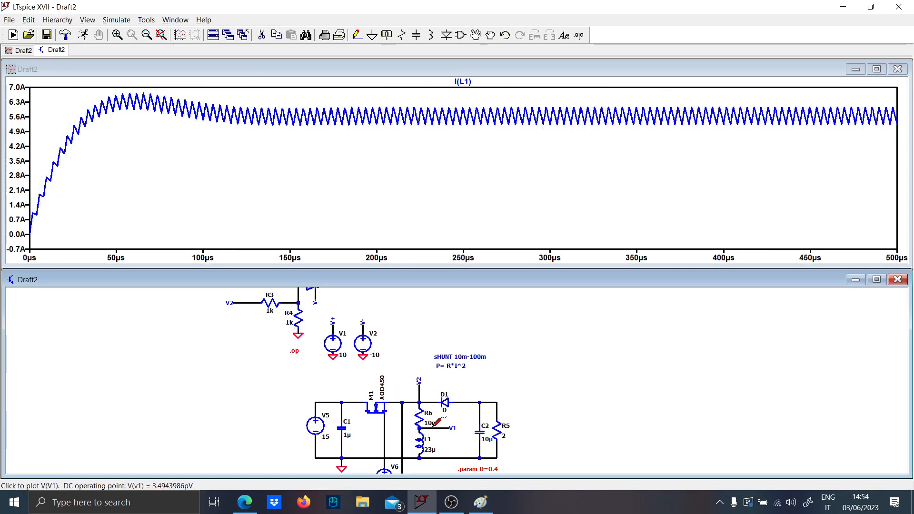
pyautogui.scroll(-1, 371, 370)
pyautogui.moveTo(346, 372)
pyautogui.mouseDown()
pyautogui.moveTo(343, 388)
pyautogui.moveTo(333, 368)
pyautogui.mouseUp()
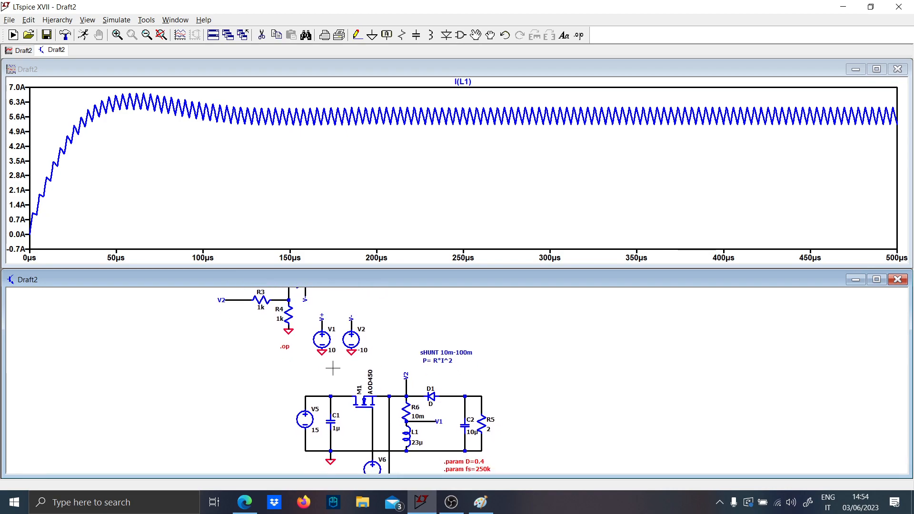
# - Add the differential voltage V(V2,V1) to the I(L1) plot and zoom in on its ripple between about 328 and 372 µs
pyautogui.scroll(1, 413, 404)
pyautogui.moveTo(406, 370); pyautogui.dragTo(438, 429)
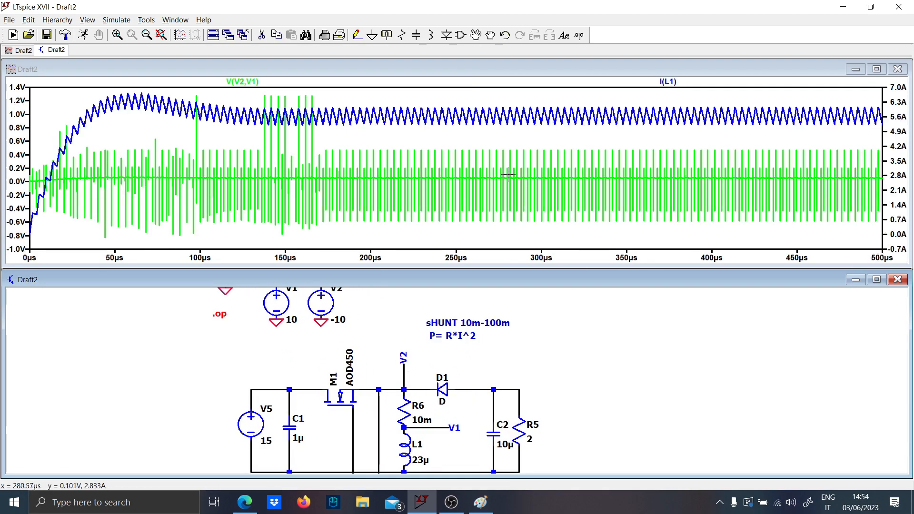
pyautogui.moveTo(508, 175); pyautogui.dragTo(742, 185)
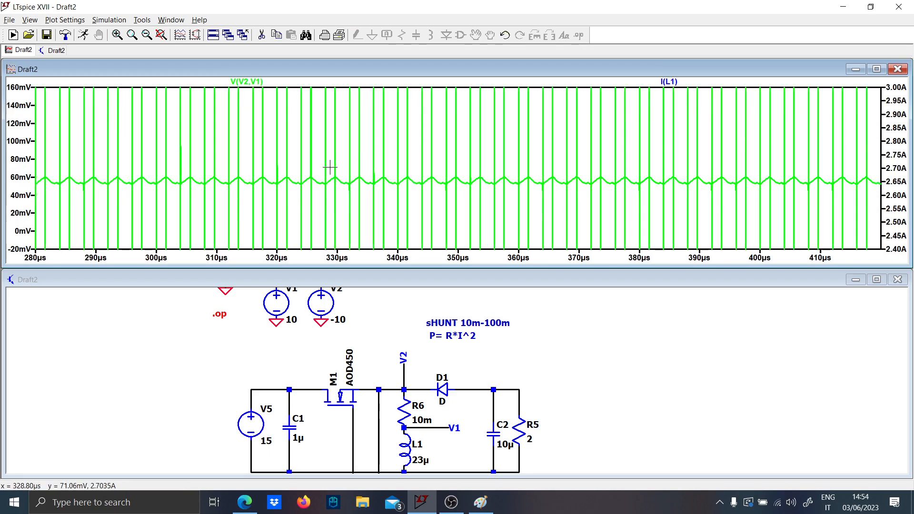
pyautogui.moveTo(329, 166); pyautogui.dragTo(581, 201)
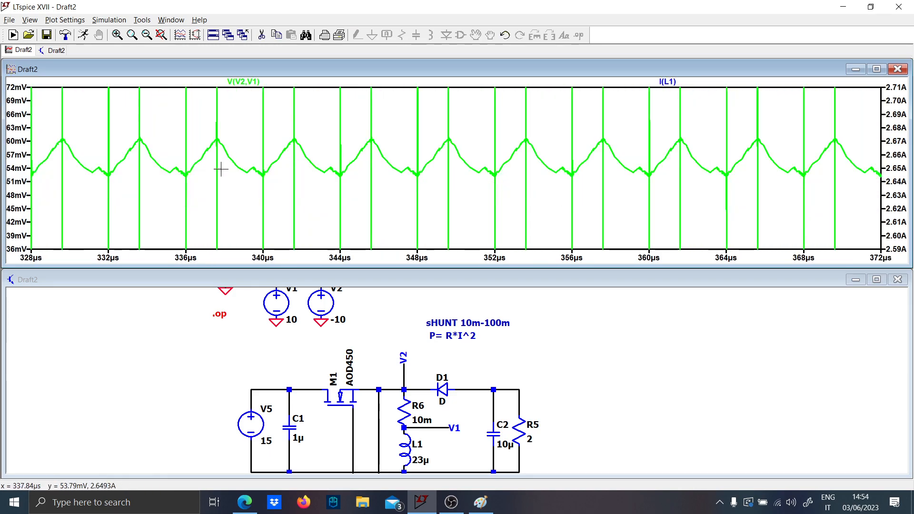
# - Review the amplifier's input section and the differential low-pass filter block in the Paint sketch, and return to LTspice
pyautogui.scroll(-1, 280, 321)
pyautogui.moveTo(280, 322); pyautogui.dragTo(414, 400)
pyautogui.moveTo(276, 360); pyautogui.dragTo(328, 415)
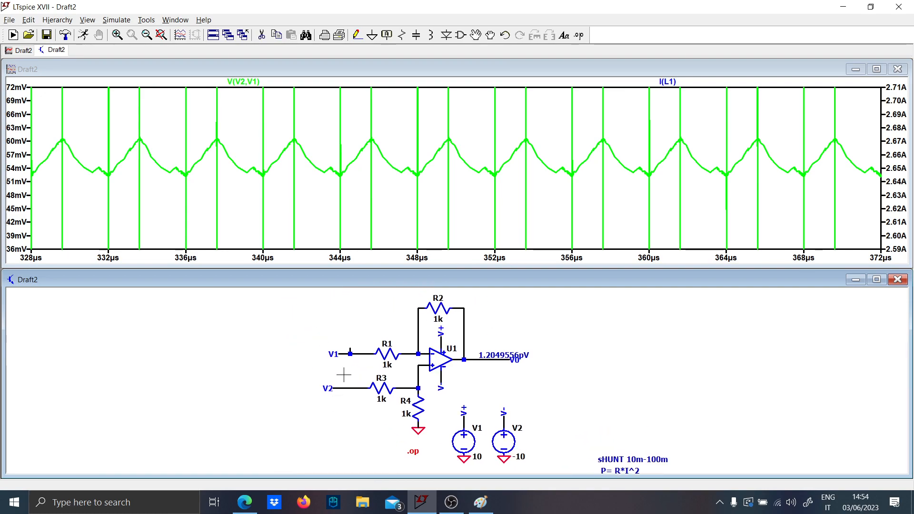
pyautogui.scroll(2, 344, 375)
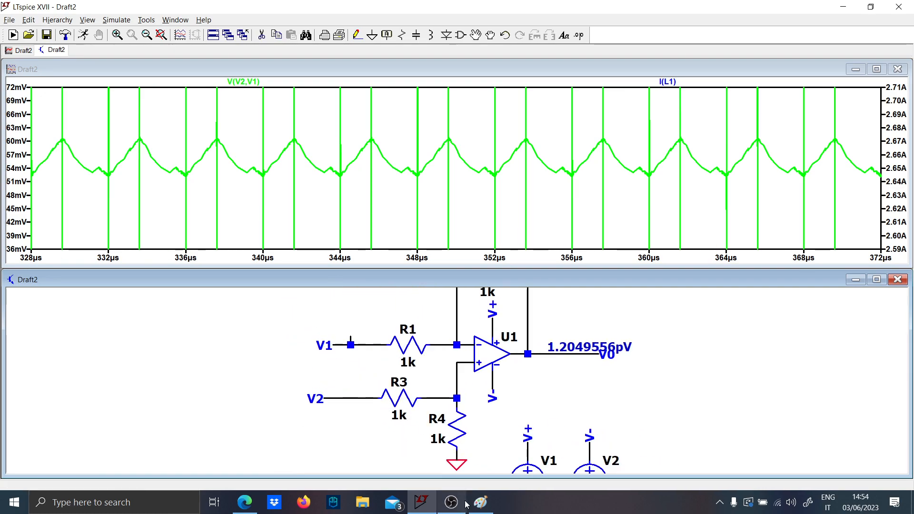
pyautogui.click(481, 502)
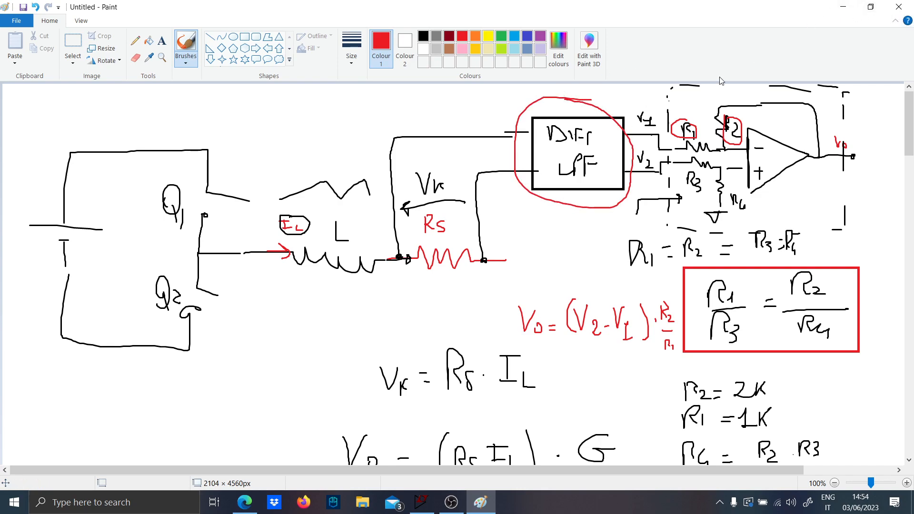
pyautogui.click(843, 7)
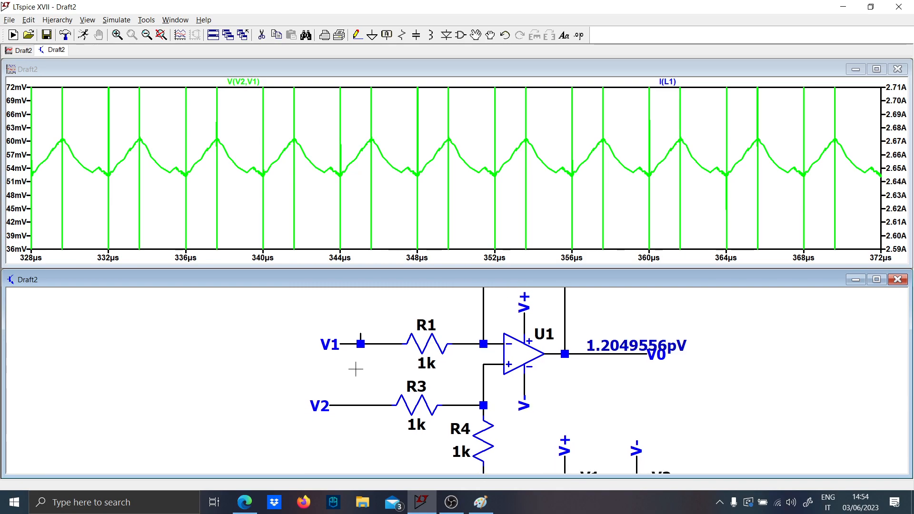
# - Wire the V1 and V2 input lines together before R1 and R3 and insert a capacitor in that wire
pyautogui.click(364, 322)
pyautogui.click(363, 383)
pyautogui.press('Escape')
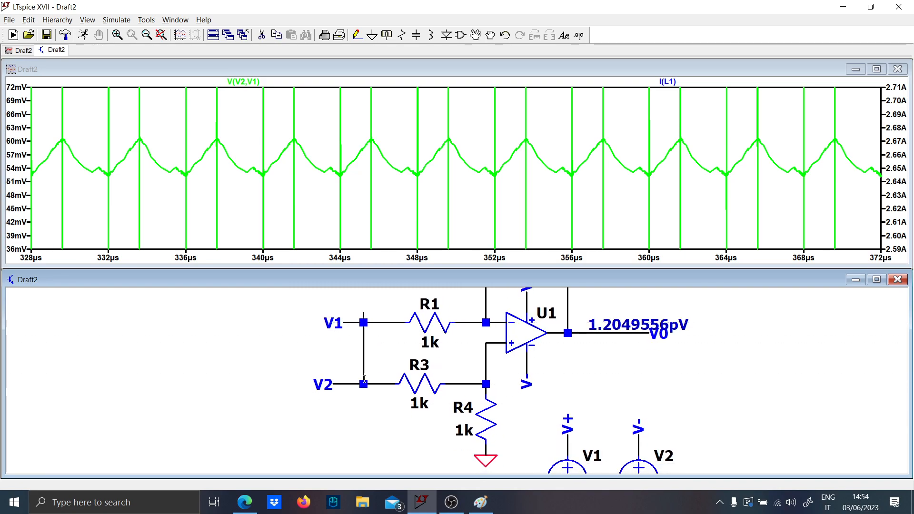
pyautogui.press('c')
pyautogui.click(365, 356)
pyautogui.press('Escape')
# - Set the value of the capacitor between the V1 and V2 lines to 10n
pyautogui.rightClick(375, 371)
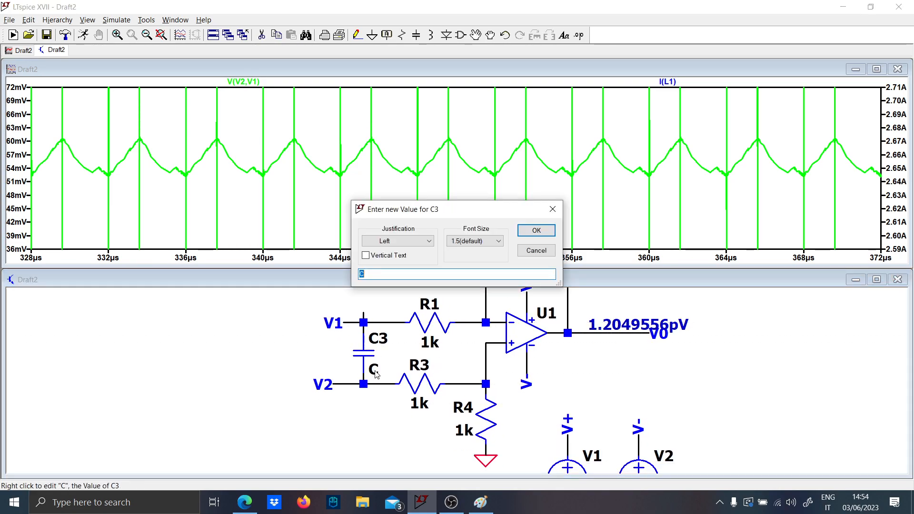
pyautogui.write('10')
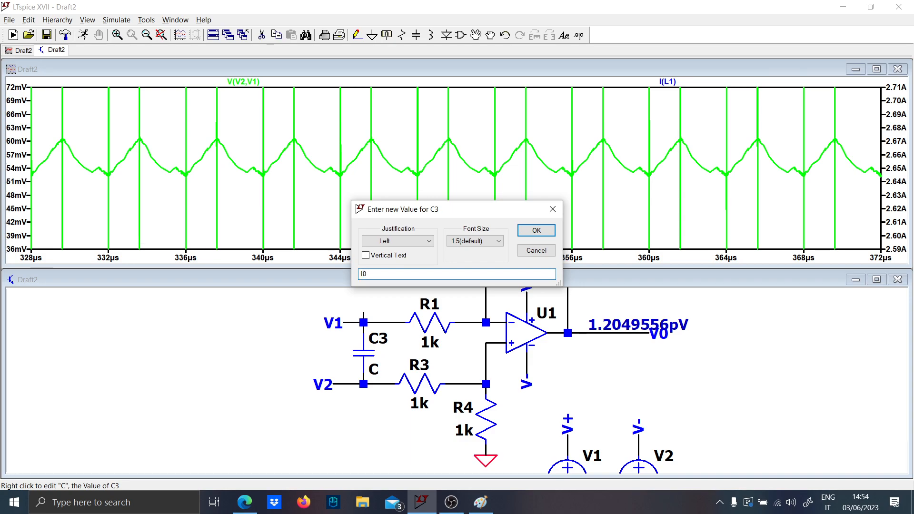
pyautogui.write('N')
pyautogui.press('Return')
pyautogui.press('capslock')
pyautogui.scroll(-1, 339, 338)
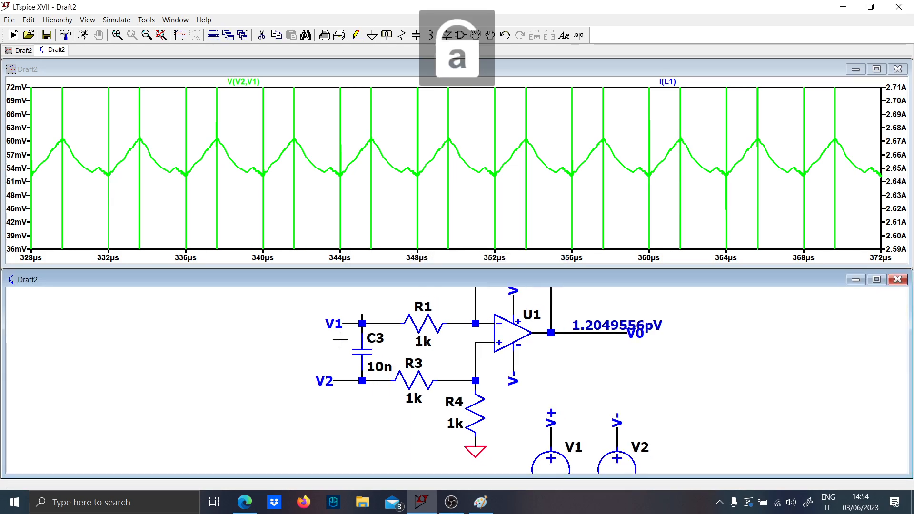
# - Draw a wire upward from the V1 node above C3 and end it with a ground symbol
pyautogui.press('capslock')
pyautogui.moveTo(334, 357); pyautogui.dragTo(345, 400)
pyautogui.click(372, 366)
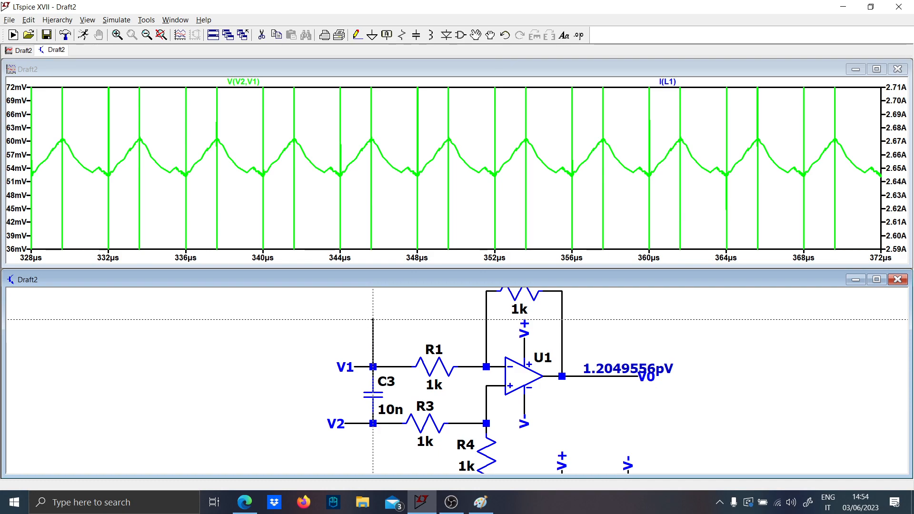
pyautogui.click(373, 320)
pyautogui.press('g')
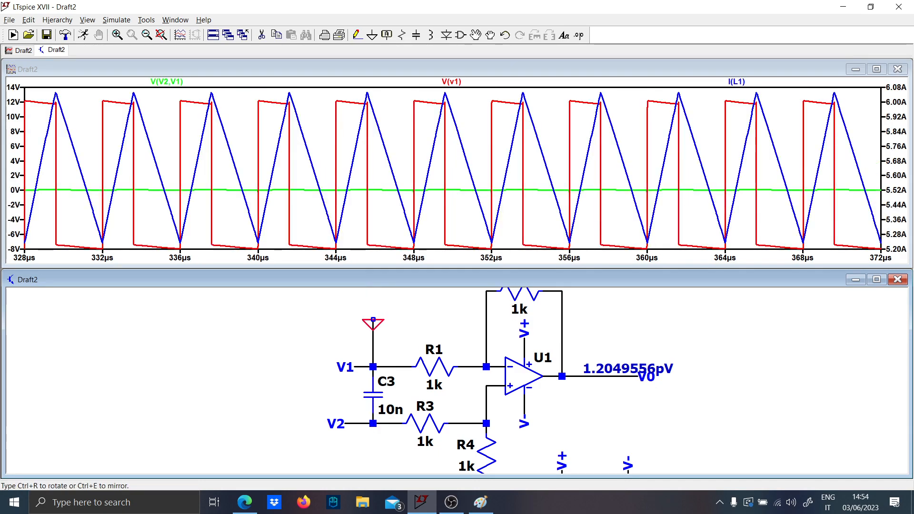
pyautogui.click(373, 320)
pyautogui.press('Escape')
# - Draw a wire downward from the V2 node below C3 and end it with a ground symbol
pyautogui.moveTo(361, 458); pyautogui.dragTo(372, 409)
pyautogui.press('F3')
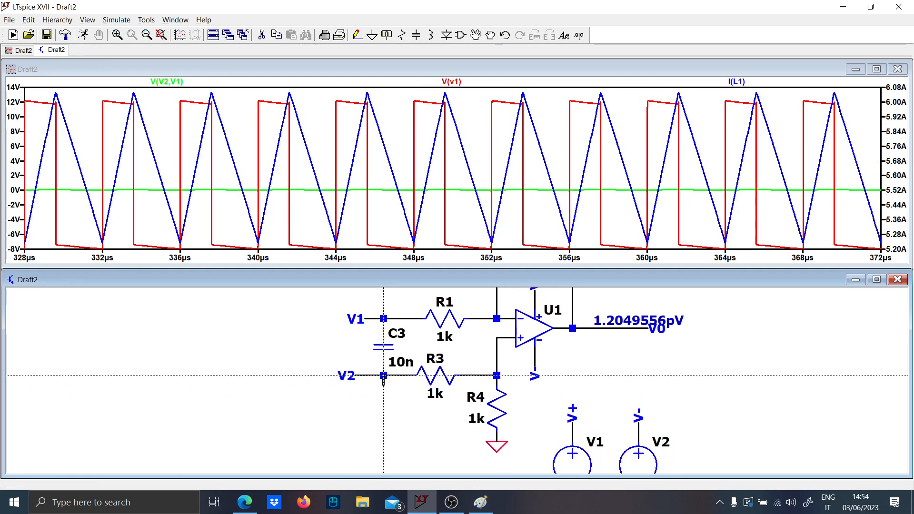
pyautogui.click(384, 376)
pyautogui.click(383, 451)
pyautogui.press('Escape')
pyautogui.press('g')
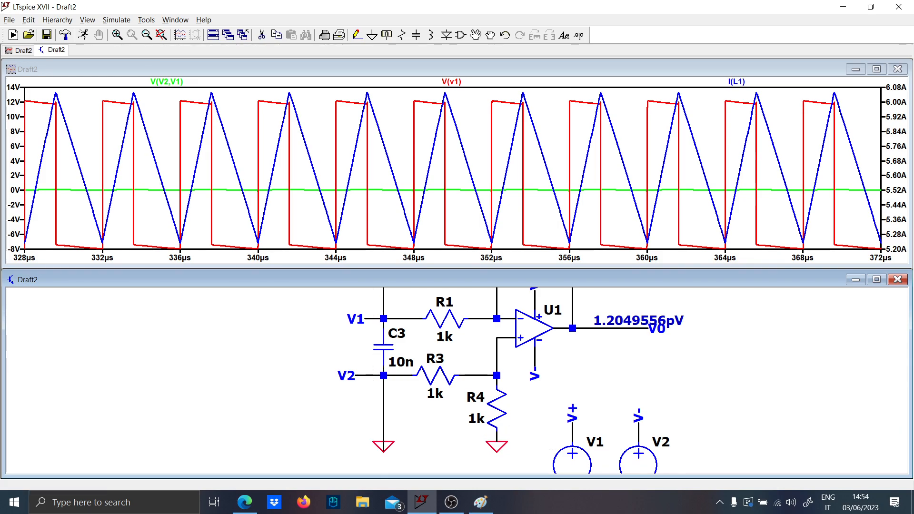
pyautogui.click(383, 443)
# - Insert a capacitor in each of the two ground wires, below the V2 node and above the V1 node
pyautogui.scroll(-2, 380, 437)
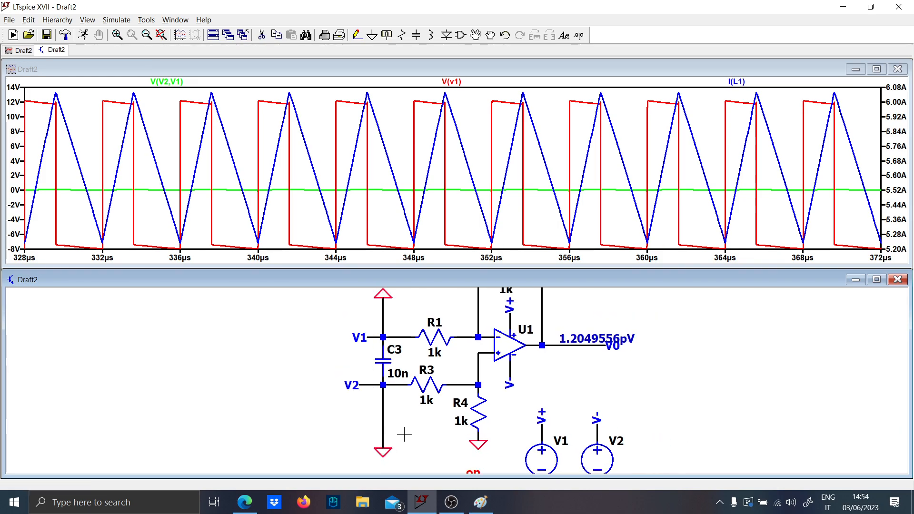
pyautogui.press('c')
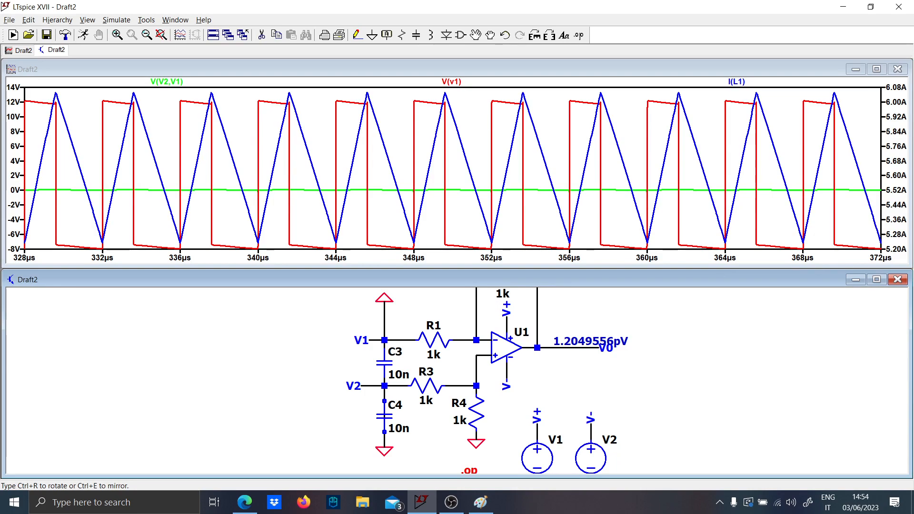
pyautogui.click(384, 414)
pyautogui.click(384, 310)
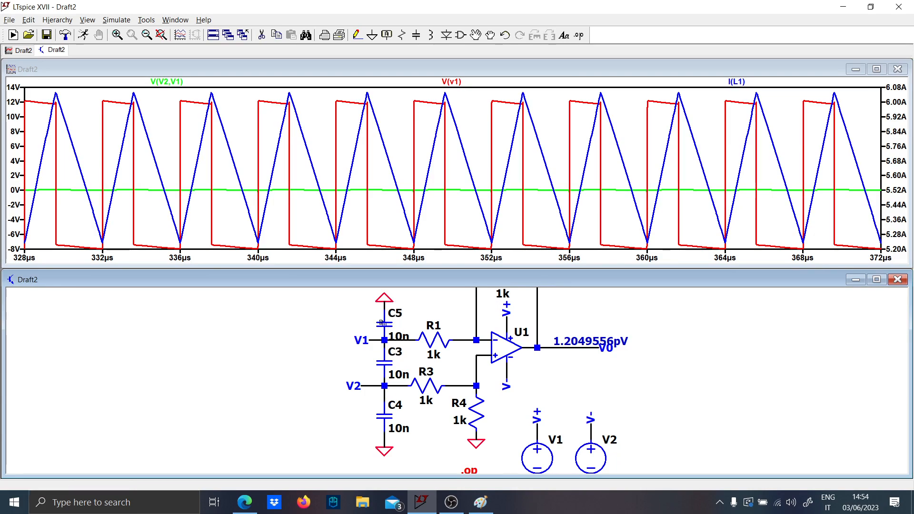
pyautogui.press('Escape')
# - Rerun the simulation and plot the amplifier output voltage V(v0) alone
pyautogui.click(83, 35)
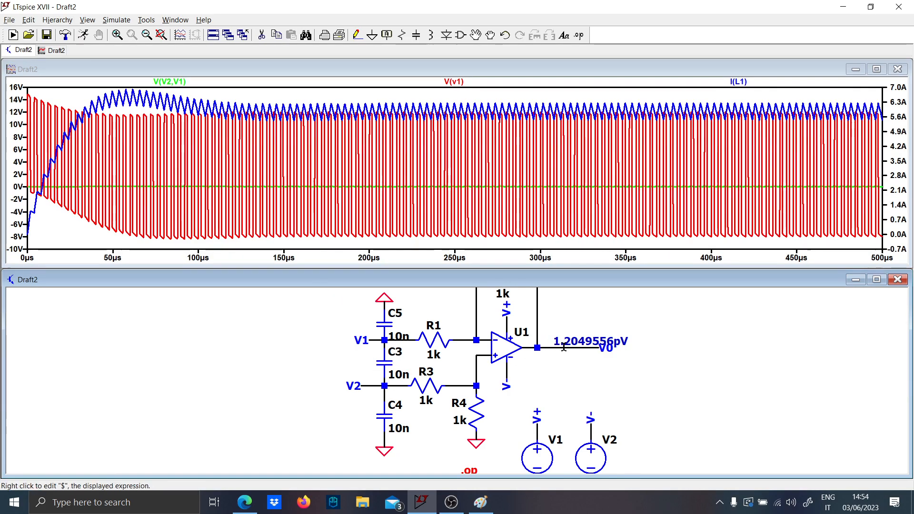
pyautogui.click(587, 347)
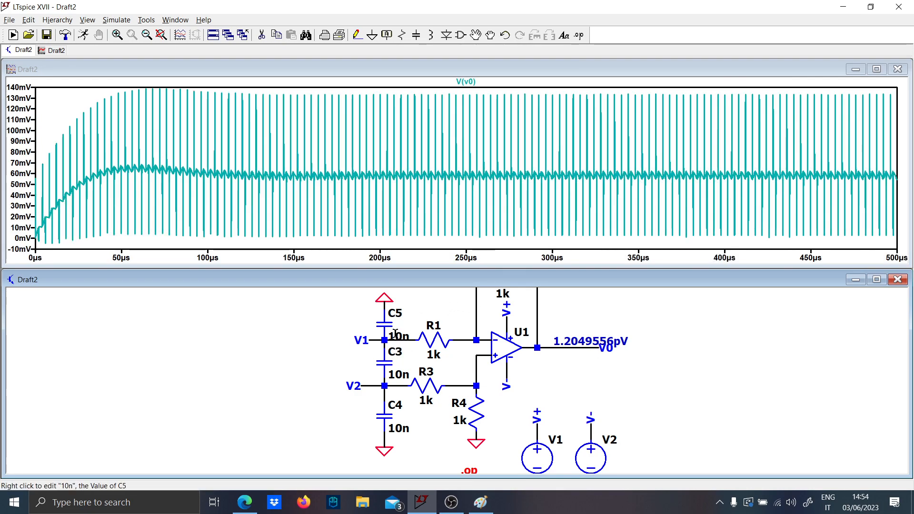
# - Set the values of the three input capacitors C5, C3 and C4 to 1n
pyautogui.rightClick(396, 335)
pyautogui.write('1n')
pyautogui.press('Return')
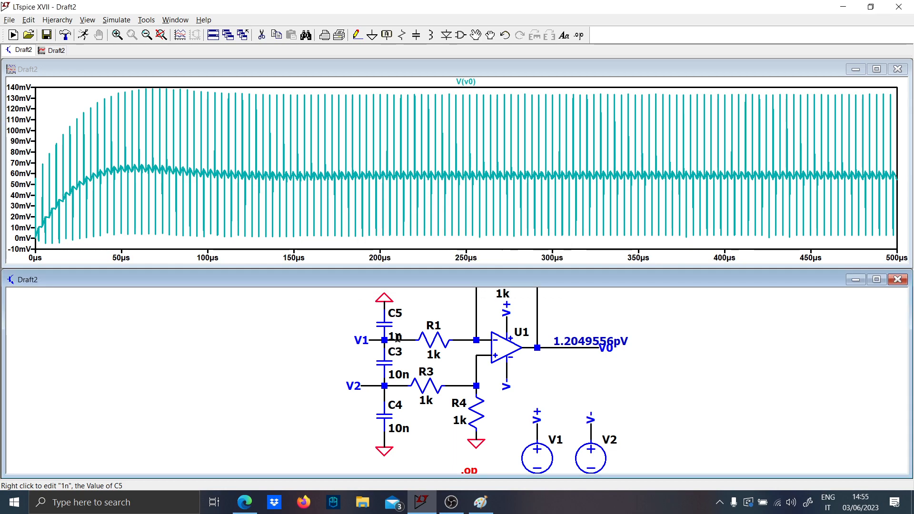
pyautogui.rightClick(400, 375)
pyautogui.write('1n')
pyautogui.press('Return')
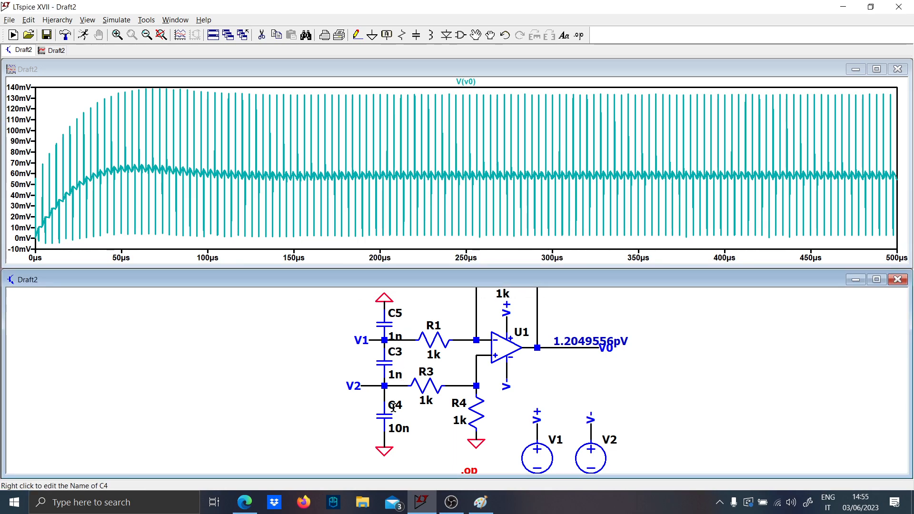
pyautogui.rightClick(397, 427)
pyautogui.write('1n')
pyautogui.press('Return')
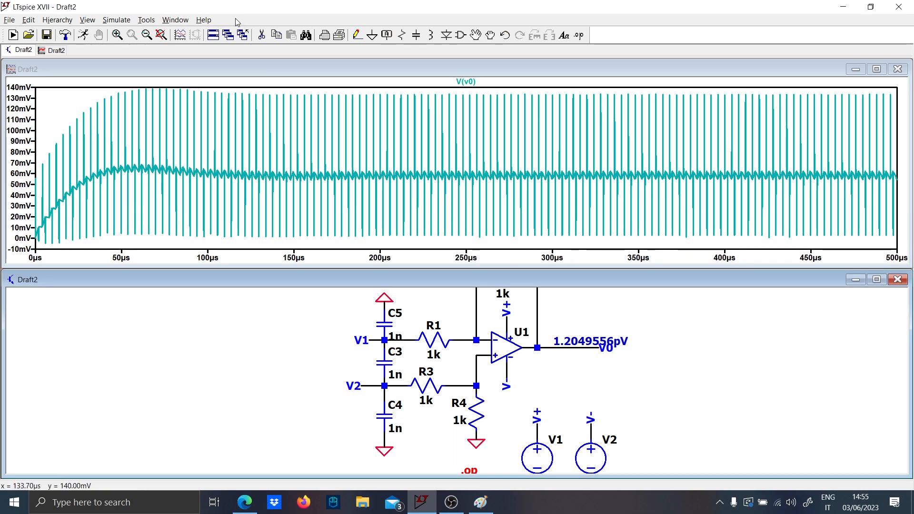
# - Rerun the simulation and zoom in on the V(v0) ripple and spikes between about 273 and 306 µs
pyautogui.click(89, 39)
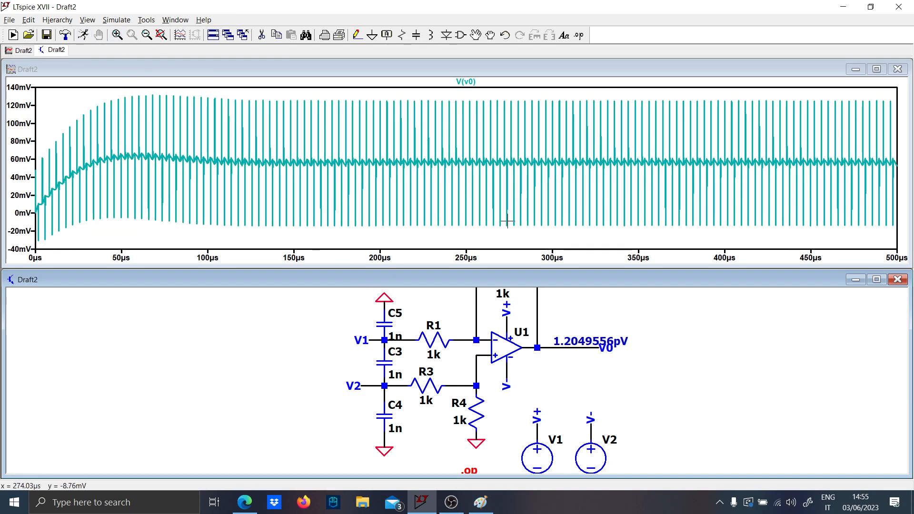
pyautogui.moveTo(508, 221); pyautogui.dragTo(567, 85)
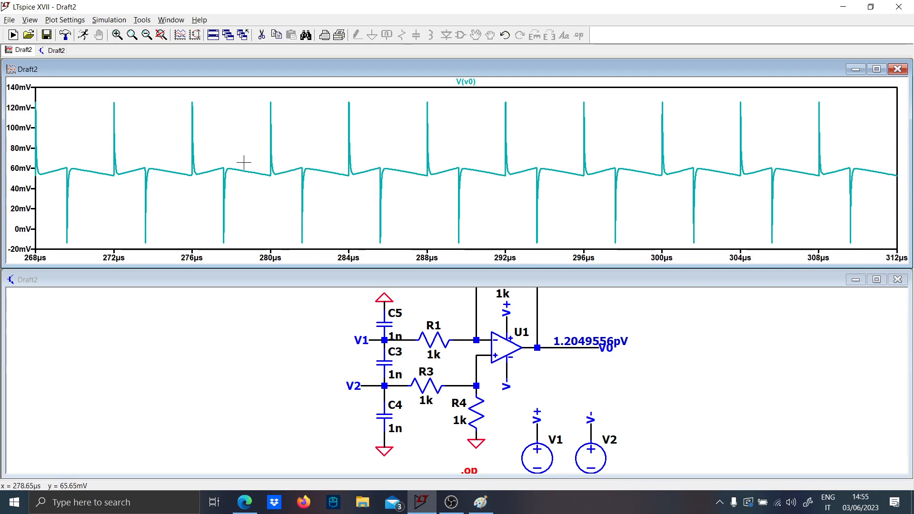
pyautogui.moveTo(180, 163); pyautogui.dragTo(765, 190)
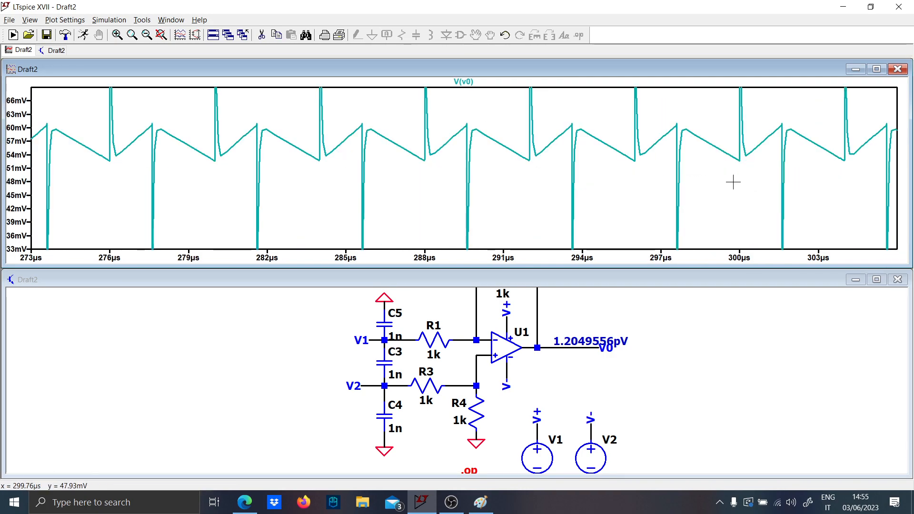
# - Delete capacitors C5 and C4 together with their ground connections, leaving only C3 between the input lines
pyautogui.click(389, 328)
pyautogui.click(382, 304)
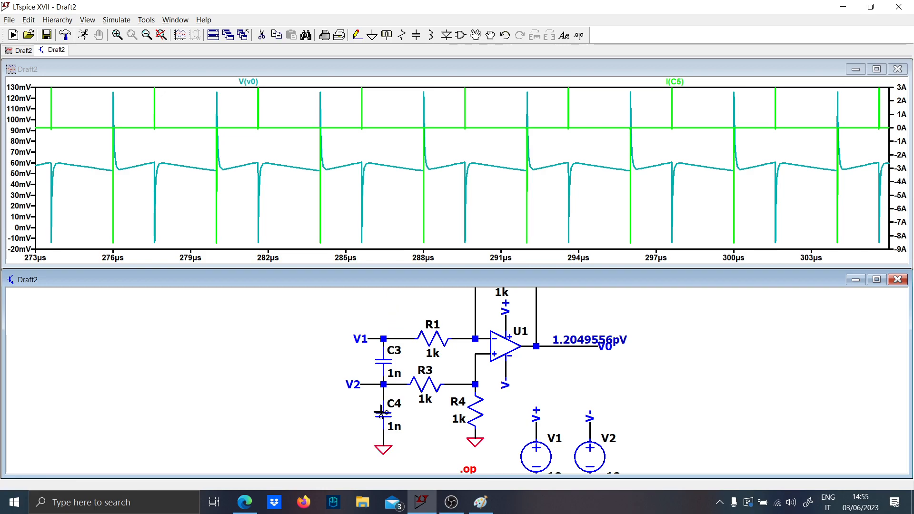
pyautogui.click(381, 413)
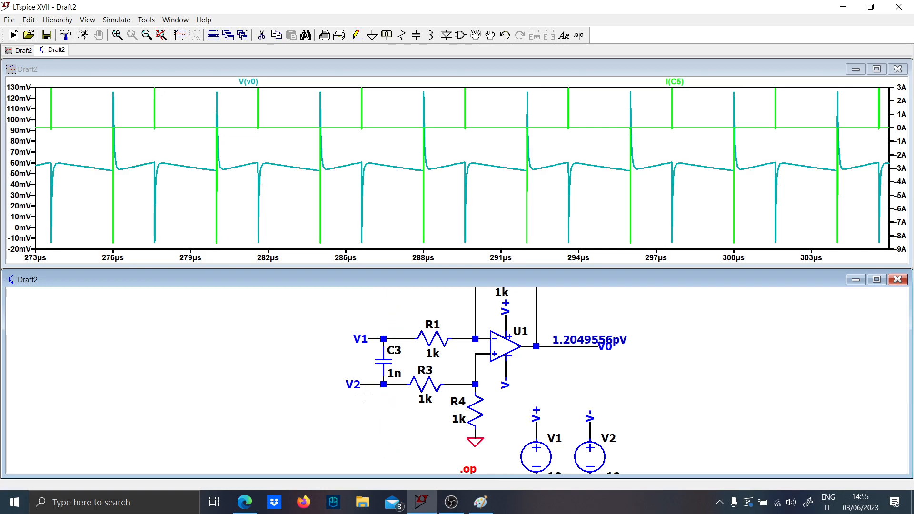
# - Move the V1 and V2 labels further away from C3, stretching both input wires to make room for series components
pyautogui.moveTo(332, 317); pyautogui.dragTo(374, 352)
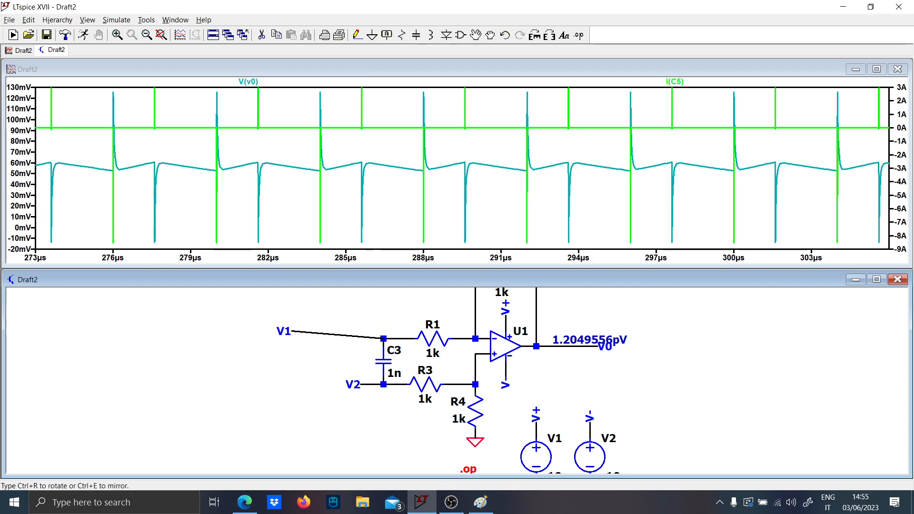
pyautogui.click(289, 352)
pyautogui.moveTo(349, 381); pyautogui.dragTo(288, 381)
pyautogui.click(277, 383)
# - Place a horizontal resistor in series in each of the V1 and V2 input lines before C3
pyautogui.press('r')
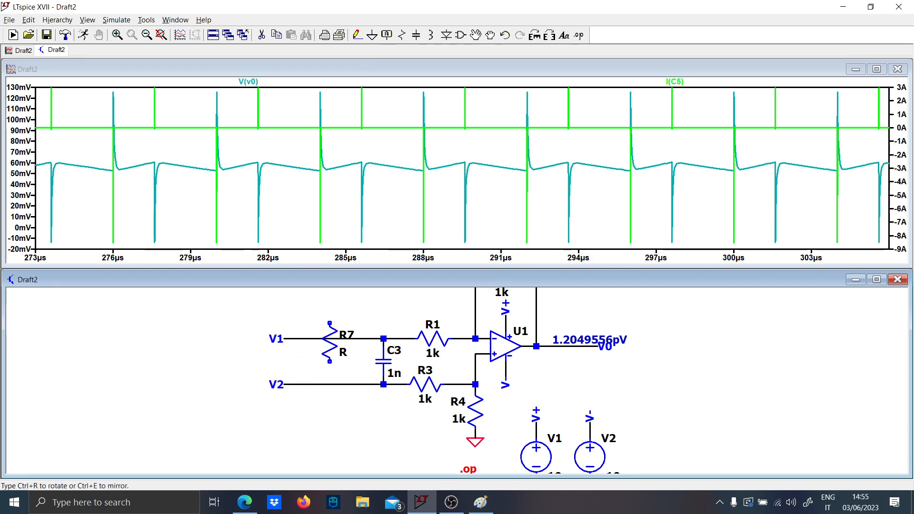
pyautogui.hotkey('ctrl', 'r')
pyautogui.click(326, 340)
pyautogui.click(325, 385)
pyautogui.press('Escape')
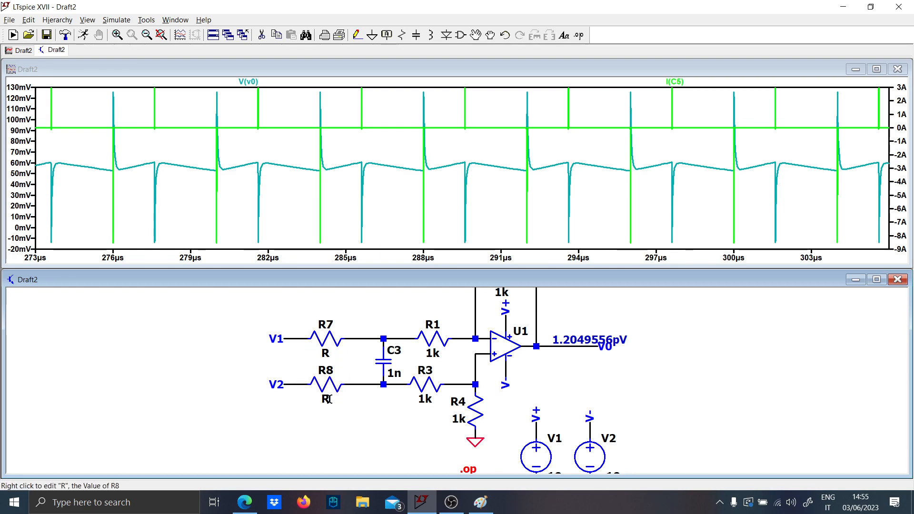
# - Set the values of the series input resistors R8 and R7 to 1
pyautogui.rightClick(326, 397)
pyautogui.write('1')
pyautogui.press('Return')
pyautogui.rightClick(328, 354)
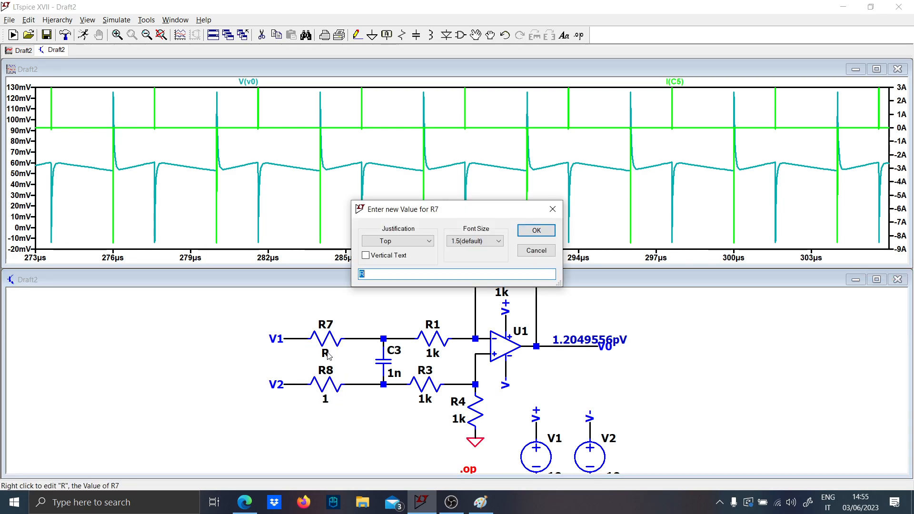
pyautogui.write('1')
pyautogui.press('Return')
# - Rerun the simulation and plot the differential input voltage V(V1,V2) alone
pyautogui.scroll(-4, 302, 387)
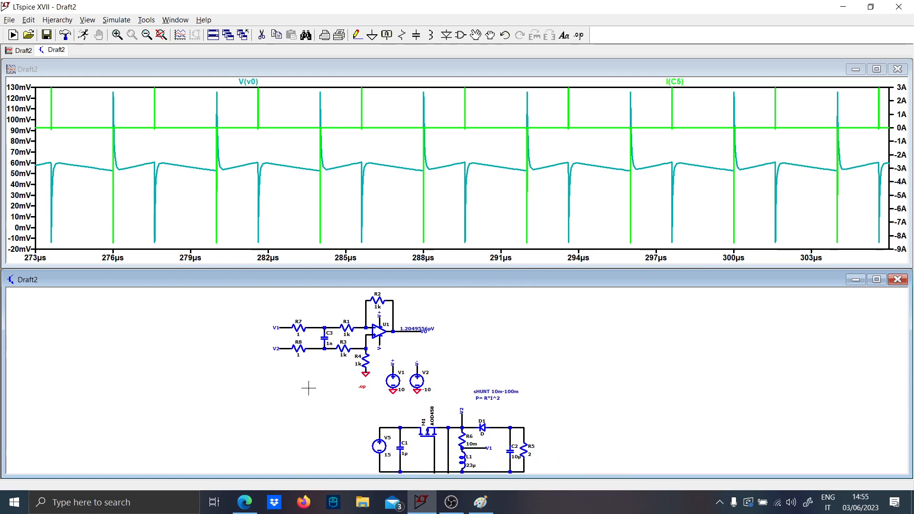
pyautogui.click(83, 35)
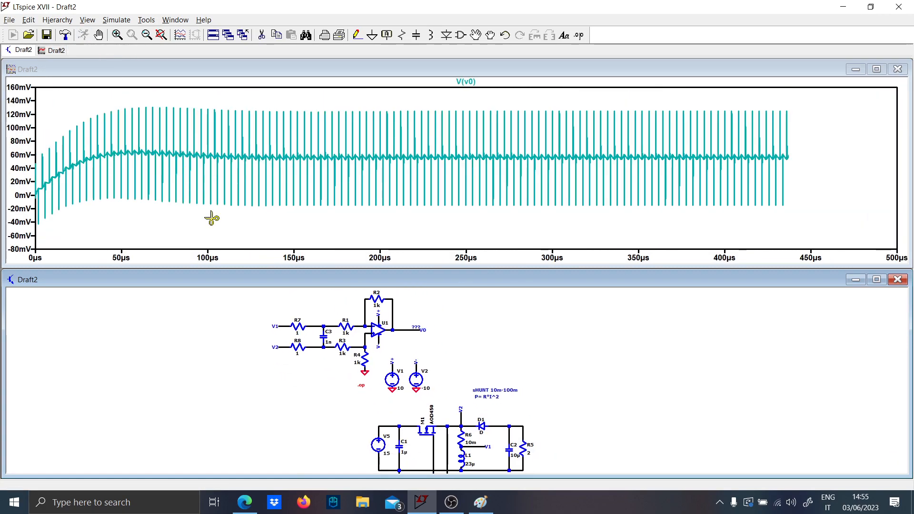
pyautogui.scroll(4, 301, 373)
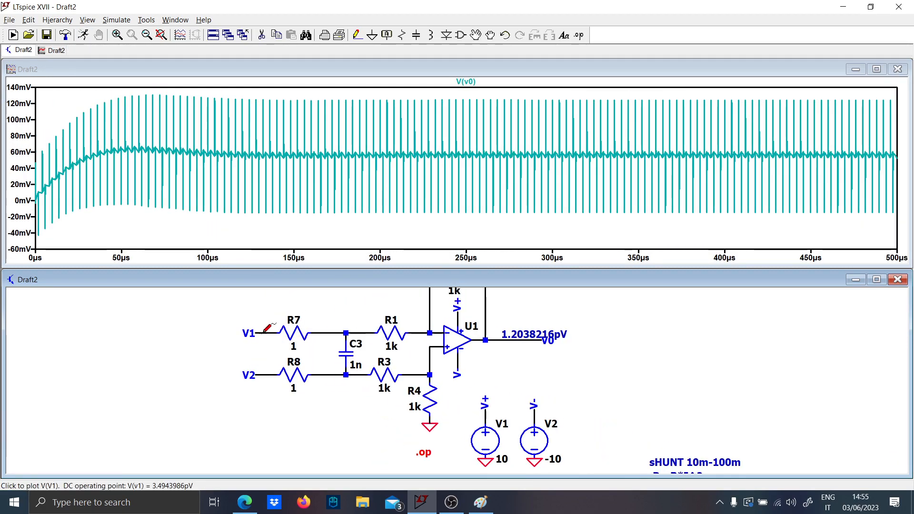
pyautogui.moveTo(258, 333); pyautogui.dragTo(258, 375)
pyautogui.moveTo(258, 333); pyautogui.dragTo(261, 376)
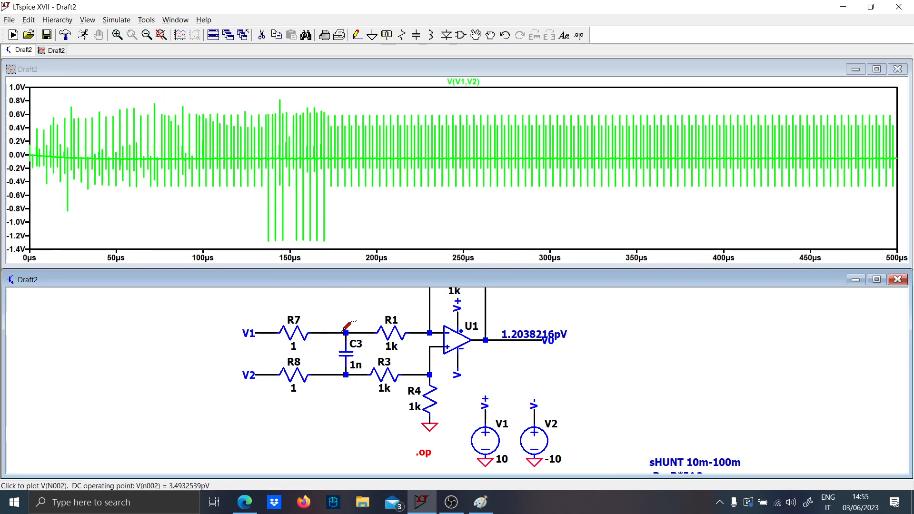
# - Compare the differential voltage across C3 with V(V1,V2), and show the voltage across C3 alone
pyautogui.moveTo(345, 331); pyautogui.dragTo(345, 375)
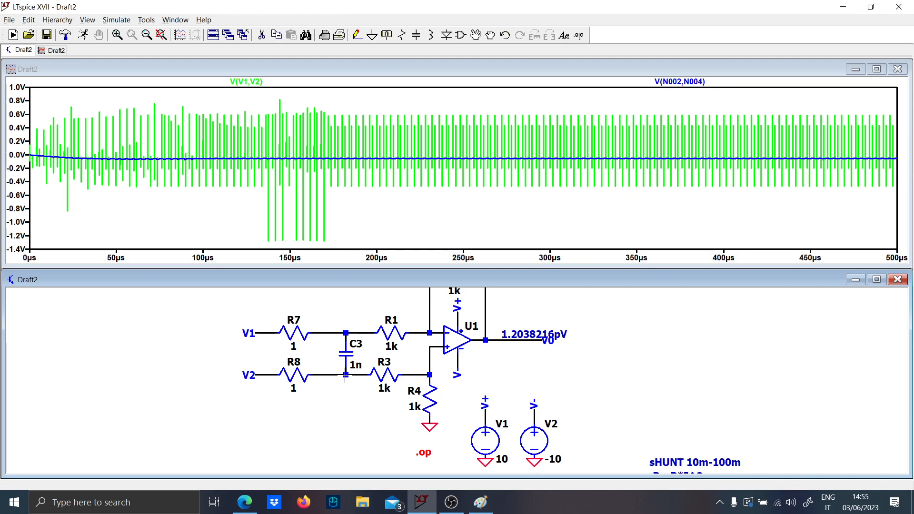
pyautogui.moveTo(263, 330); pyautogui.dragTo(261, 374)
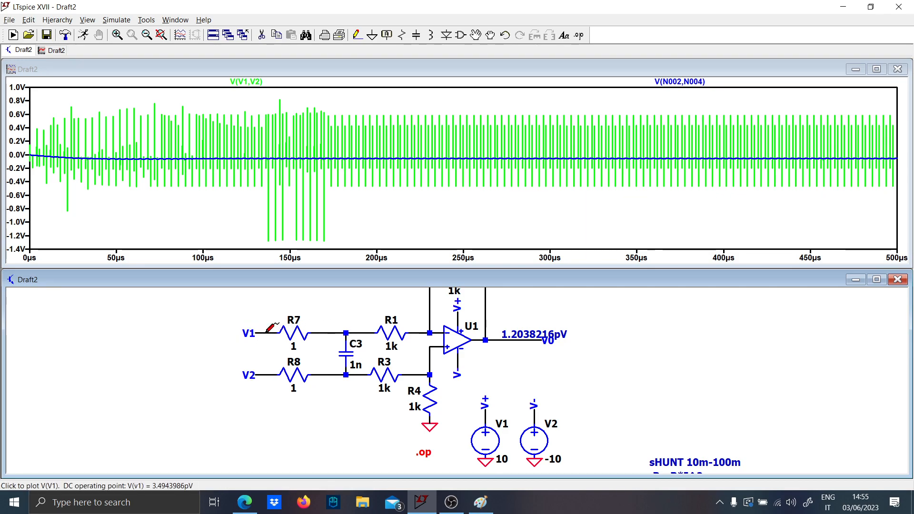
pyautogui.moveTo(263, 330); pyautogui.dragTo(261, 374)
pyautogui.press('Delete')
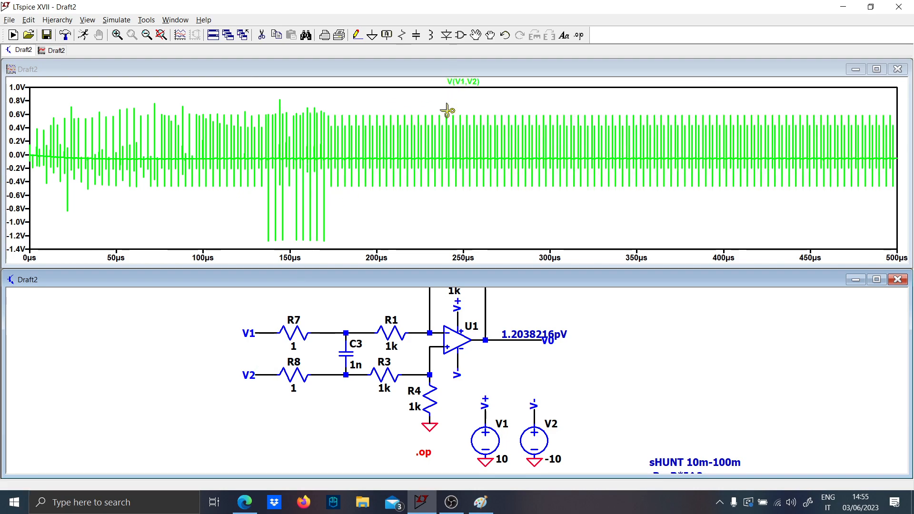
pyautogui.moveTo(361, 333); pyautogui.dragTo(354, 376)
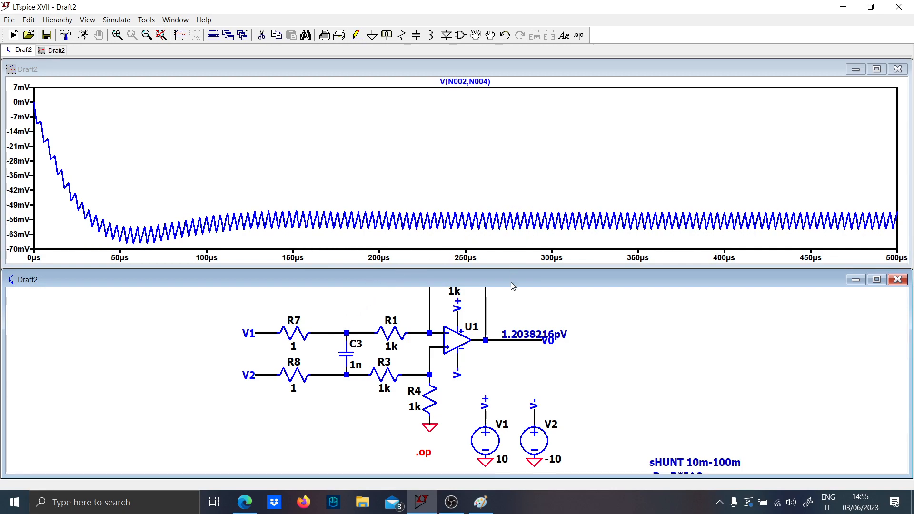
# - Plot the output V(v0) alongside the differential voltage across C3, and return to the C3 voltage alone
pyautogui.click(530, 340)
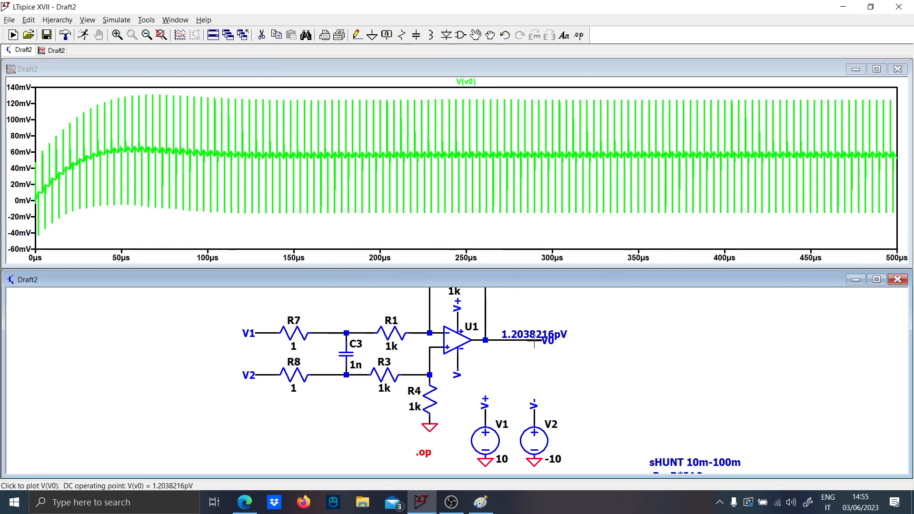
pyautogui.moveTo(347, 327); pyautogui.dragTo(350, 407)
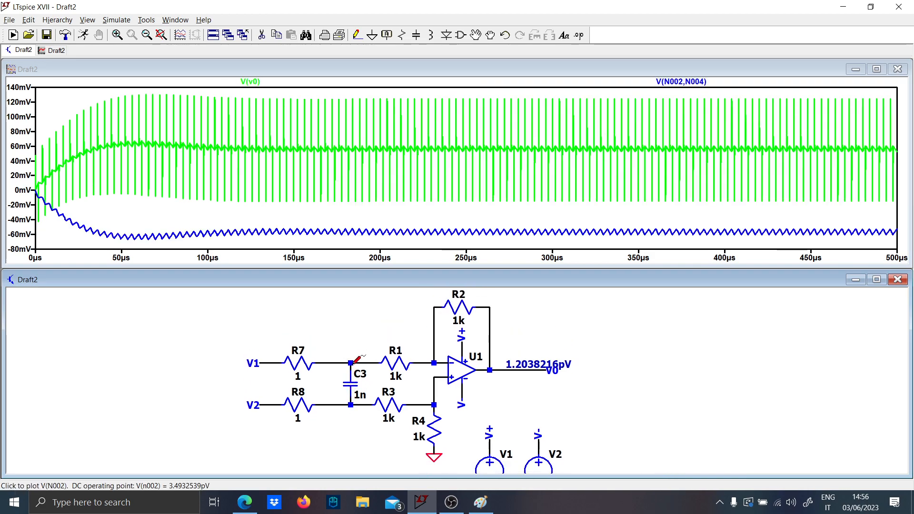
pyautogui.moveTo(352, 364); pyautogui.dragTo(350, 406)
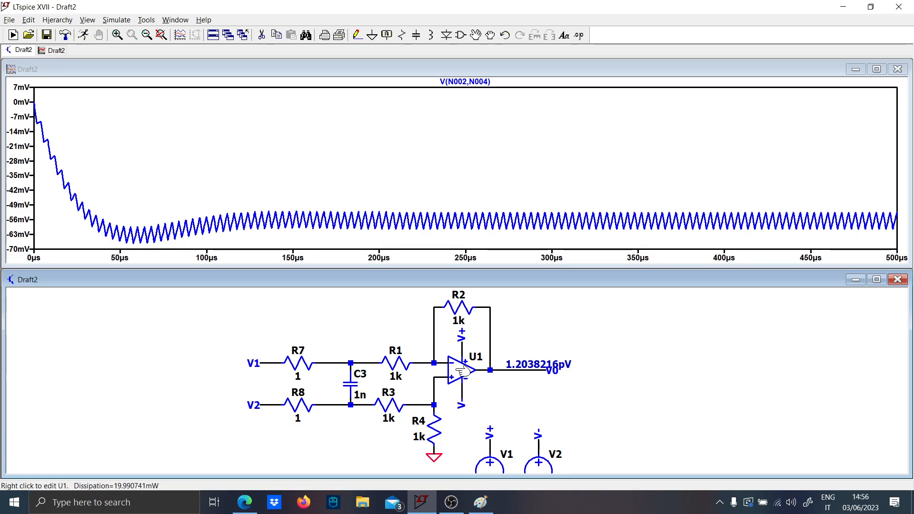
# - Set op-amp U1's open-loop gain Avol to 10Meg and its gain-bandwidth GBW to 100Meg
pyautogui.rightClick(441, 361)
pyautogui.click(442, 353)
pyautogui.rightClick(449, 376)
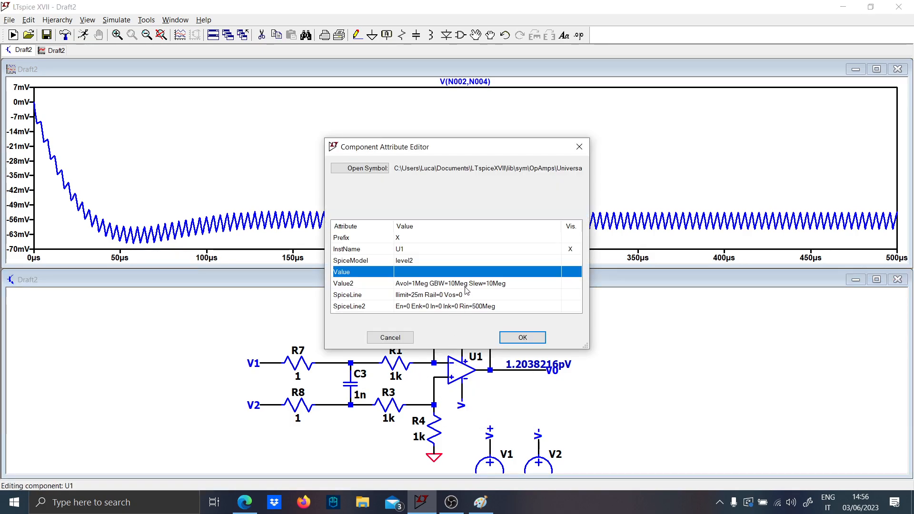
pyautogui.click(497, 286)
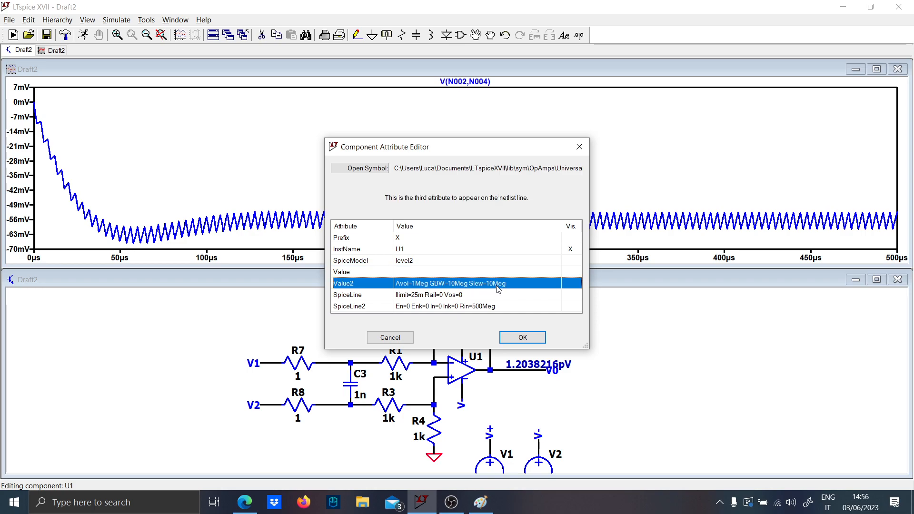
pyautogui.click(416, 283)
pyautogui.write('0')
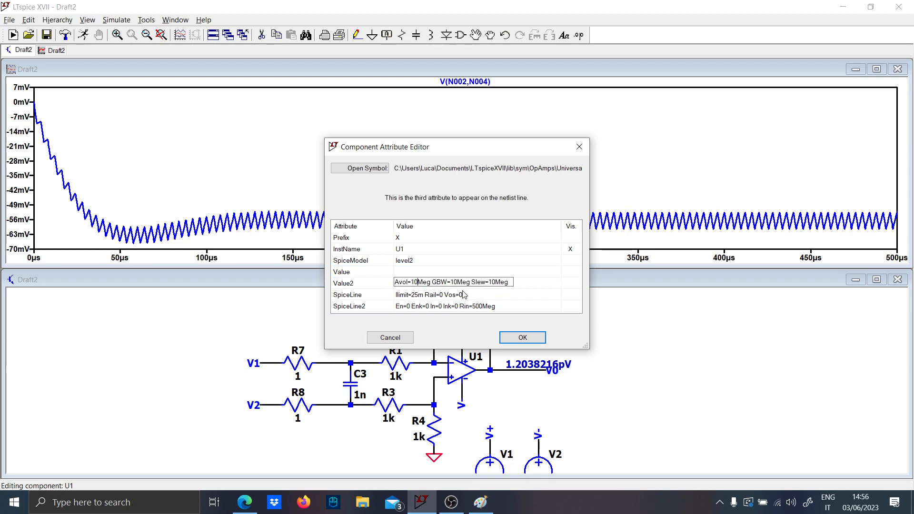
pyautogui.click(454, 284)
pyautogui.write('0')
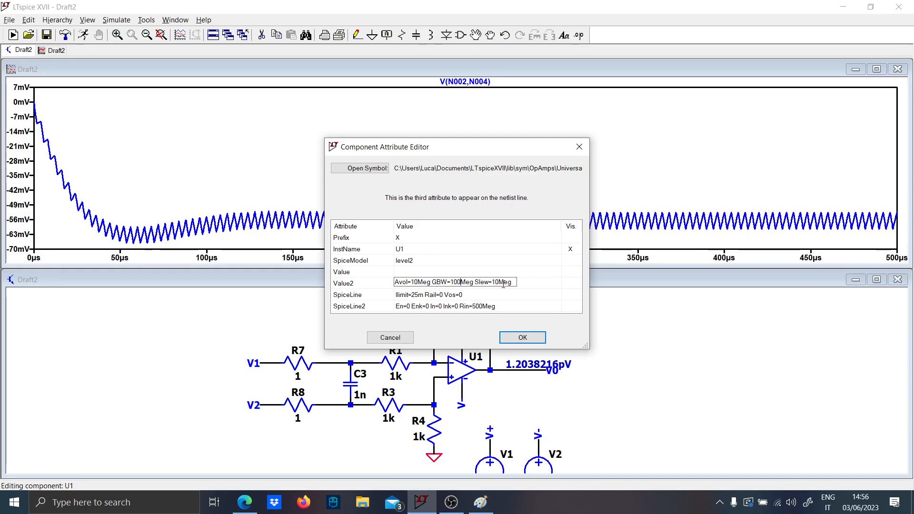
pyautogui.click(523, 337)
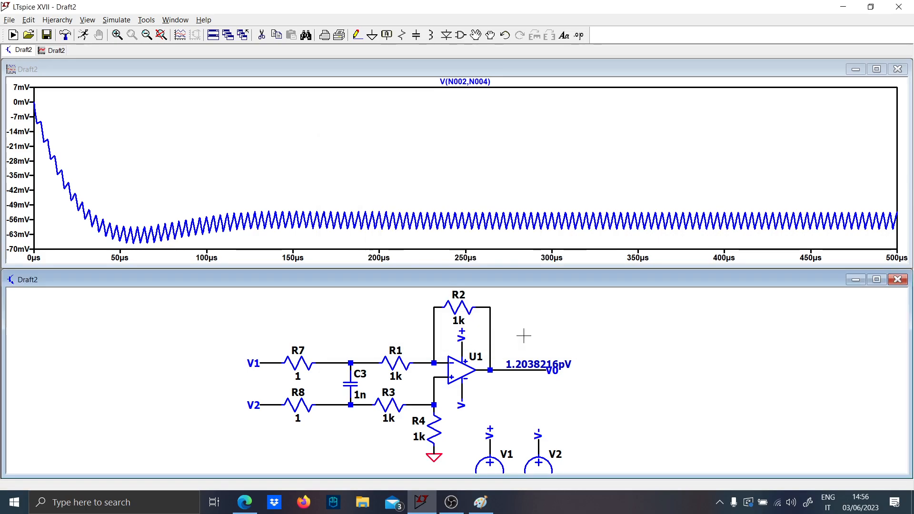
# - Rerun the simulation and view V(V1,V2), followed by the differential voltage across C3 alone
pyautogui.click(89, 39)
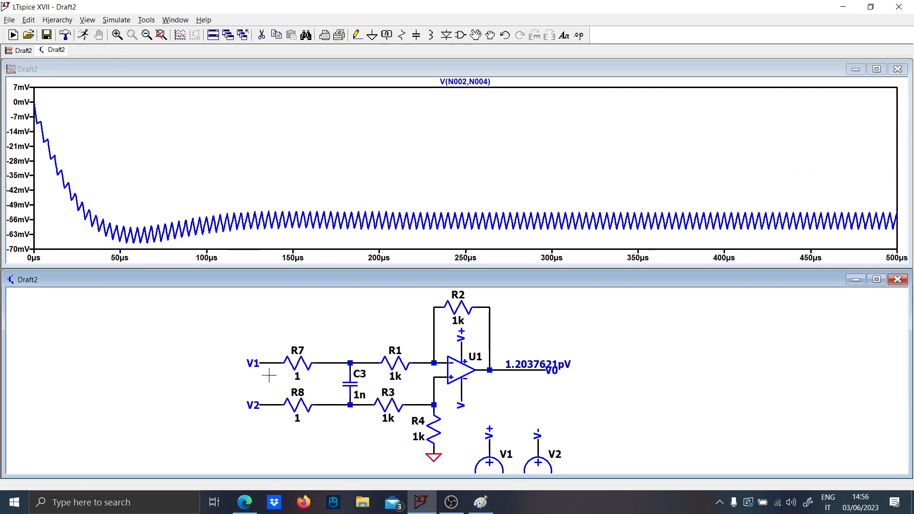
pyautogui.moveTo(269, 375)
pyautogui.mouseDown()
pyautogui.moveTo(282, 360)
pyautogui.moveTo(279, 397)
pyautogui.moveTo(291, 384)
pyautogui.mouseUp()
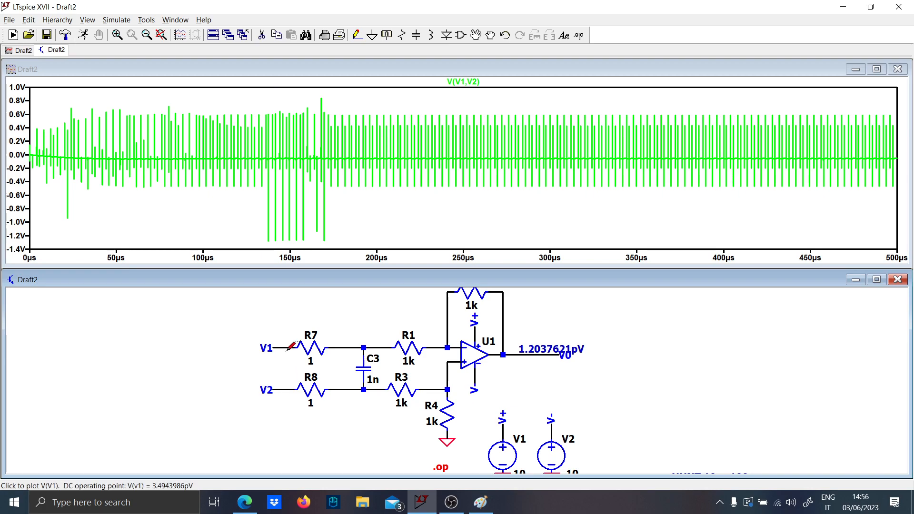
pyautogui.moveTo(363, 349); pyautogui.dragTo(366, 389)
pyautogui.moveTo(371, 346); pyautogui.dragTo(369, 386)
pyautogui.click(716, 200)
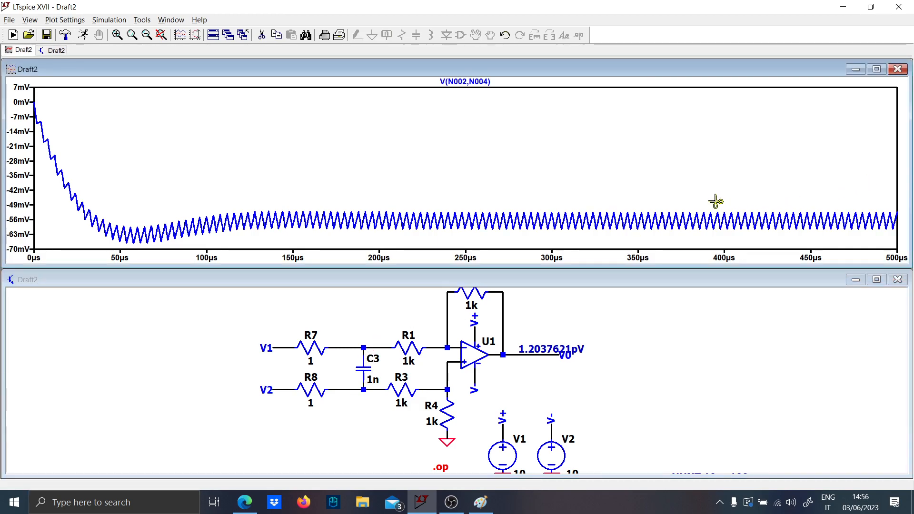
pyautogui.rightClick(682, 189)
pyautogui.click(692, 195)
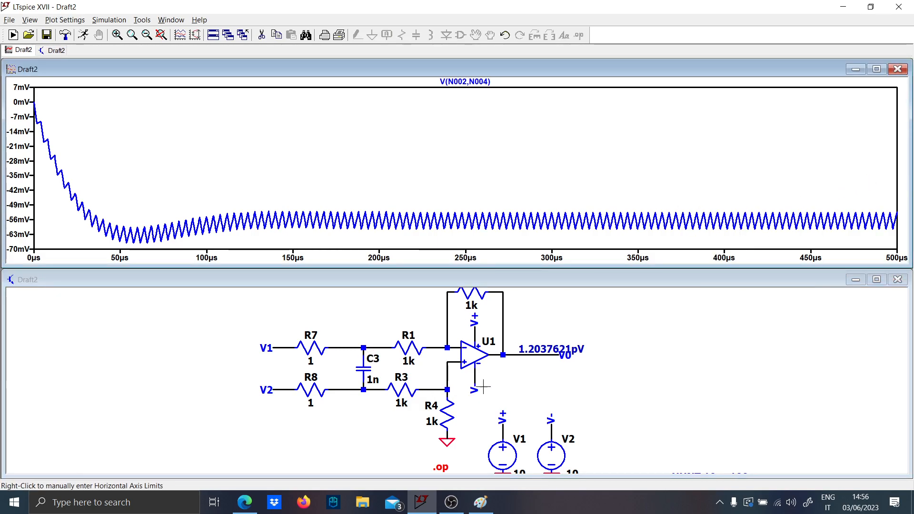
# - Delete the operating-point label on the output wire, and rerun to plot V(v0) alongside the differential voltage across C3
pyautogui.click(547, 357)
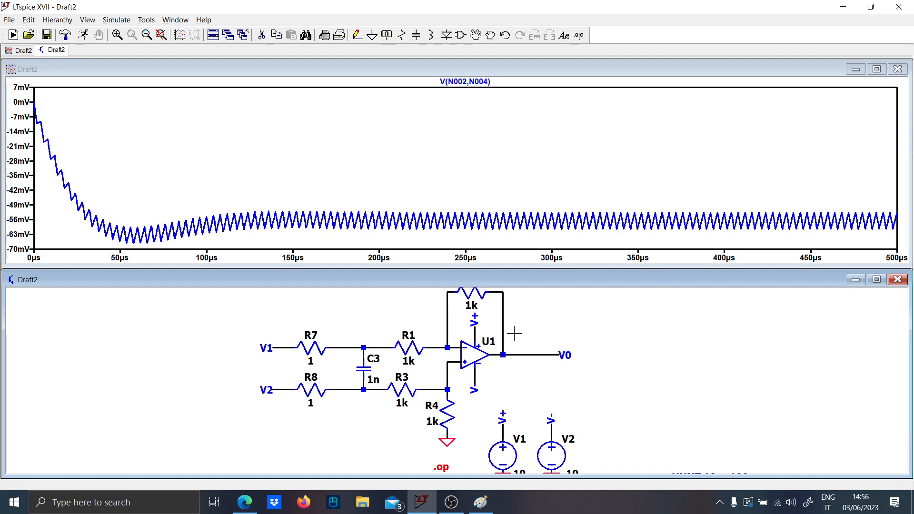
pyautogui.click(83, 35)
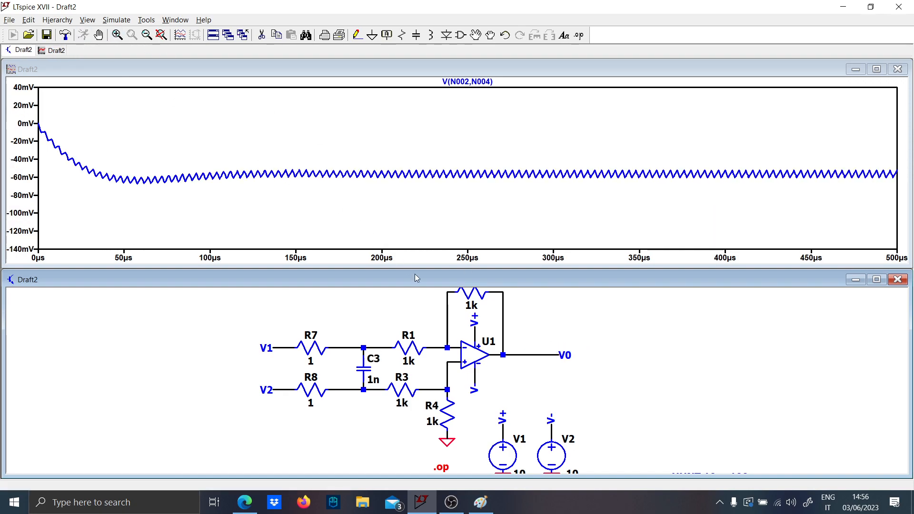
pyautogui.click(522, 352)
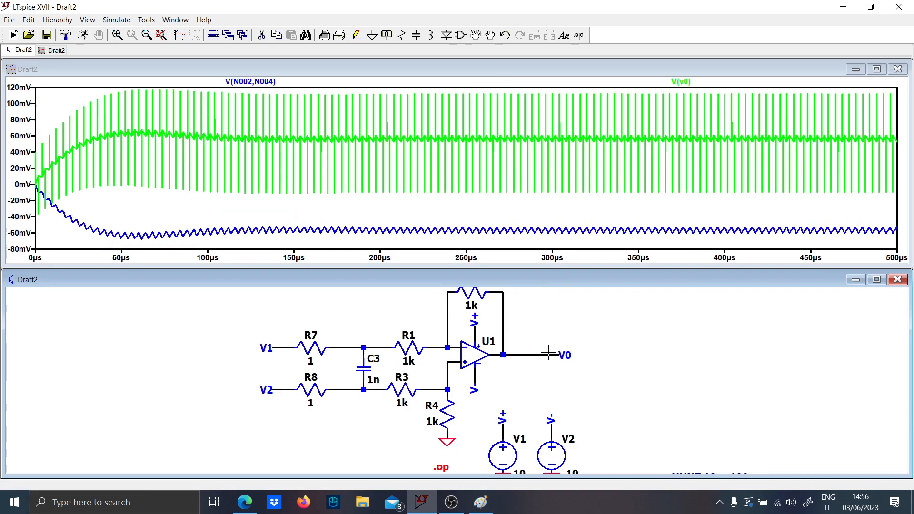
# - Swap the amplifier's input net labels so that V2 feeds R7 and V1 feeds R8
pyautogui.click(265, 349)
pyautogui.click(251, 350)
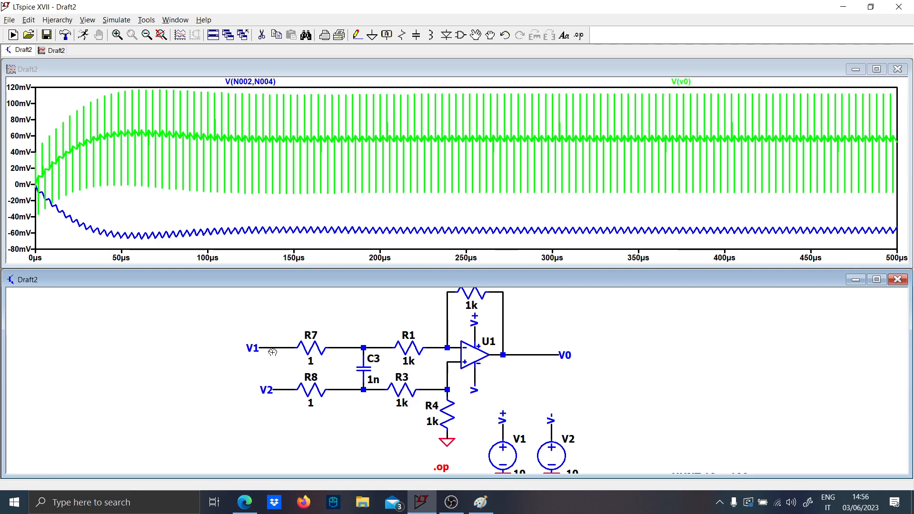
pyautogui.click(274, 389)
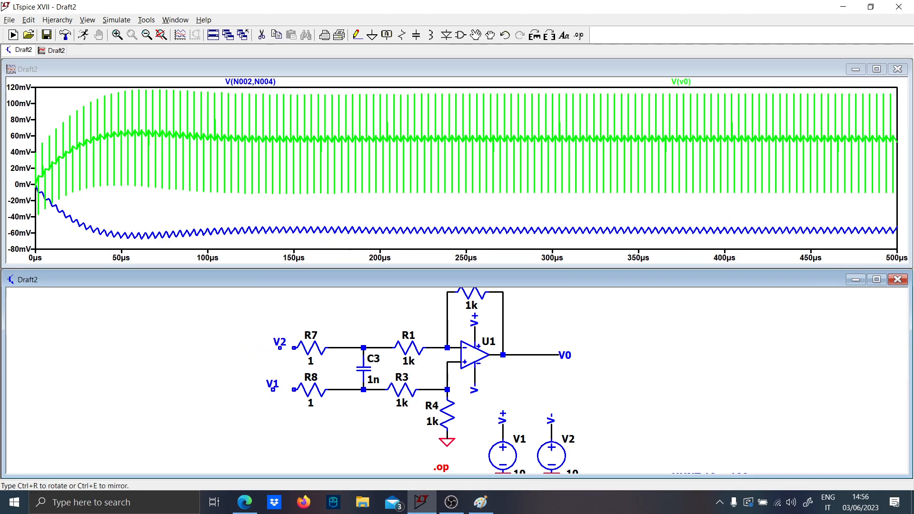
pyautogui.click(273, 389)
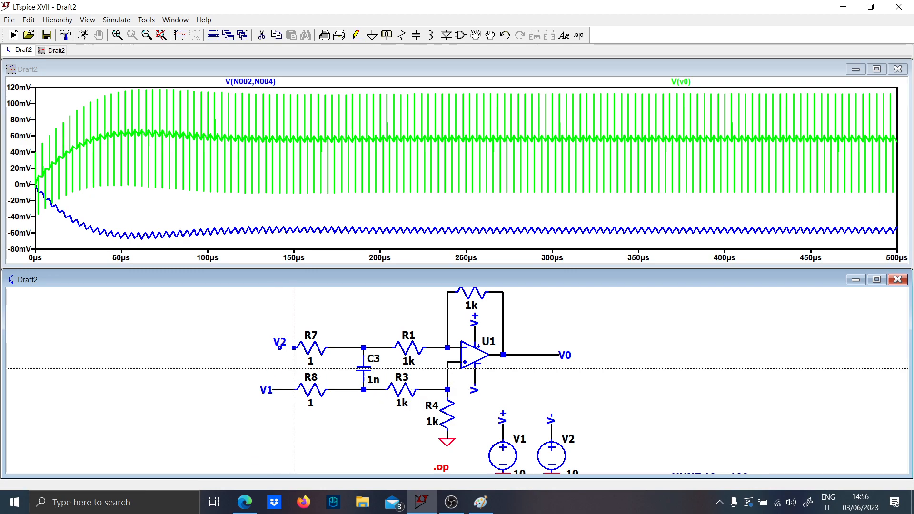
pyautogui.click(280, 348)
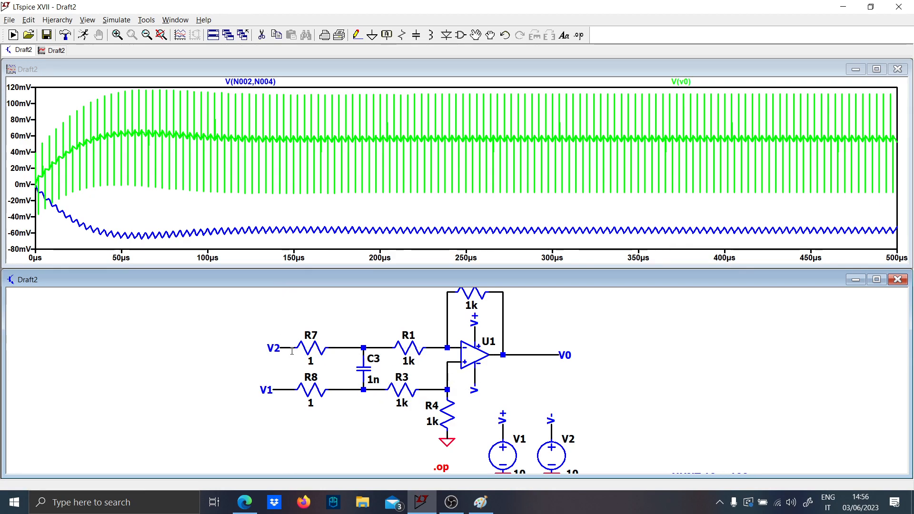
# - Rerun the simulation, plot V(v0) alone and inspect its ripple between about 304 µs and 344 µs
pyautogui.click(81, 36)
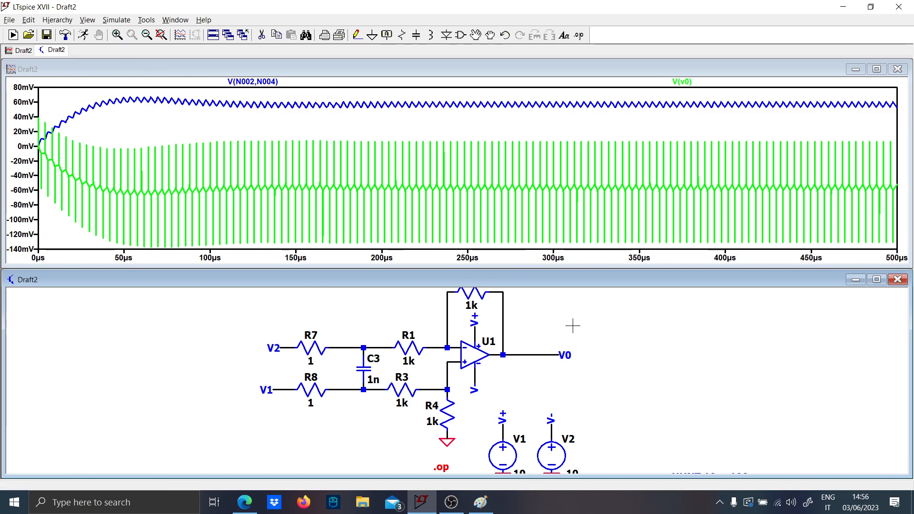
pyautogui.click(548, 355)
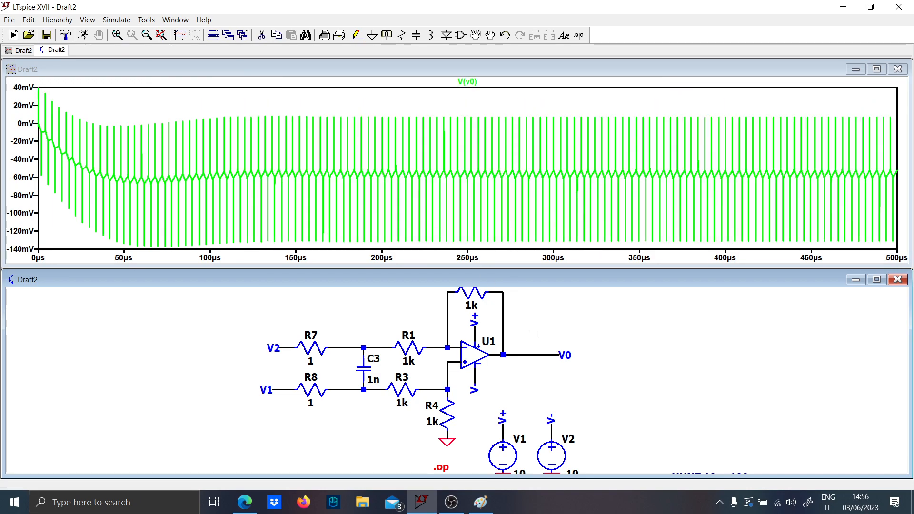
pyautogui.moveTo(517, 248); pyautogui.dragTo(599, 112)
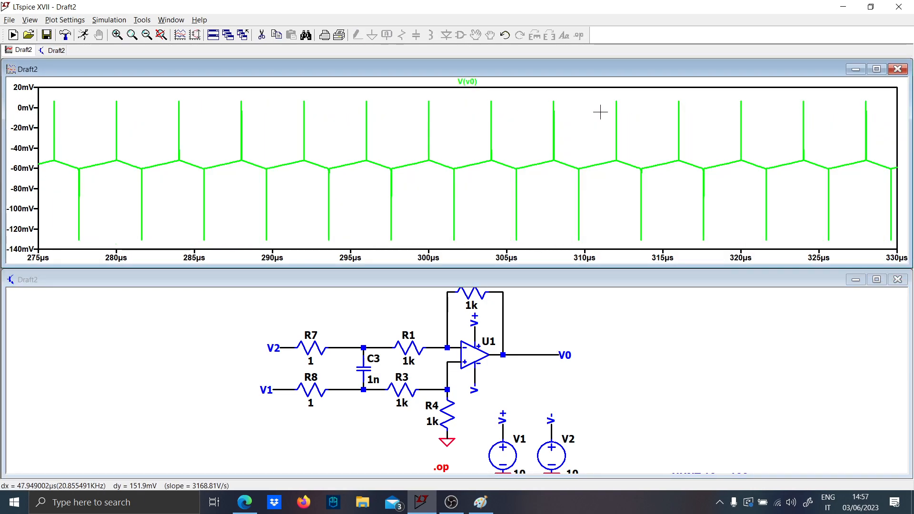
pyautogui.rightClick(428, 172)
pyautogui.click(441, 177)
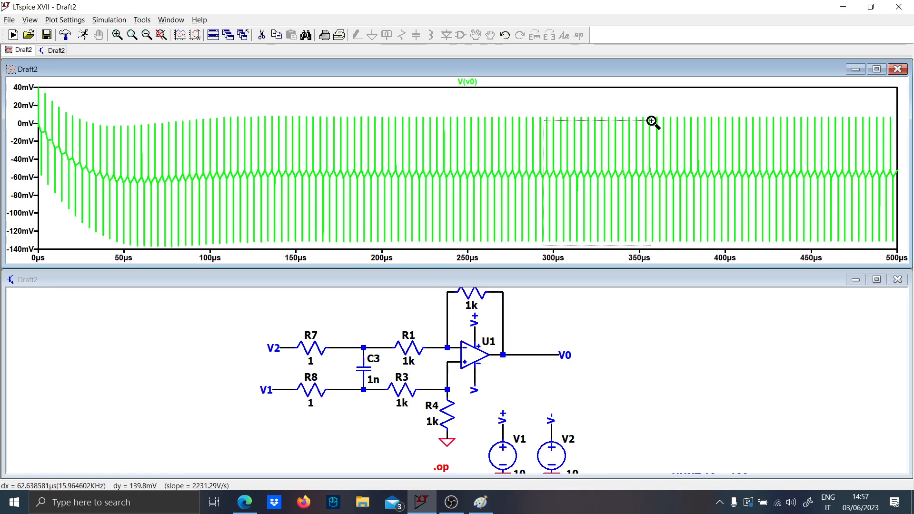
pyautogui.moveTo(562, 185); pyautogui.dragTo(624, 164)
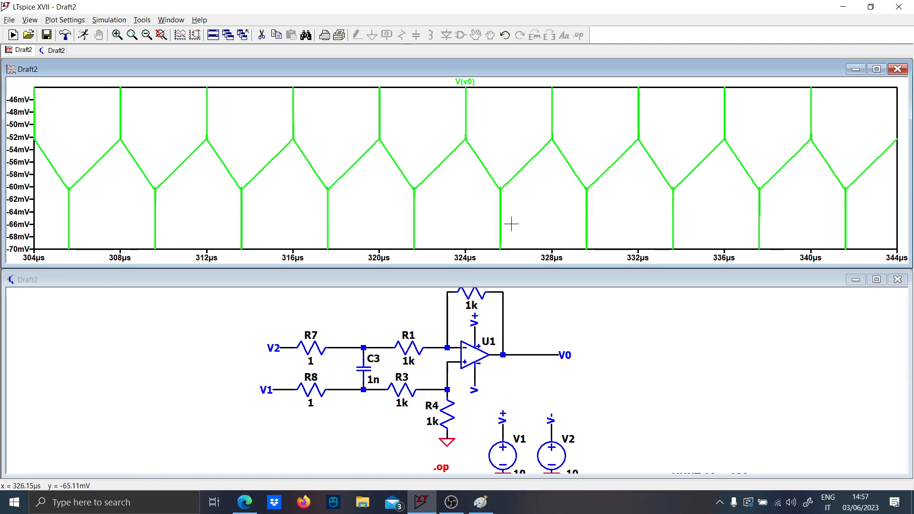
# - Add capacitor C4 from the V0 output wire to a new ground
pyautogui.click(544, 356)
pyautogui.press('F3')
pyautogui.click(538, 355)
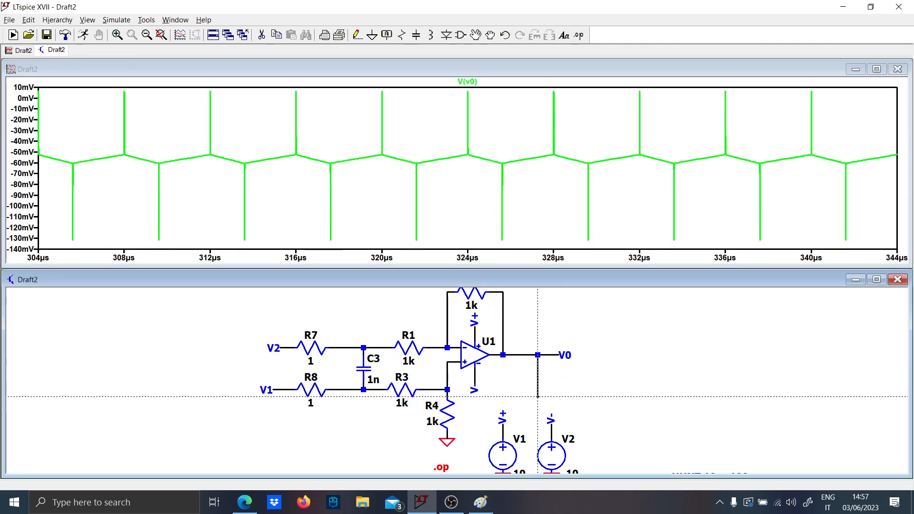
pyautogui.click(538, 404)
pyautogui.press('g')
pyautogui.click(538, 403)
pyautogui.press('c')
pyautogui.click(538, 376)
pyautogui.press('Escape')
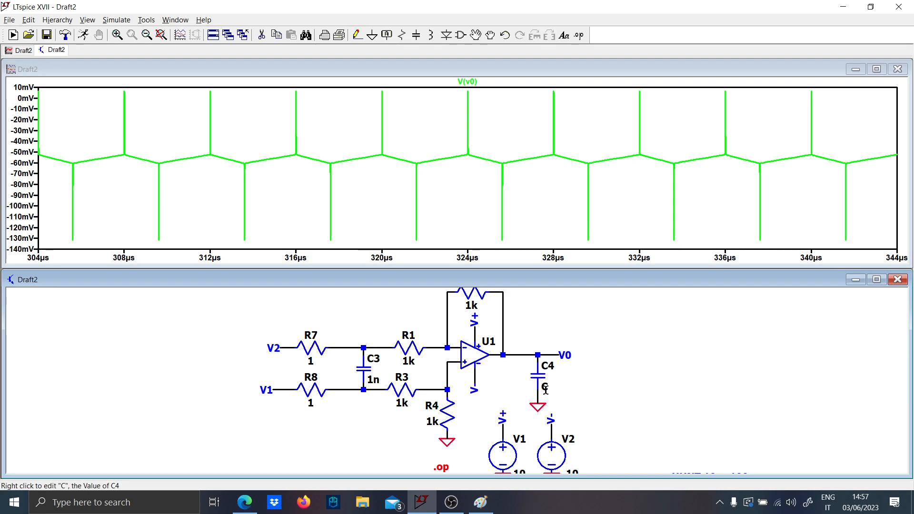
# - Set C4 to 10n and rerun the simulation
pyautogui.rightClick(545, 389)
pyautogui.write('10n')
pyautogui.press('Return')
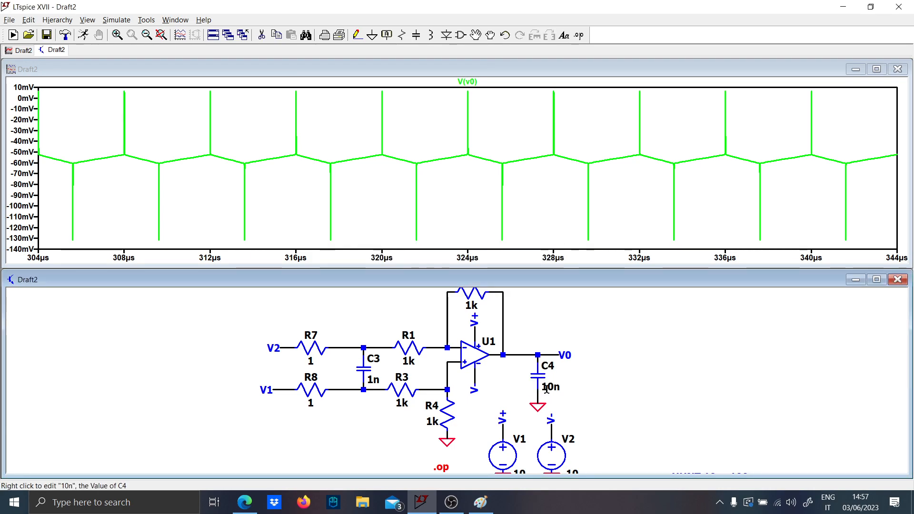
pyautogui.click(85, 32)
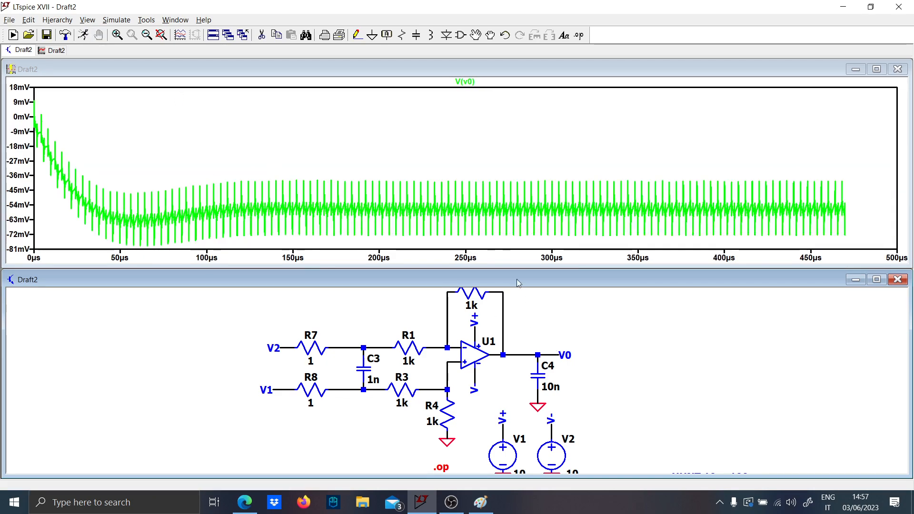
# - Set output capacitor C4 to 1n and rerun the simulation
pyautogui.rightClick(544, 385)
pyautogui.write('1n')
pyautogui.press('Return')
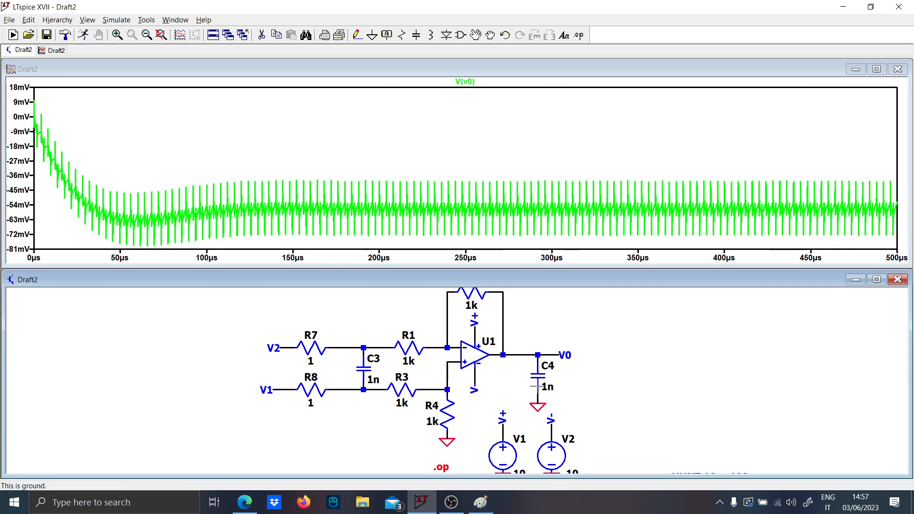
pyautogui.click(84, 35)
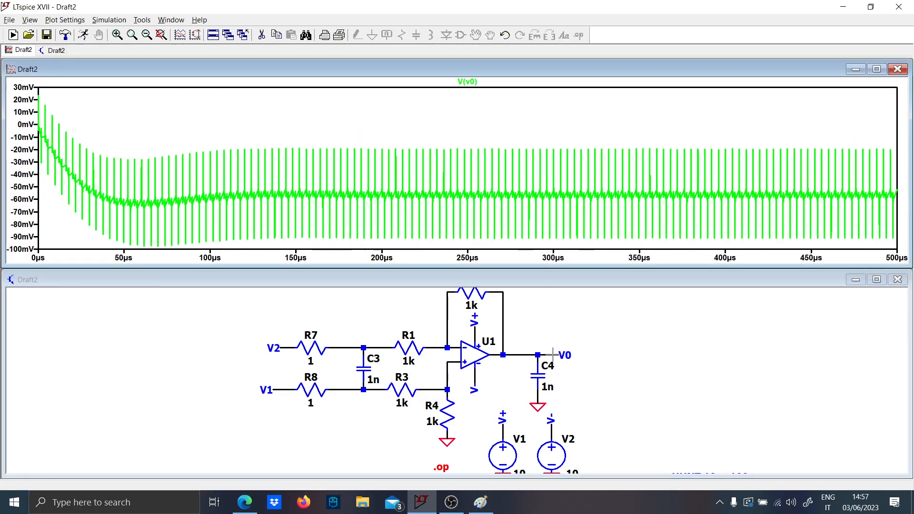
# - Try 100p for output capacitor C4 and rerun the simulation
pyautogui.rightClick(546, 390)
pyautogui.write('100p')
pyautogui.press('Return')
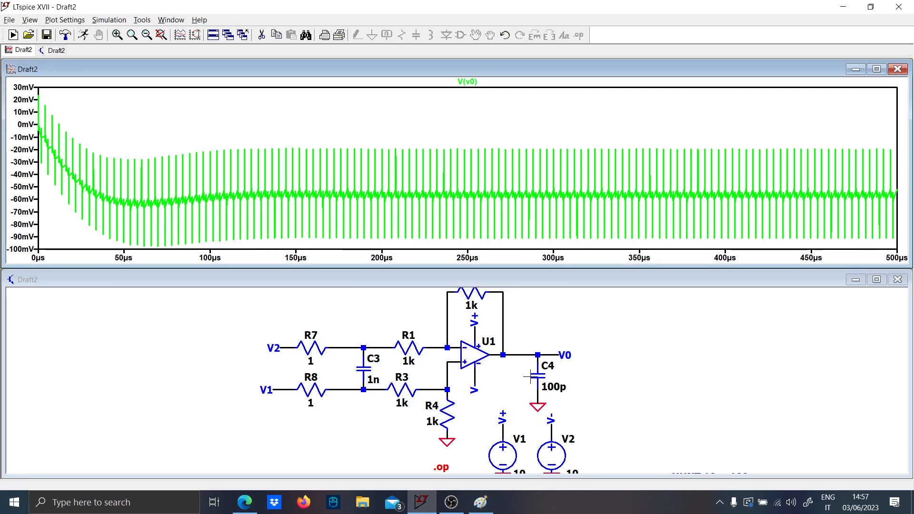
pyautogui.click(83, 34)
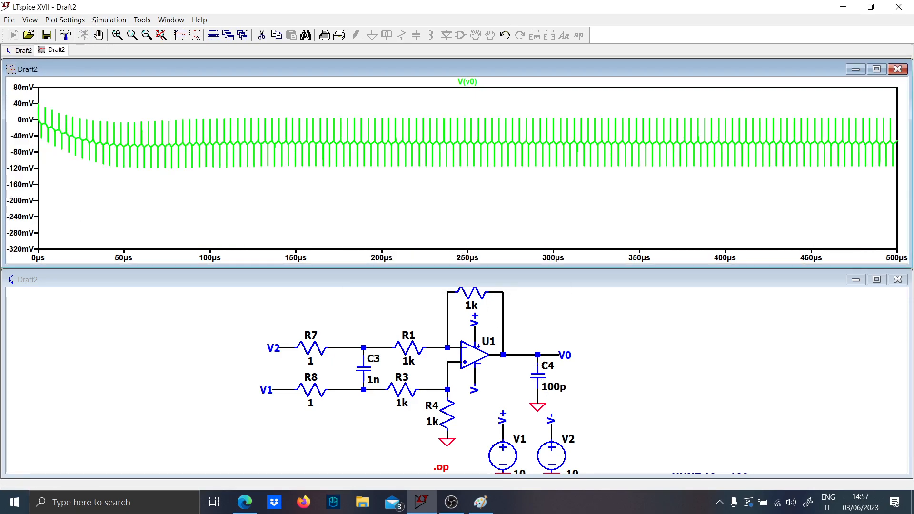
# - Try a much larger output capacitor by setting C4 to 10u, and rerun the simulation
pyautogui.rightClick(552, 391)
pyautogui.write('10')
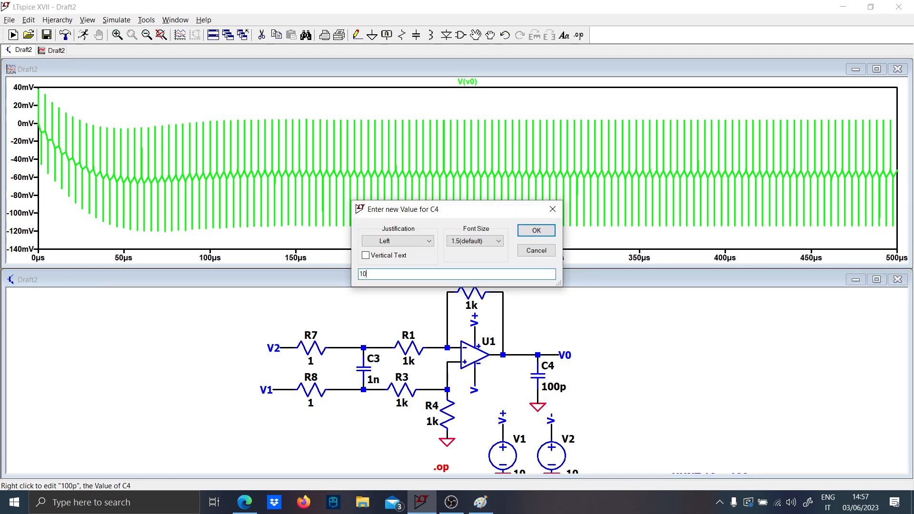
pyautogui.write('u')
pyautogui.press('Return')
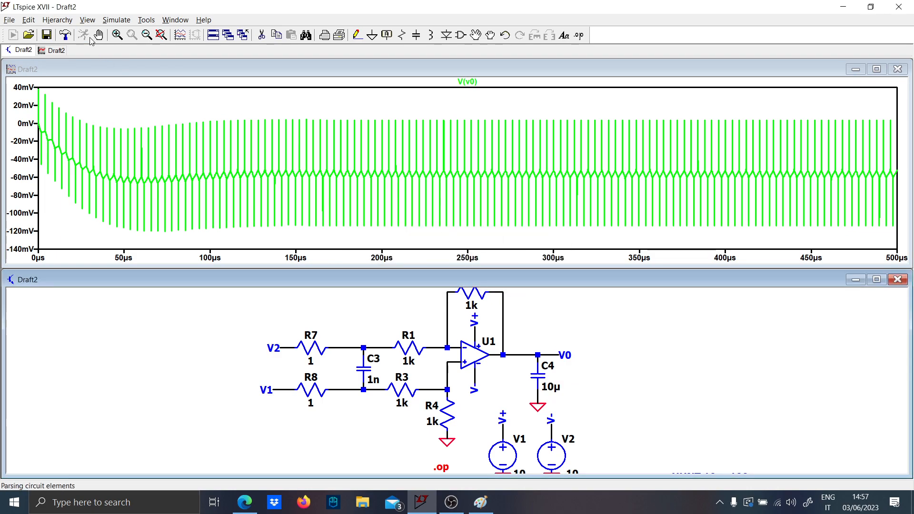
pyautogui.click(83, 35)
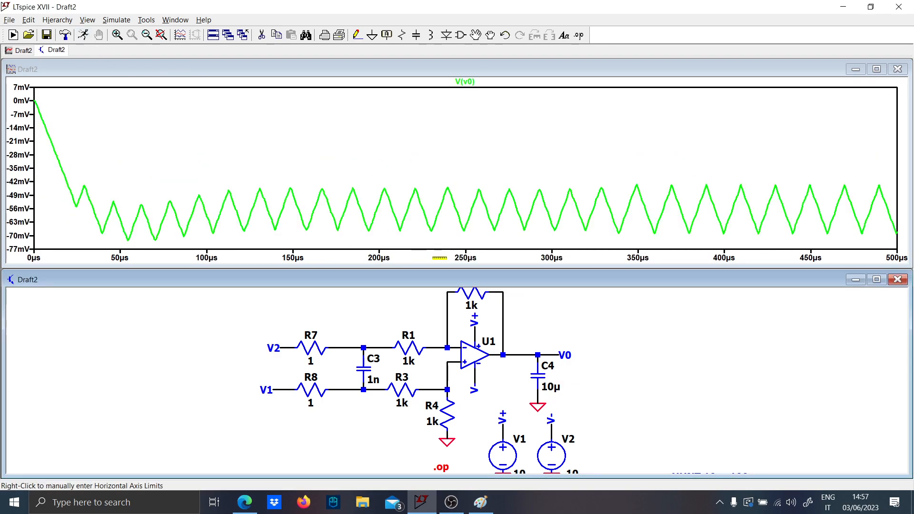
# - Try 1u for output capacitor C4 and rerun the simulation
pyautogui.rightClick(553, 388)
pyautogui.write('1u')
pyautogui.press('Return')
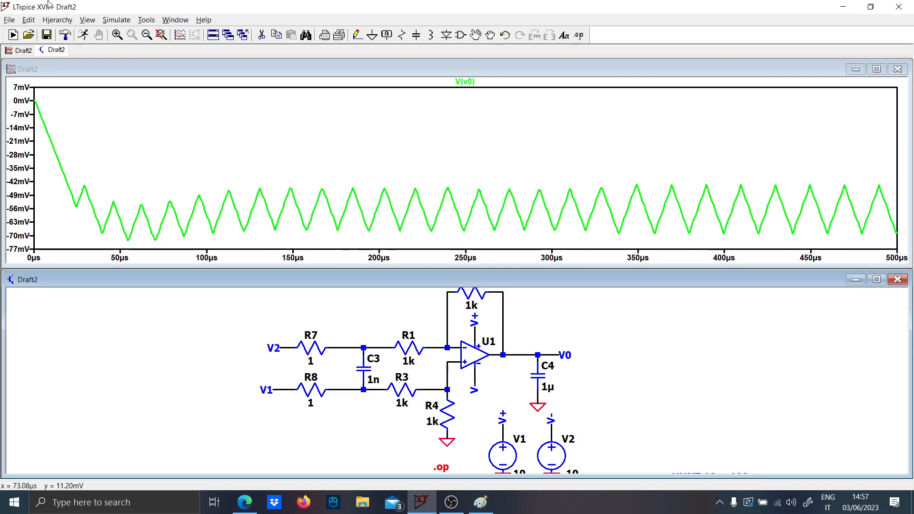
pyautogui.click(82, 36)
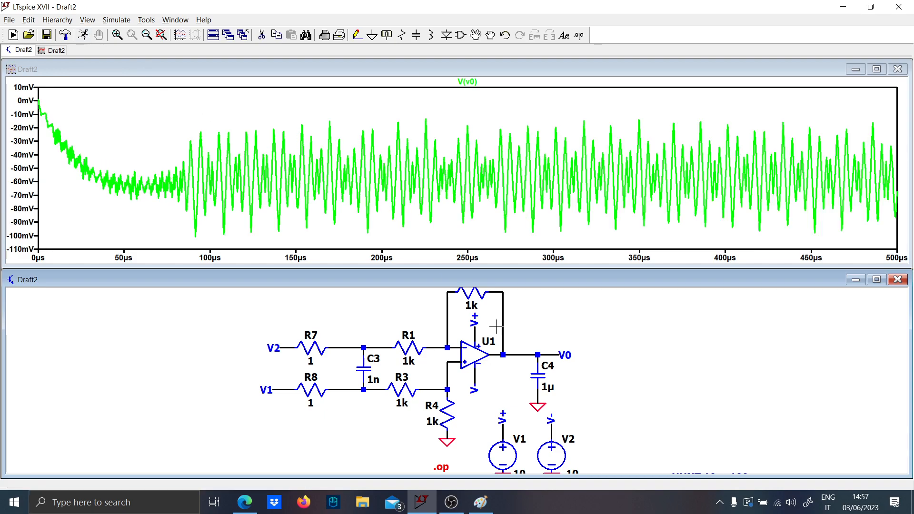
# - Set the value of output capacitor C4 to 10u
pyautogui.rightClick(554, 389)
pyautogui.write('10u')
pyautogui.press('Return')
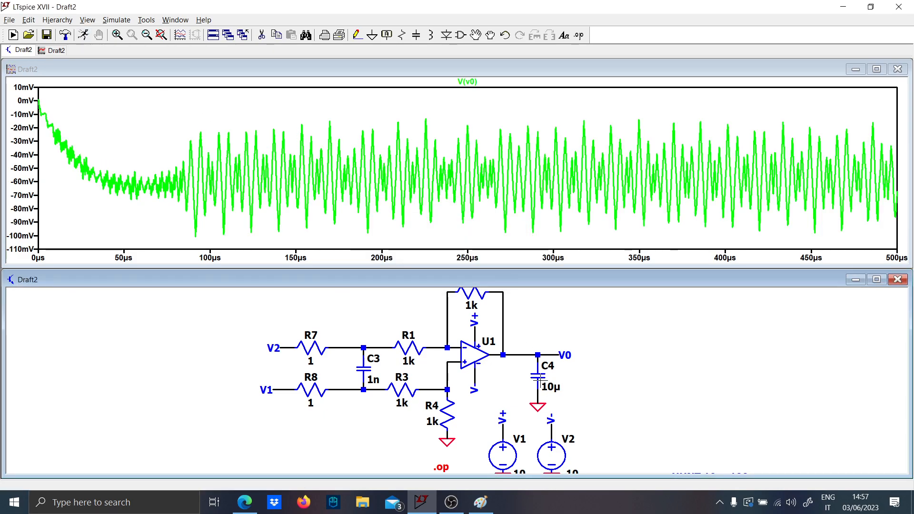
# - Rerun the simulation with the 10µ output capacitor and fit the V0 waveform to the plot
pyautogui.click(86, 41)
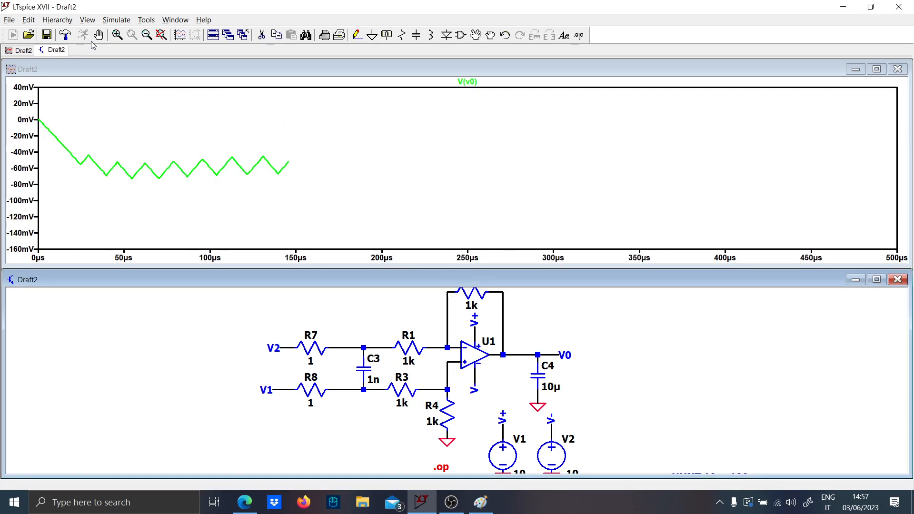
pyautogui.rightClick(537, 183)
pyautogui.click(567, 190)
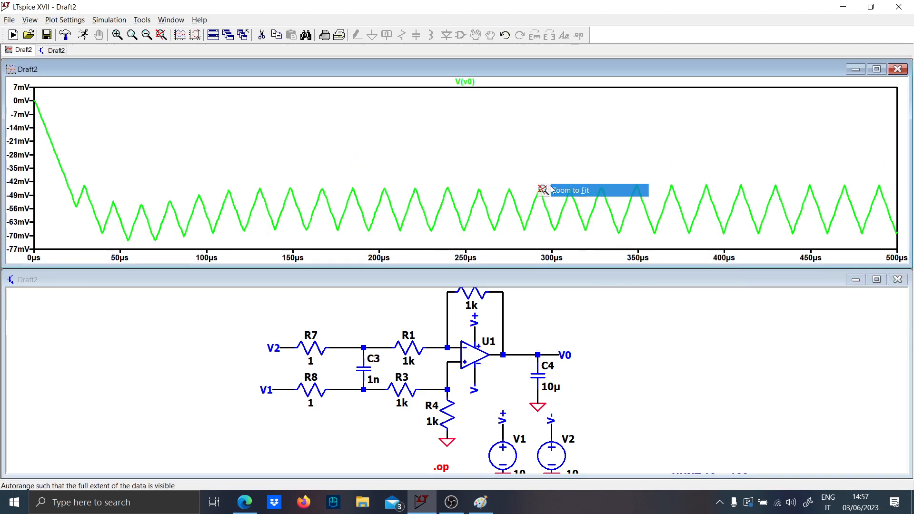
# - Plot the current through inductor L1 alongside V0 for comparison, and return the plot to V0 alone
pyautogui.scroll(-3, 431, 412)
pyautogui.scroll(2, 476, 412)
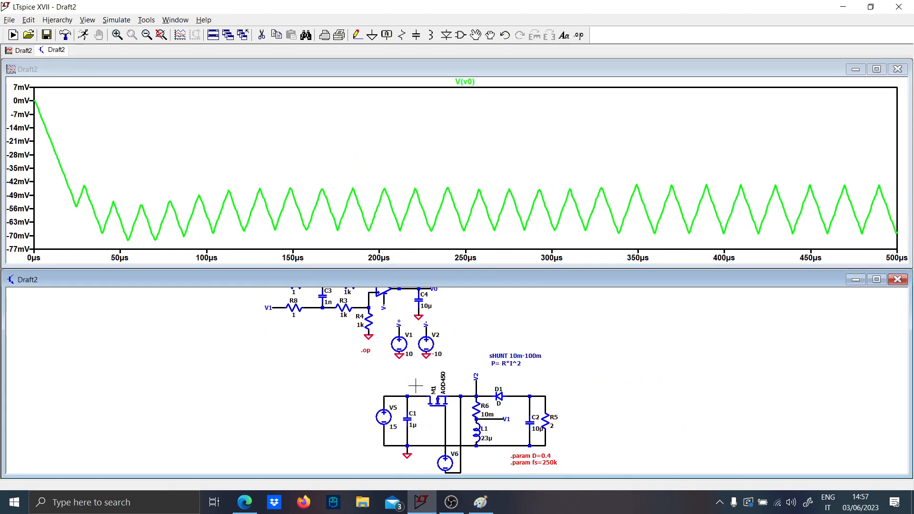
pyautogui.click(483, 427)
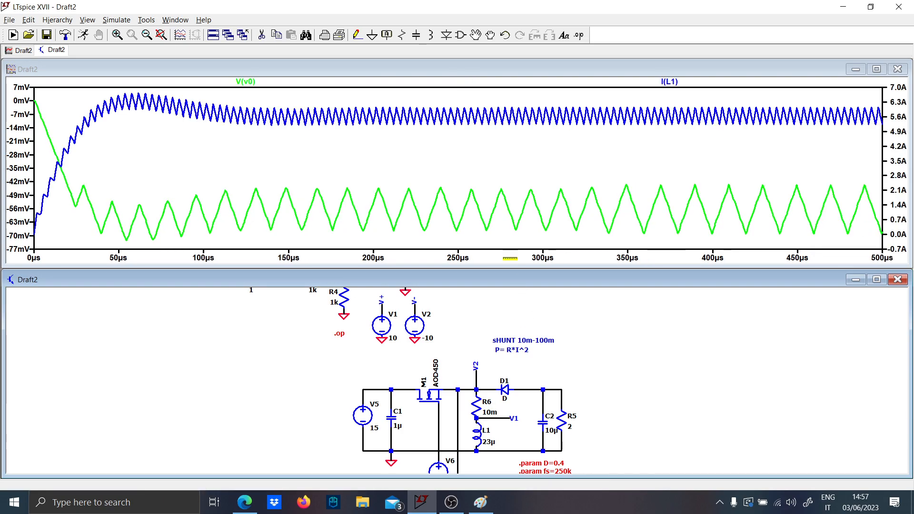
pyautogui.scroll(-2, 422, 371)
pyautogui.scroll(1, 422, 371)
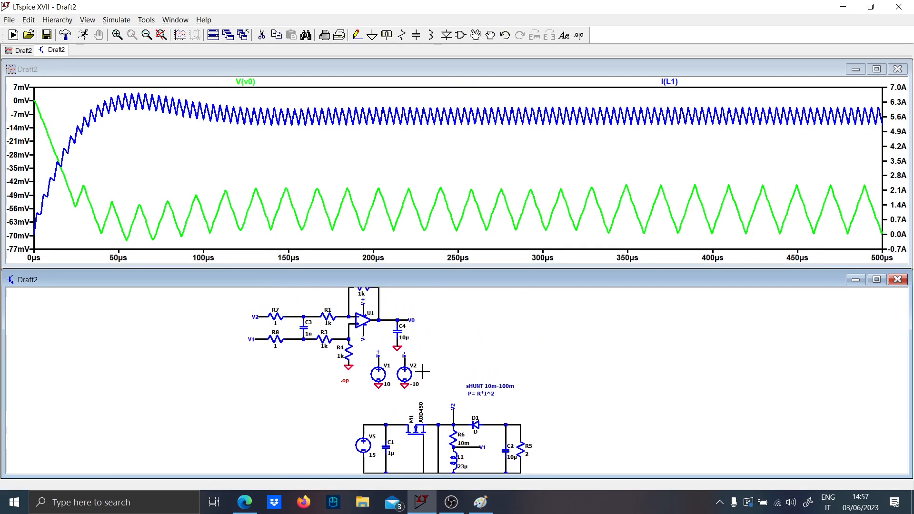
pyautogui.click(404, 317)
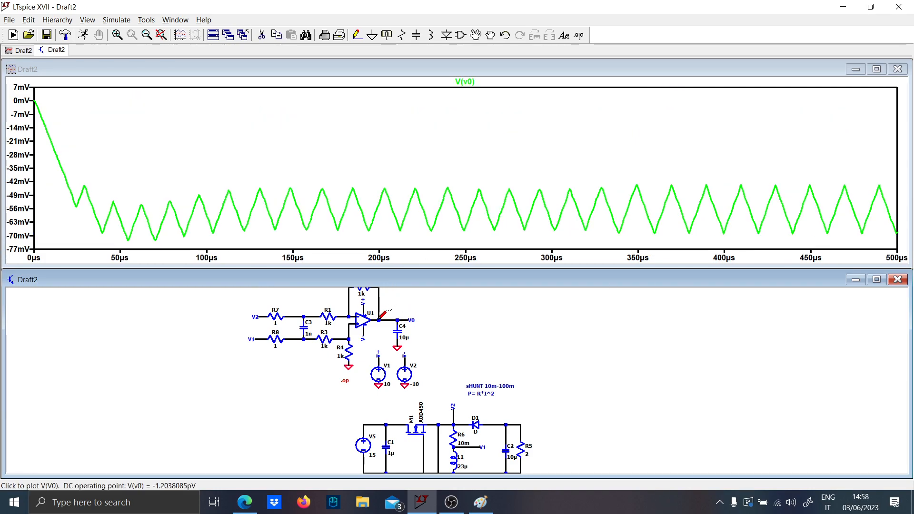
# - Try 10n for output capacitor C4 and rerun the simulation
pyautogui.moveTo(374, 340); pyautogui.dragTo(381, 366)
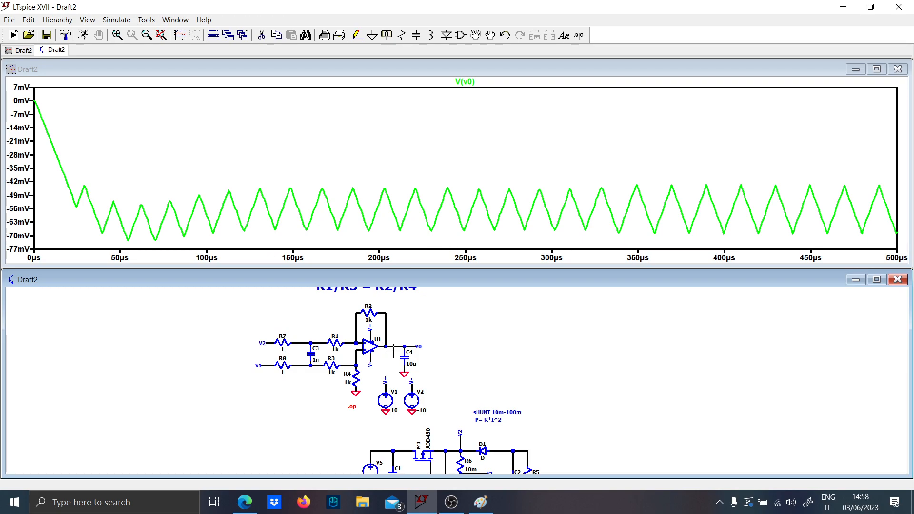
pyautogui.scroll(4, 396, 353)
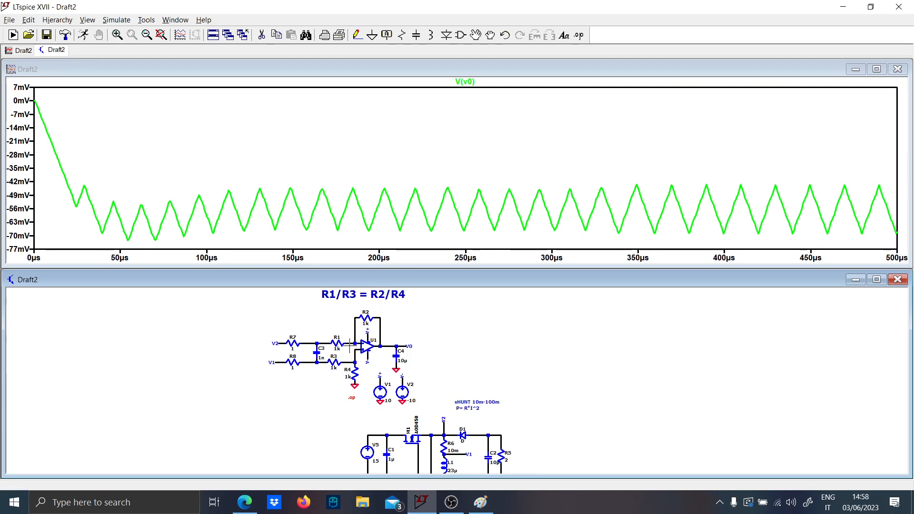
pyautogui.rightClick(448, 370)
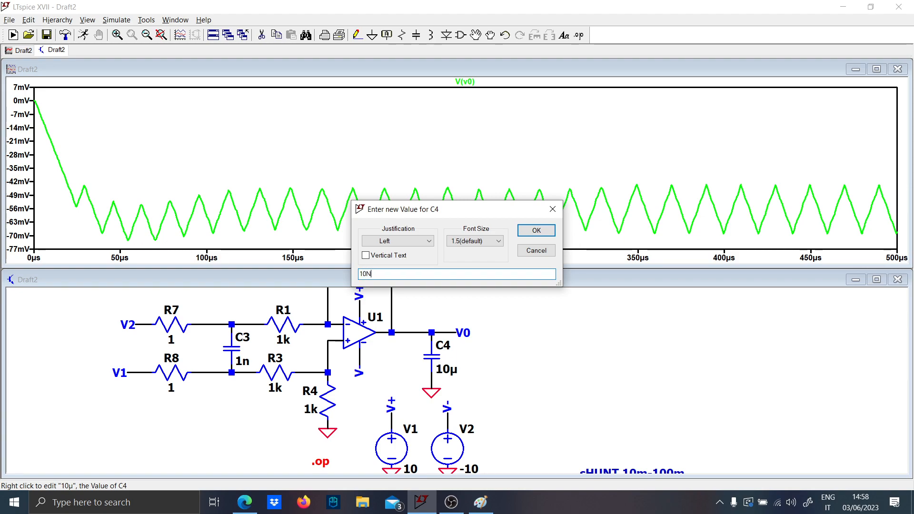
pyautogui.press('capslock')
pyautogui.press('Return')
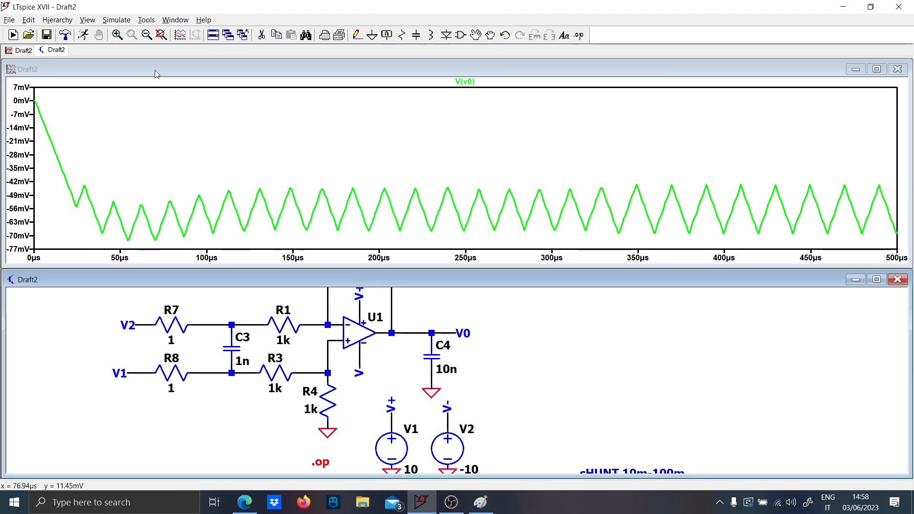
pyautogui.click(85, 36)
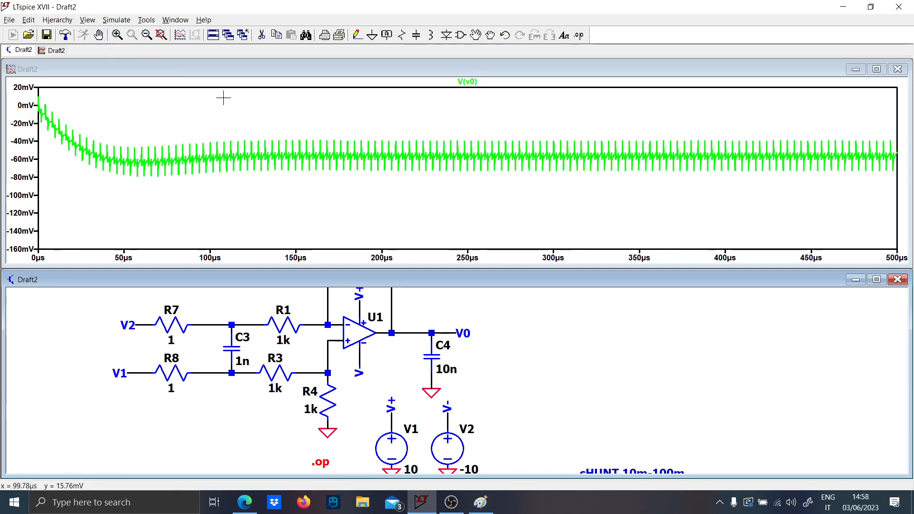
# - Examine the steady-state V0 ripple and a single switching spike up close, with a full-range view in between
pyautogui.moveTo(574, 245); pyautogui.dragTo(662, 172)
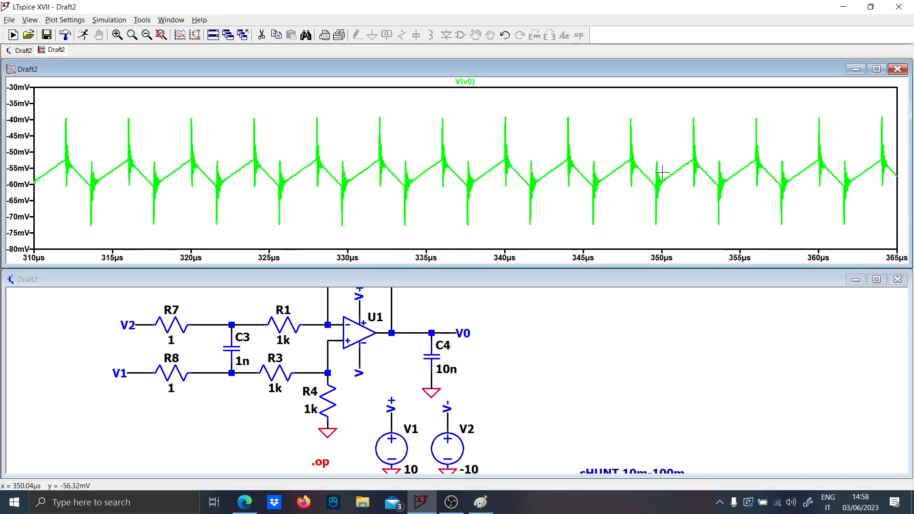
pyautogui.moveTo(334, 230); pyautogui.dragTo(419, 90)
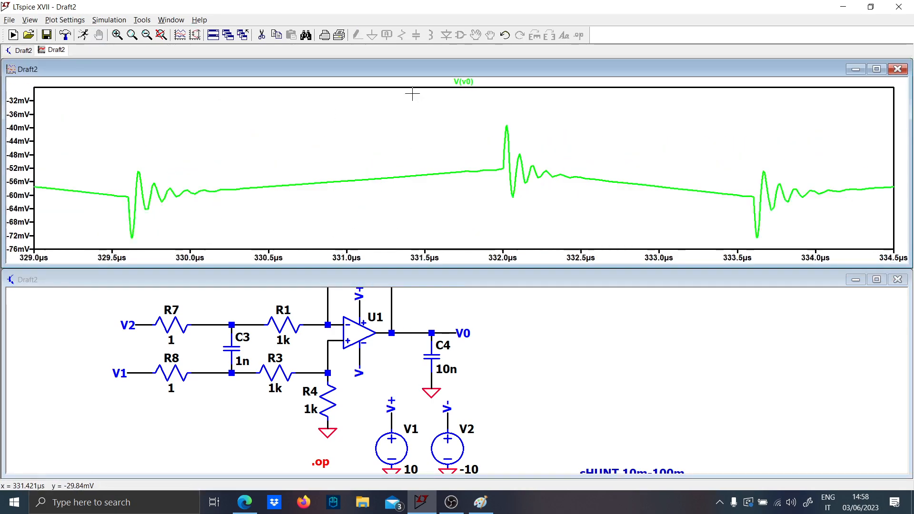
pyautogui.rightClick(178, 158)
pyautogui.click(200, 164)
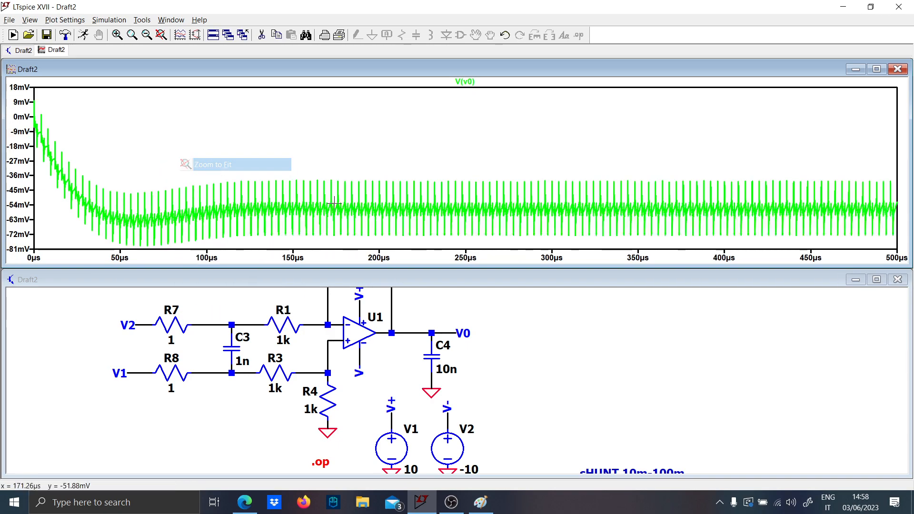
pyautogui.moveTo(410, 241); pyautogui.dragTo(500, 175)
# - Shift C4, its ground and the V0 label away from the op-amp and insert a horizontal series resistor before C4
pyautogui.scroll(-1, 474, 362)
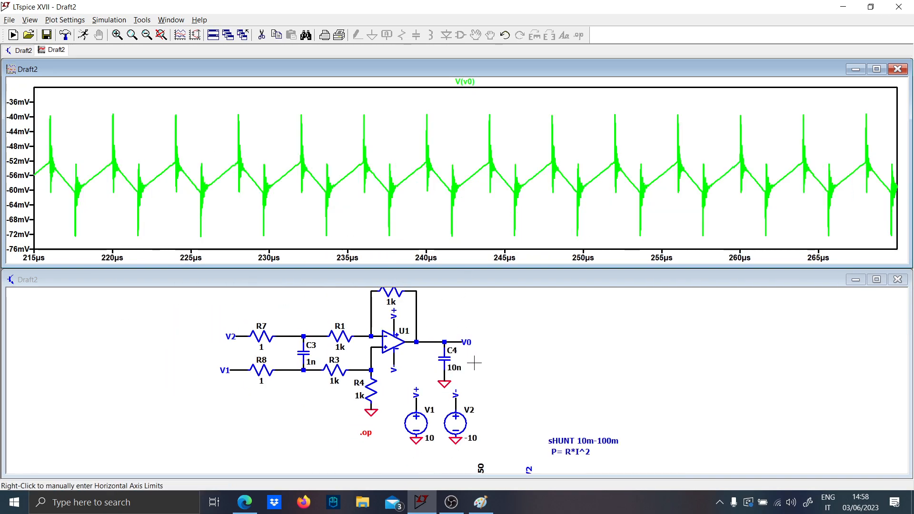
pyautogui.click(479, 391)
pyautogui.press('F8')
pyautogui.moveTo(480, 390); pyautogui.dragTo(474, 350)
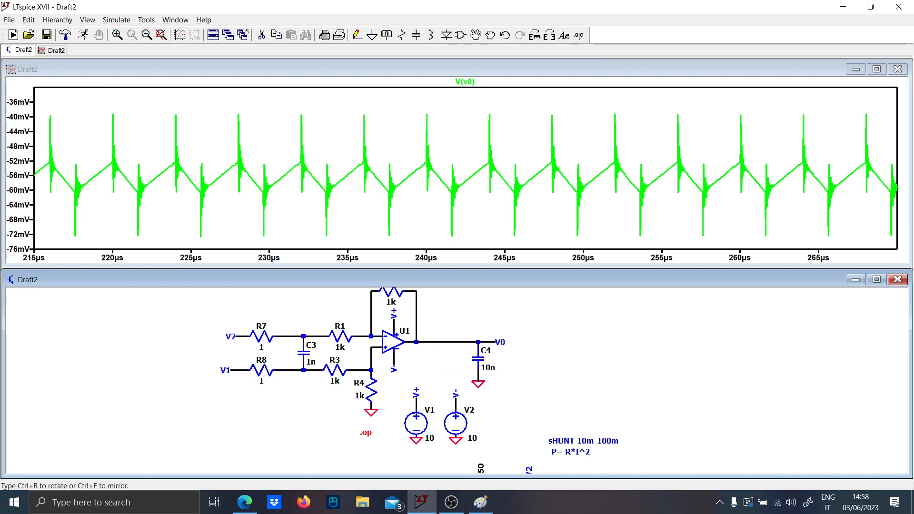
pyautogui.press('r')
pyautogui.hotkey('ctrl', 'r')
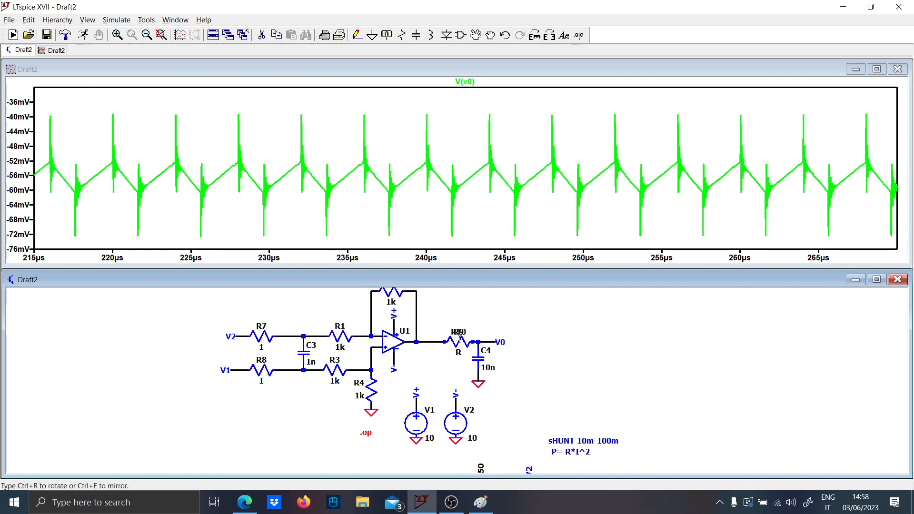
pyautogui.click(460, 339)
# - Set the new output resistor R9 to 1k and rerun the simulation
pyautogui.rightClick(448, 359)
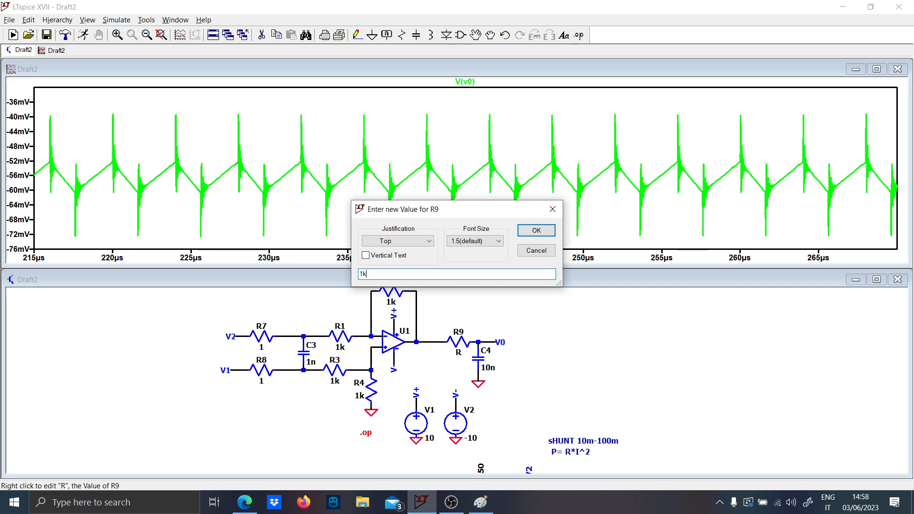
pyautogui.write('1k')
pyautogui.press('Return')
pyautogui.click(83, 36)
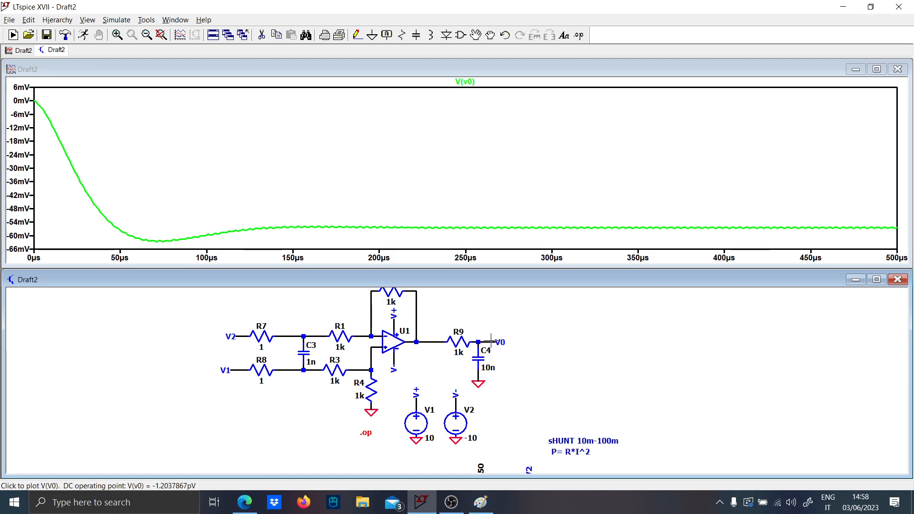
# - Examine the filtered V0 ripple up close around 346–370 µs, and fit the whole waveform back into the plot
pyautogui.click(619, 228)
pyautogui.moveTo(552, 224); pyautogui.dragTo(732, 234)
pyautogui.moveTo(404, 142); pyautogui.dragTo(573, 173)
pyautogui.rightClick(504, 118)
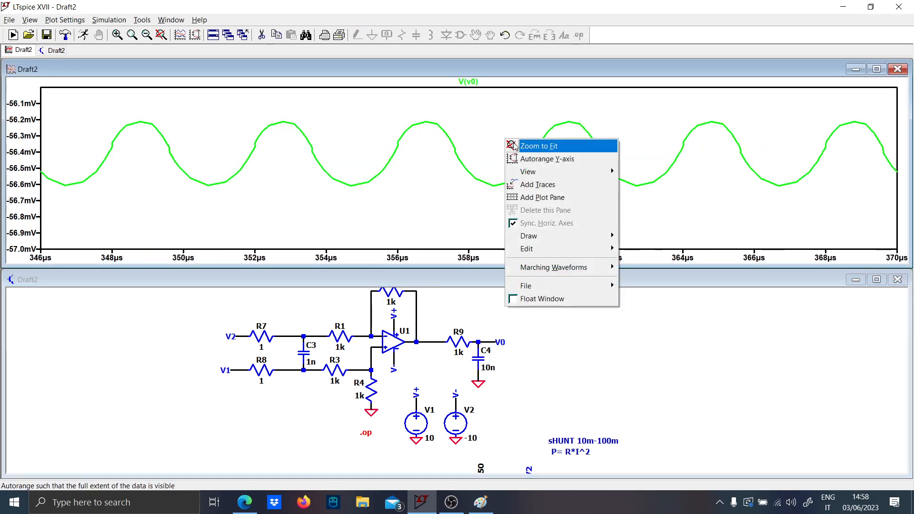
pyautogui.click(519, 123)
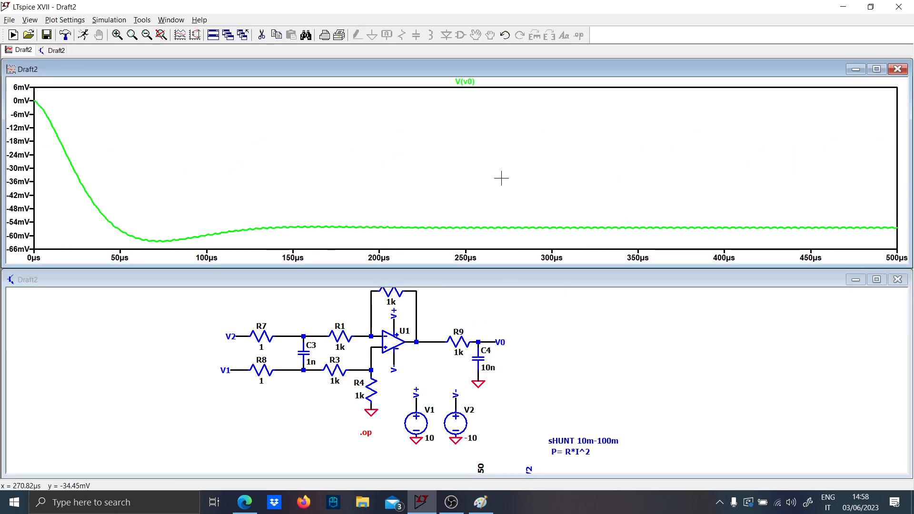
# - Try 100n for filter capacitor C4 and rerun the simulation
pyautogui.rightClick(492, 368)
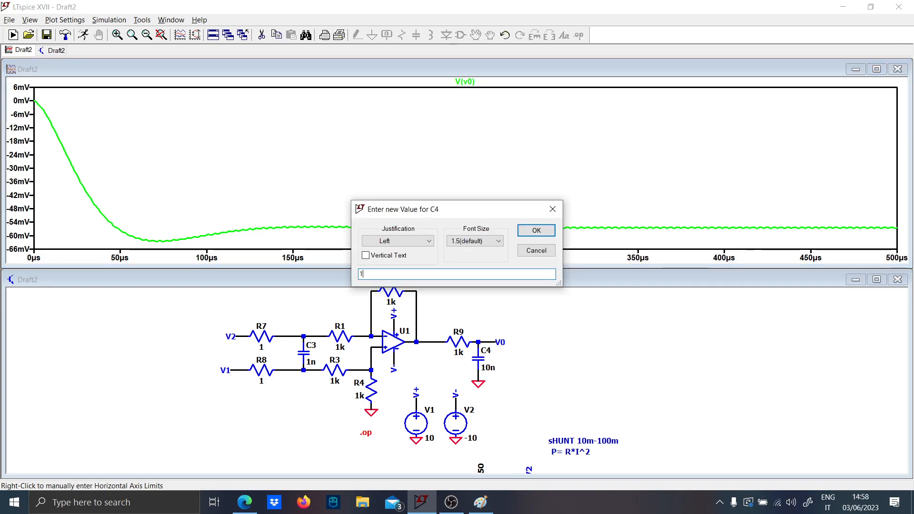
pyautogui.write('100n')
pyautogui.press('Return')
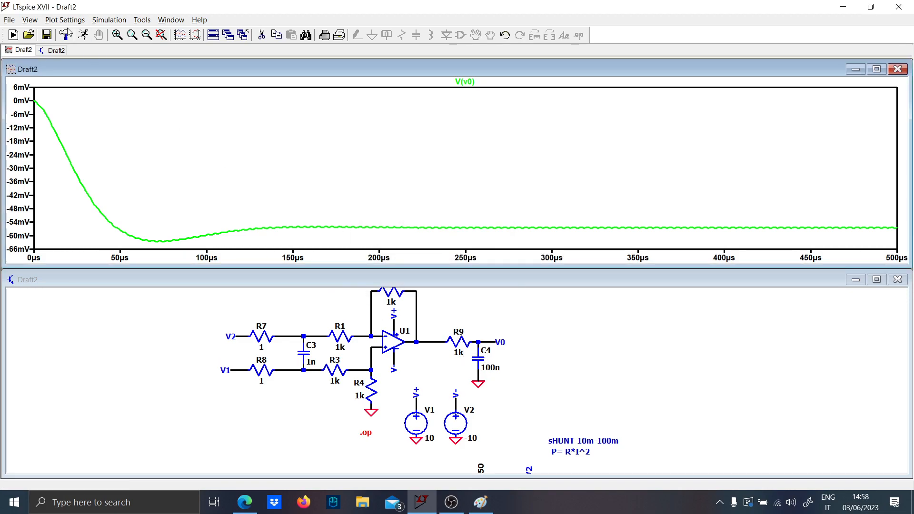
pyautogui.click(84, 34)
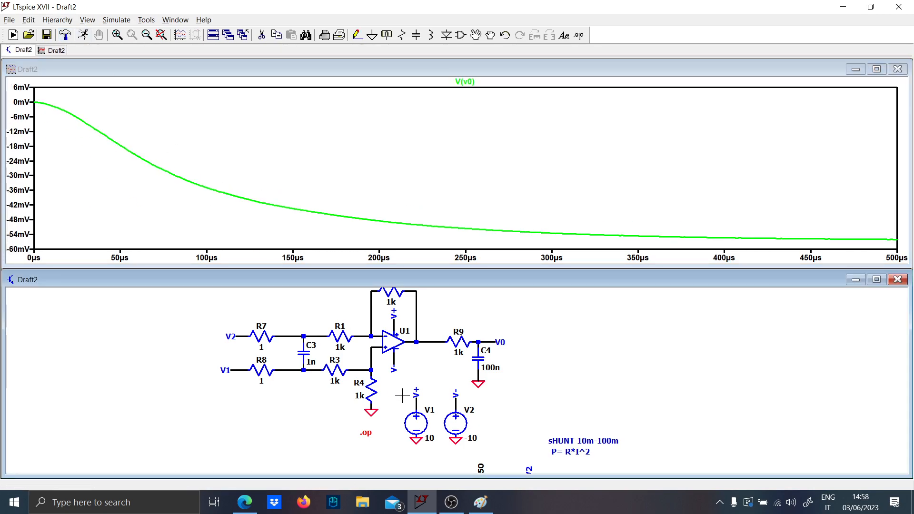
# - Try 1n for filter capacitor C4 and rerun the simulation
pyautogui.rightClick(484, 381)
pyautogui.rightClick(491, 369)
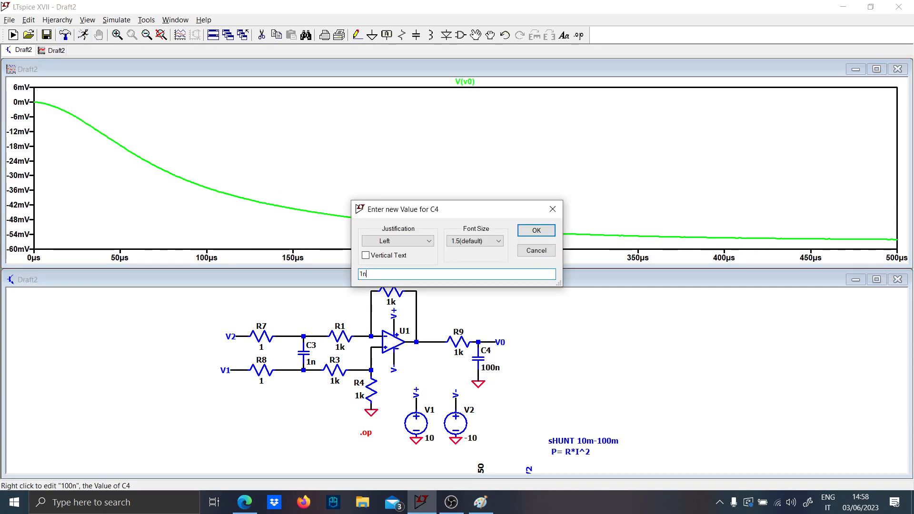
pyautogui.press('Return')
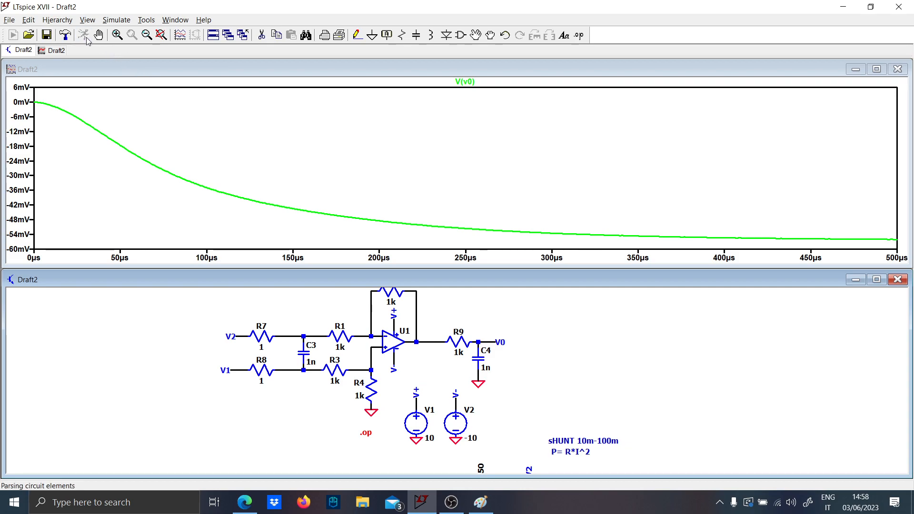
# - Plot the op-amp output before R9 together with V0 and compare both closely between about 230 and 250 µs
pyautogui.click(441, 338)
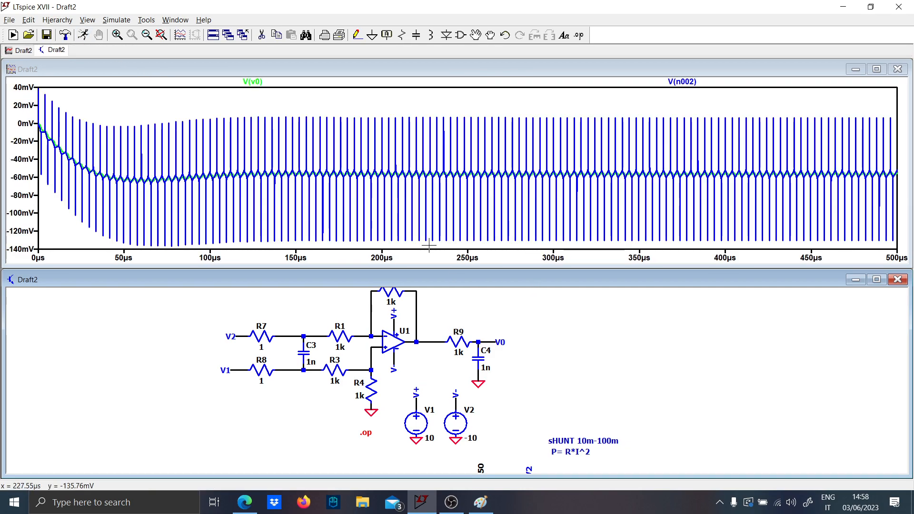
pyautogui.moveTo(429, 245); pyautogui.dragTo(481, 111)
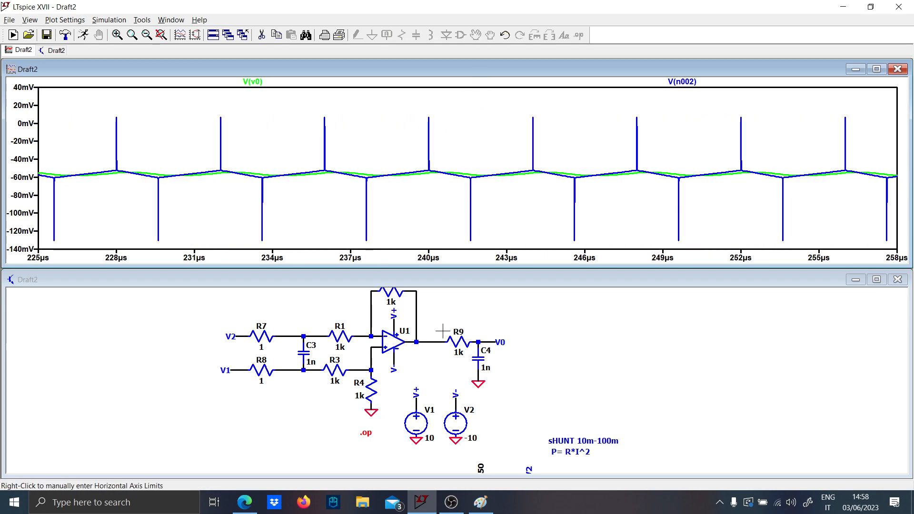
pyautogui.moveTo(206, 164); pyautogui.dragTo(667, 199)
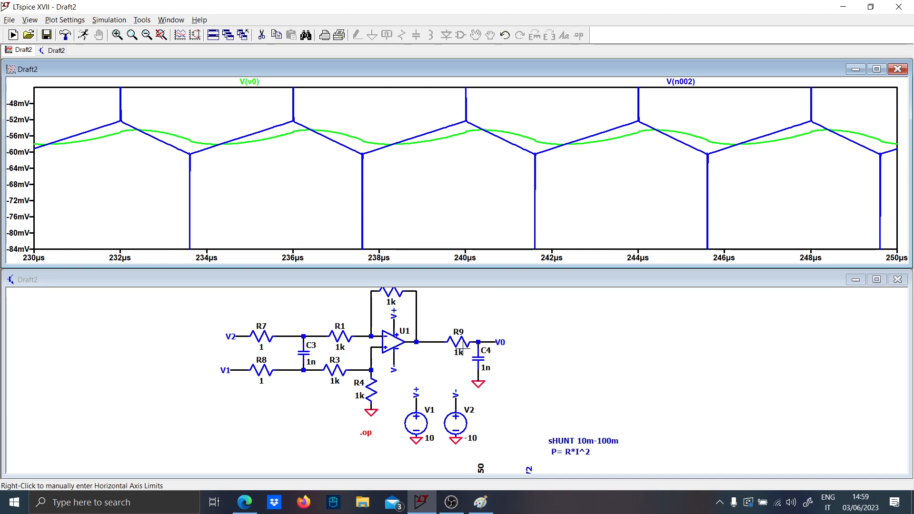
# - Set filter capacitor C4 to 100p and rerun the simulation
pyautogui.rightClick(488, 365)
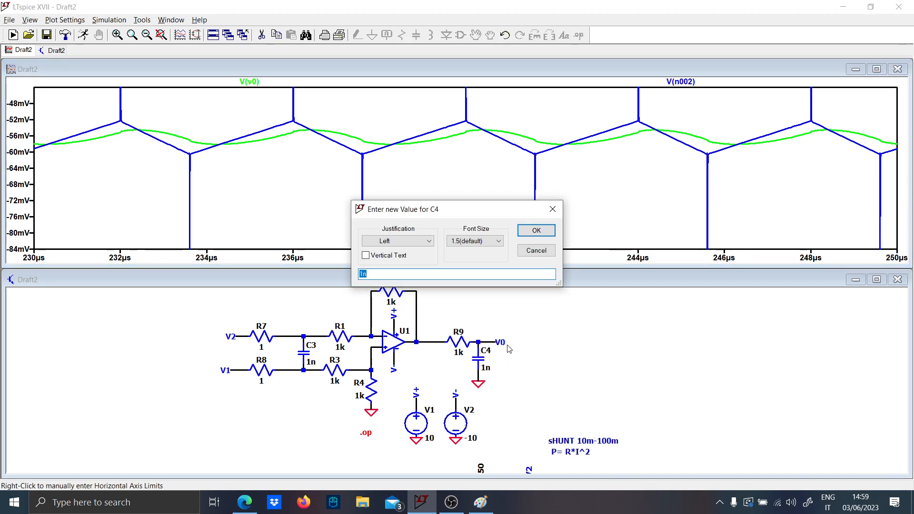
pyautogui.press('Return')
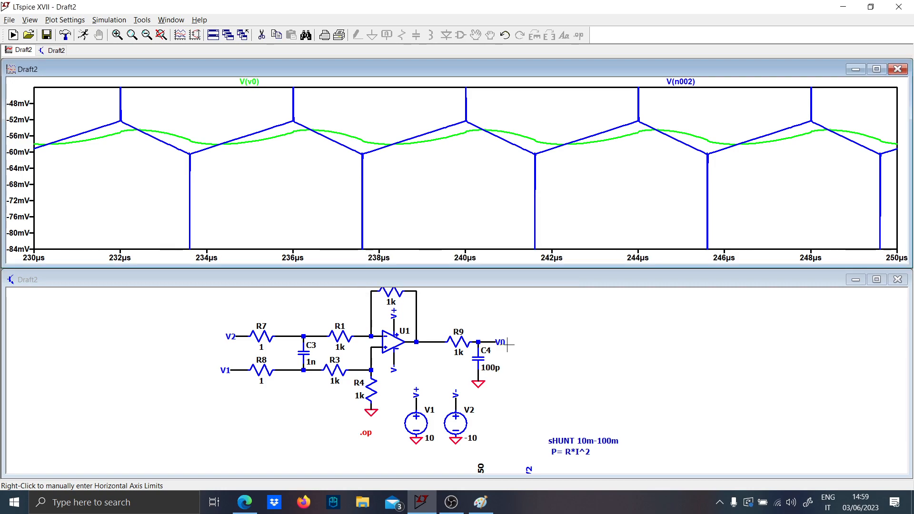
pyautogui.click(84, 36)
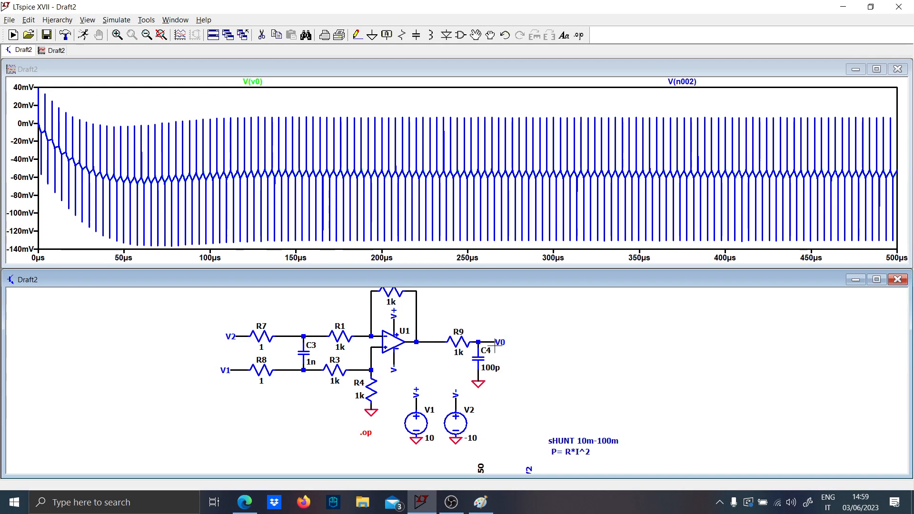
# - Show only V0 close up from about 369 µs and overlay the current through inductor L1 for comparison
pyautogui.click(494, 342)
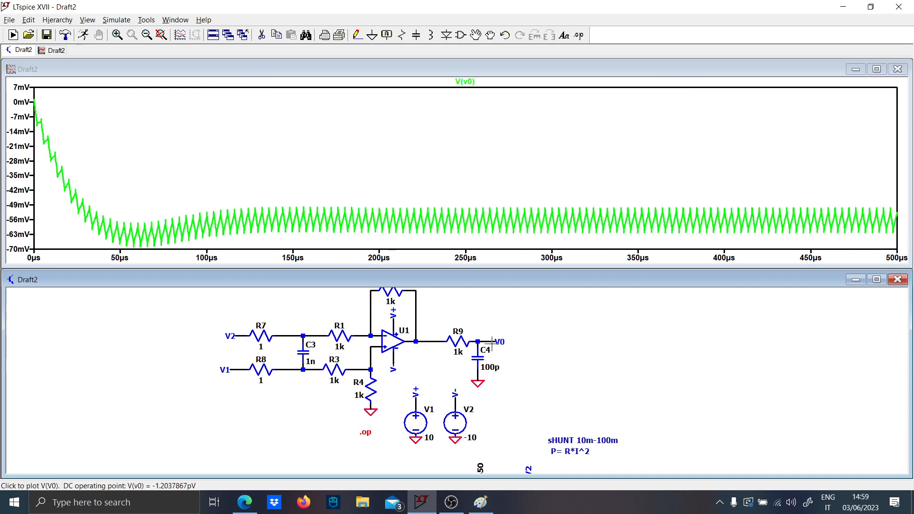
pyautogui.moveTo(672, 241); pyautogui.dragTo(730, 200)
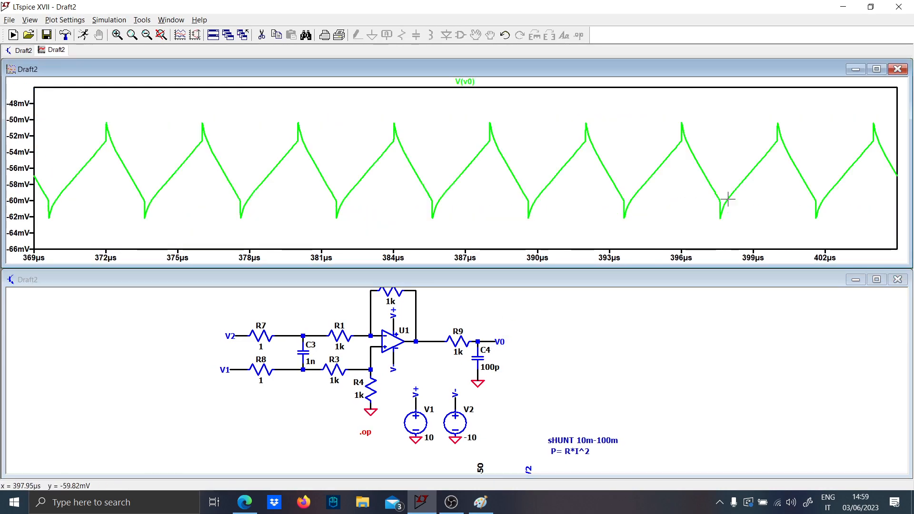
pyautogui.moveTo(496, 432)
pyautogui.mouseDown()
pyautogui.moveTo(459, 383)
pyautogui.moveTo(440, 284)
pyautogui.mouseUp()
pyautogui.click(478, 404)
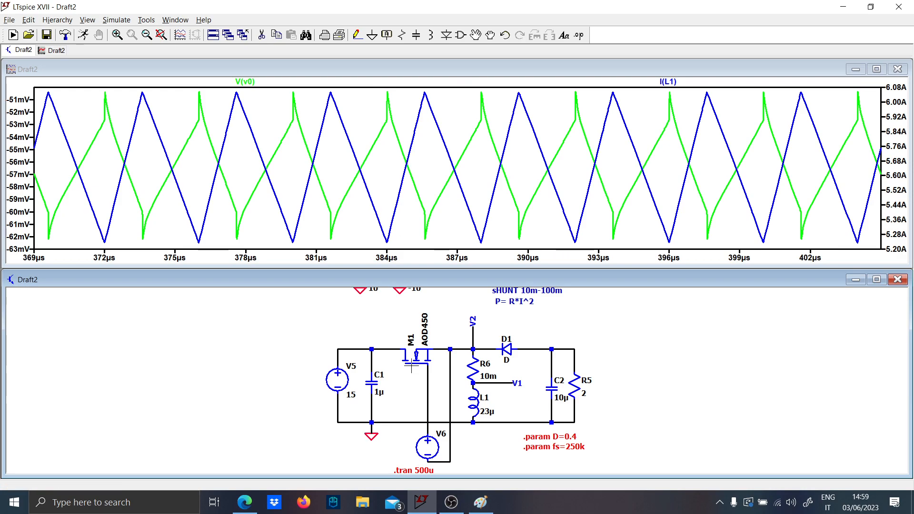
# - Show only the V0 trace and fit the plot to the full simulation time
pyautogui.moveTo(411, 364); pyautogui.dragTo(390, 469)
pyautogui.click(406, 294)
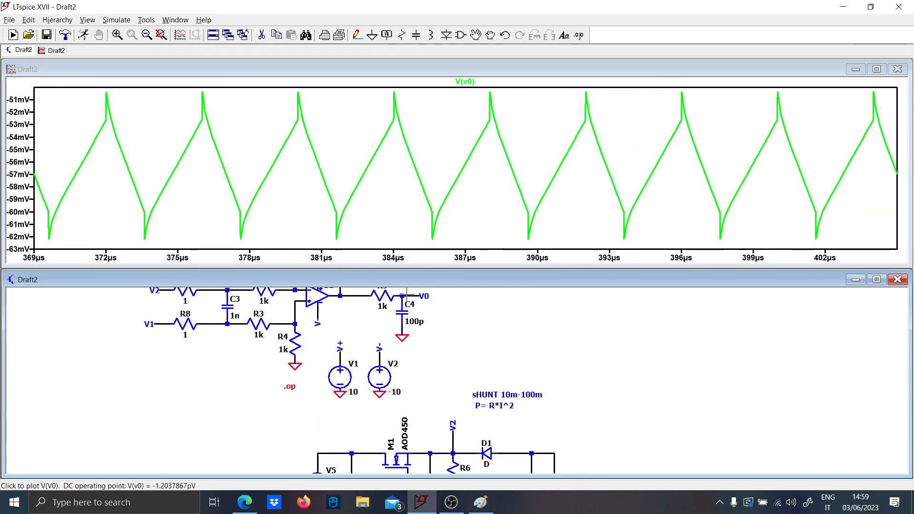
pyautogui.rightClick(384, 217)
pyautogui.click(408, 224)
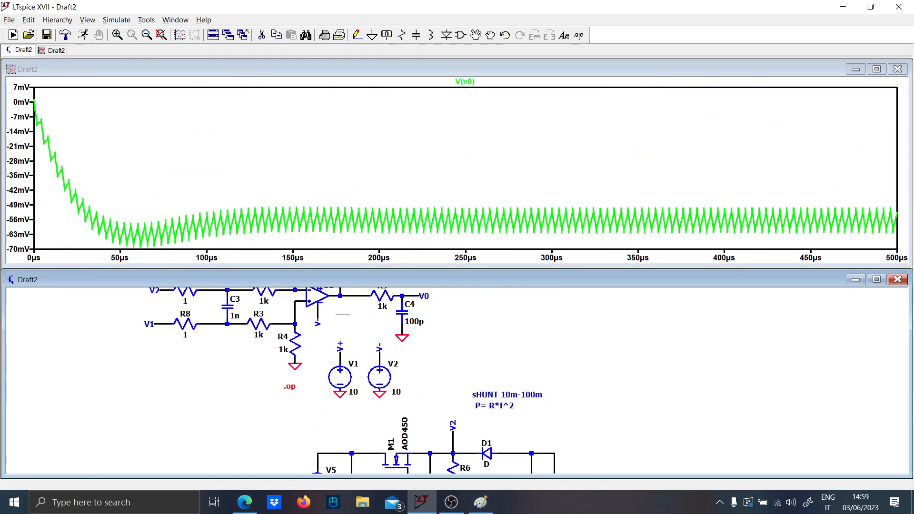
# - Swap the V1 and V2 input labels so V1 feeds R7 and V2 feeds R8, and rerun the simulation
pyautogui.moveTo(343, 314); pyautogui.dragTo(482, 370)
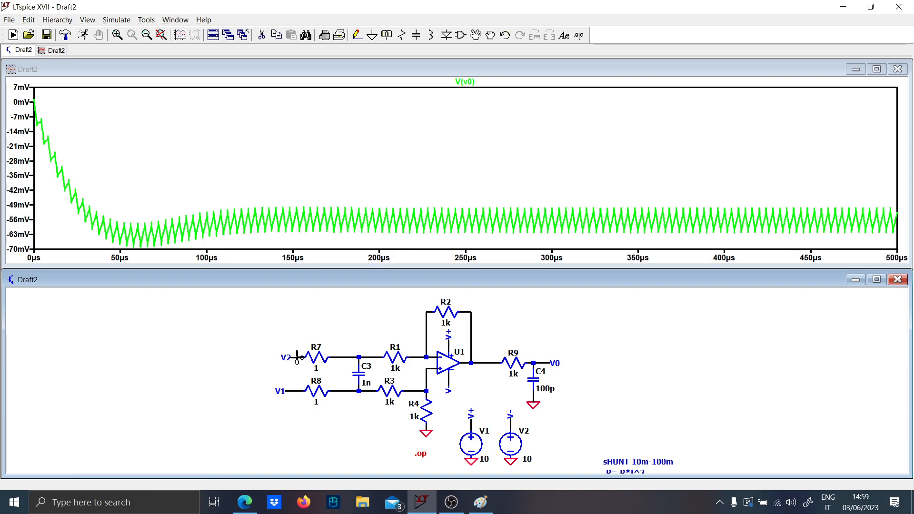
pyautogui.click(295, 392)
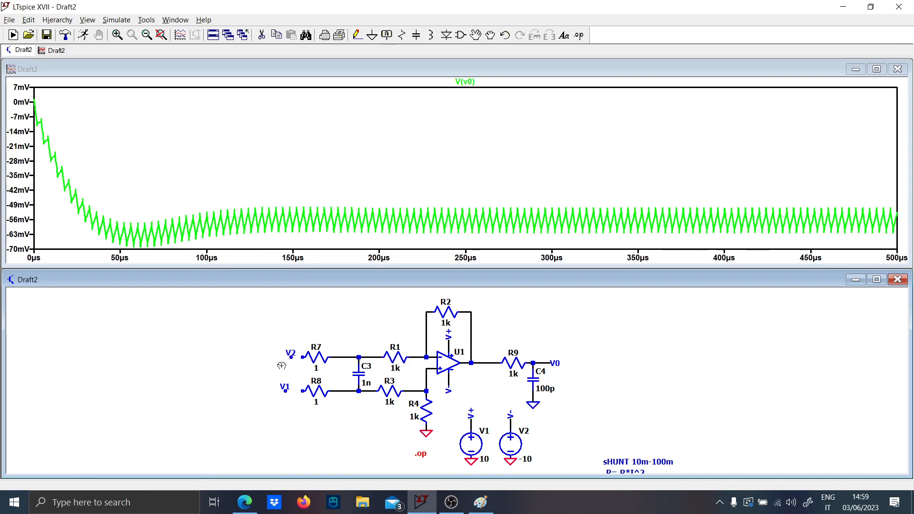
pyautogui.click(277, 380)
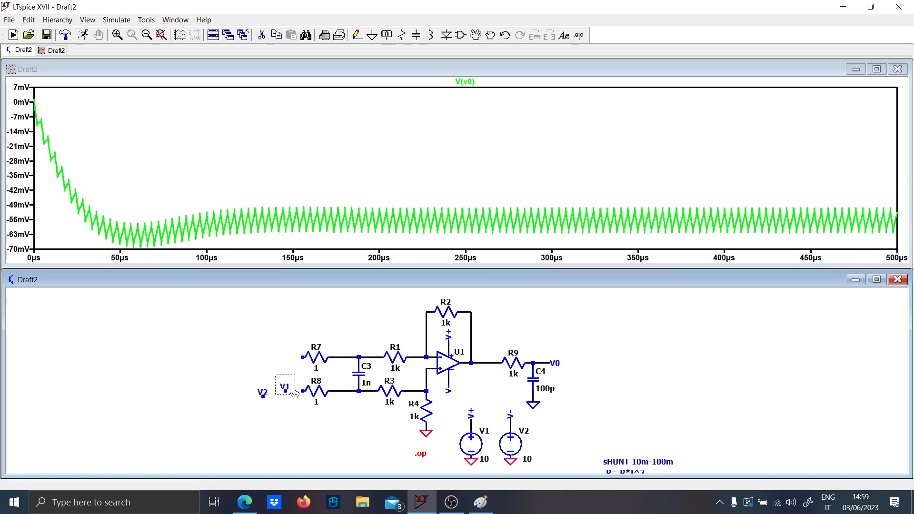
pyautogui.click(286, 356)
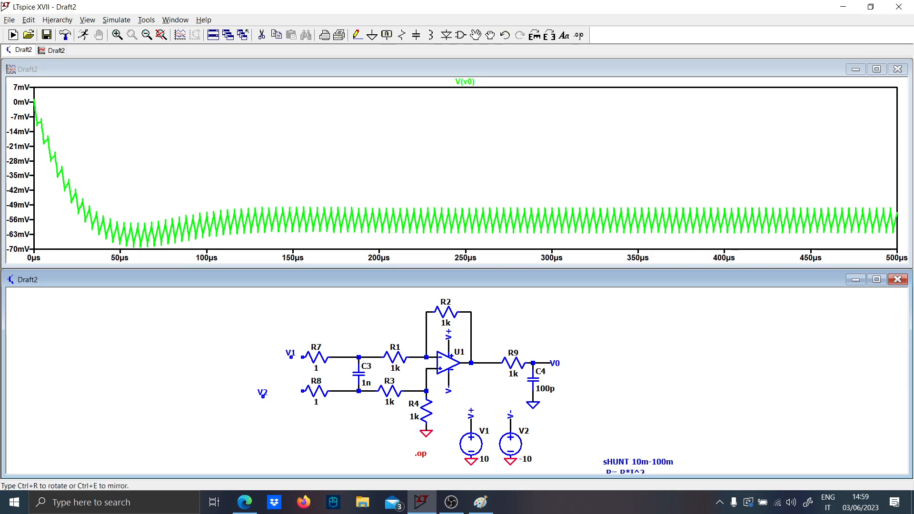
pyautogui.press('F3')
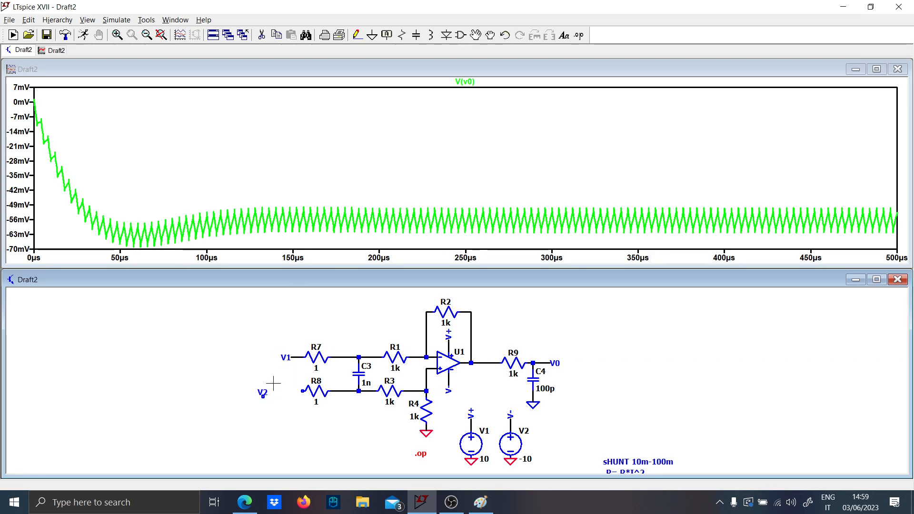
pyautogui.click(262, 390)
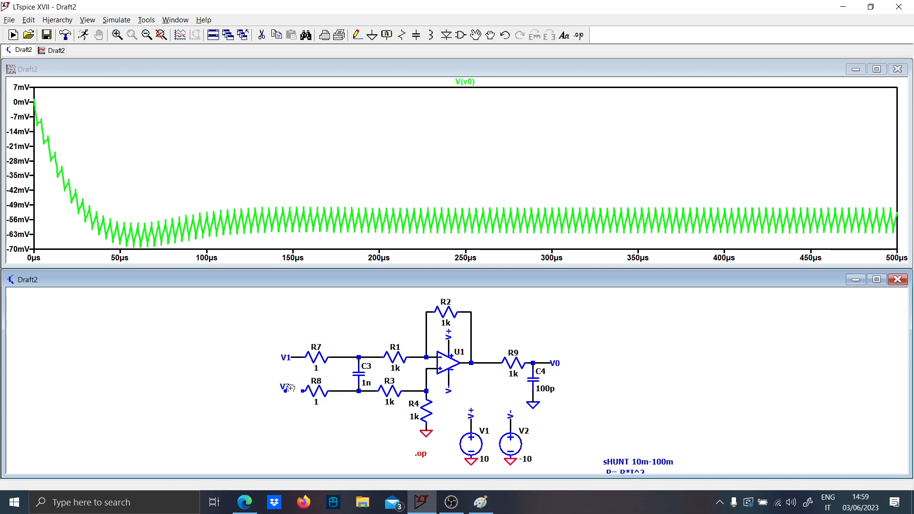
pyautogui.click(285, 391)
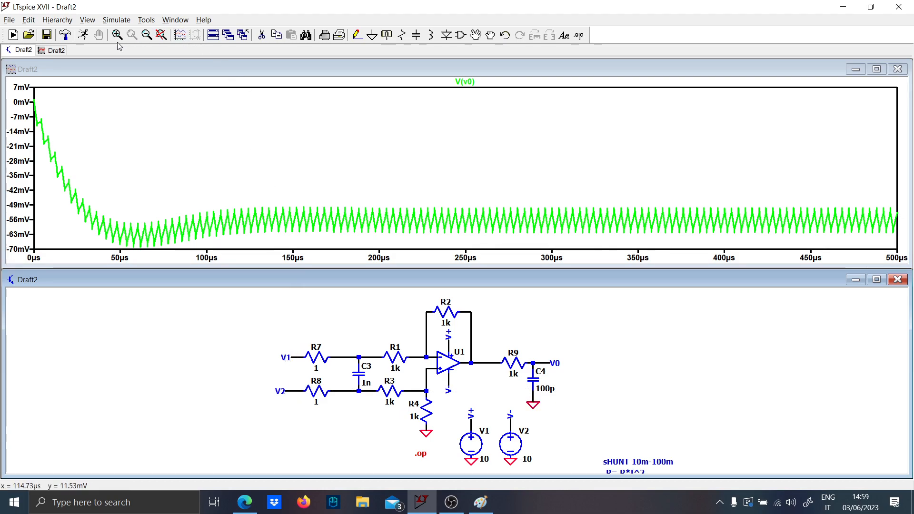
pyautogui.click(84, 34)
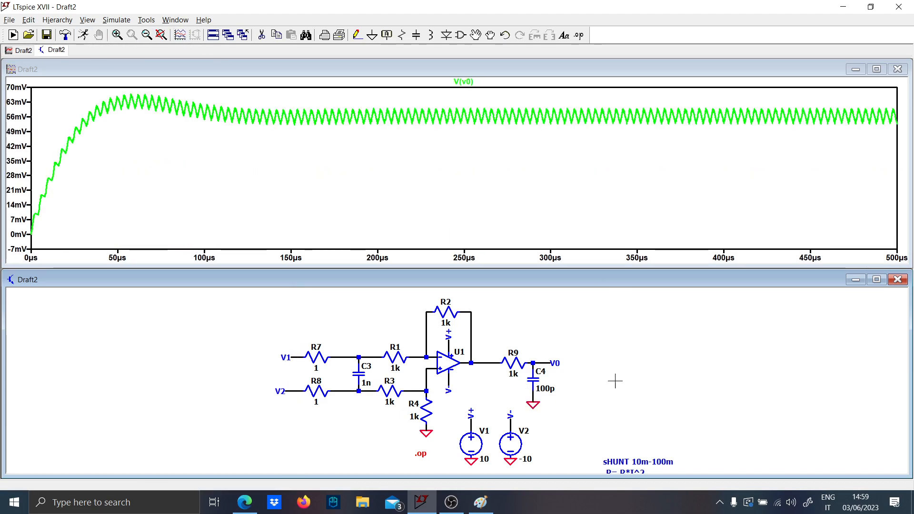
# - Overlay the current through L1 on V0 and compare both closely between about 312 and 334 µs
pyautogui.moveTo(574, 406); pyautogui.dragTo(455, 263)
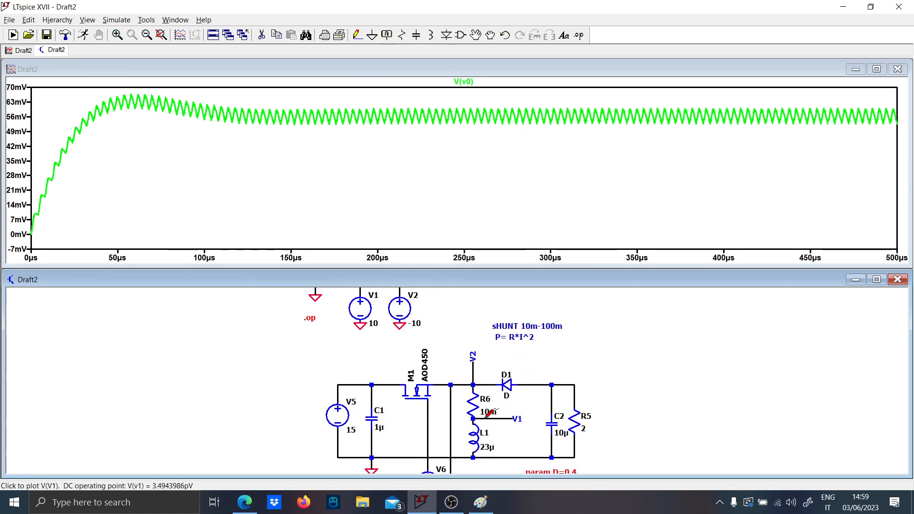
pyautogui.click(476, 438)
pyautogui.click(577, 116)
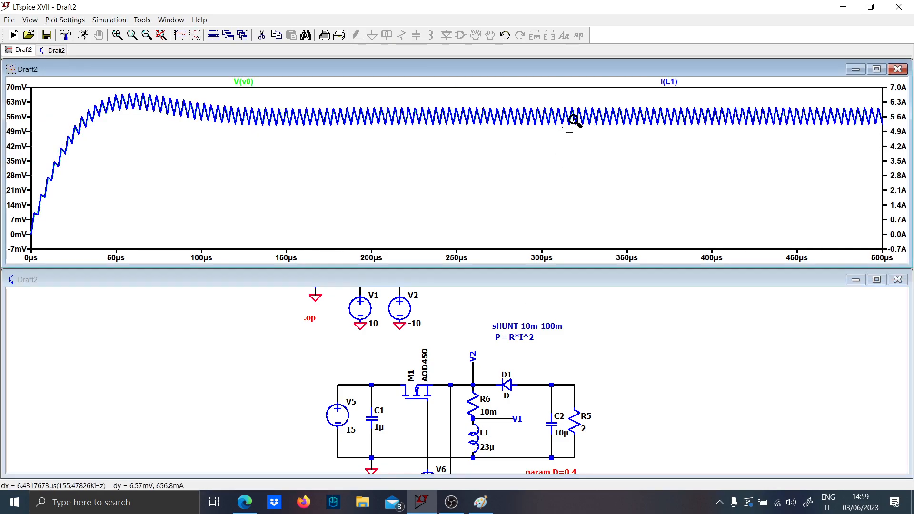
pyautogui.moveTo(578, 117); pyautogui.dragTo(595, 89)
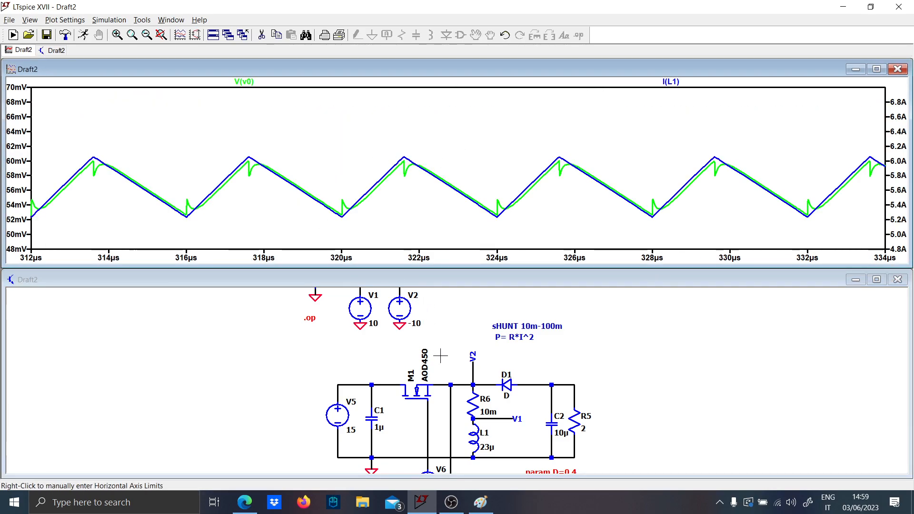
# - Plot V0 alone and add the differential shunt voltage from V2 to V1 for comparison
pyautogui.moveTo(423, 293); pyautogui.dragTo(413, 395)
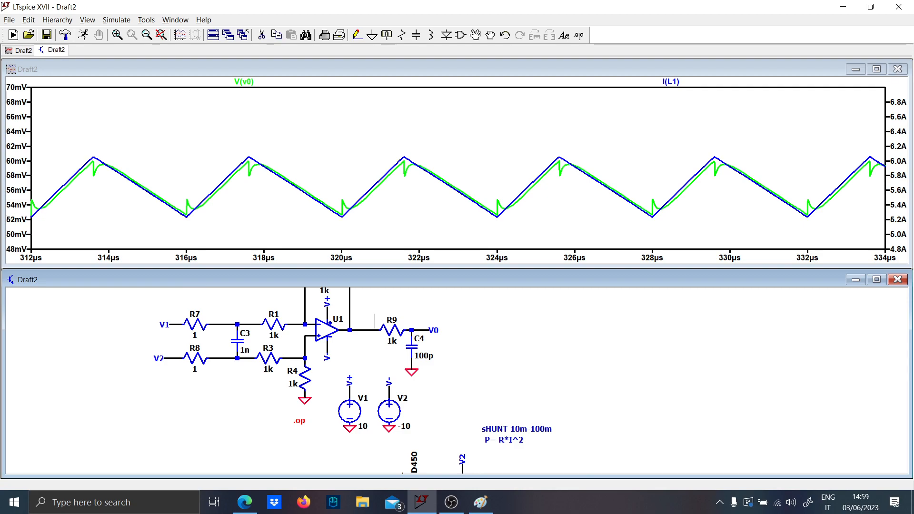
pyautogui.click(413, 329)
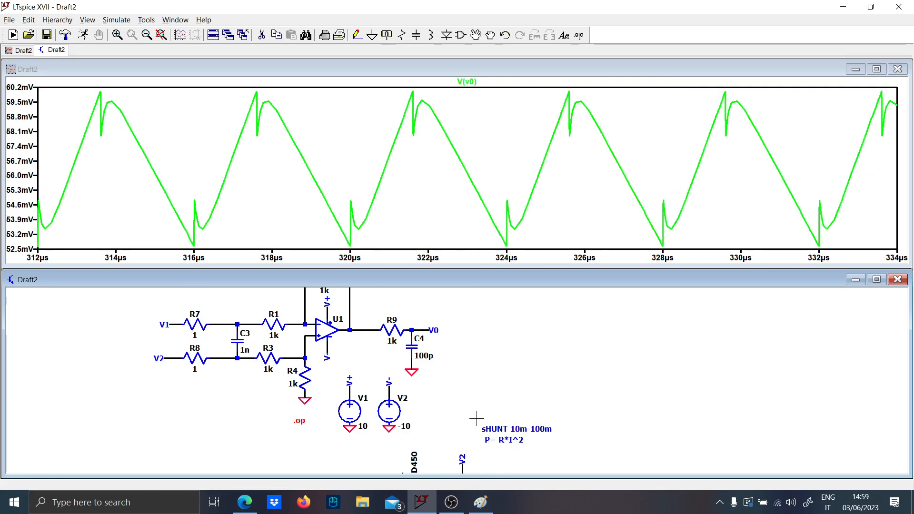
pyautogui.moveTo(475, 420); pyautogui.dragTo(458, 302)
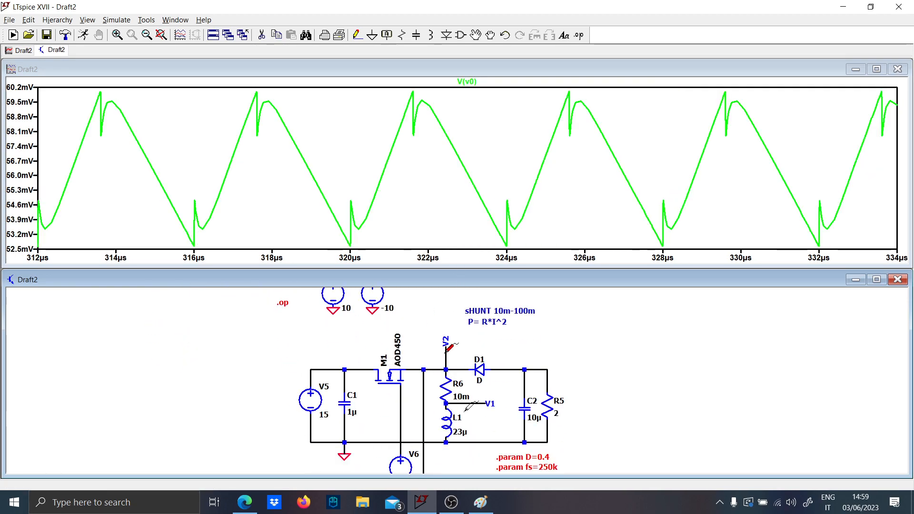
pyautogui.moveTo(446, 352); pyautogui.dragTo(466, 401)
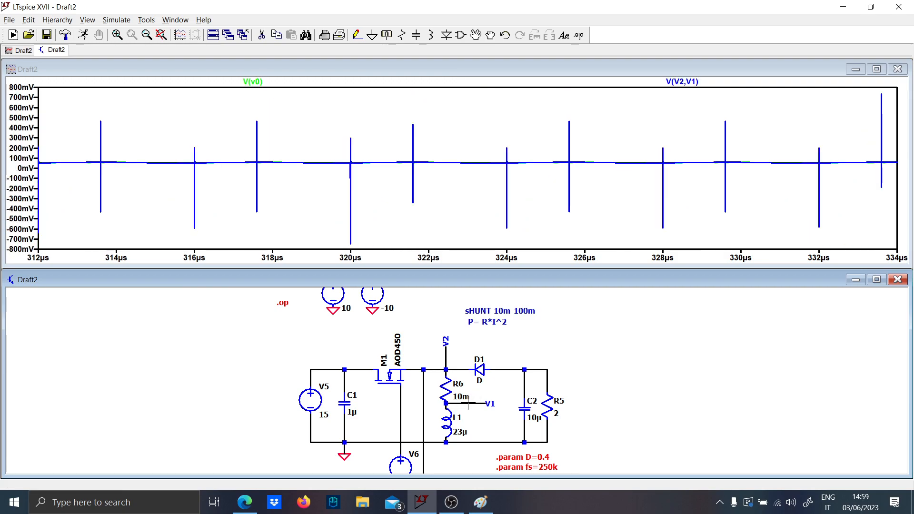
# - Compare only the L1 current and V0, zoomed to between about 238 and 262 µs
pyautogui.doubleClick(448, 418)
pyautogui.moveTo(414, 314); pyautogui.dragTo(399, 429)
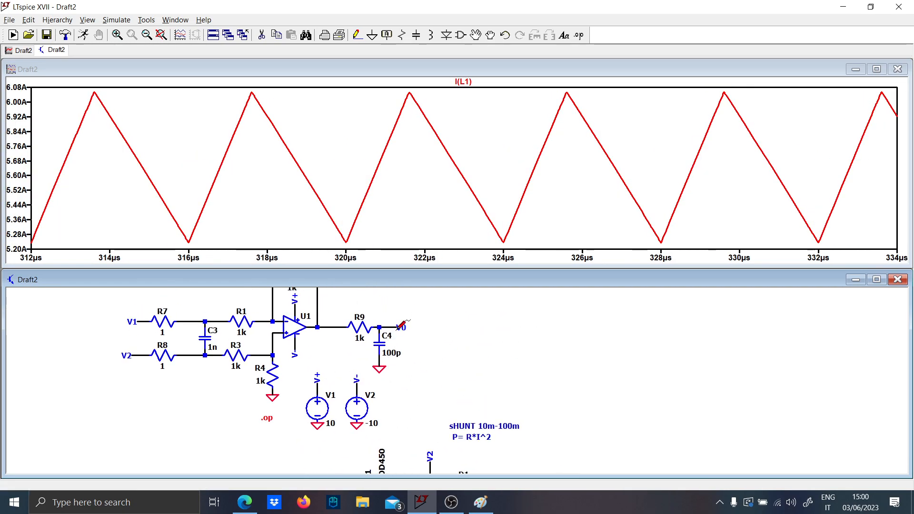
pyautogui.click(399, 327)
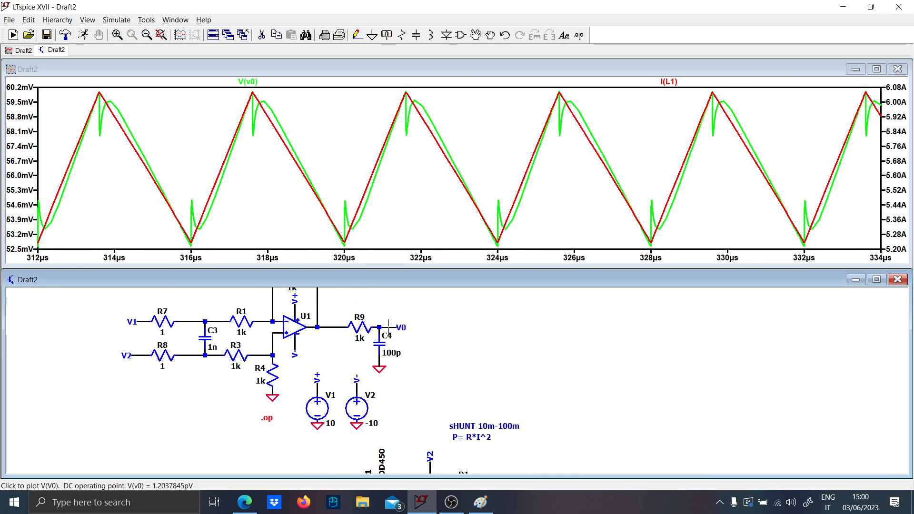
pyautogui.rightClick(303, 130)
pyautogui.click(314, 139)
pyautogui.moveTo(435, 141); pyautogui.dragTo(474, 99)
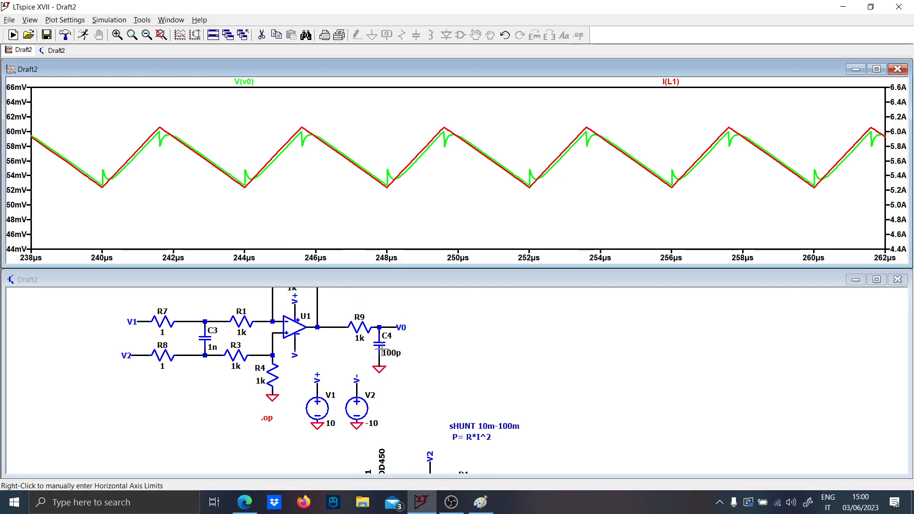
pyautogui.moveTo(420, 409); pyautogui.dragTo(367, 446)
pyautogui.moveTo(369, 408)
pyautogui.mouseDown()
pyautogui.moveTo(393, 440)
pyautogui.moveTo(393, 427)
pyautogui.moveTo(424, 420)
pyautogui.mouseUp()
pyautogui.click(481, 502)
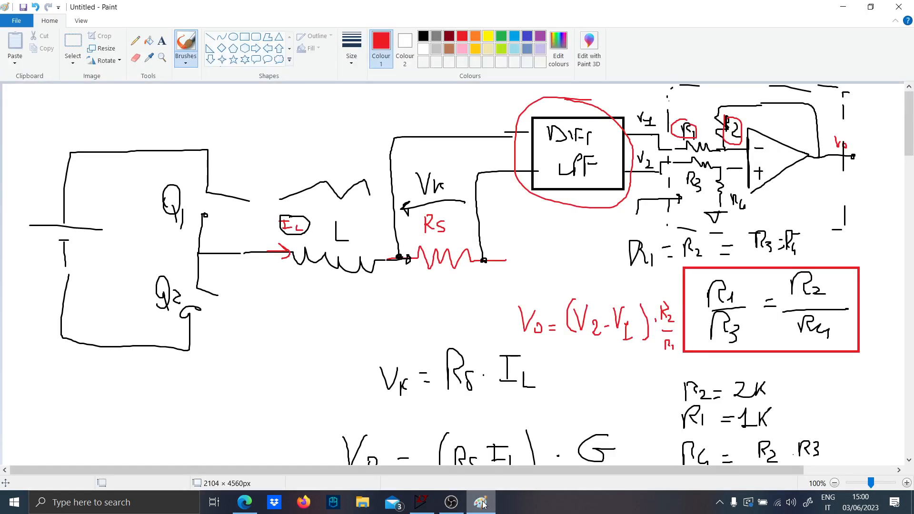
pyautogui.click(482, 503)
# - Tile the schematic and waveform windows vertically
pyautogui.rightClick(760, 40)
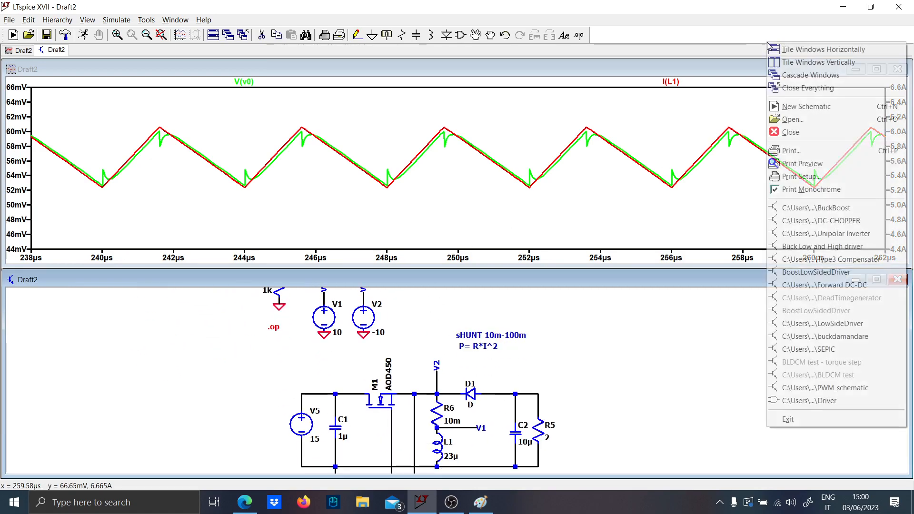
pyautogui.click(800, 64)
pyautogui.scroll(3, 234, 281)
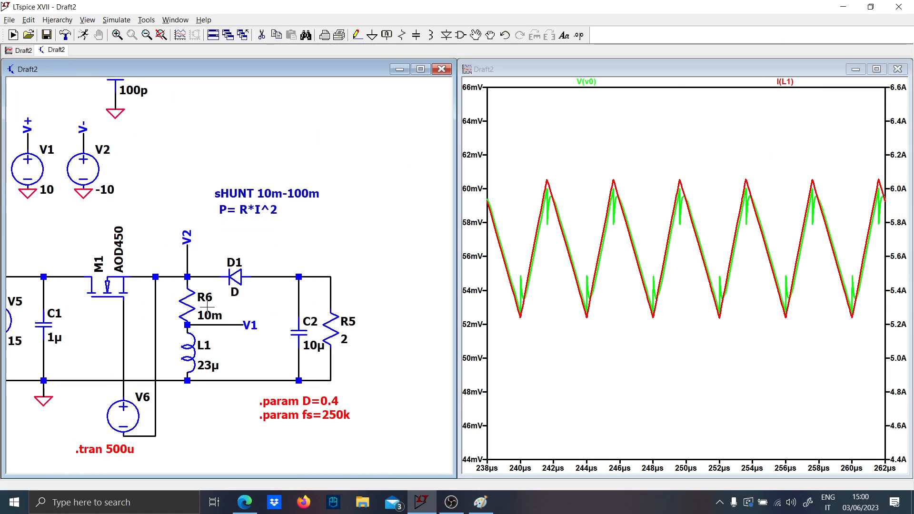
# - Plot only the differential voltage from V2 to V1 across shunt R6 over the full simulation time
pyautogui.click(247, 316)
pyautogui.doubleClick(246, 304)
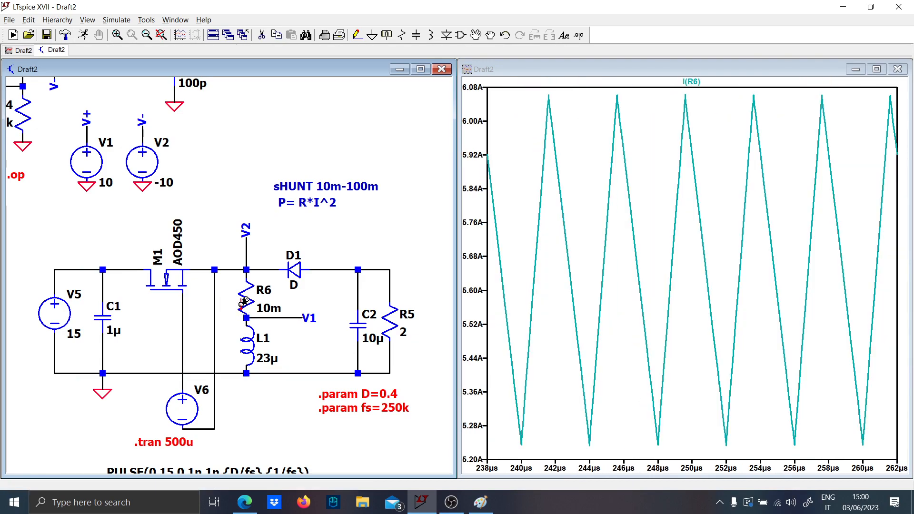
pyautogui.moveTo(246, 257); pyautogui.dragTo(274, 314)
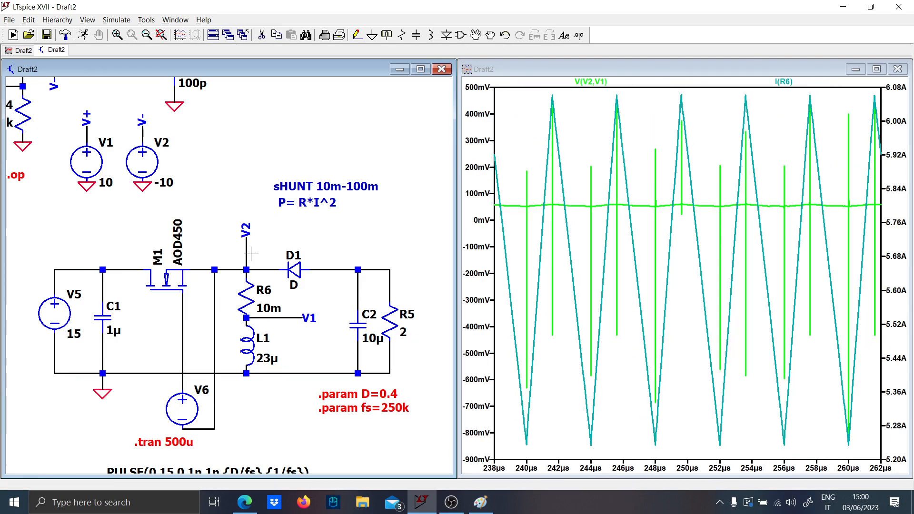
pyautogui.rightClick(585, 279)
pyautogui.click(592, 285)
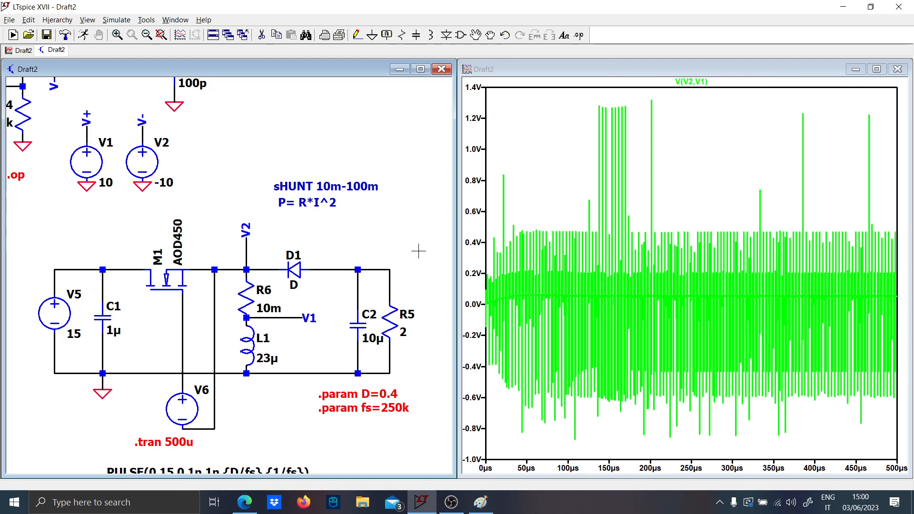
# - Add a second plot pane with the differential voltage across C3 and inspect it between about 336 and 424 µs
pyautogui.moveTo(99, 210); pyautogui.dragTo(217, 361)
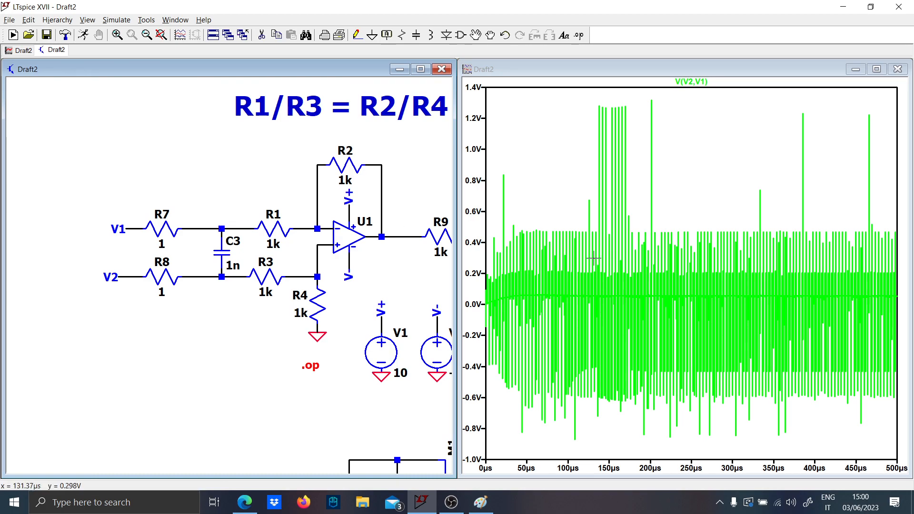
pyautogui.rightClick(553, 193)
pyautogui.click(595, 253)
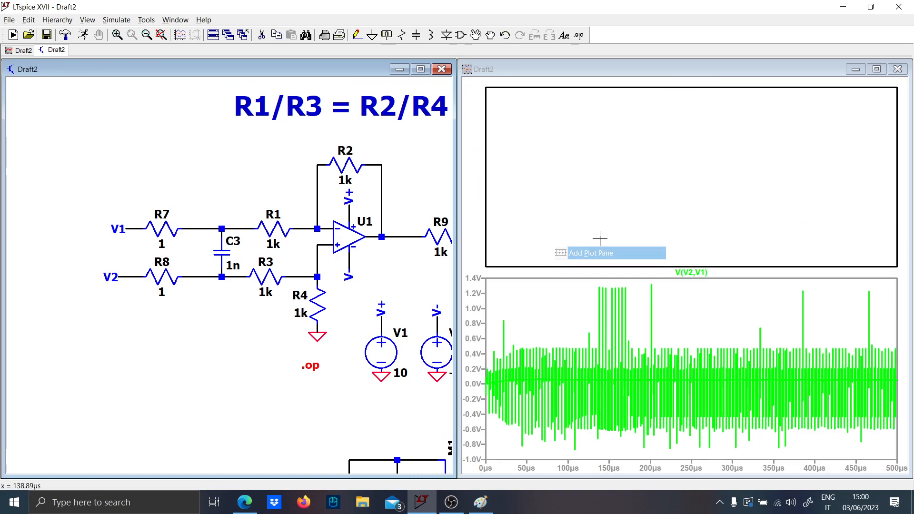
pyautogui.click(219, 223)
pyautogui.moveTo(222, 228); pyautogui.dragTo(229, 273)
pyautogui.moveTo(767, 258); pyautogui.dragTo(831, 219)
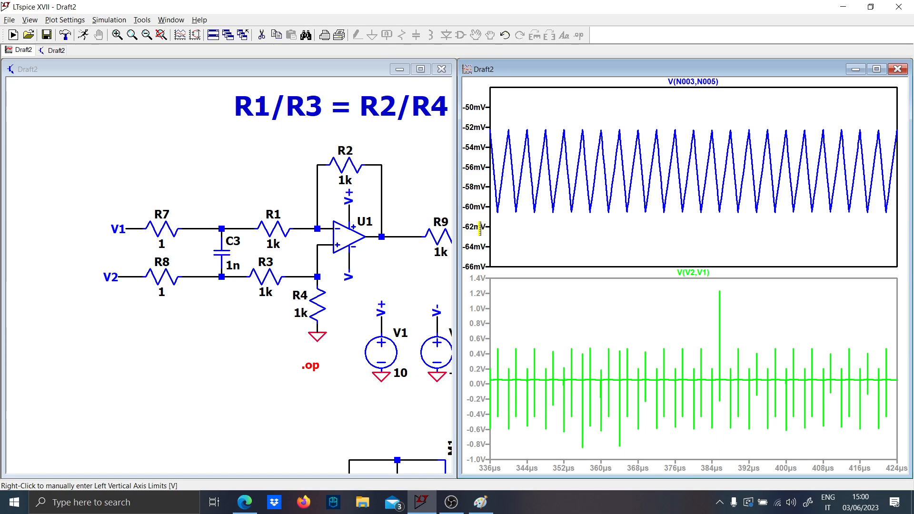
# - Add a third plot pane with the op-amp output before R9, and fit the existing panes to the full 500 µs
pyautogui.moveTo(389, 237); pyautogui.dragTo(263, 251)
pyautogui.rightClick(612, 242)
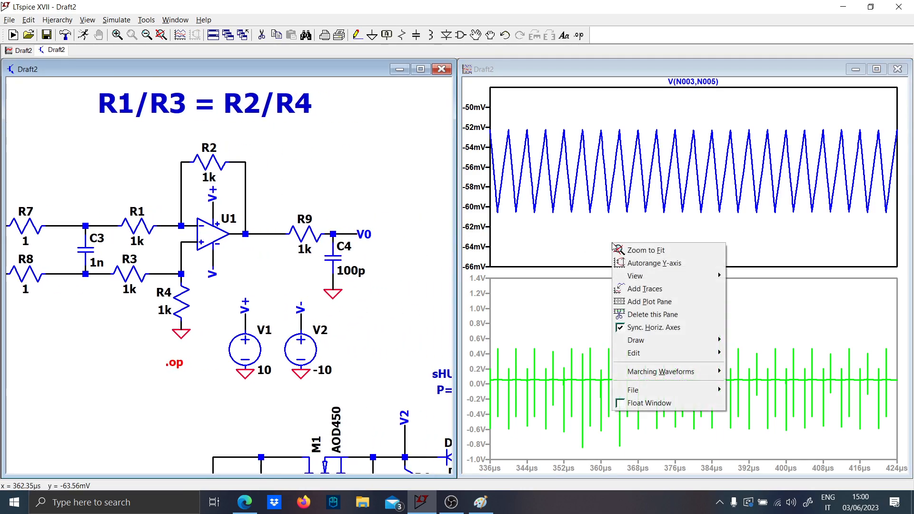
pyautogui.click(633, 300)
pyautogui.click(622, 163)
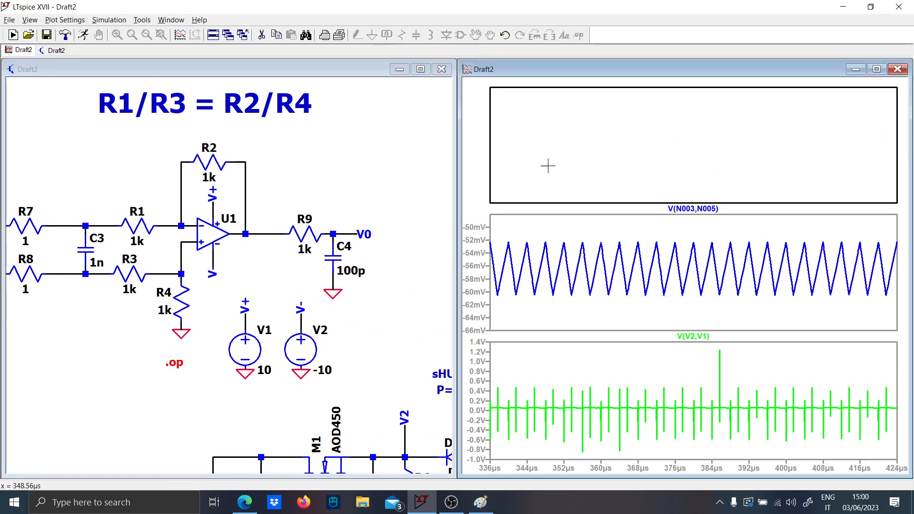
pyautogui.rightClick(679, 154)
pyautogui.click(680, 155)
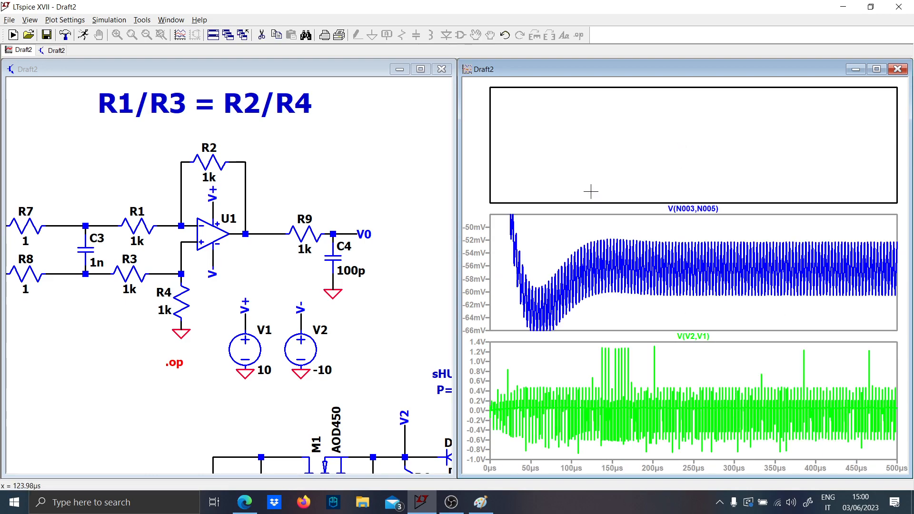
pyautogui.rightClick(576, 252)
pyautogui.click(579, 257)
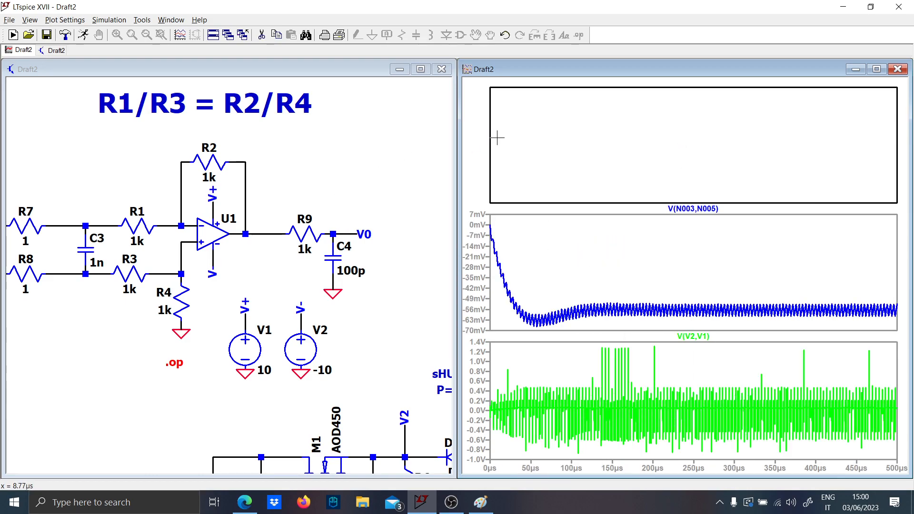
pyautogui.click(258, 234)
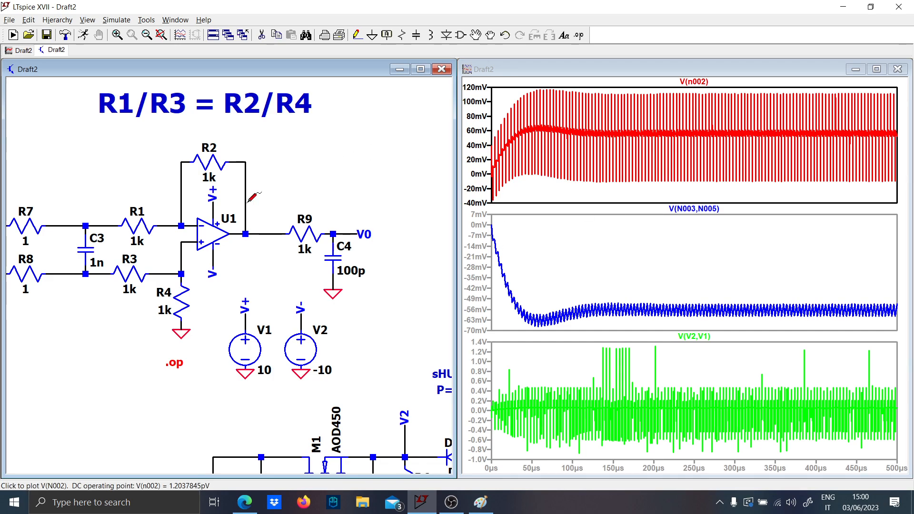
# - Add a fourth plot pane showing the filtered output voltage V0
pyautogui.rightClick(650, 181)
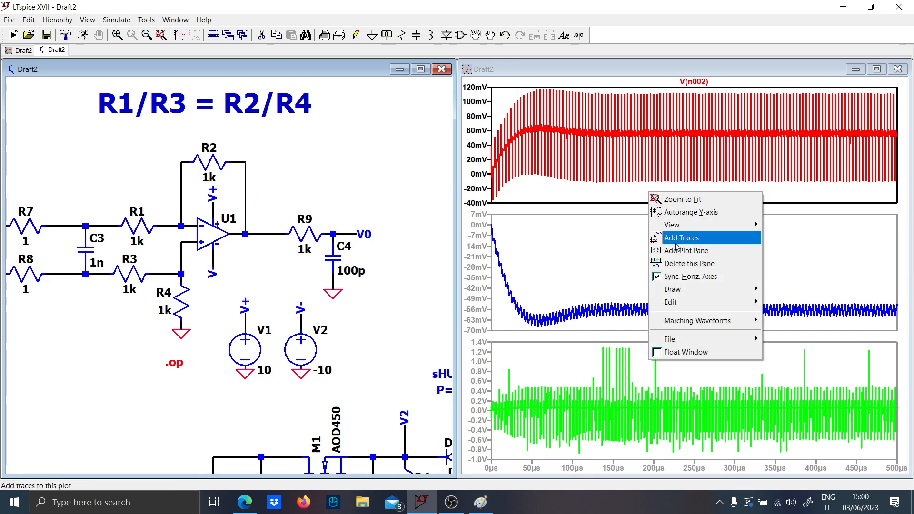
pyautogui.click(660, 250)
pyautogui.click(355, 235)
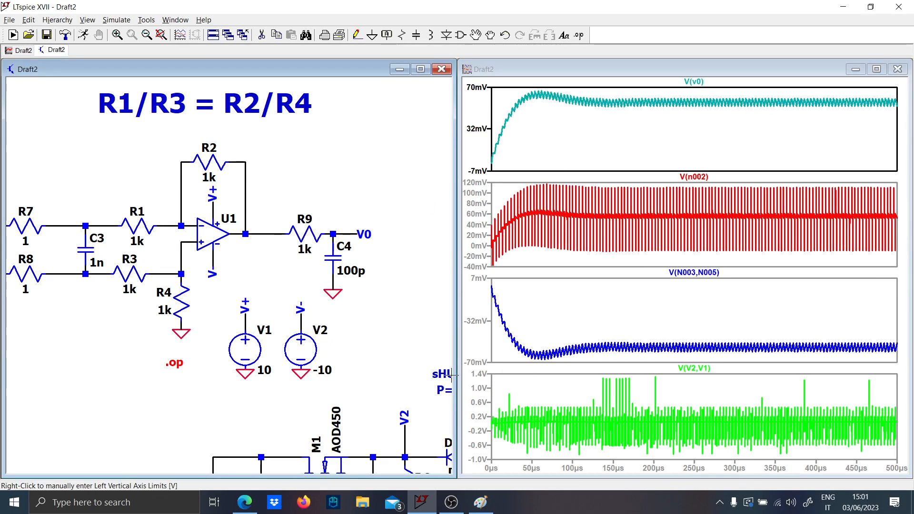
# - Inspect the V0 waveform's ripple and switching spikes in detail between about 272 and 294 µs
pyautogui.moveTo(413, 361); pyautogui.dragTo(280, 136)
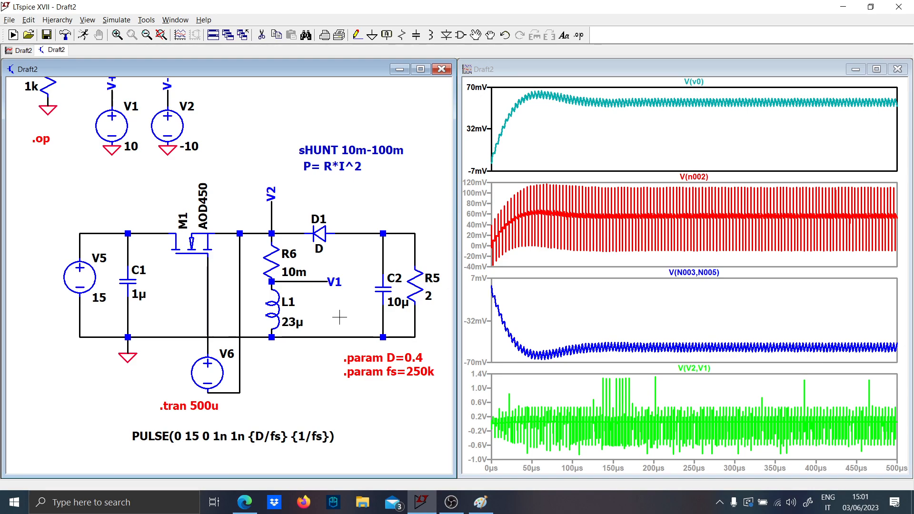
pyautogui.click(654, 137)
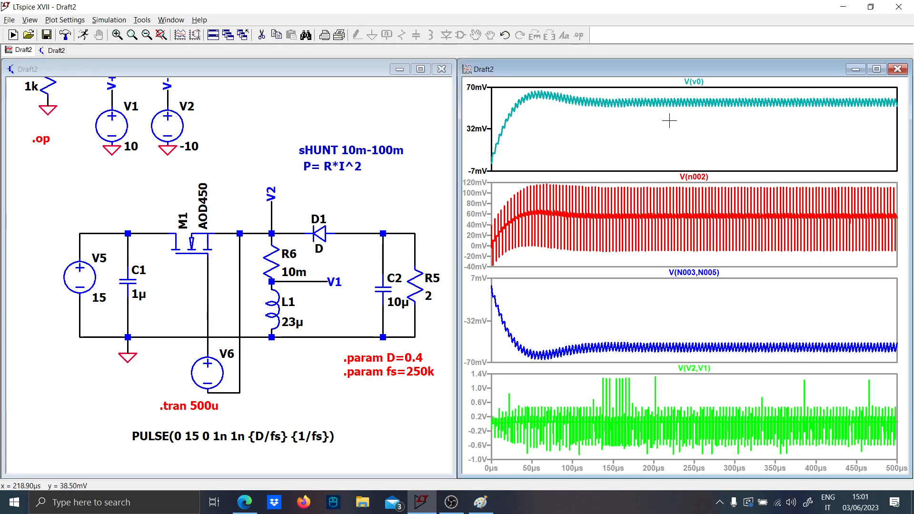
pyautogui.moveTo(703, 93); pyautogui.dragTo(739, 105)
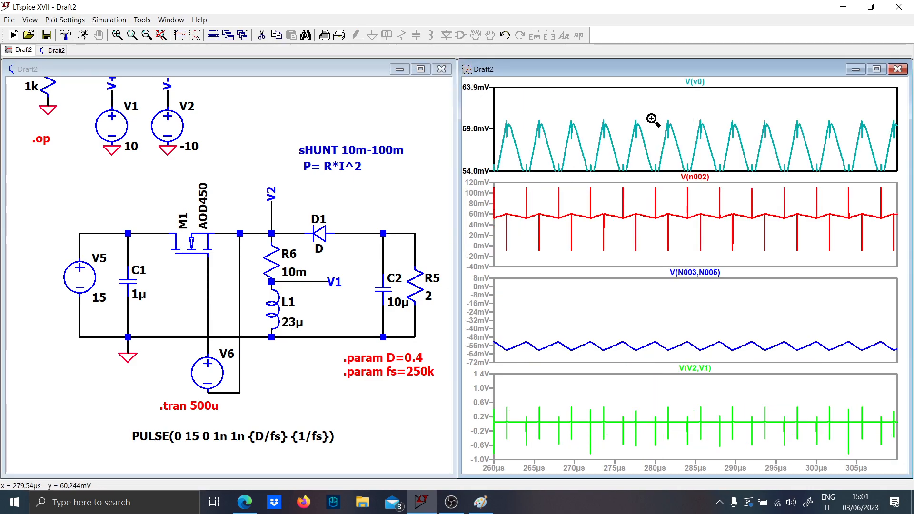
pyautogui.moveTo(652, 119); pyautogui.dragTo(692, 171)
pyautogui.rightClick(639, 107)
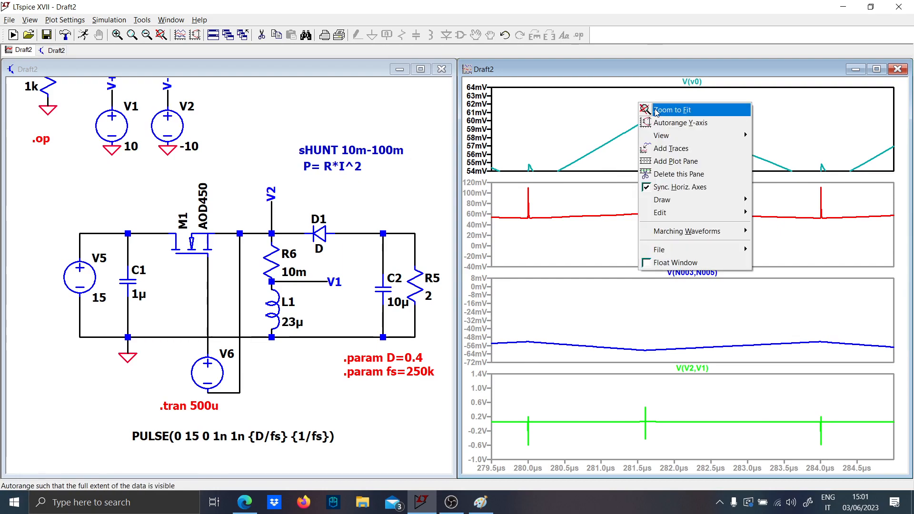
pyautogui.click(649, 109)
pyautogui.moveTo(706, 126); pyautogui.dragTo(737, 93)
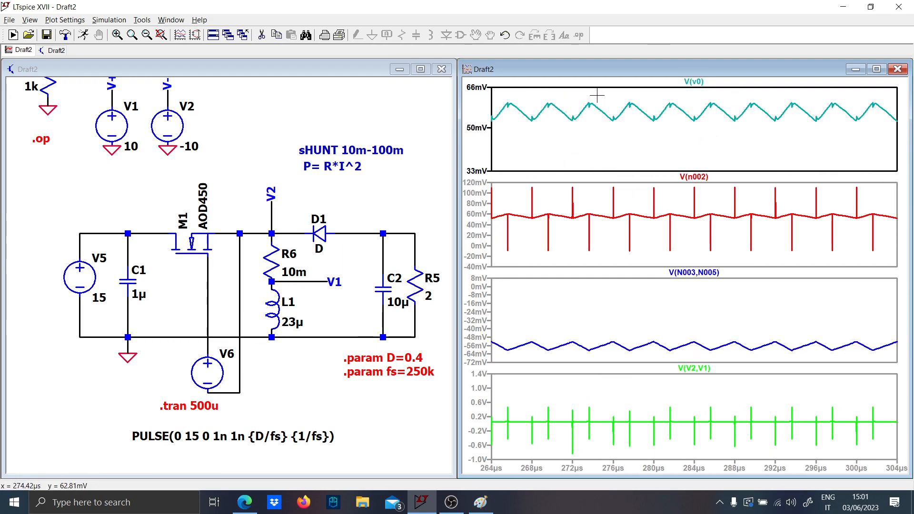
pyautogui.moveTo(584, 95); pyautogui.dragTo(794, 129)
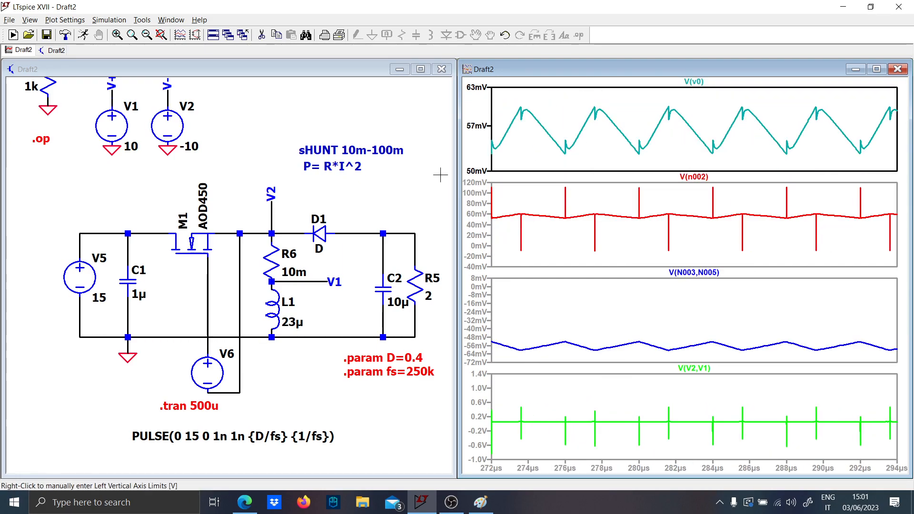
# - Place an INA240A3 current-sense amplifier in the free area above the shunt note
pyautogui.moveTo(242, 142); pyautogui.dragTo(272, 305)
pyautogui.scroll(-1, 278, 290)
pyautogui.press('F2')
pyautogui.write('INA')
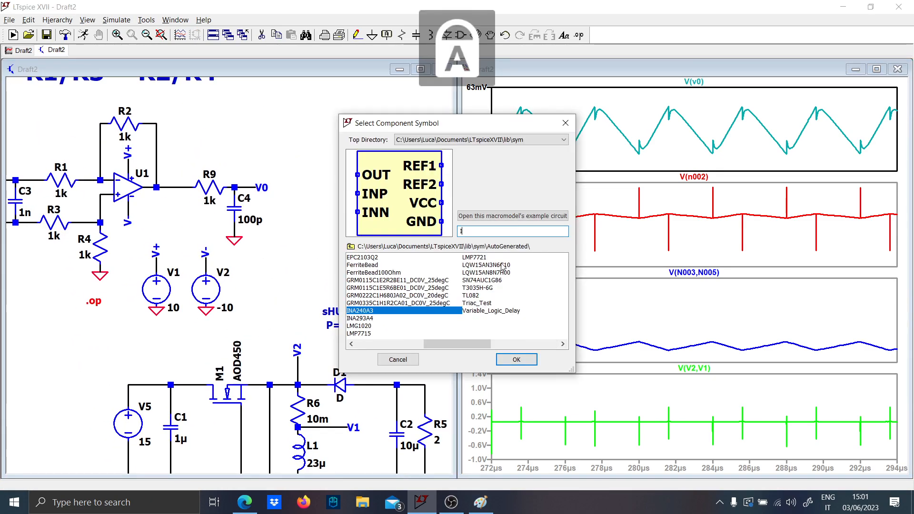
pyautogui.click(512, 358)
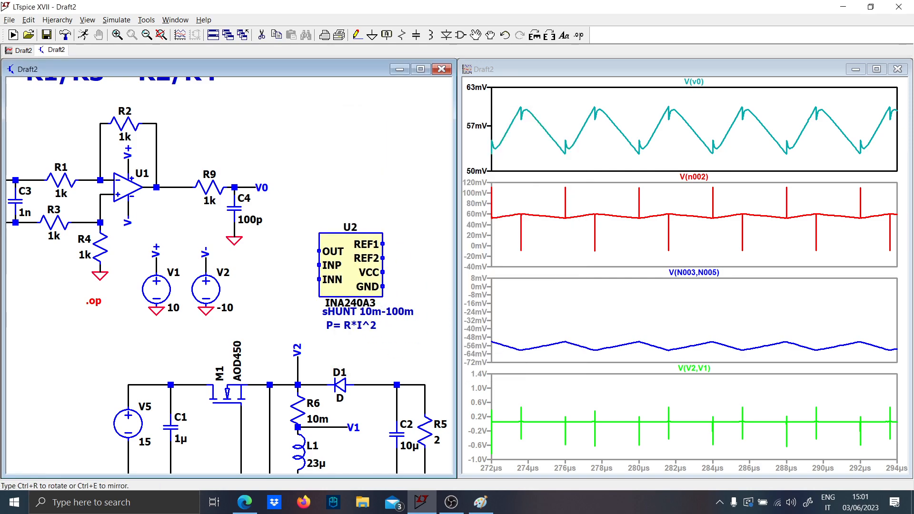
pyautogui.scroll(1, 347, 242)
pyautogui.click(349, 243)
pyautogui.press('Escape')
# - Move the INA240A3 to the free area beside the shunt note
pyautogui.scroll(1, 309, 289)
pyautogui.scroll(-4, 312, 296)
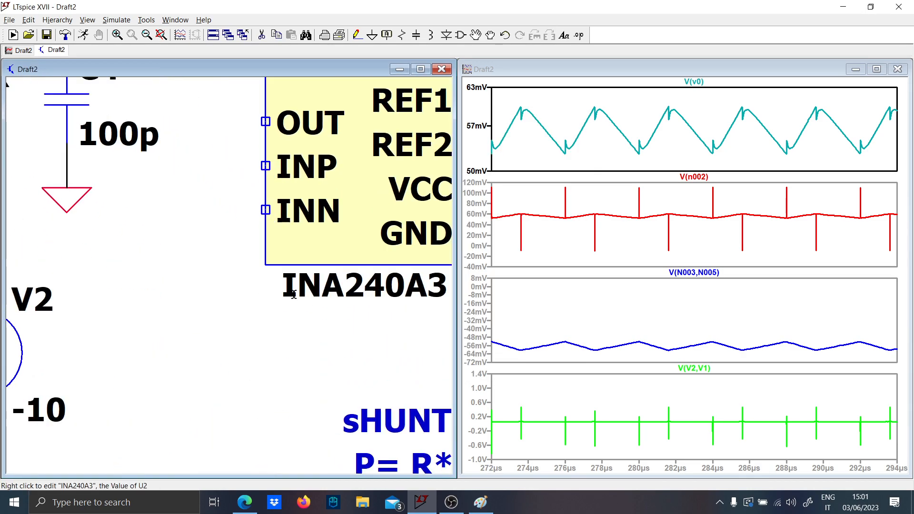
pyautogui.moveTo(320, 342); pyautogui.dragTo(247, 321)
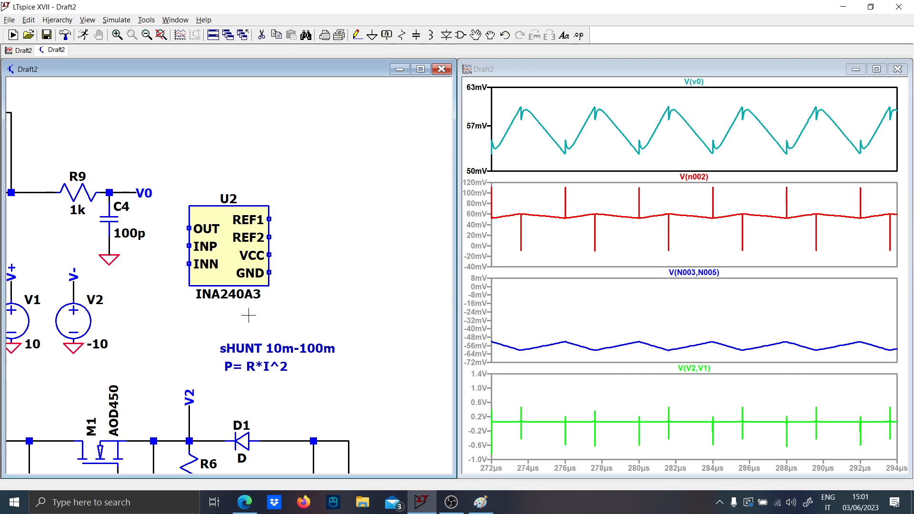
pyautogui.scroll(-1, 277, 317)
pyautogui.moveTo(278, 316)
pyautogui.mouseDown()
pyautogui.moveTo(229, 306)
pyautogui.moveTo(127, 190)
pyautogui.mouseUp()
pyautogui.press('F8')
pyautogui.click(343, 292)
# - Place an INA293A4 current-sense amplifier above the INA240A3
pyautogui.press('F2')
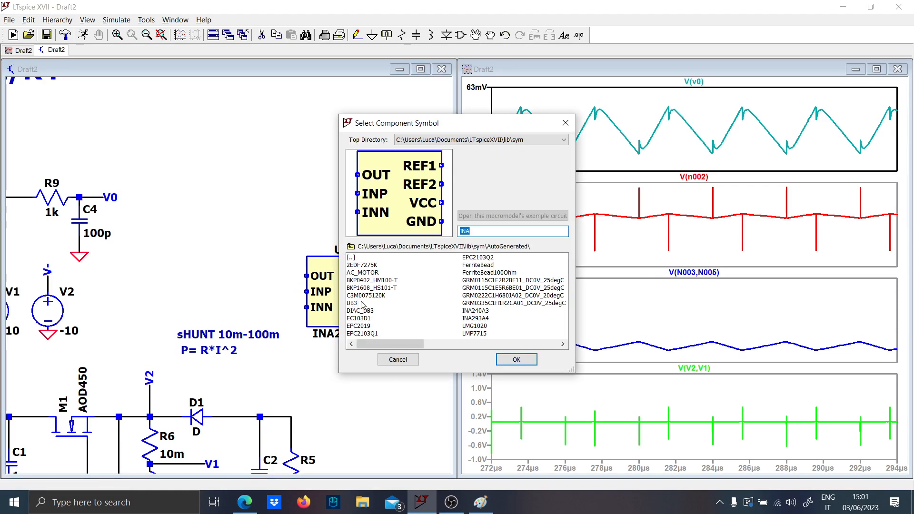
pyautogui.write('ina')
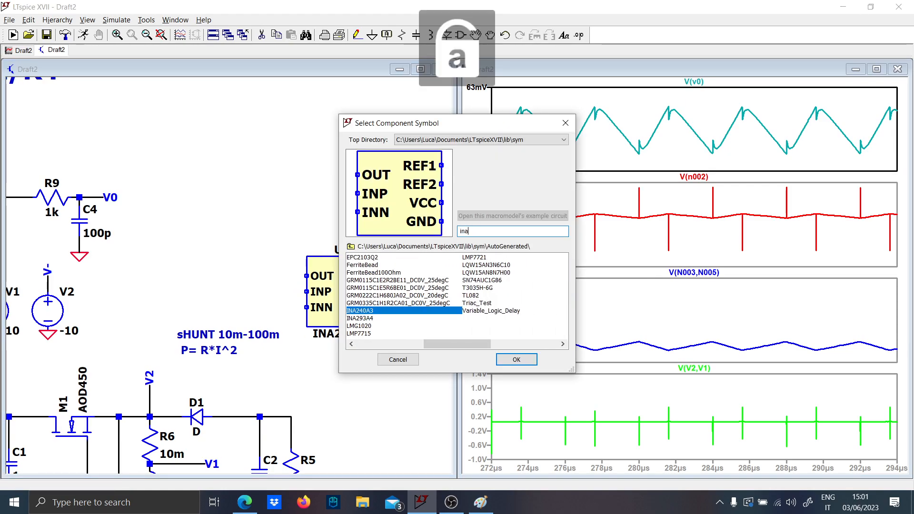
pyautogui.click(356, 319)
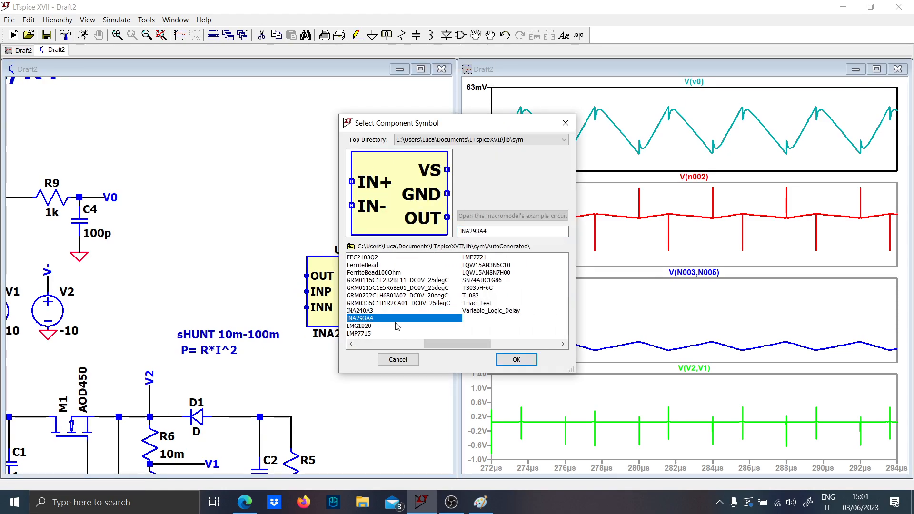
pyautogui.click(528, 359)
pyautogui.click(276, 196)
pyautogui.press('Escape')
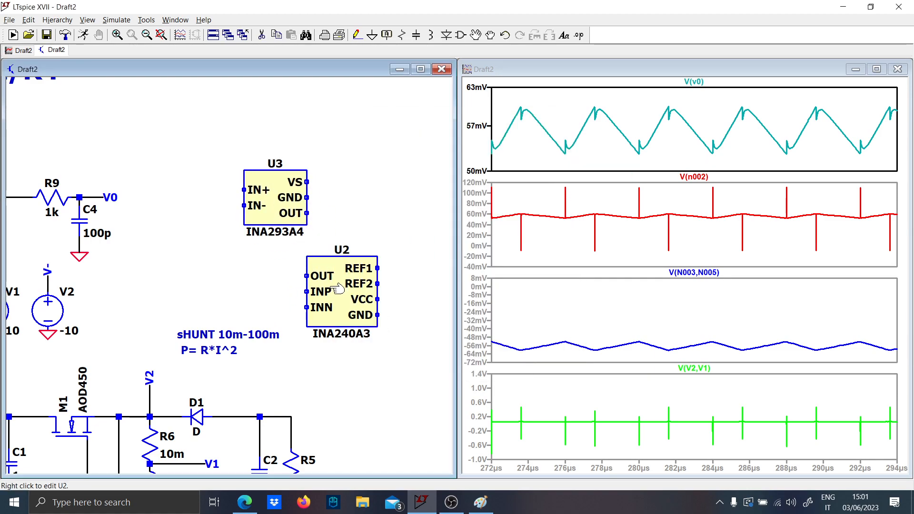
# - Delete the INA240A3 and move the INA293A4 to the area above load resistor R5
pyautogui.click(335, 299)
pyautogui.press('F8')
pyautogui.moveTo(333, 254); pyautogui.dragTo(214, 147)
pyautogui.click(341, 366)
pyautogui.press('Escape')
# - Draw a short wire from the INA293A4's GND pin and end it with a ground symbol
pyautogui.scroll(-2, 285, 369)
pyautogui.scroll(4, 284, 369)
pyautogui.moveTo(284, 369); pyautogui.dragTo(289, 197)
pyautogui.scroll(-2, 313, 287)
pyautogui.scroll(-1, 311, 287)
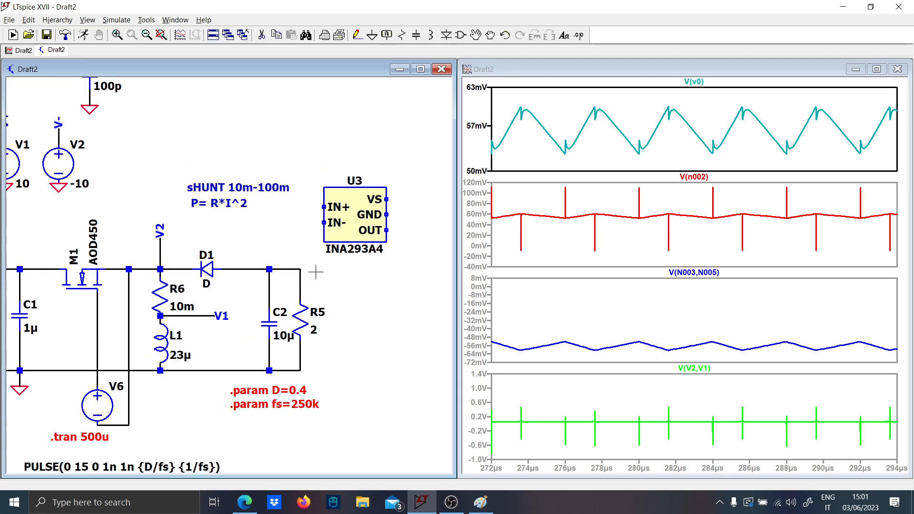
pyautogui.scroll(-3, 200, 223)
pyautogui.scroll(1, 199, 223)
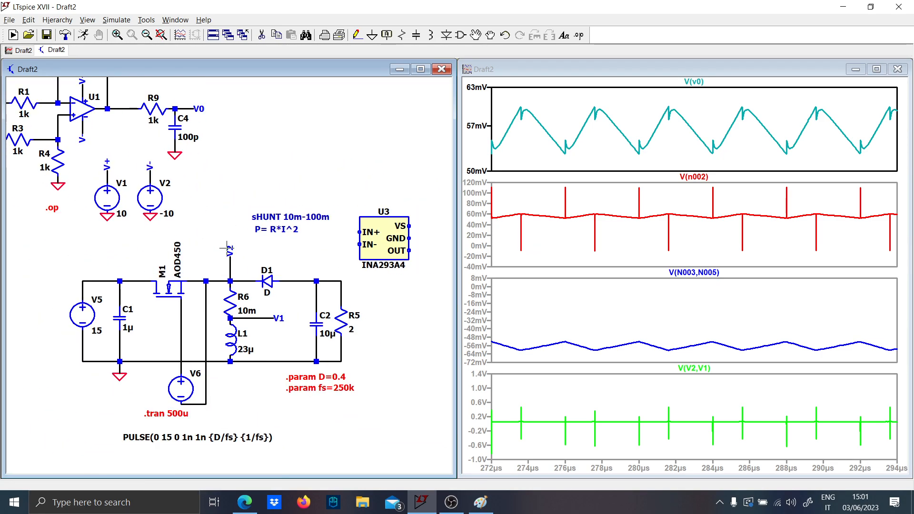
pyautogui.scroll(-2, 345, 266)
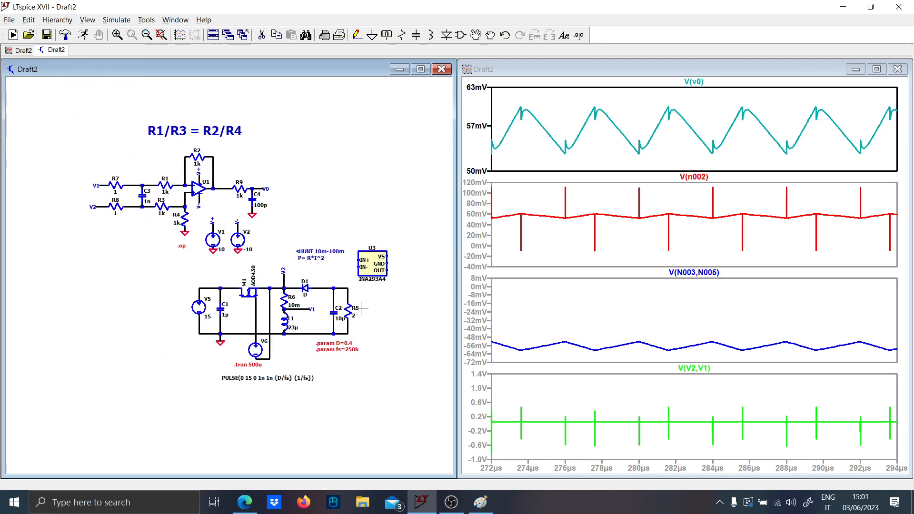
pyautogui.scroll(2, 294, 283)
pyautogui.moveTo(304, 264); pyautogui.dragTo(171, 282)
pyautogui.scroll(-1, 219, 283)
pyautogui.press('F3')
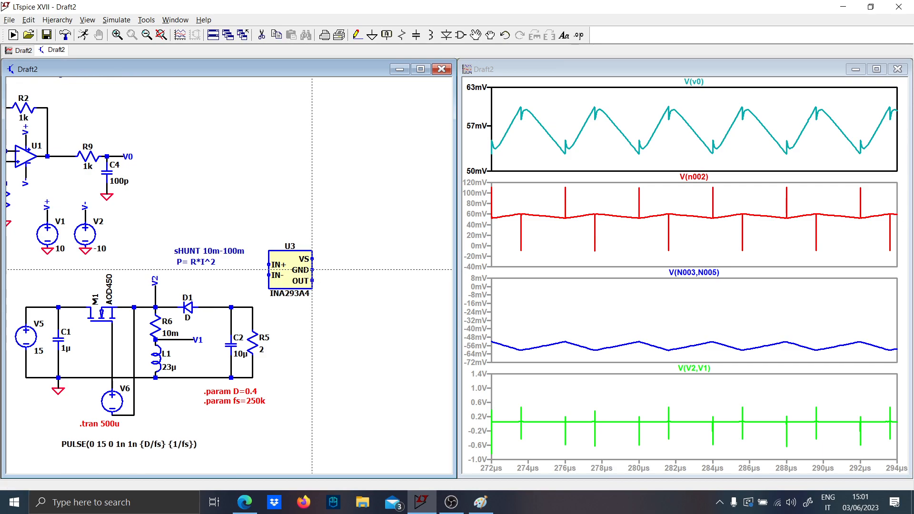
pyautogui.click(339, 270)
pyautogui.press('g')
pyautogui.click(340, 270)
pyautogui.press('Escape')
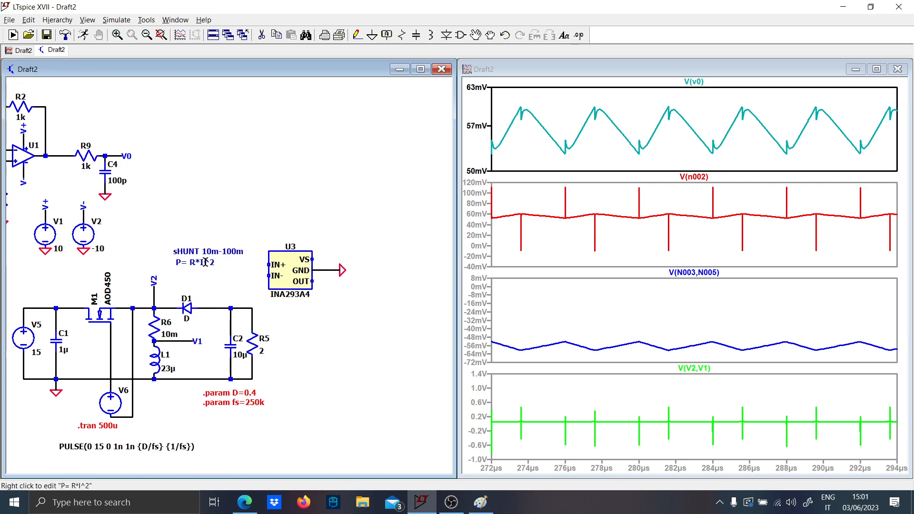
# - Copy the V+ net label from source V1 to the INA293A4's VS pin
pyautogui.scroll(-1, 205, 259)
pyautogui.scroll(1, 138, 237)
pyautogui.click(101, 235)
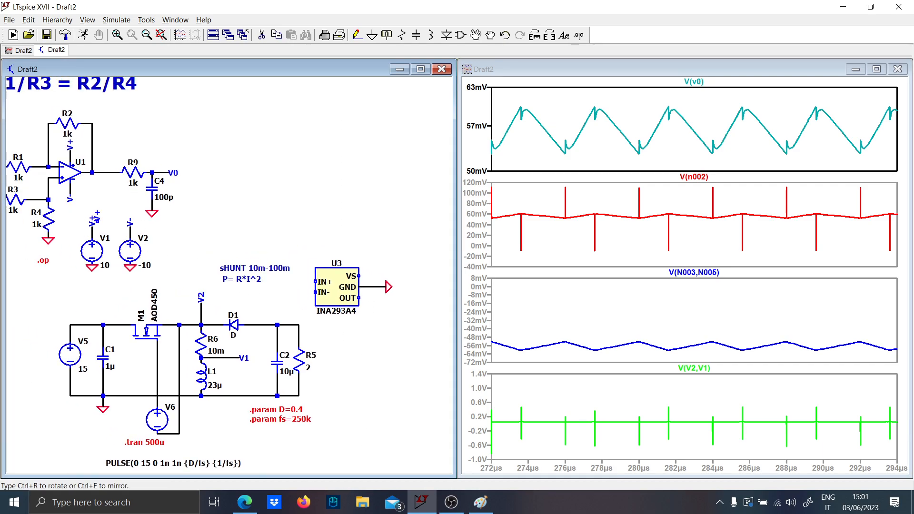
pyautogui.click(369, 275)
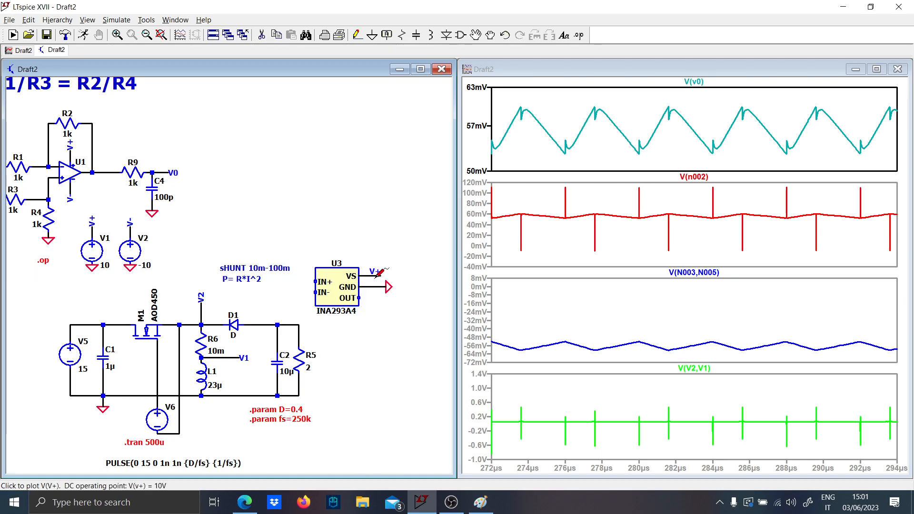
# - Create a new schematic and copy the converter, supply sources and INA293A4 into it from the Draft2 schematic
pyautogui.click(13, 35)
pyautogui.click(332, 400)
pyautogui.scroll(-3, 343, 395)
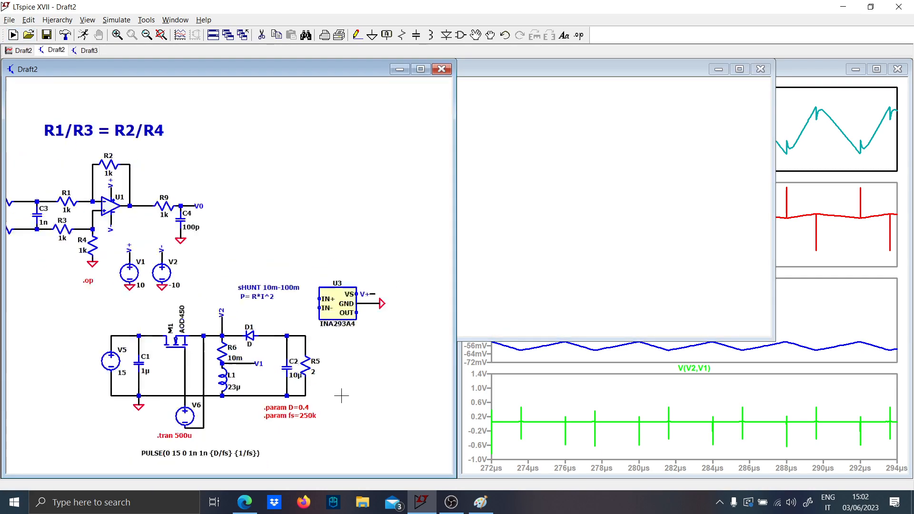
pyautogui.hotkey('ctrl', 'c')
pyautogui.moveTo(110, 410); pyautogui.dragTo(390, 245)
pyautogui.click(675, 257)
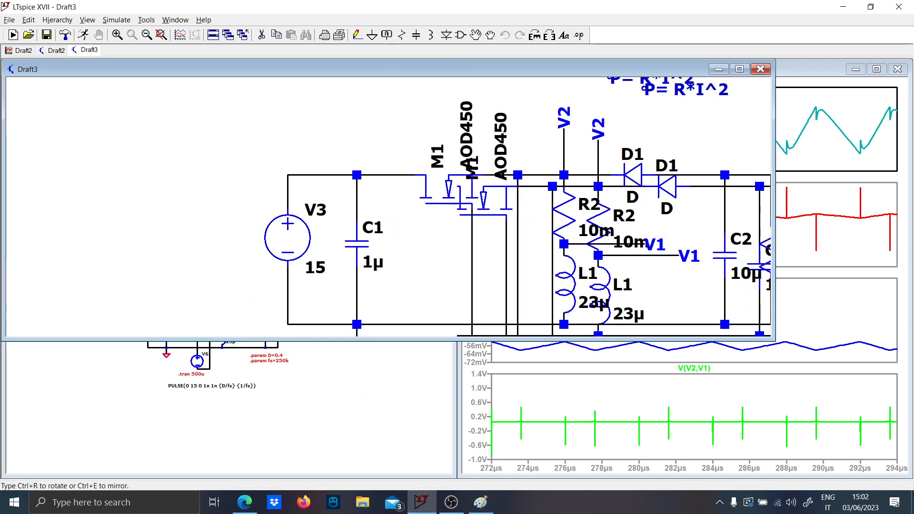
# - Delete the stray ground symbol and .op directive from the new schematic
pyautogui.scroll(-3, 563, 233)
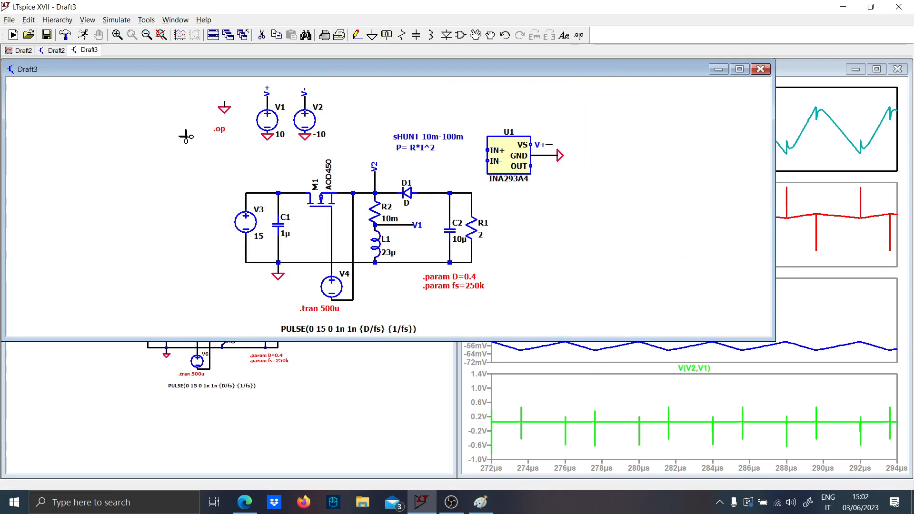
pyautogui.moveTo(207, 115); pyautogui.dragTo(248, 99)
pyautogui.scroll(-2, 477, 202)
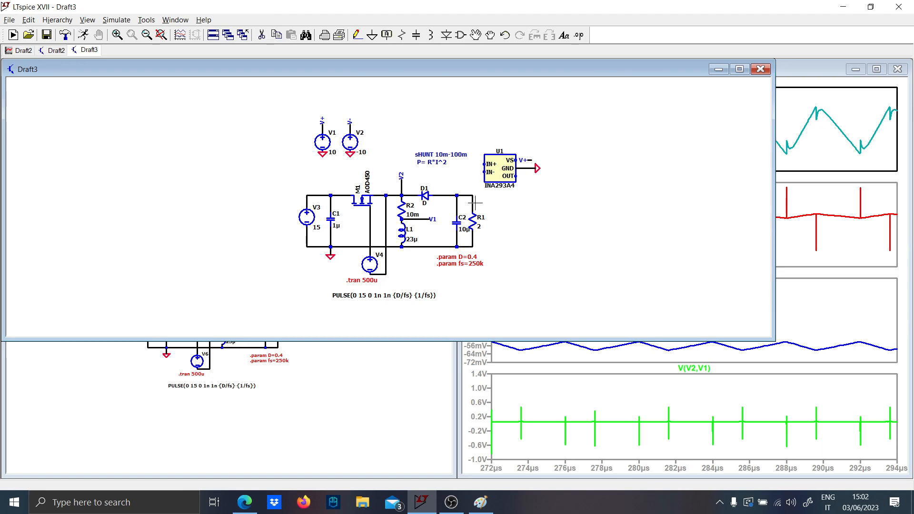
# - Compare the original Draft2 schematic with the copied circuit in Draft3
pyautogui.click(326, 412)
pyautogui.scroll(2, 138, 238)
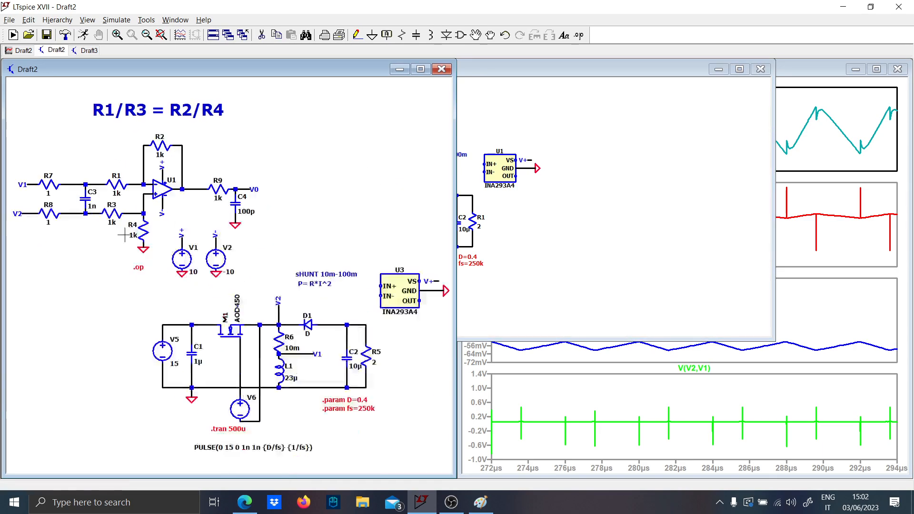
pyautogui.click(606, 294)
pyautogui.scroll(2, 498, 203)
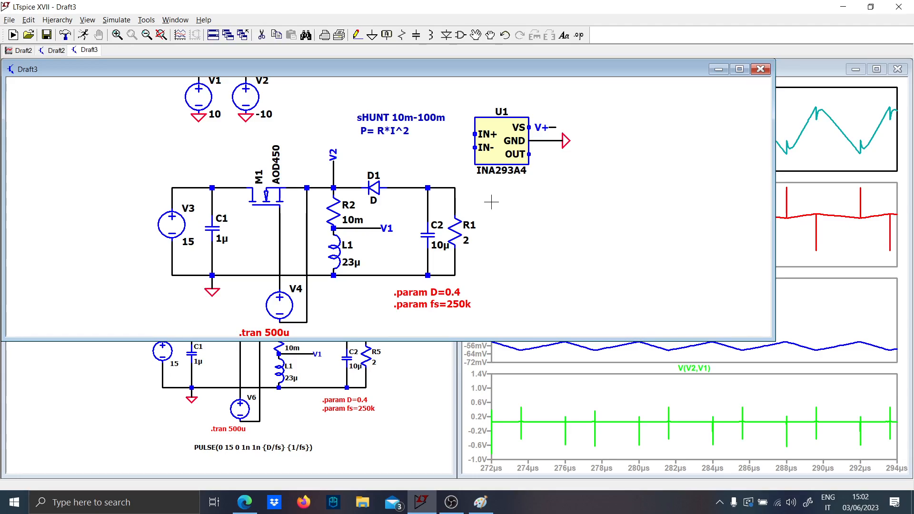
# - Switch to Paint, sketch a red question mark and a block with two inputs and one output below the formulas, and return to LTspice
pyautogui.click(480, 503)
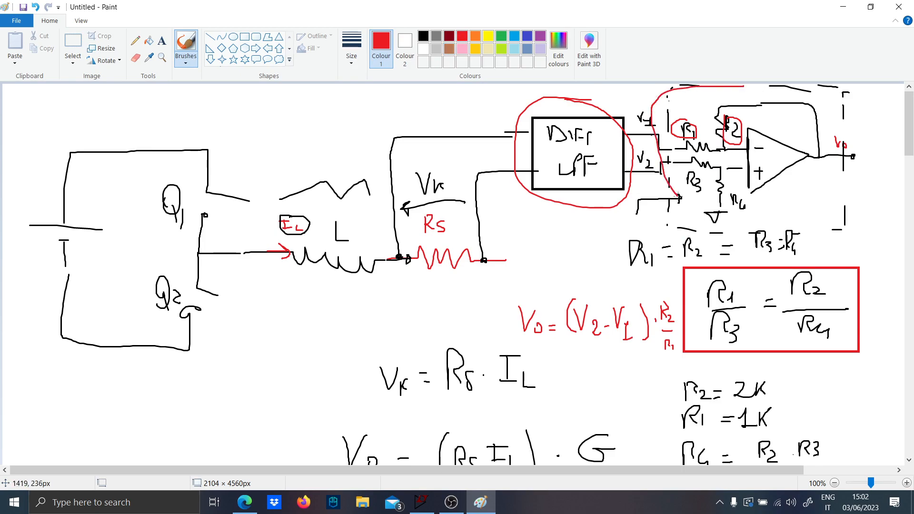
pyautogui.scroll(-10, 408, 267)
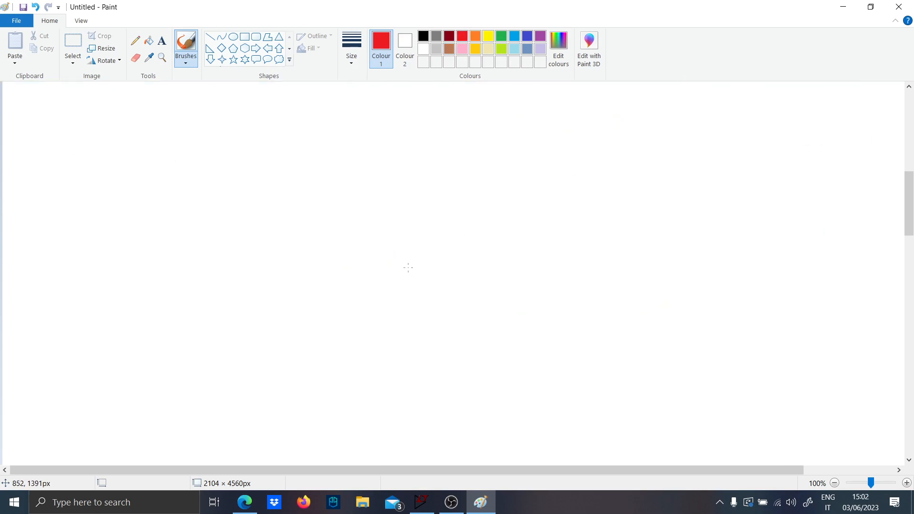
pyautogui.moveTo(251, 179); pyautogui.dragTo(310, 179)
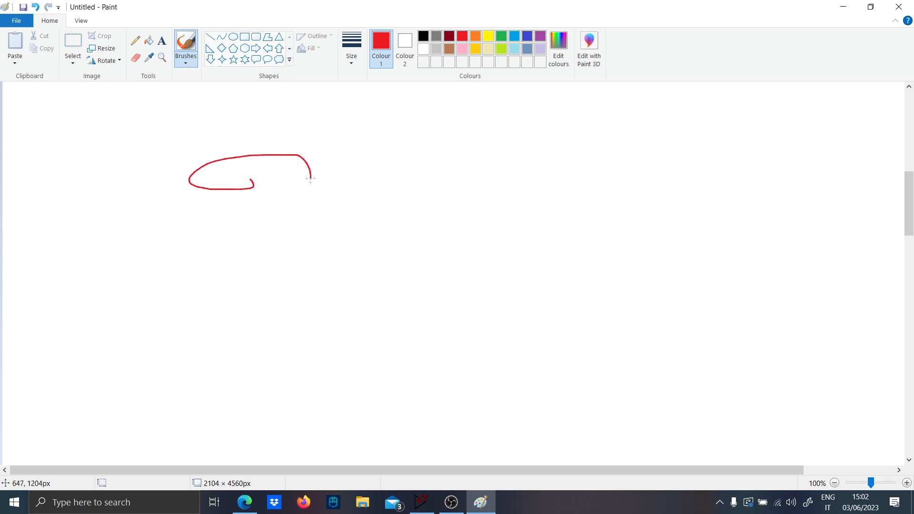
pyautogui.moveTo(477, 235)
pyautogui.mouseDown()
pyautogui.moveTo(737, 204)
pyautogui.moveTo(455, 185)
pyautogui.mouseUp()
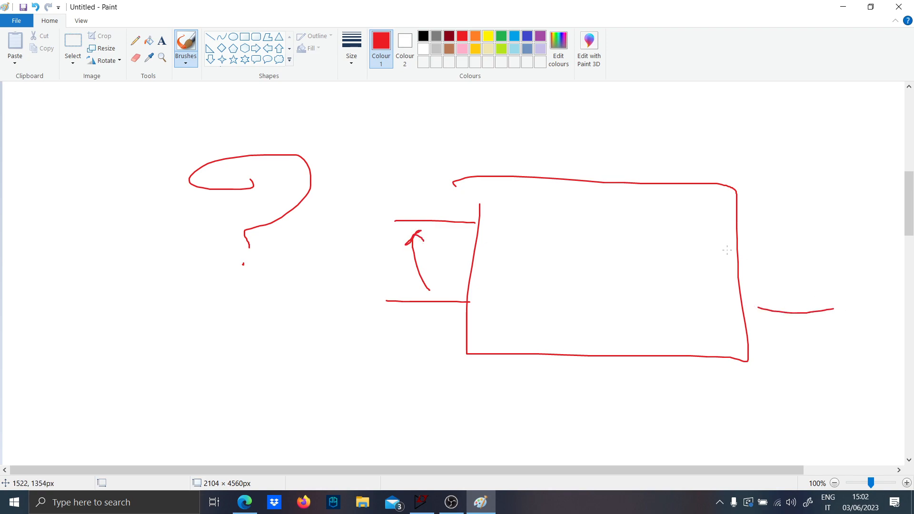
pyautogui.scroll(10, 534, 190)
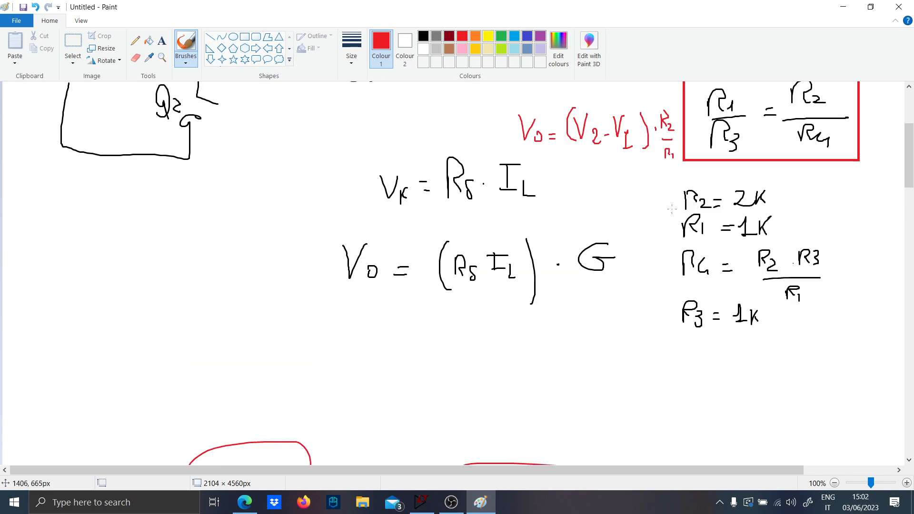
pyautogui.click(854, 5)
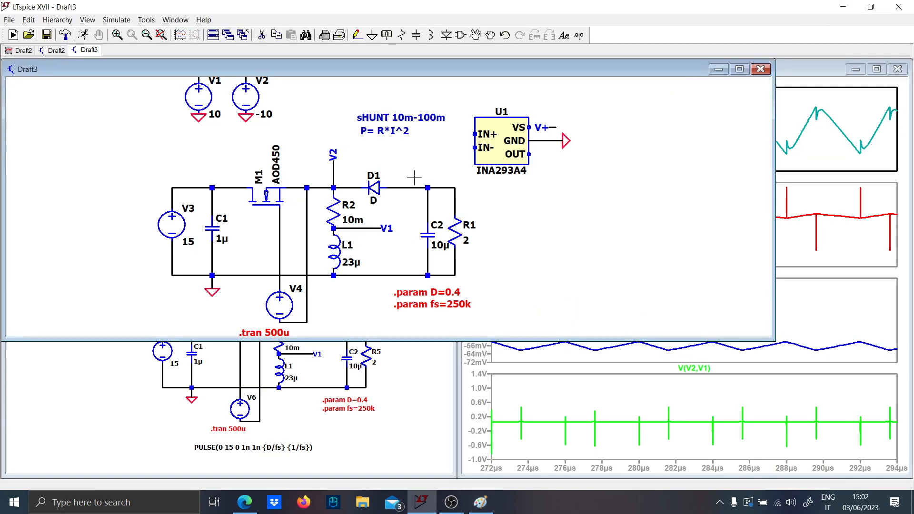
# - Minimize the Draft3 schematic and look at the V1/V2 input filter in Draft2
pyautogui.scroll(-1, 520, 196)
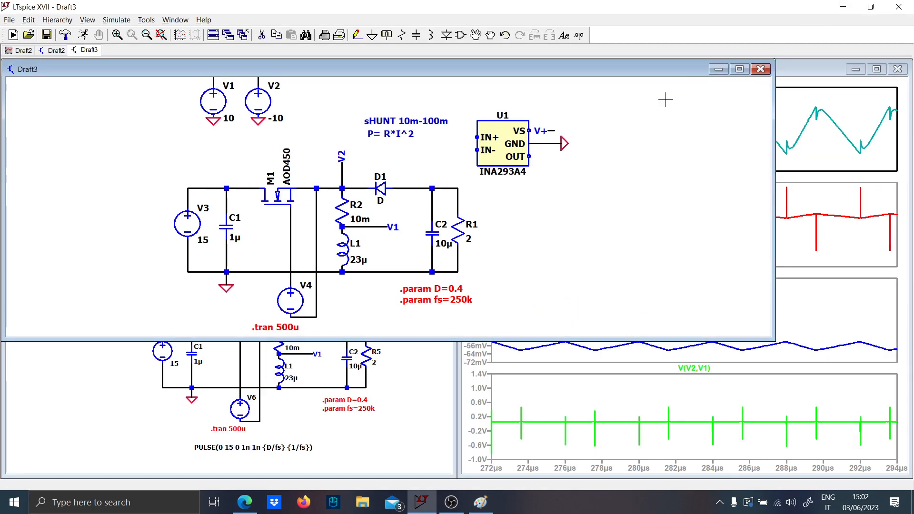
pyautogui.click(719, 70)
pyautogui.scroll(3, 129, 208)
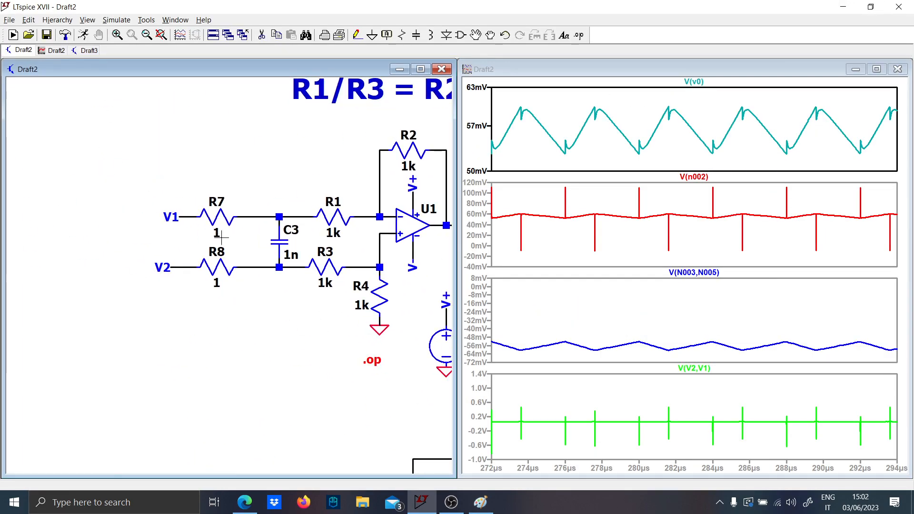
# - Switch to Edge, search for "INA293 datasheet" in a new tab and open the Texas Instruments PDF
pyautogui.click(244, 502)
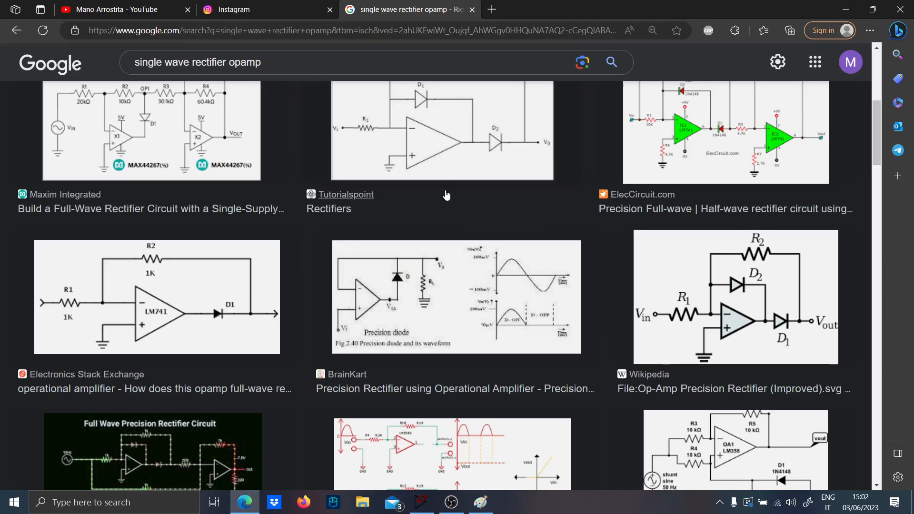
pyautogui.click(500, 11)
pyautogui.press('capslock')
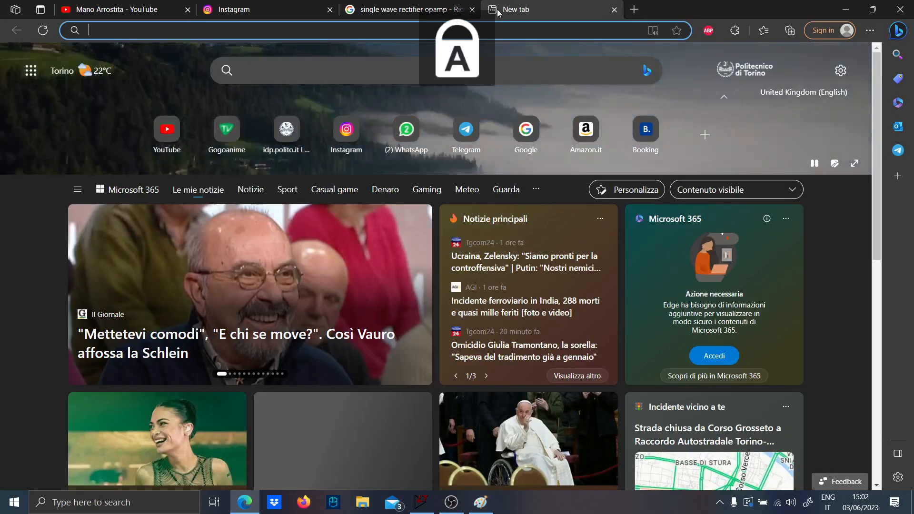
pyautogui.write('INA293')
pyautogui.press('capslock')
pyautogui.write('datasheet')
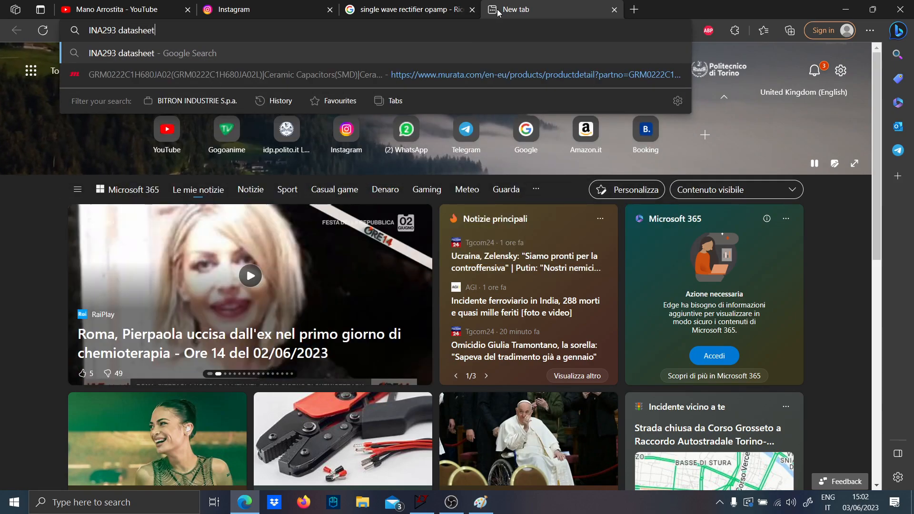
pyautogui.press('Return')
pyautogui.press('capslock')
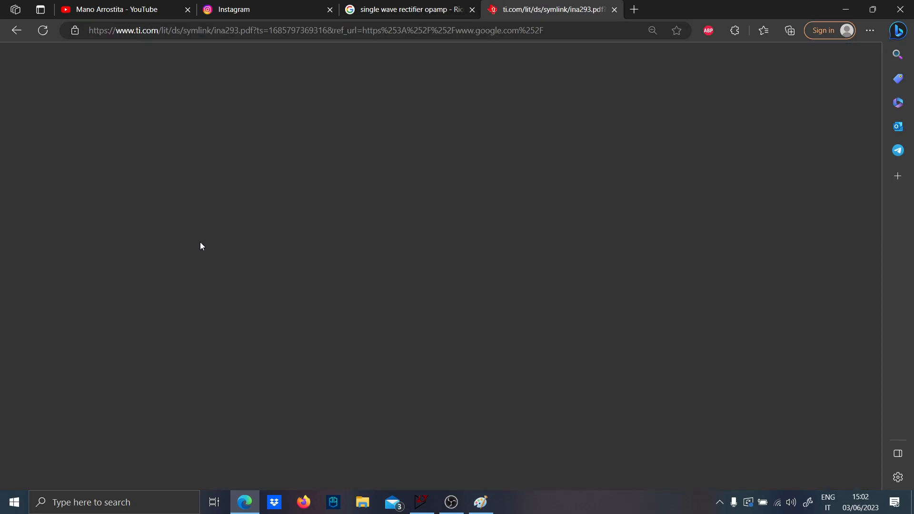
# - Find Figure 8-1, Filter at Input Pins, in the INA293 datasheet and examine its external filter circuit
pyautogui.scroll(-12, 347, 187)
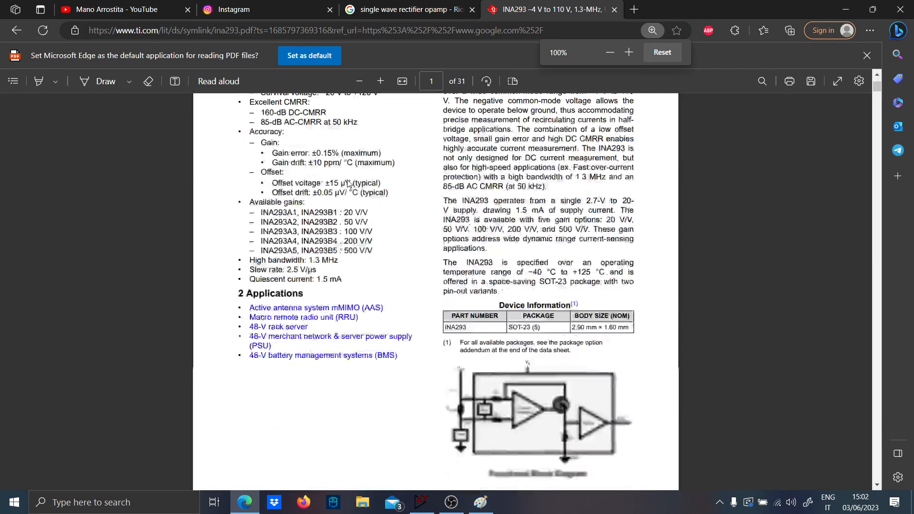
pyautogui.scroll(8, 359, 194)
pyautogui.scroll(3, 498, 241)
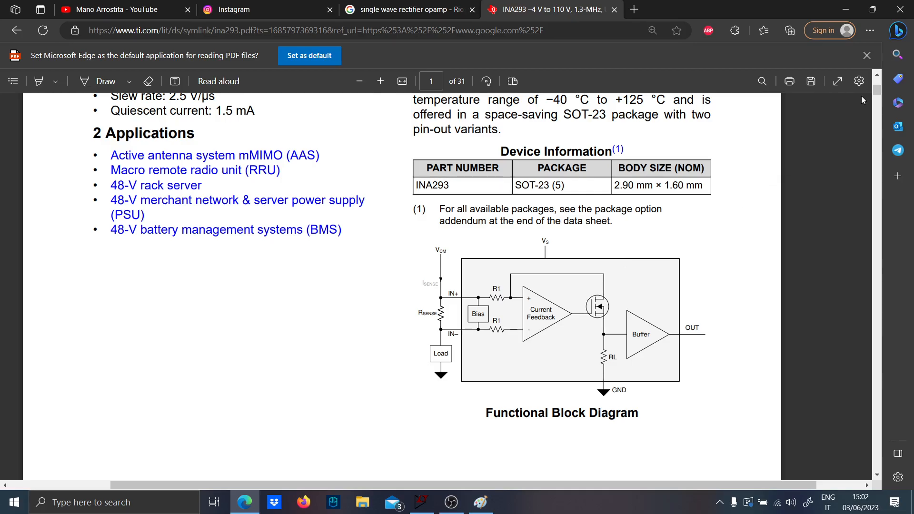
pyautogui.moveTo(876, 90); pyautogui.dragTo(872, 124)
pyautogui.moveTo(873, 131); pyautogui.dragTo(827, 296)
pyautogui.scroll(2, 269, 222)
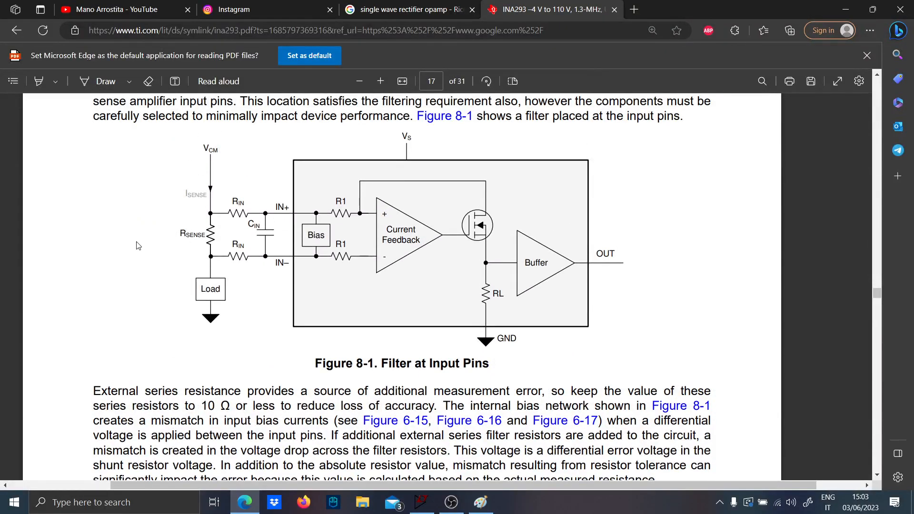
pyautogui.scroll(5, 137, 246)
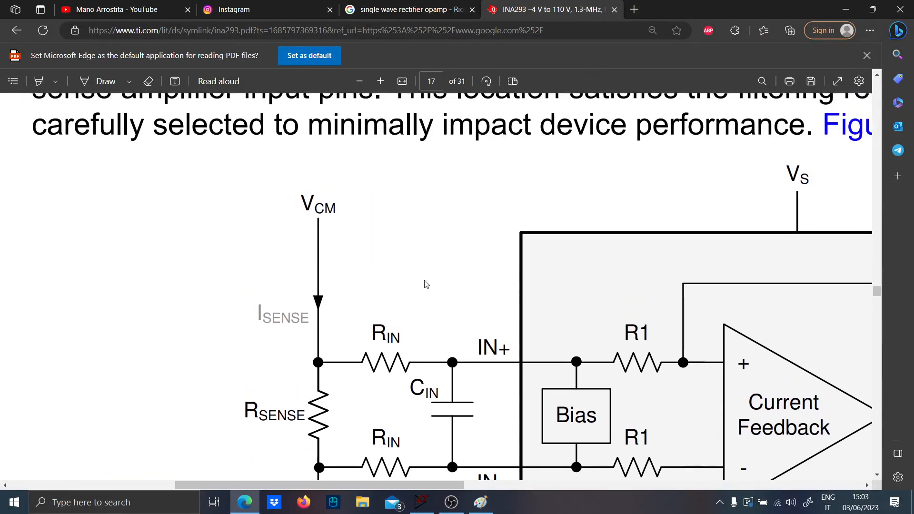
pyautogui.scroll(-5, 426, 284)
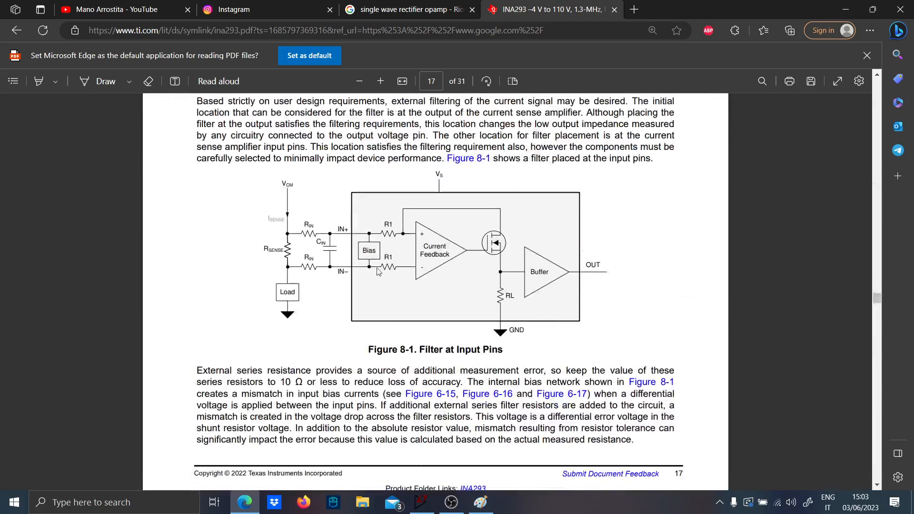
pyautogui.scroll(4, 378, 271)
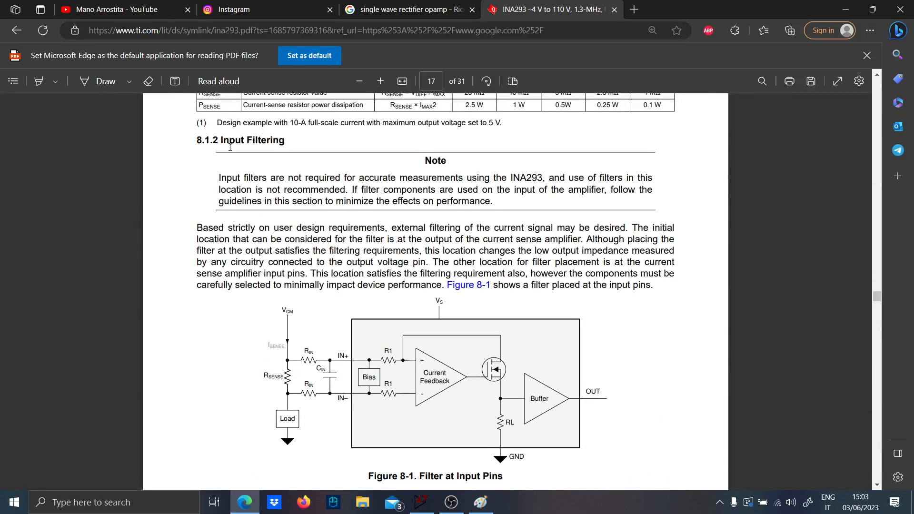
# - Read the section 8.1.2 note on input filtering, the gain error equations and Table 8-2
pyautogui.moveTo(219, 178); pyautogui.dragTo(553, 183)
pyautogui.scroll(-8, 348, 197)
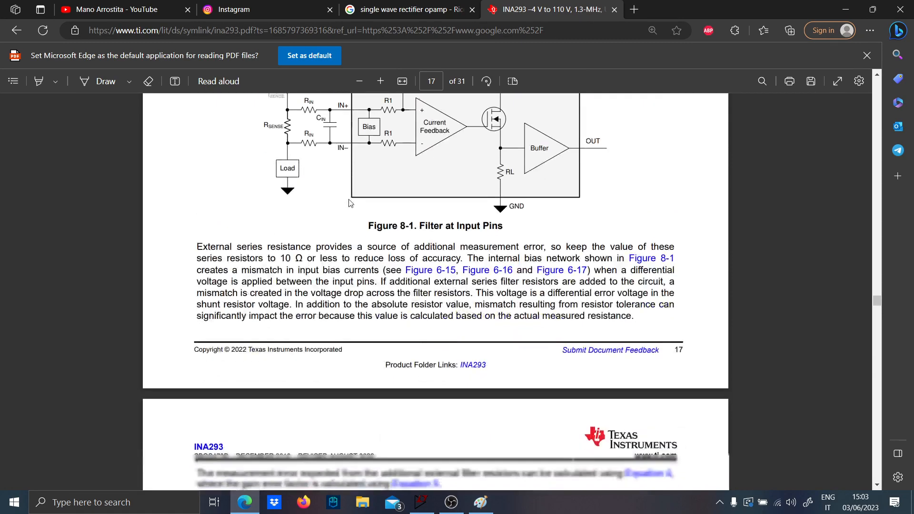
pyautogui.scroll(1, 341, 232)
pyautogui.scroll(-2, 341, 234)
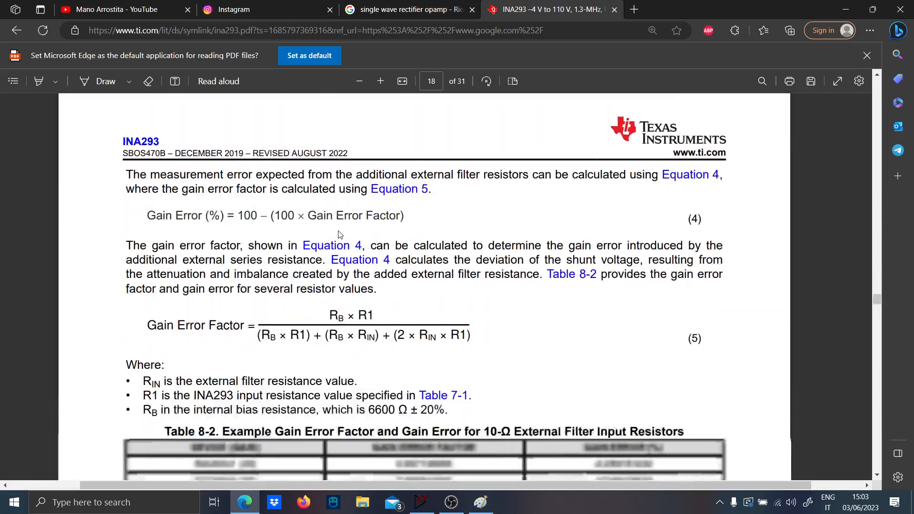
pyautogui.scroll(-2, 316, 244)
pyautogui.scroll(-6, 332, 216)
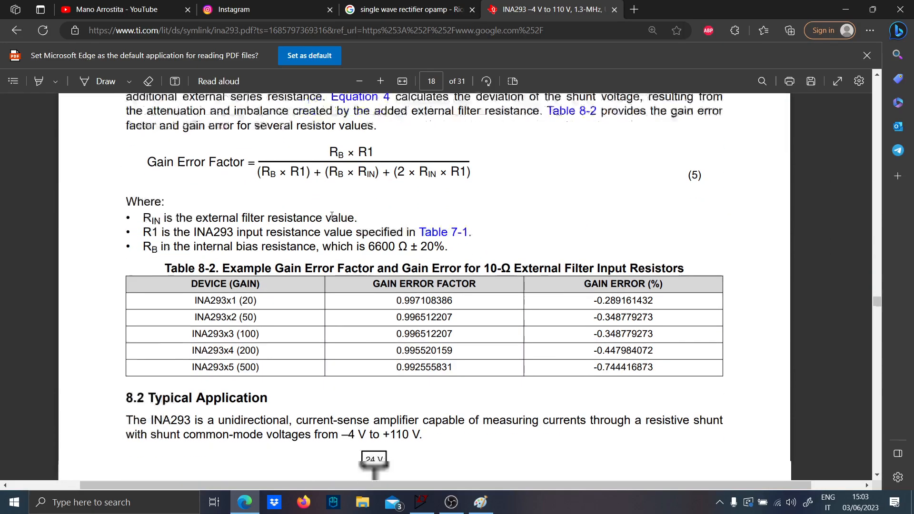
pyautogui.scroll(10, 332, 217)
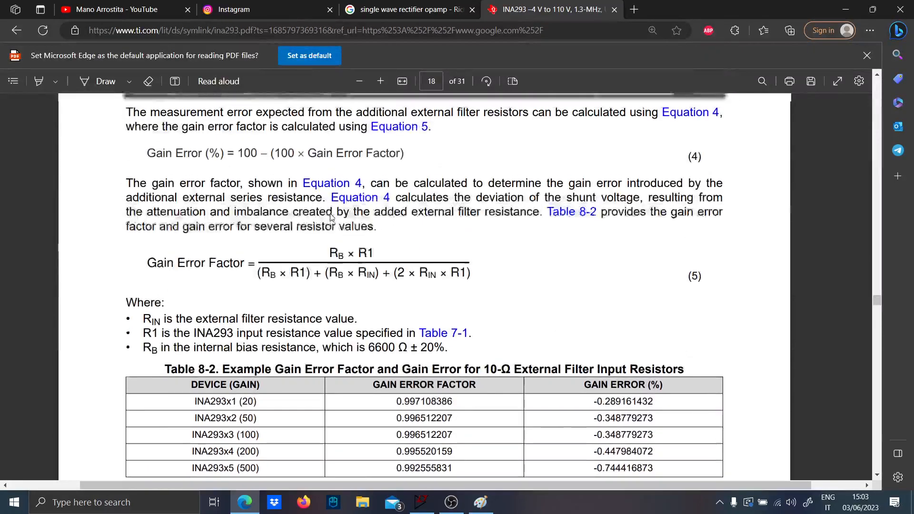
# - Return to LTspice and maximize the Draft3 schematic
pyautogui.click(491, 505)
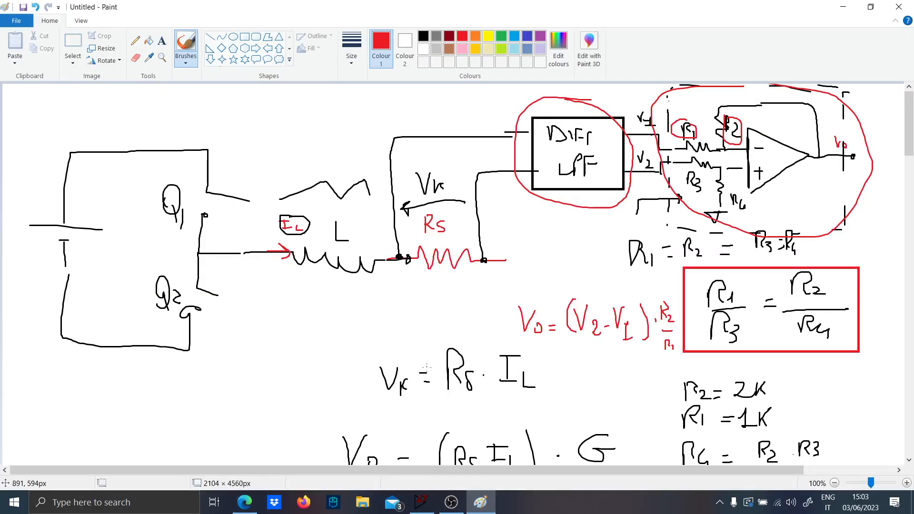
pyautogui.click(471, 507)
pyautogui.click(422, 506)
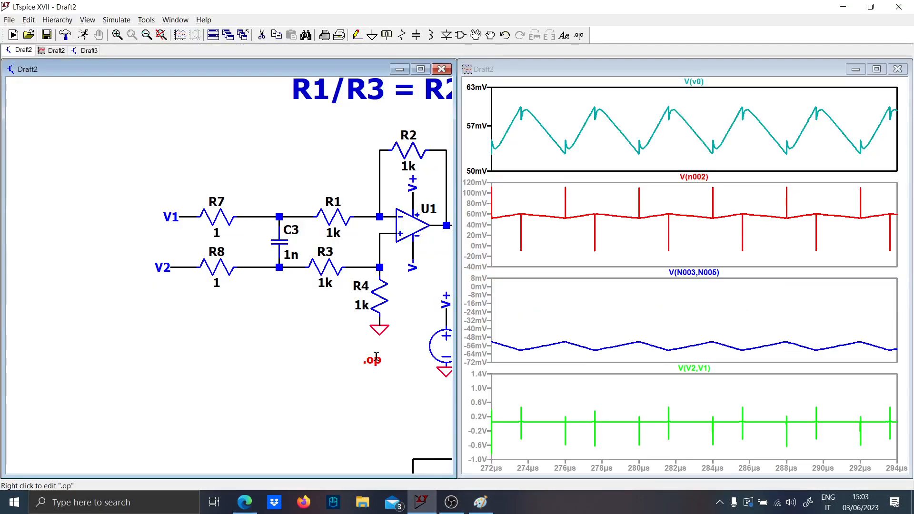
pyautogui.click(85, 50)
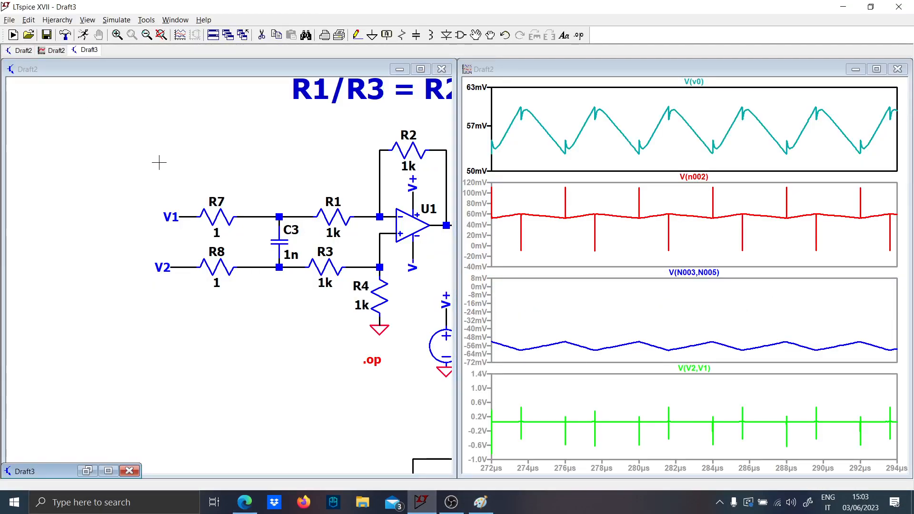
pyautogui.click(108, 471)
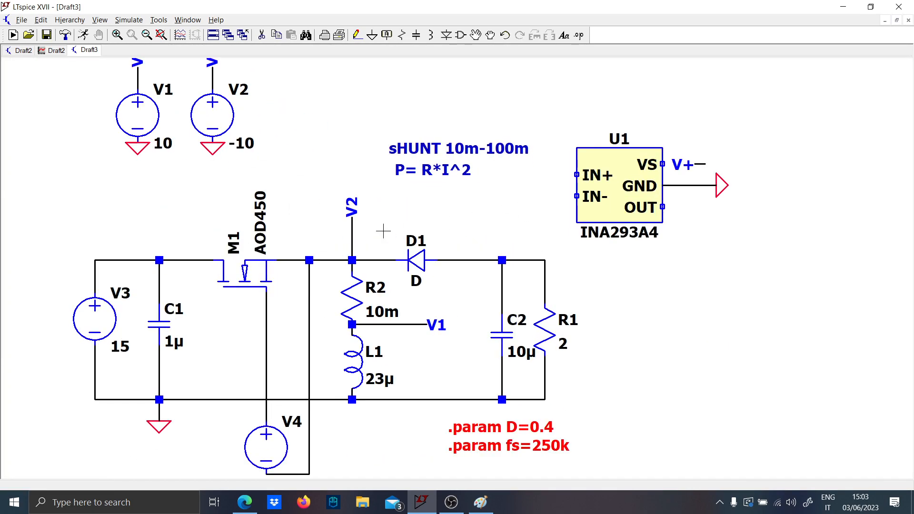
# - Wire the V2 node above the shunt resistor to IN+ of the INA293A4 and the V1 node to IN-
pyautogui.click(352, 228)
pyautogui.click(576, 175)
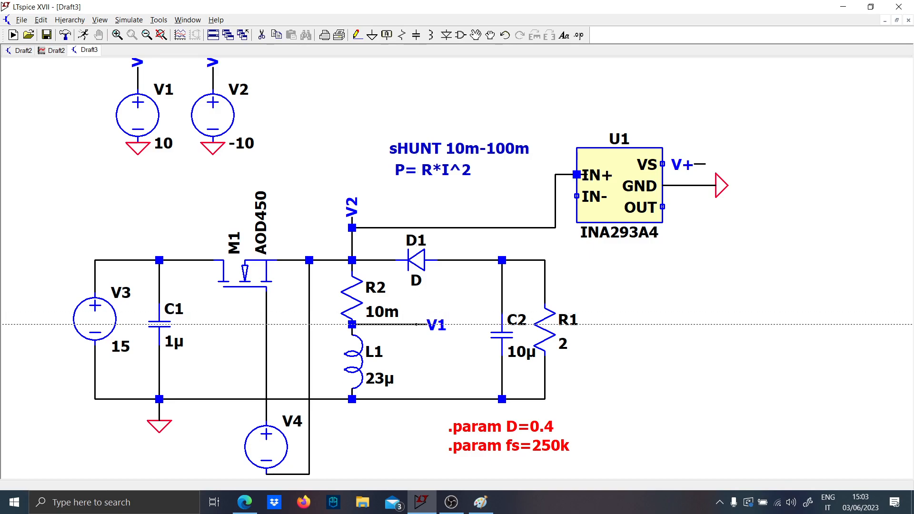
pyautogui.click(425, 325)
pyautogui.click(566, 238)
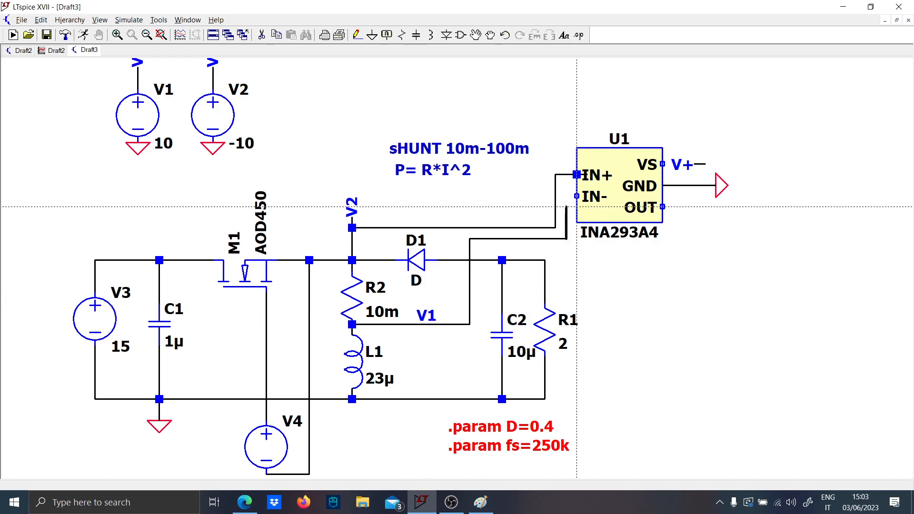
pyautogui.click(577, 195)
# - Add a short wire to the OUT pin of U1 and connect the V+ supply net to its VS pin
pyautogui.click(663, 207)
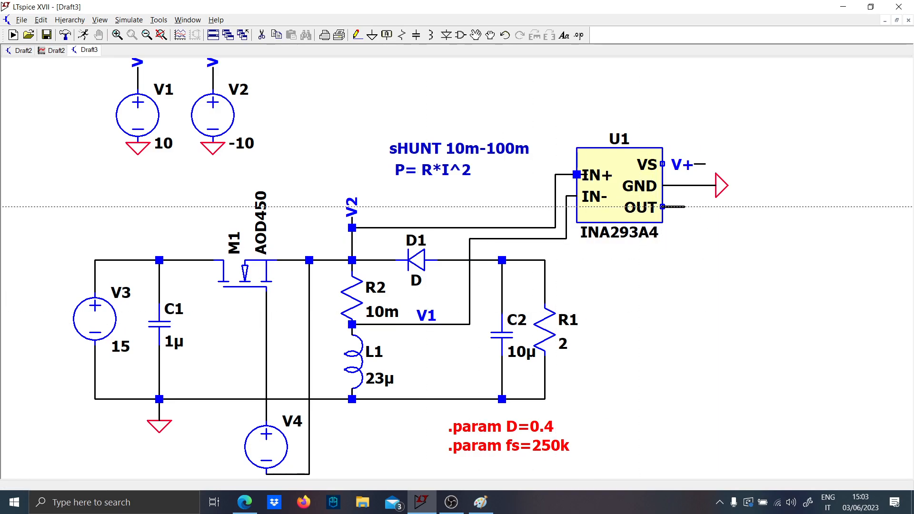
pyautogui.click(705, 206)
pyautogui.press('Escape')
pyautogui.moveTo(695, 169)
pyautogui.mouseDown()
pyautogui.moveTo(678, 163)
pyautogui.moveTo(705, 159)
pyautogui.mouseUp()
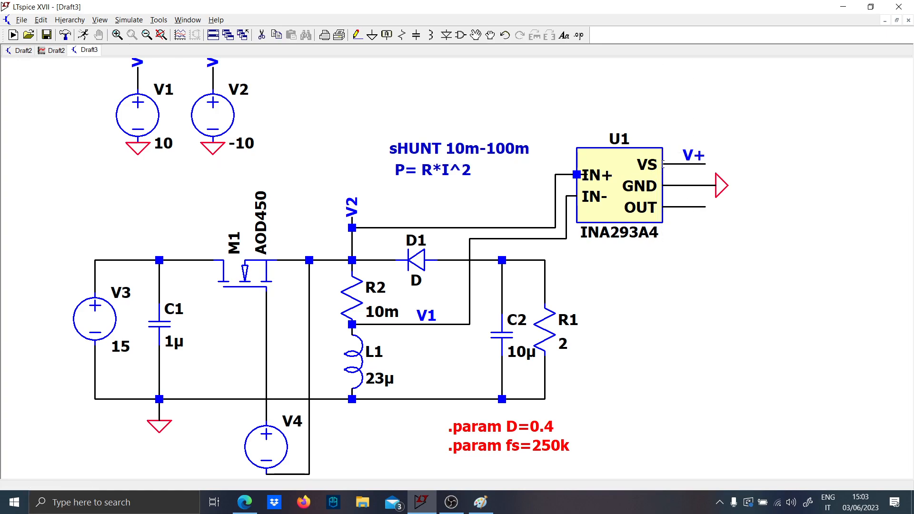
# - Try to run the Draft3 simulation and inspect the INA293A4 symbol used by U1
pyautogui.click(85, 35)
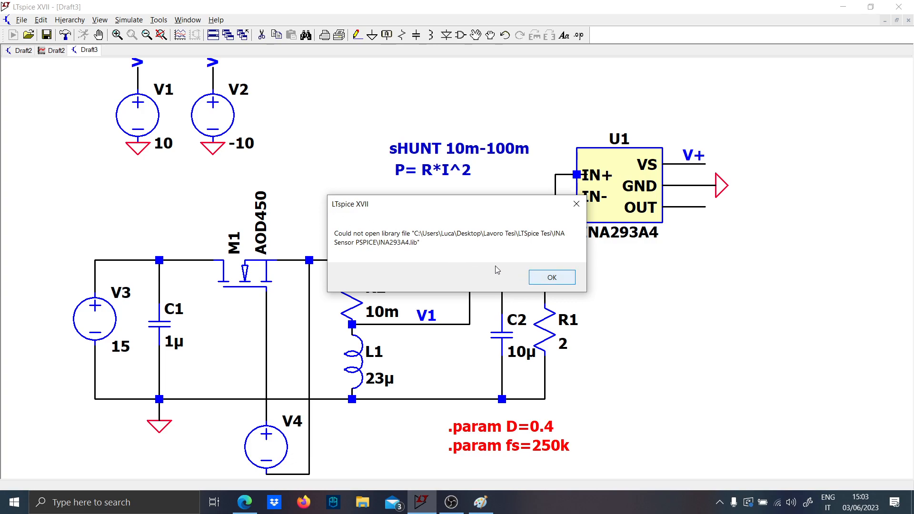
pyautogui.press('Return')
pyautogui.rightClick(622, 213)
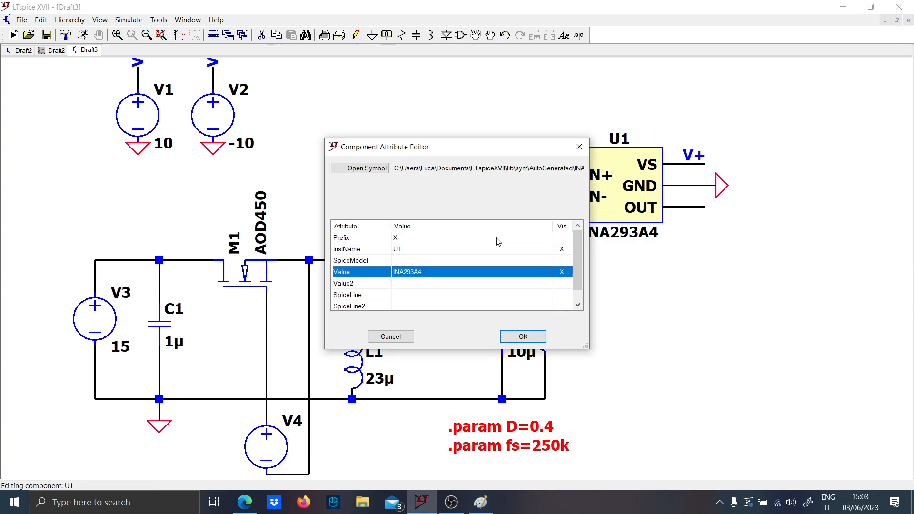
pyautogui.click(366, 167)
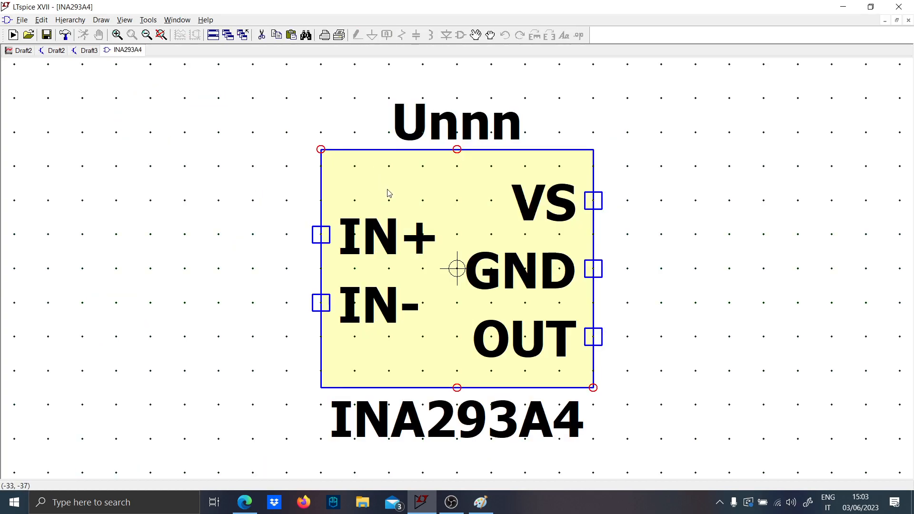
pyautogui.click(78, 21)
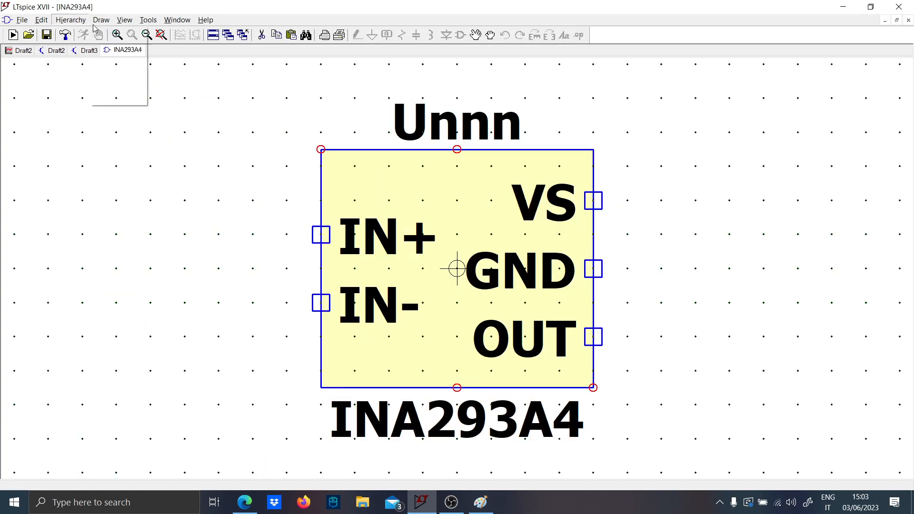
pyautogui.click(82, 40)
pyautogui.rightClick(120, 50)
pyautogui.click(129, 72)
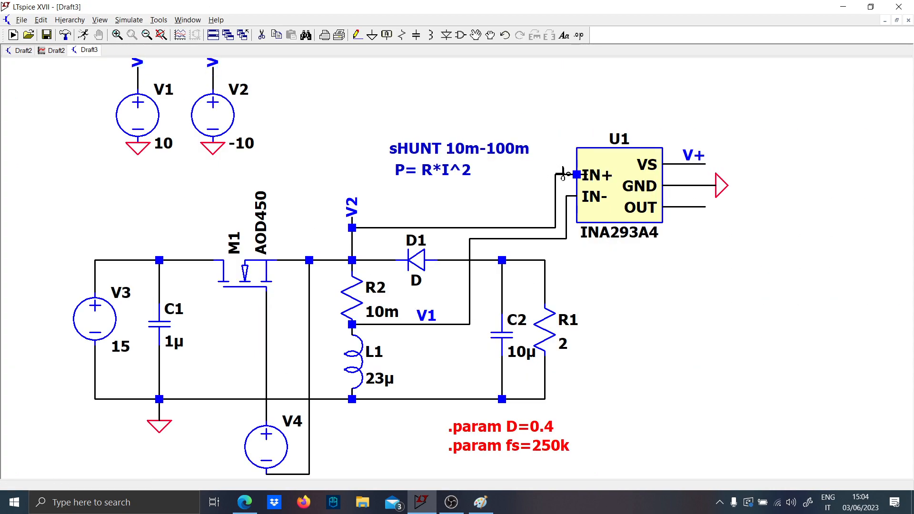
# - Check the INA293A4 entry among the AutoGenerated component symbols without placing it
pyautogui.press('F2')
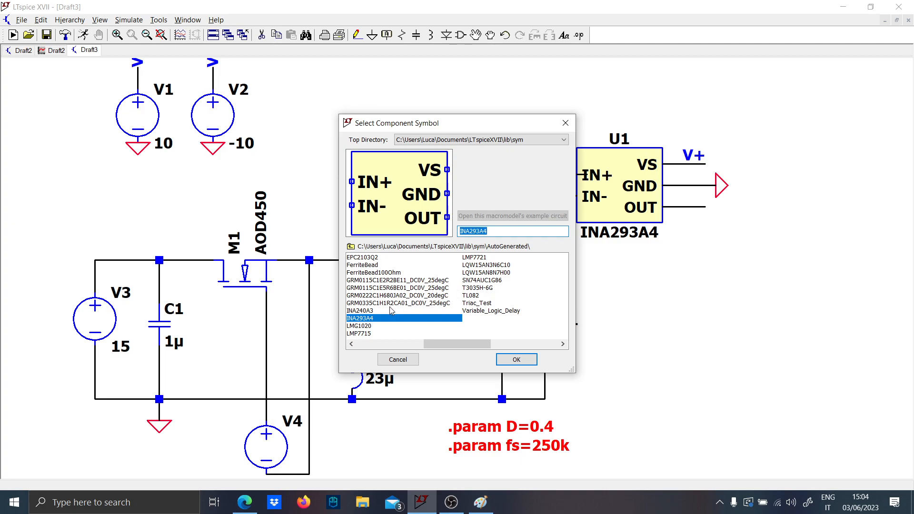
pyautogui.click(380, 326)
pyautogui.press('Up')
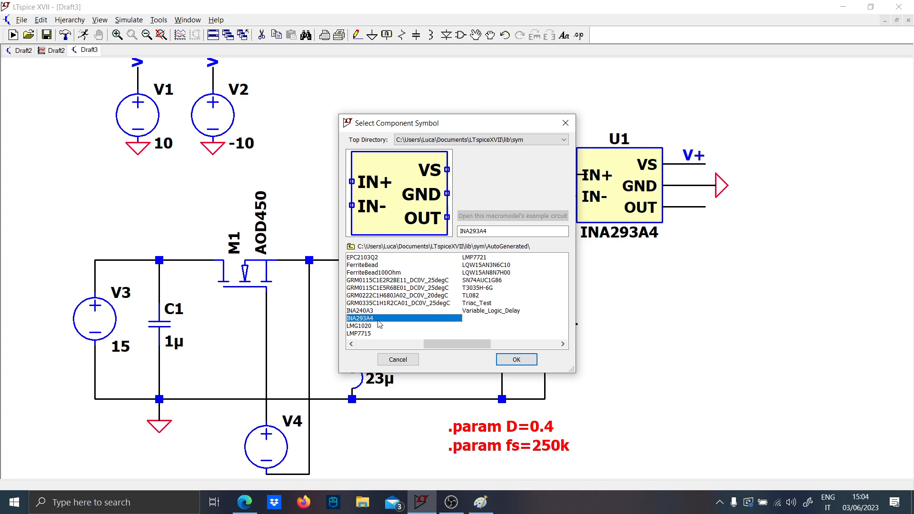
pyautogui.press('Escape')
# - Switch to Edge, search for "ina293 LIB FILER" in a new tab and open the Mouser INA293B3IDBVR result
pyautogui.click(244, 502)
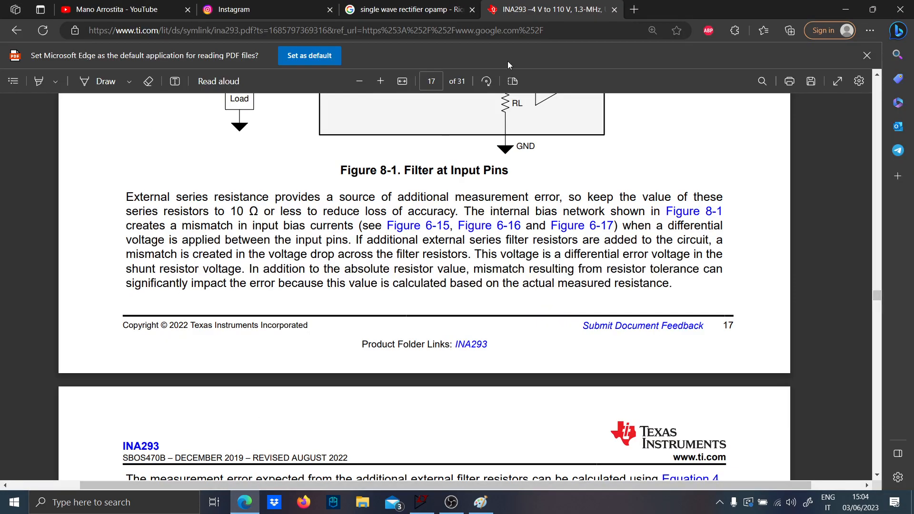
pyautogui.click(634, 10)
pyautogui.write('ina293')
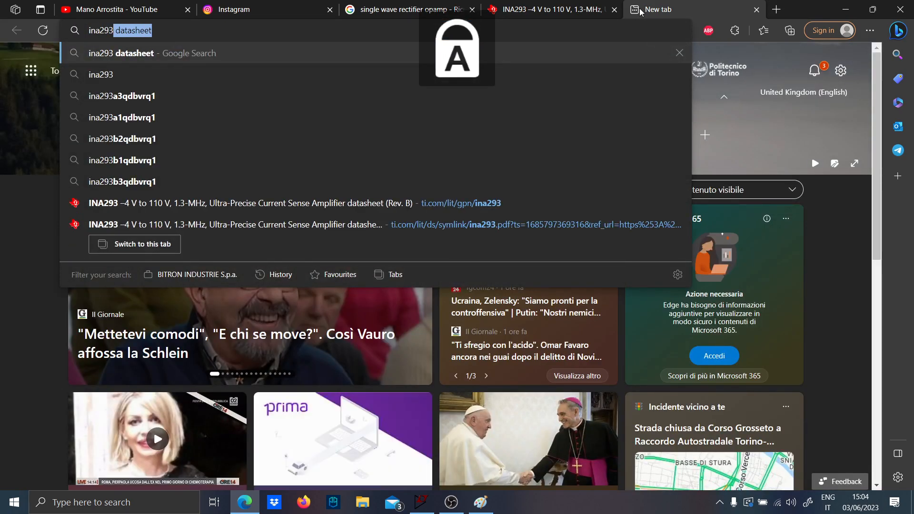
pyautogui.write(' LIB FILER')
pyautogui.press('Return')
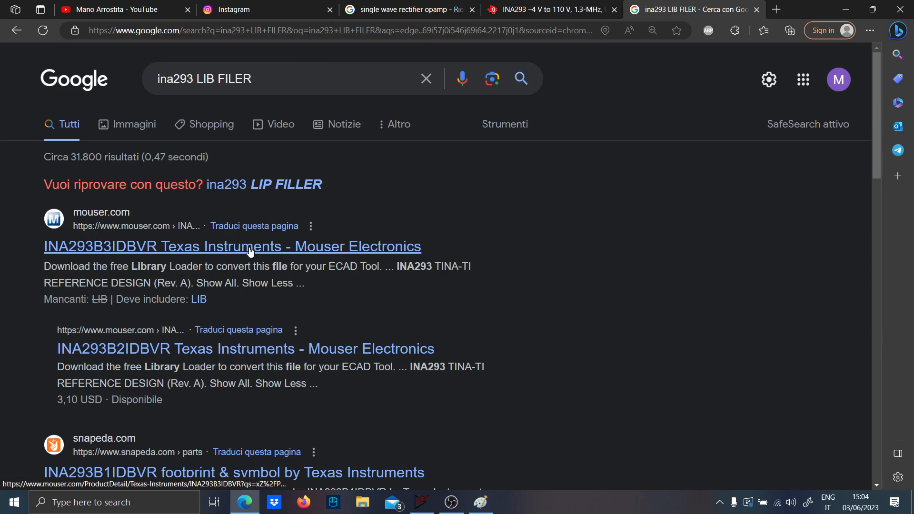
pyautogui.click(251, 252)
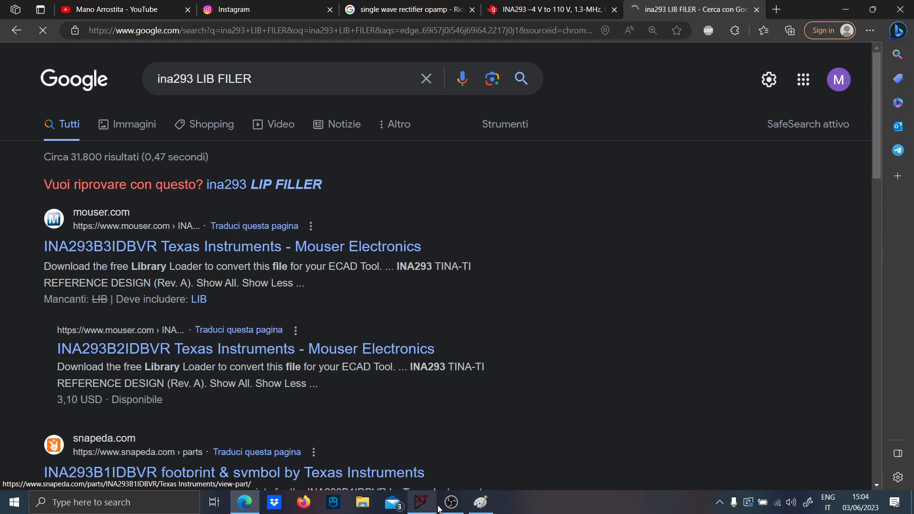
pyautogui.click(428, 500)
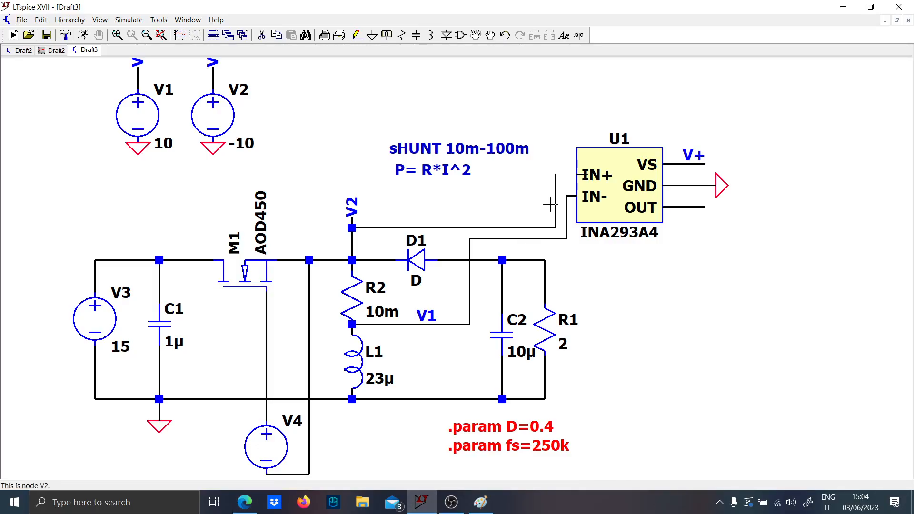
pyautogui.click(577, 175)
pyautogui.click(410, 497)
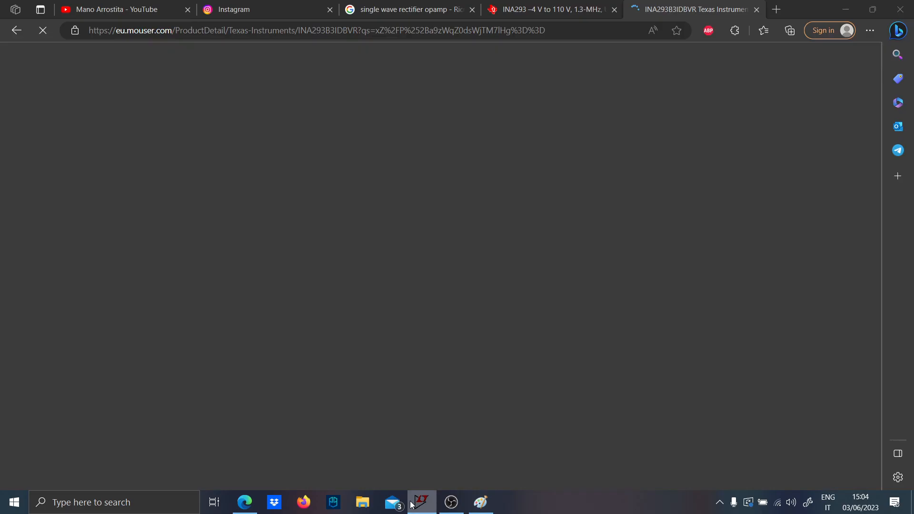
# - Choose Italia as the Mouser location and look for the INA293 SPICE models among the INA293B3IDBVR product documents
pyautogui.scroll(-3, 335, 371)
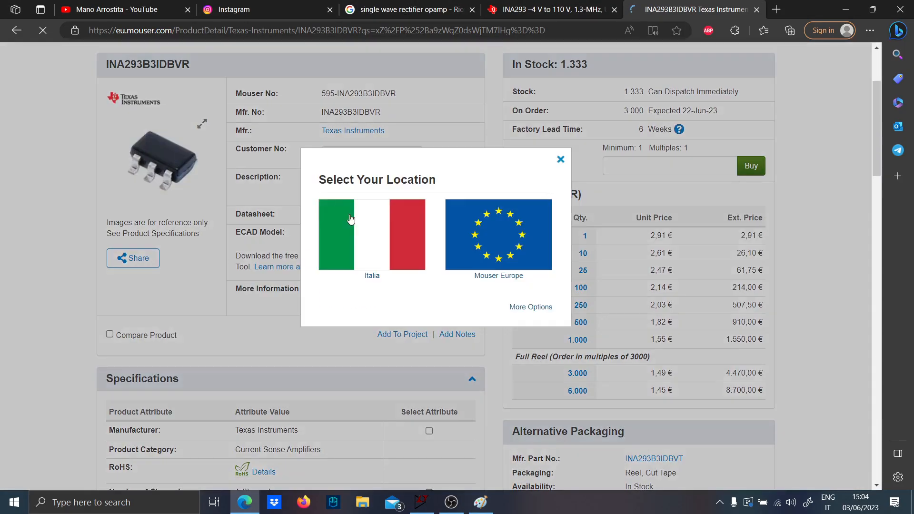
pyautogui.click(479, 170)
pyautogui.click(174, 311)
pyautogui.scroll(-2, 171, 314)
pyautogui.scroll(1, 185, 310)
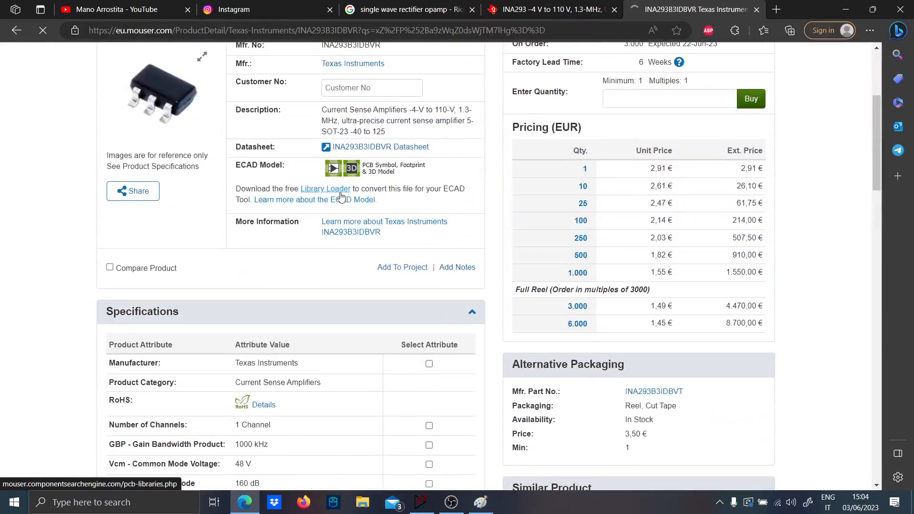
pyautogui.scroll(-12, 300, 240)
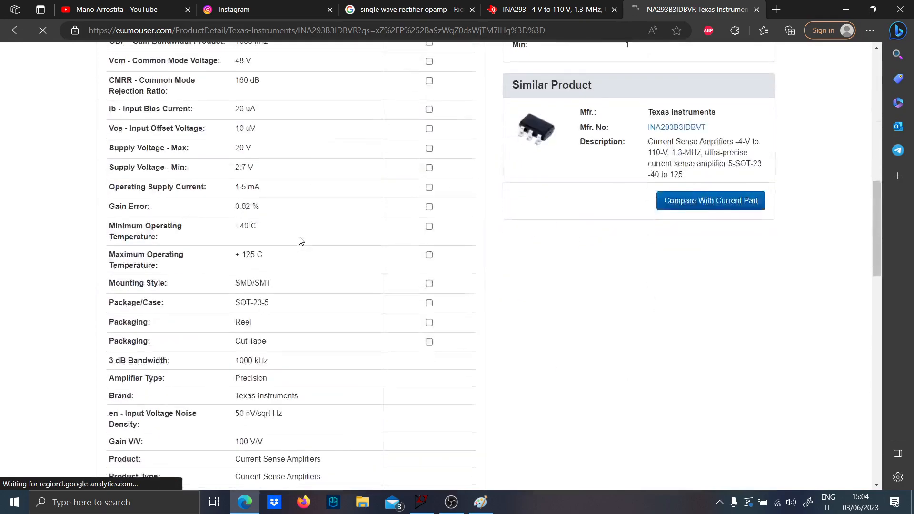
pyautogui.scroll(-1, 300, 241)
pyautogui.scroll(-11, 233, 362)
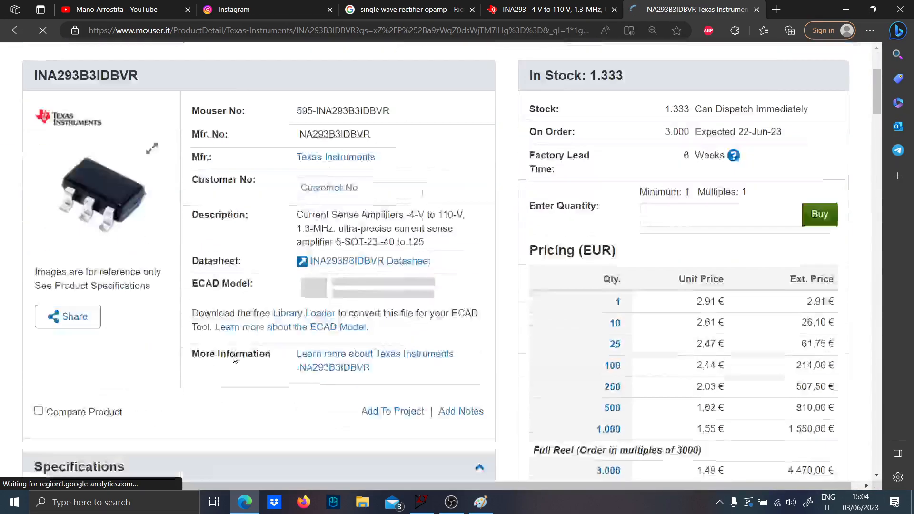
pyautogui.scroll(-15, 243, 351)
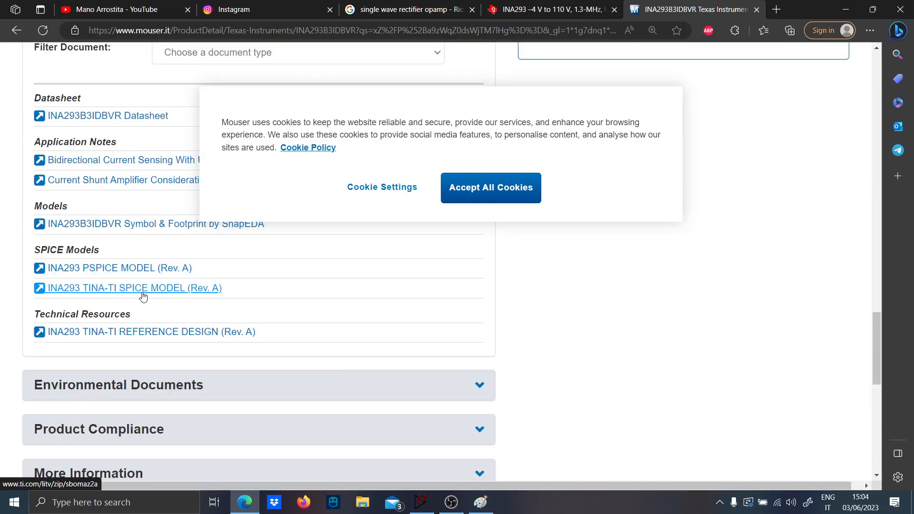
pyautogui.scroll(1, 147, 292)
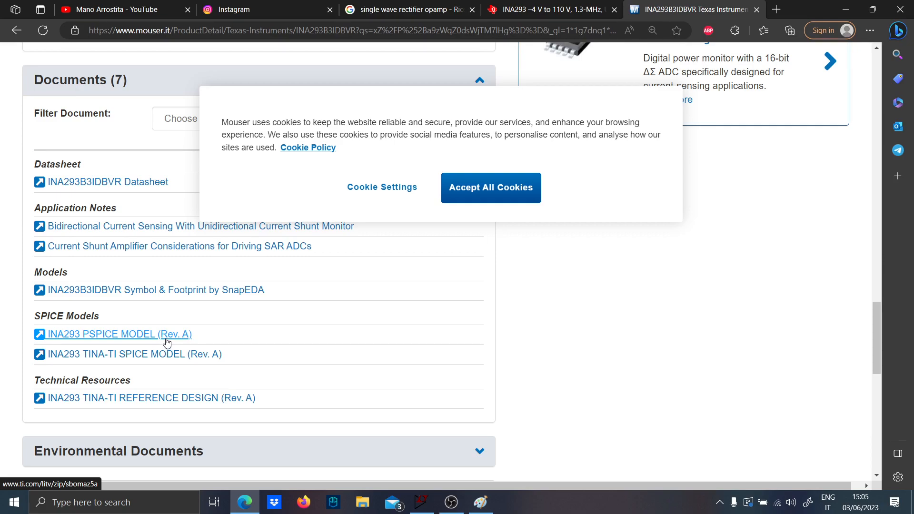
# - Download the INA293 PSPICE MODEL (Rev. A) from Mouser, keep the blocked file anyway, and open sbomaz5a.zip in WinRAR
pyautogui.click(166, 341)
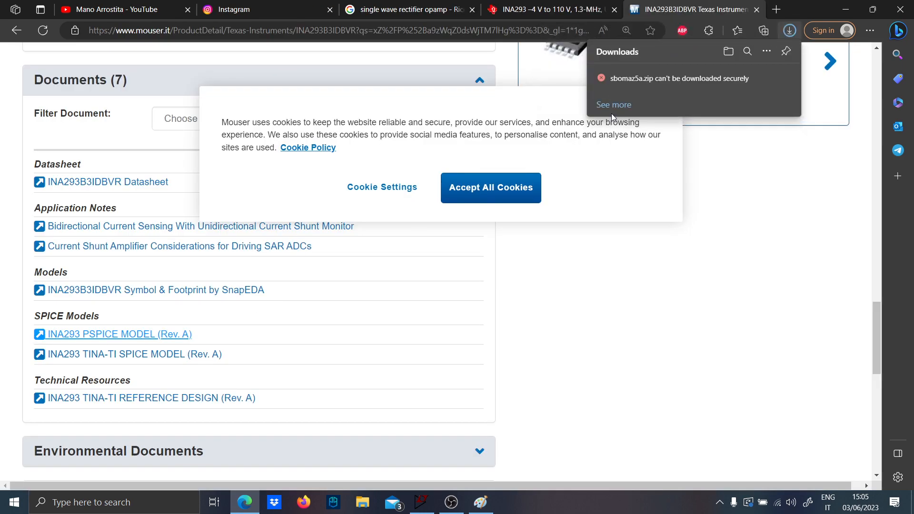
pyautogui.moveTo(652, 81)
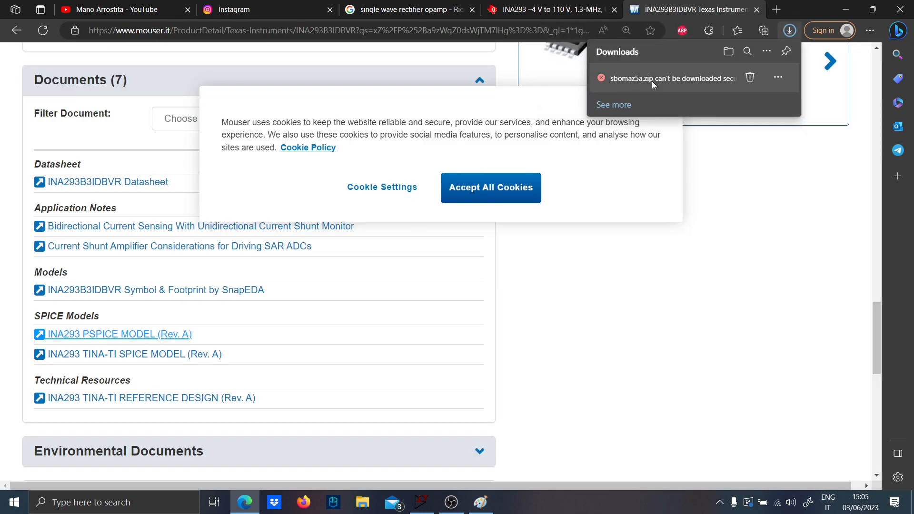
pyautogui.click(774, 79)
pyautogui.click(717, 114)
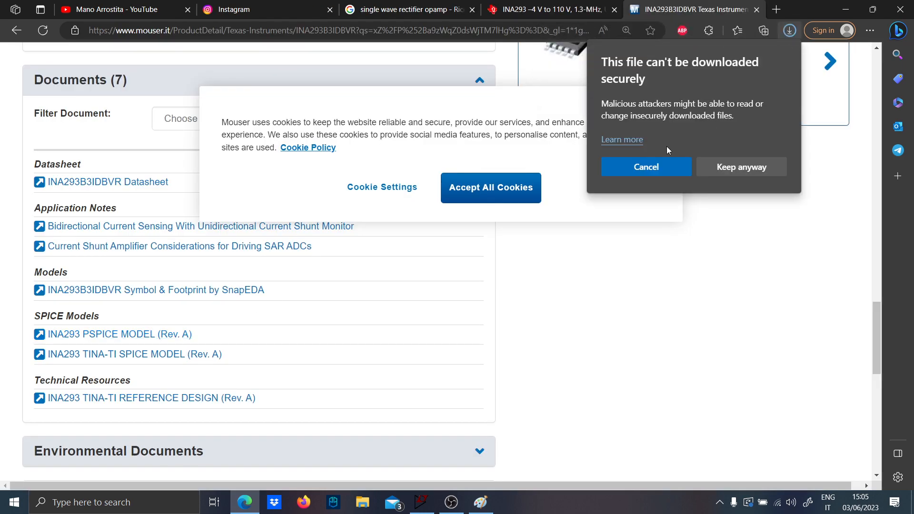
pyautogui.click(721, 167)
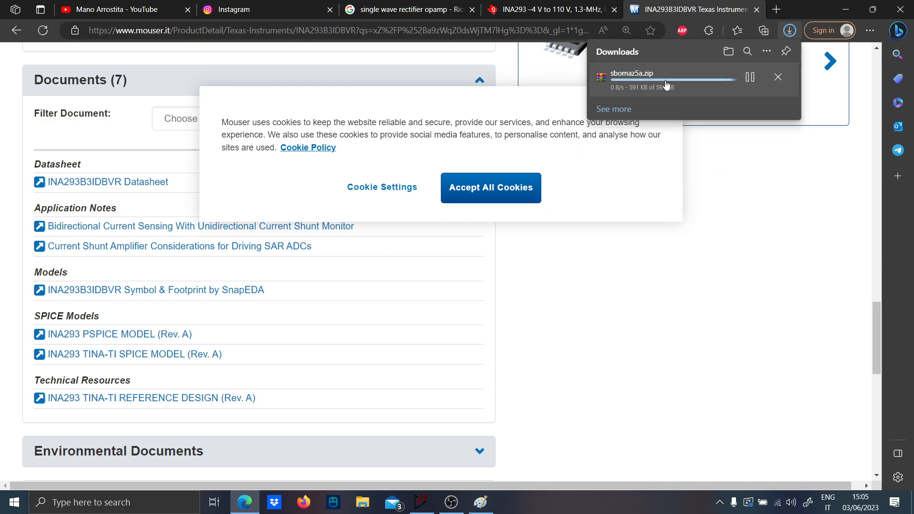
pyautogui.click(623, 83)
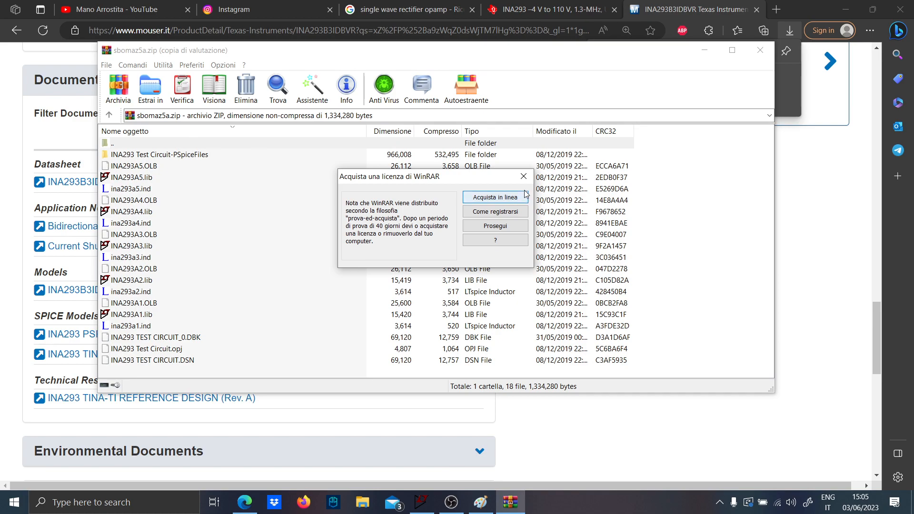
pyautogui.click(530, 174)
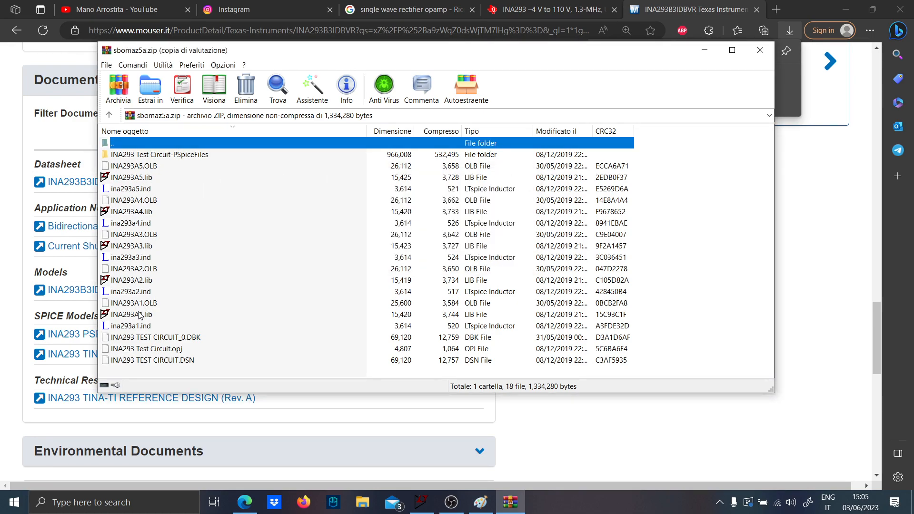
# - Open INA293A2.lib from within the archive and generate an LTspice symbol from its .SUBCKT INA293A2 line
pyautogui.doubleClick(141, 281)
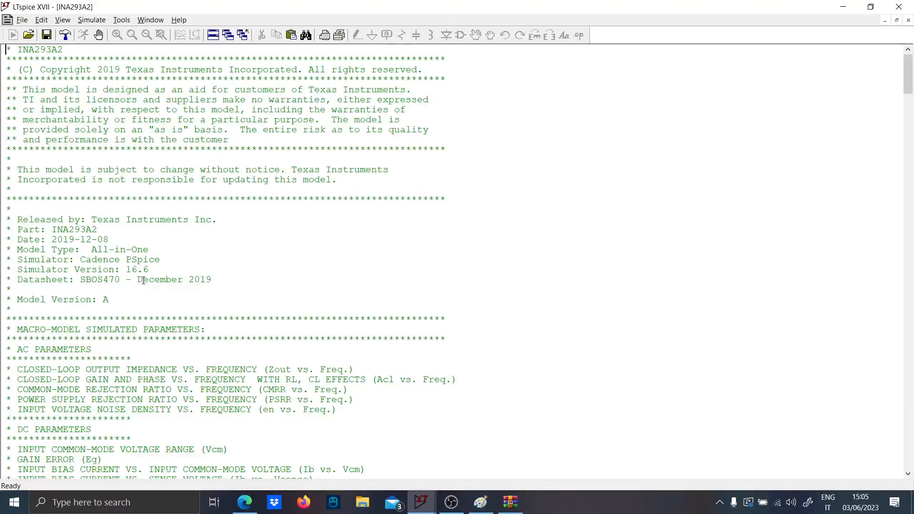
pyautogui.click(468, 275)
pyautogui.scroll(-5, 897, 110)
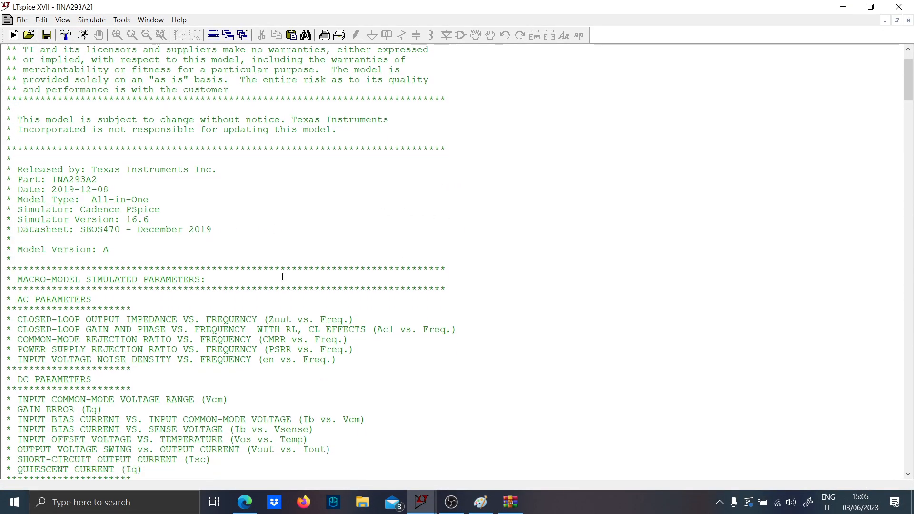
pyautogui.moveTo(907, 94)
pyautogui.mouseDown()
pyautogui.moveTo(907, 80)
pyautogui.moveTo(907, 186)
pyautogui.moveTo(907, 104)
pyautogui.mouseUp()
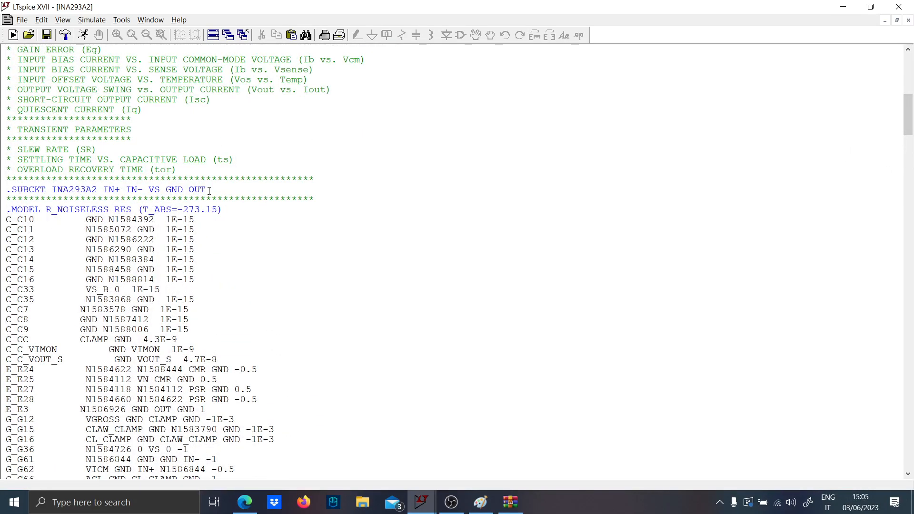
pyautogui.moveTo(209, 190); pyautogui.dragTo(6, 191)
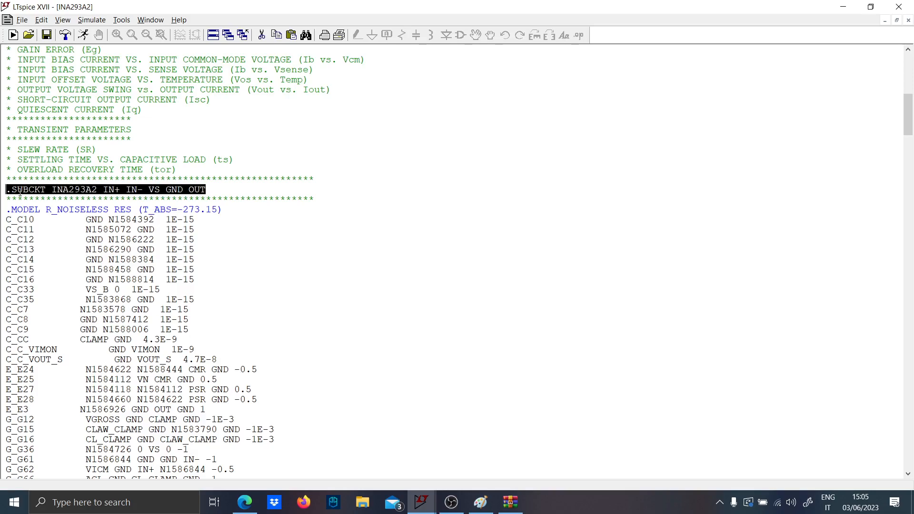
pyautogui.rightClick(20, 193)
pyautogui.click(57, 360)
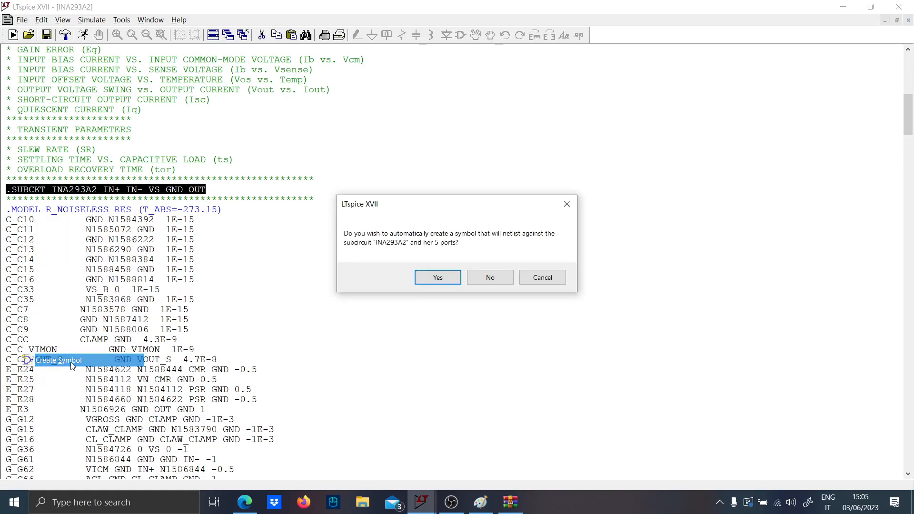
pyautogui.click(418, 278)
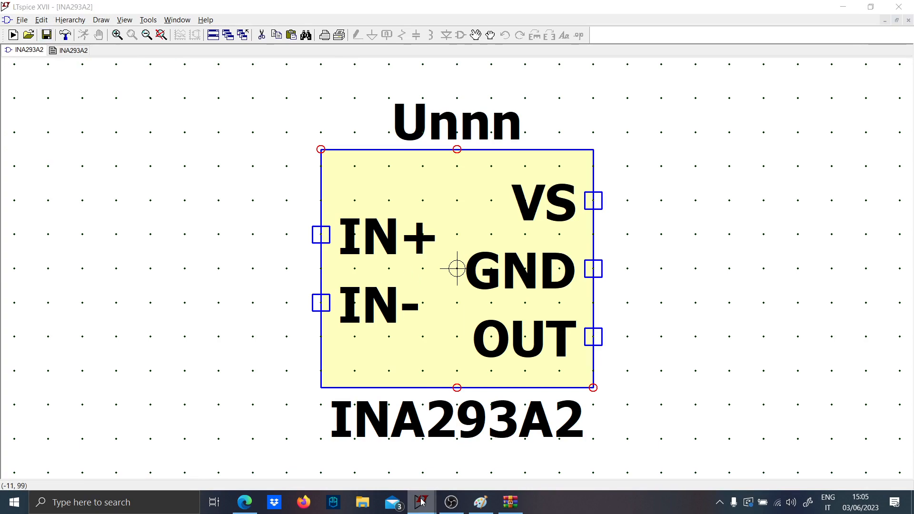
# - Return to the Draft3 schematic and check U1's symbol selection for the new part, reselecting the LTspiceXVII\lib\sym directory
pyautogui.moveTo(421, 502)
pyautogui.click(351, 449)
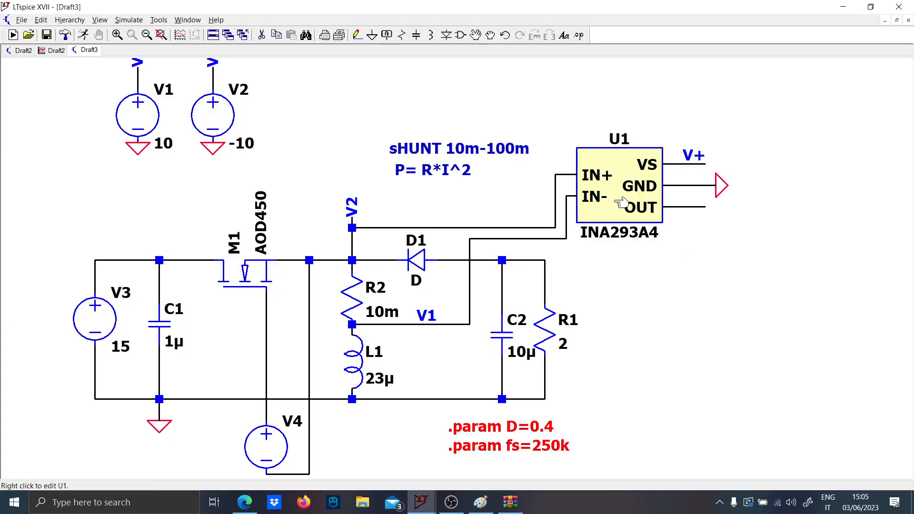
pyautogui.rightClick(621, 202)
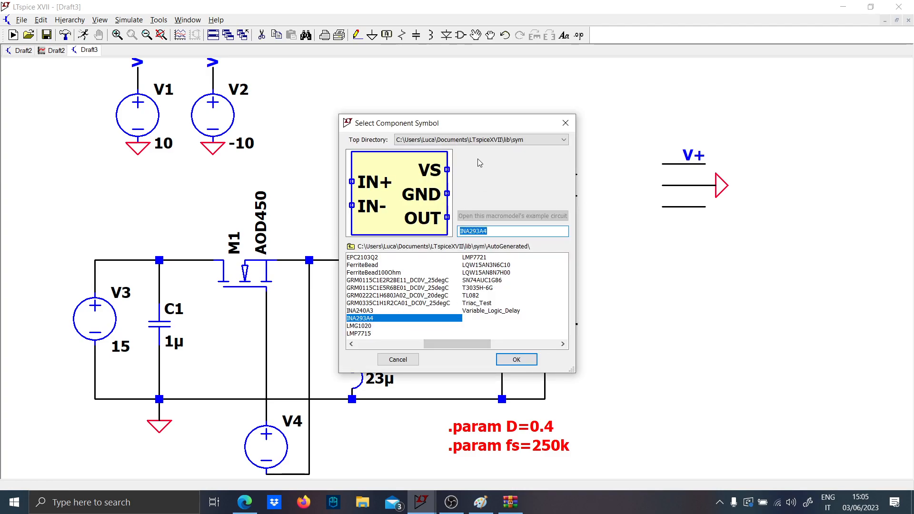
pyautogui.click(462, 140)
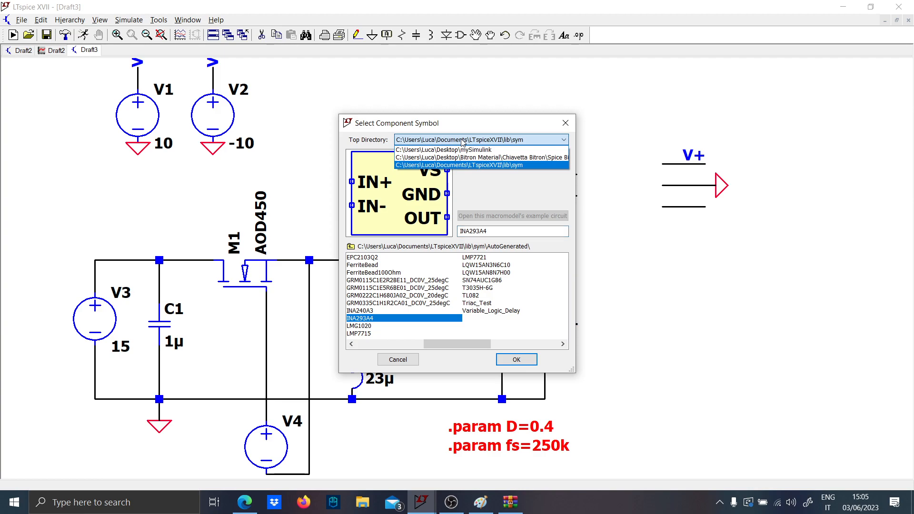
pyautogui.click(457, 165)
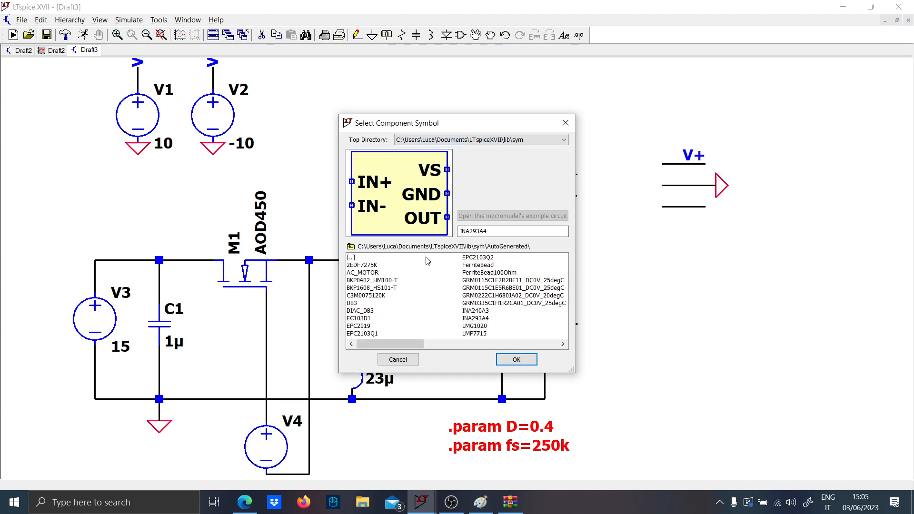
pyautogui.press('Escape')
# - Search the AutoGenerated component symbols for INA
pyautogui.press('F2')
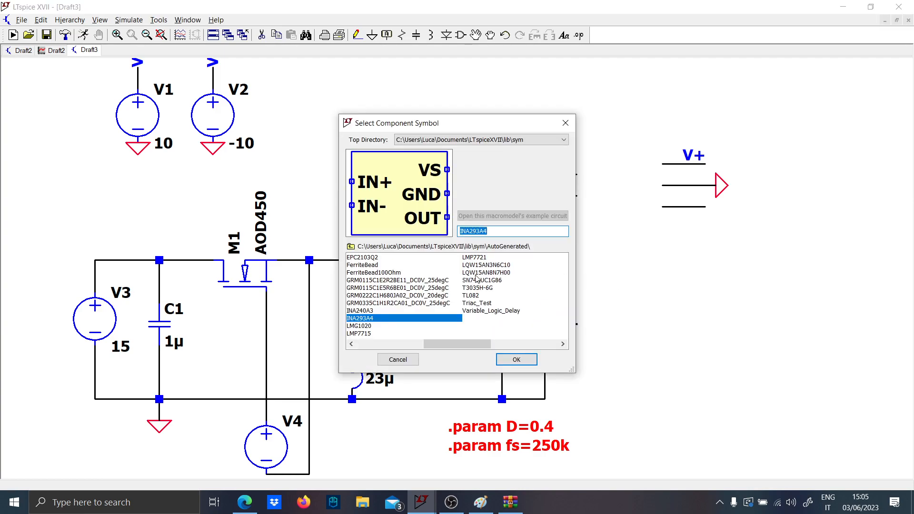
pyautogui.click(507, 233)
pyautogui.press('capslock')
pyautogui.write('INA')
pyautogui.press('capslock')
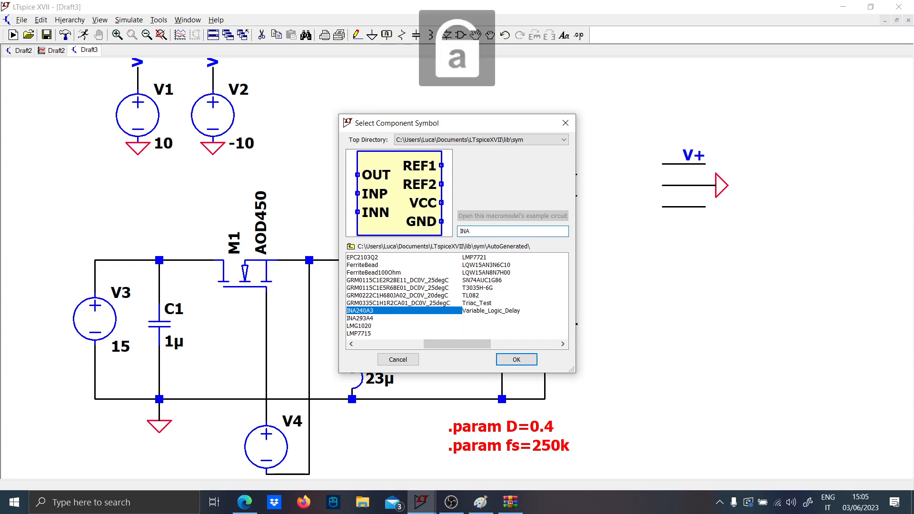
# - Switch back to WinRAR and add the changed files to the sbomaz5a.zip archive
pyautogui.click(501, 499)
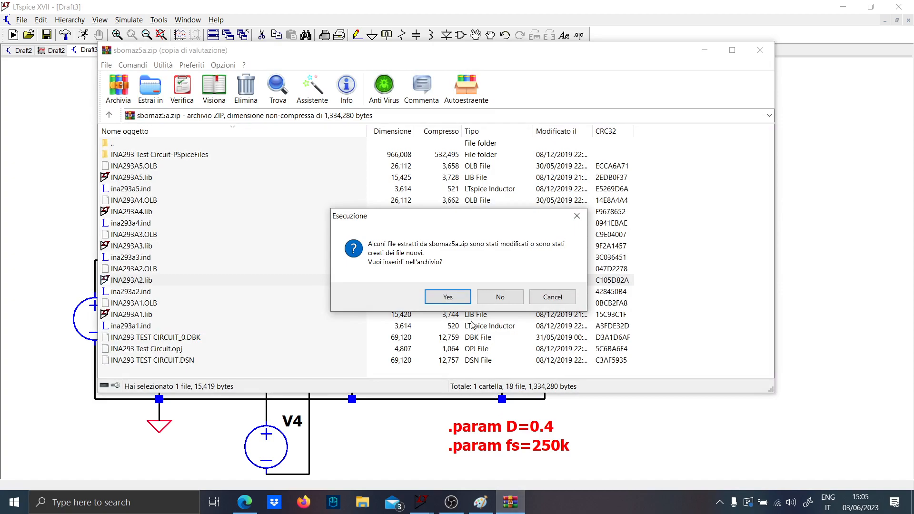
pyautogui.click(447, 297)
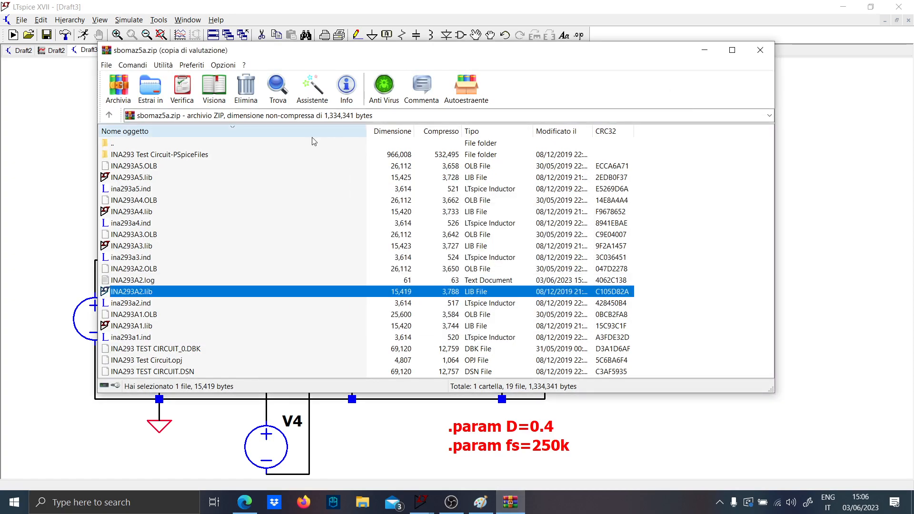
pyautogui.click(234, 143)
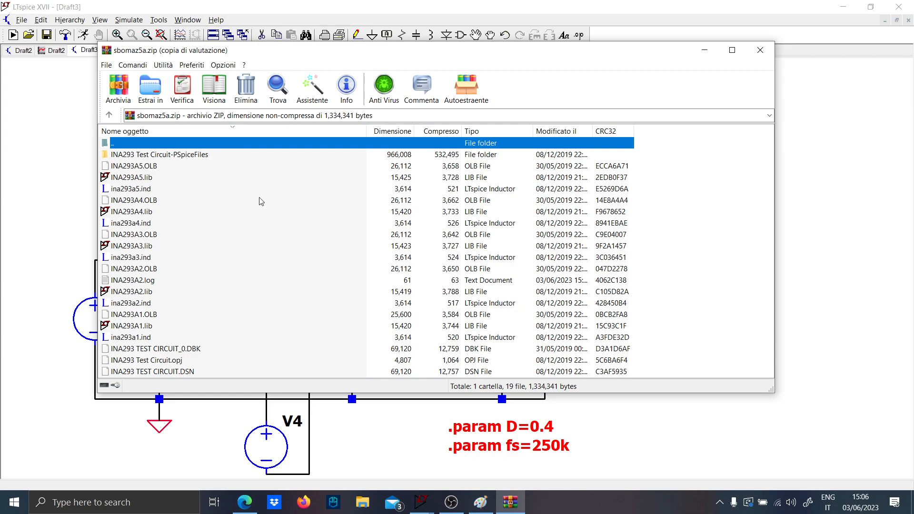
# - Switch to File Explorer, extract sbomaz5a in Downloads into its own sbomaz5a folder, and open that folder
pyautogui.click(363, 502)
pyautogui.click(189, 186)
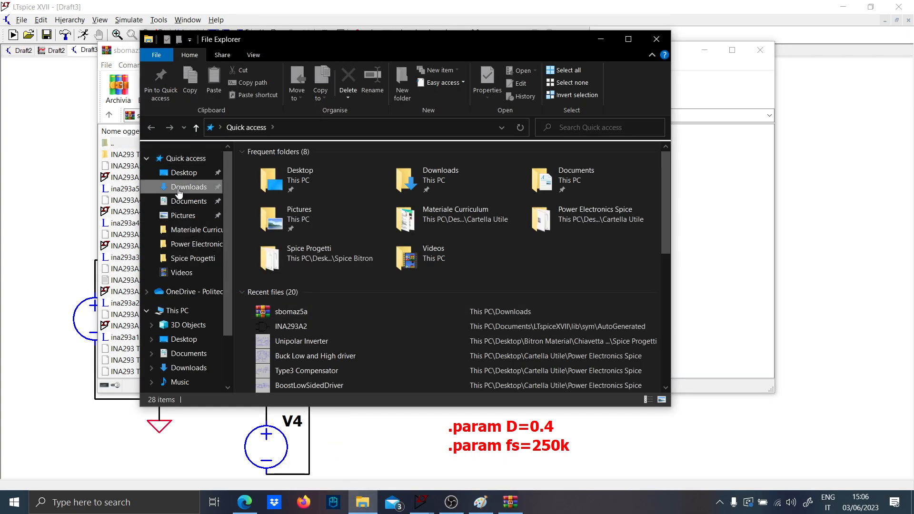
pyautogui.click(252, 182)
pyautogui.rightClick(254, 184)
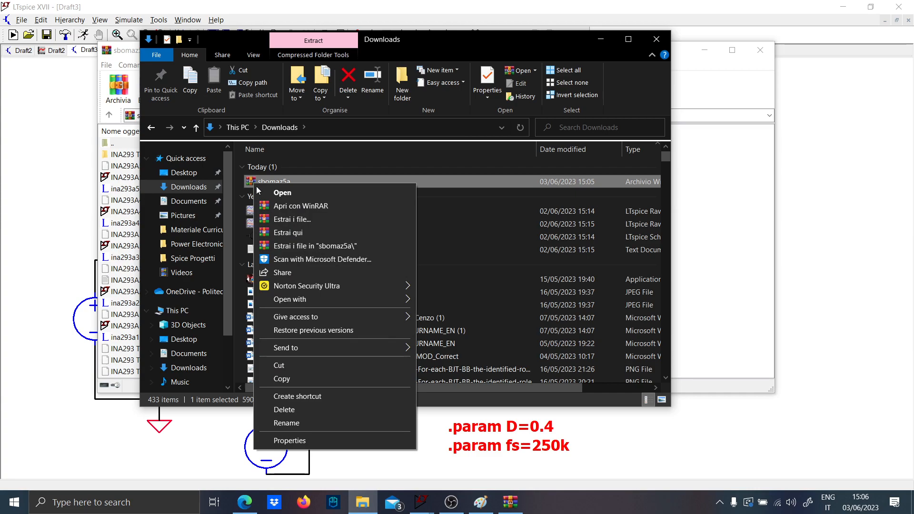
pyautogui.click(296, 250)
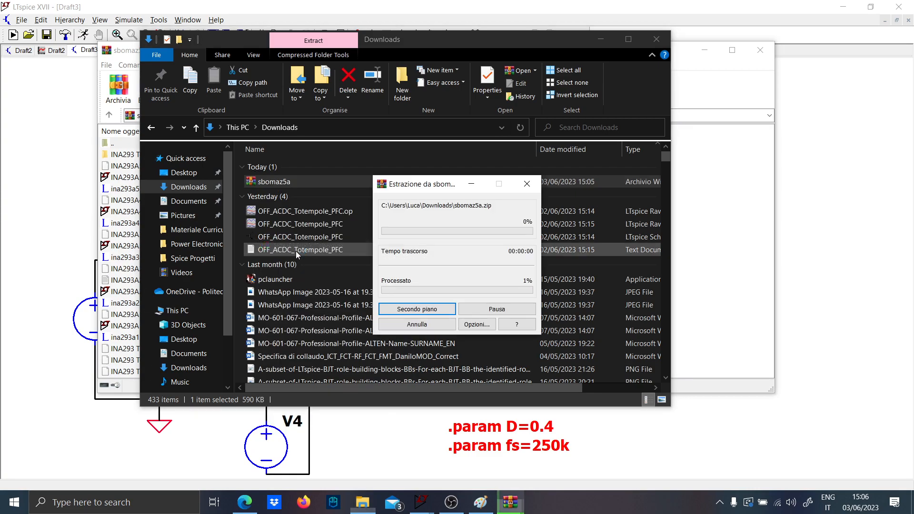
pyautogui.doubleClick(286, 194)
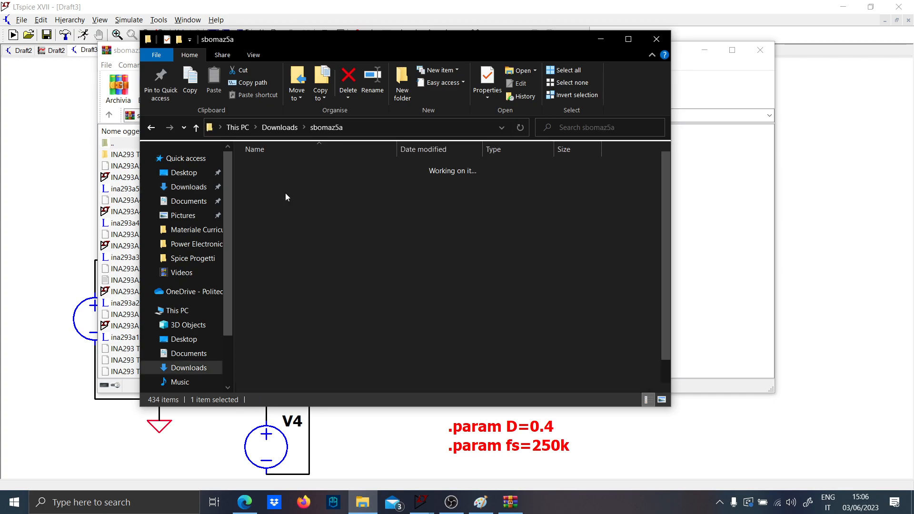
# - Open the extracted INA293A2 LIB file, generate a symbol from its .SUBCKT INA293A2 line, and close the library window
pyautogui.doubleClick(285, 270)
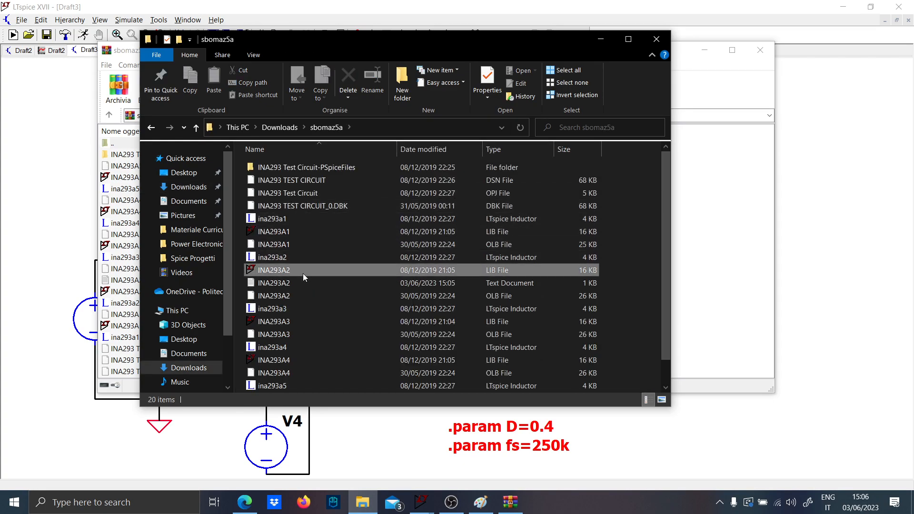
pyautogui.click(474, 272)
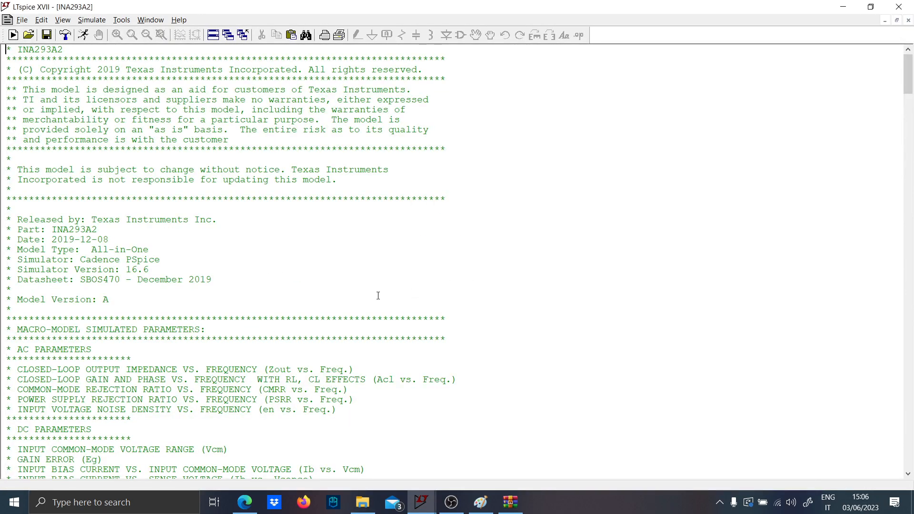
pyautogui.scroll(-6, 254, 383)
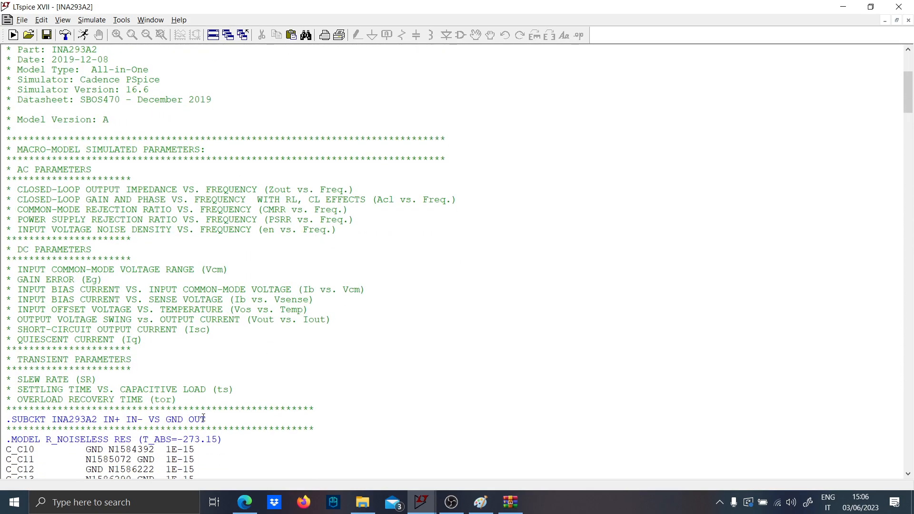
pyautogui.moveTo(204, 418); pyautogui.dragTo(10, 418)
pyautogui.rightClick(18, 418)
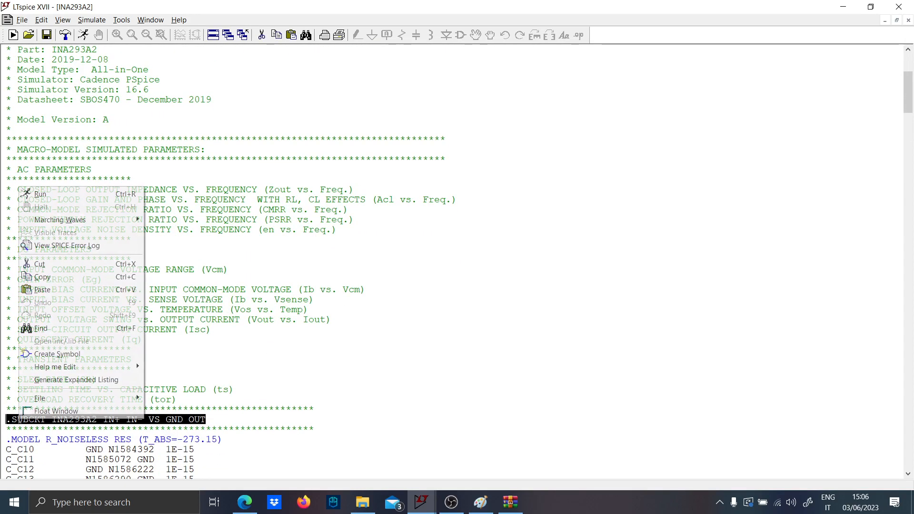
pyautogui.click(62, 354)
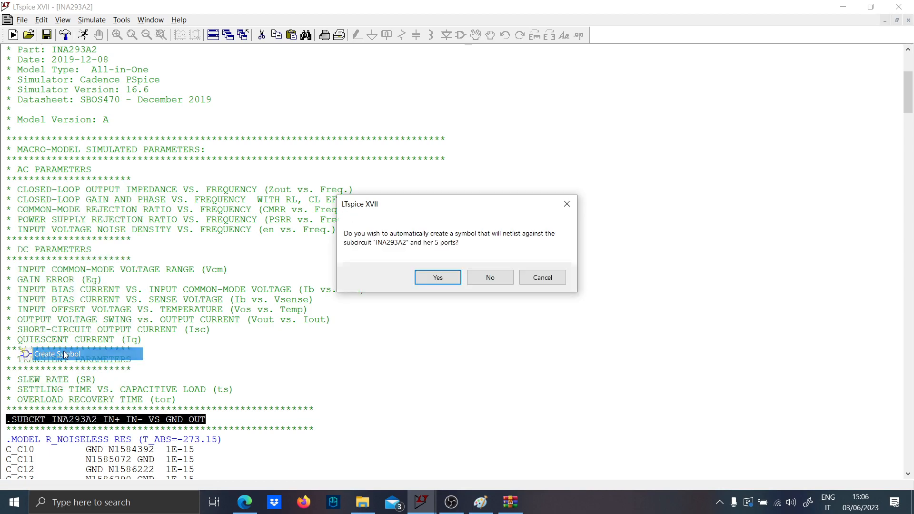
pyautogui.click(441, 279)
pyautogui.click(447, 291)
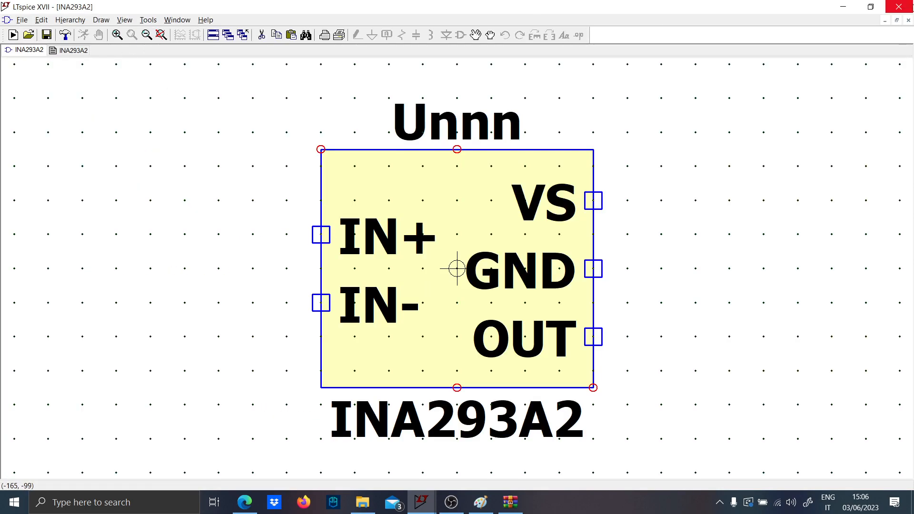
pyautogui.click(911, 7)
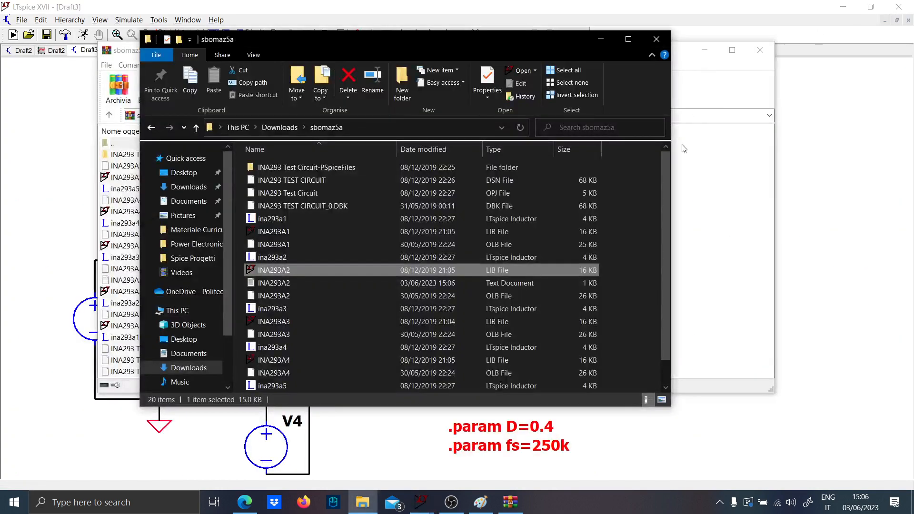
# - Switch to the LTspice Draft3 schematic and look through the AutoGenerated component symbols for the new INA293A2 symbol
pyautogui.click(783, 180)
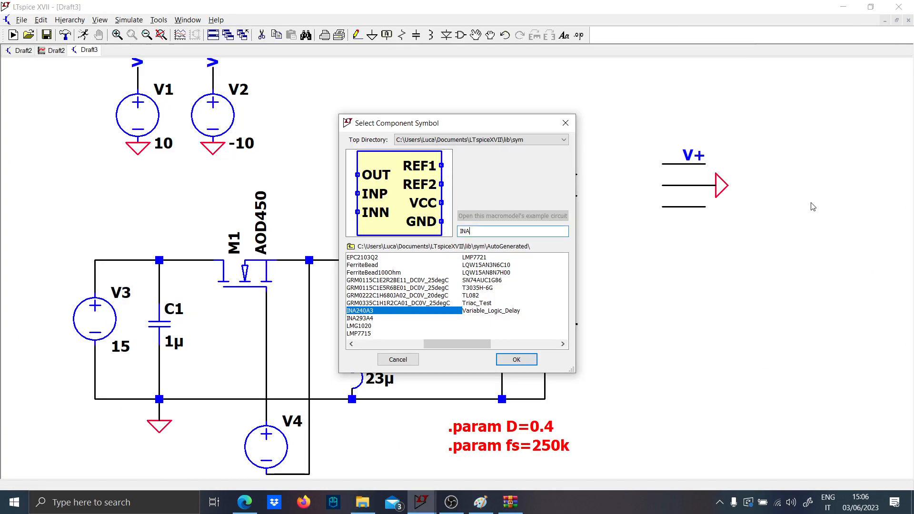
pyautogui.click(566, 123)
pyautogui.press('F2')
pyautogui.press('capslock')
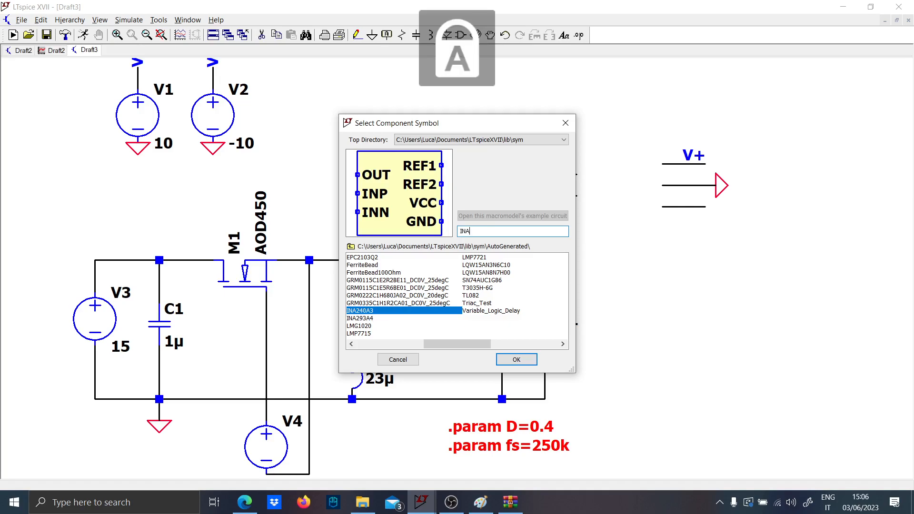
pyautogui.click(562, 140)
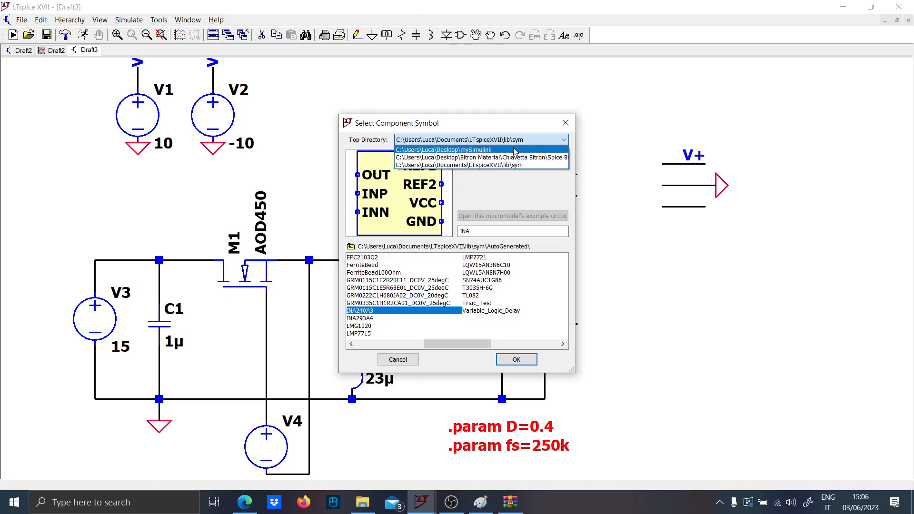
pyautogui.click(507, 165)
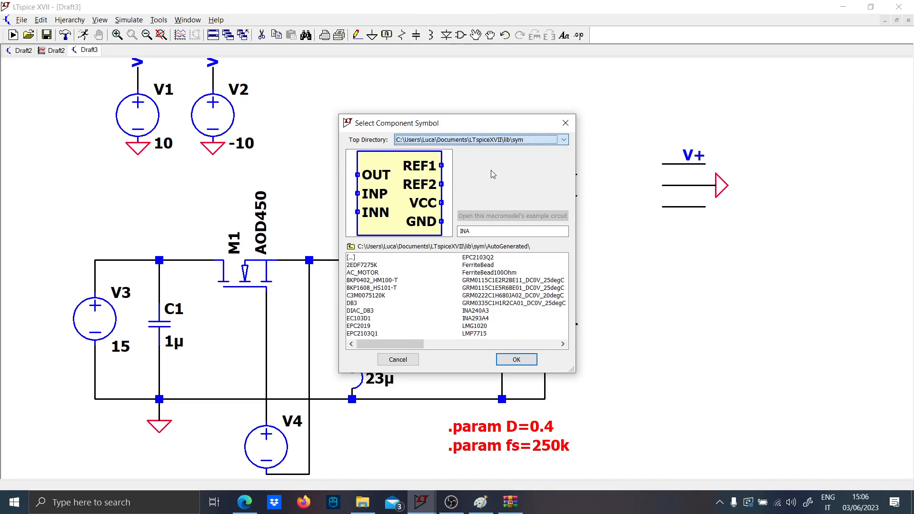
pyautogui.doubleClick(363, 260)
pyautogui.doubleClick(375, 266)
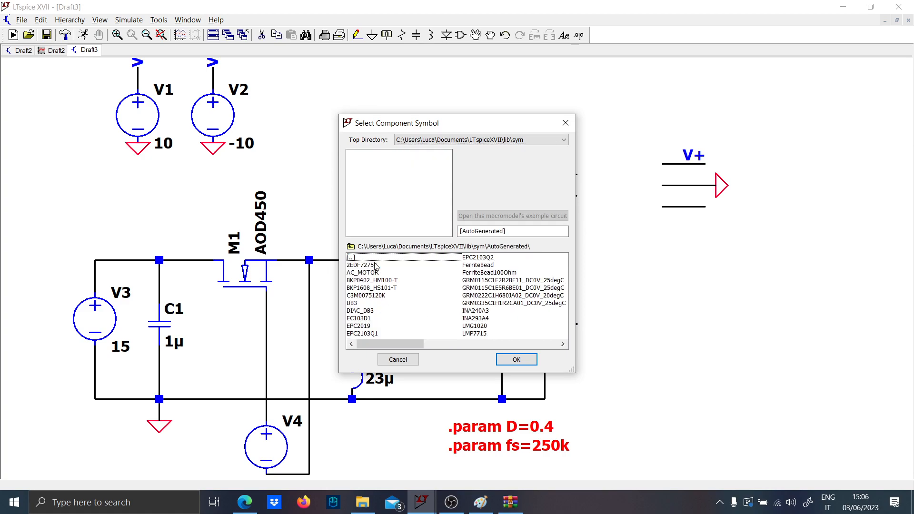
pyautogui.moveTo(401, 344); pyautogui.dragTo(512, 351)
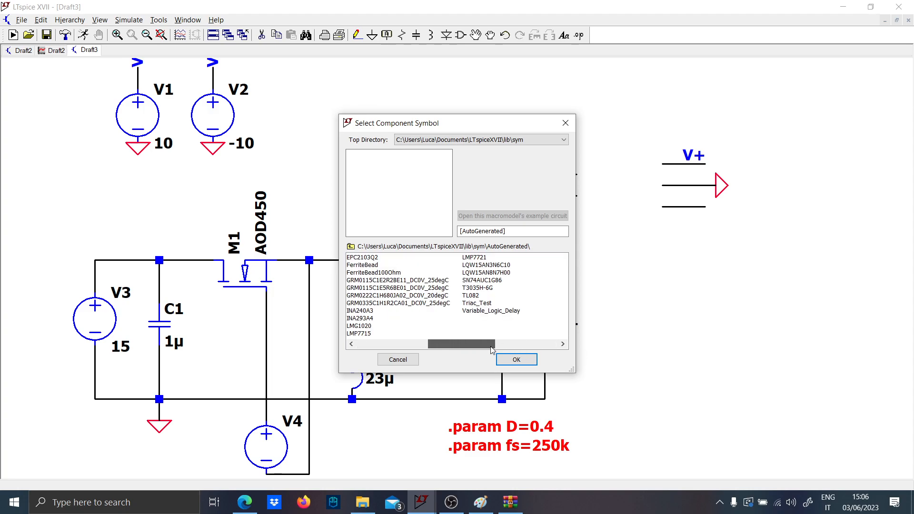
pyautogui.moveTo(470, 347); pyautogui.dragTo(423, 345)
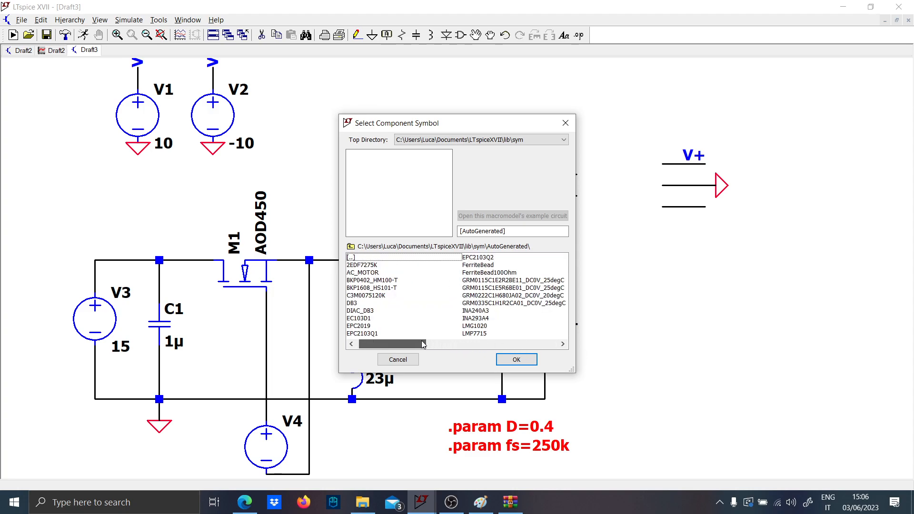
pyautogui.press('Escape')
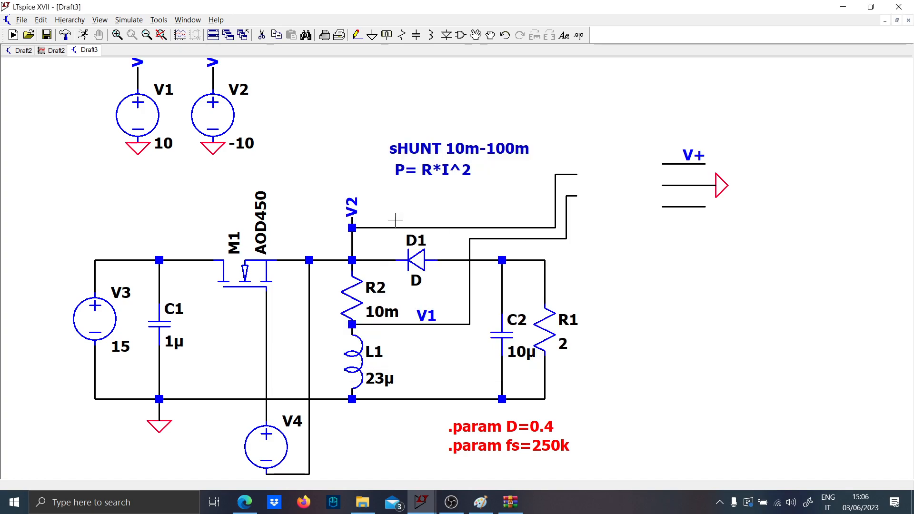
# - Launch a separate LTspice instance and search its component symbols for INA from a new schematic
pyautogui.click(125, 505)
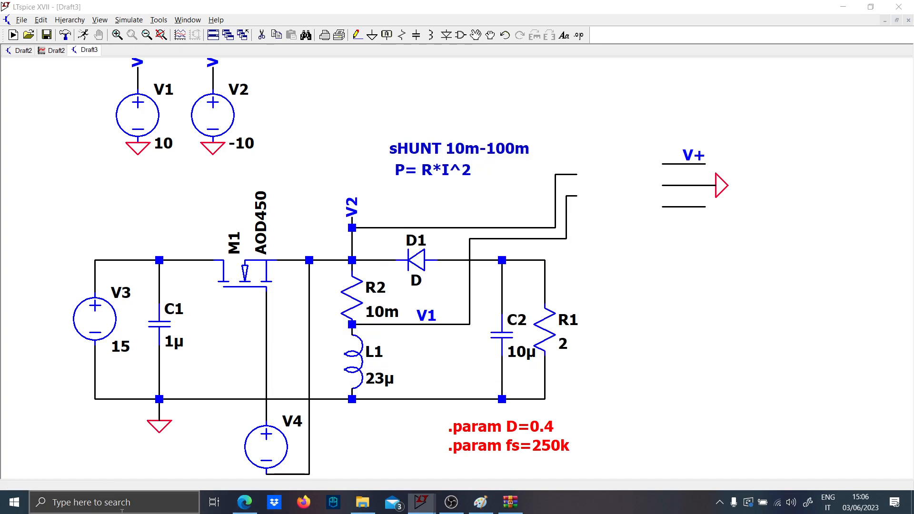
pyautogui.press('capslock')
pyautogui.write('LTS')
pyautogui.press('Return')
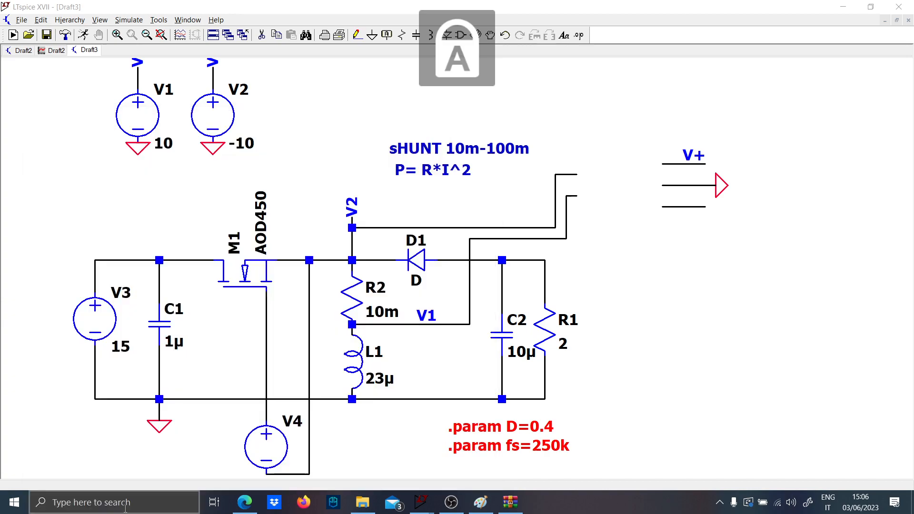
pyautogui.click(13, 35)
pyautogui.press('F2')
pyautogui.write('INA')
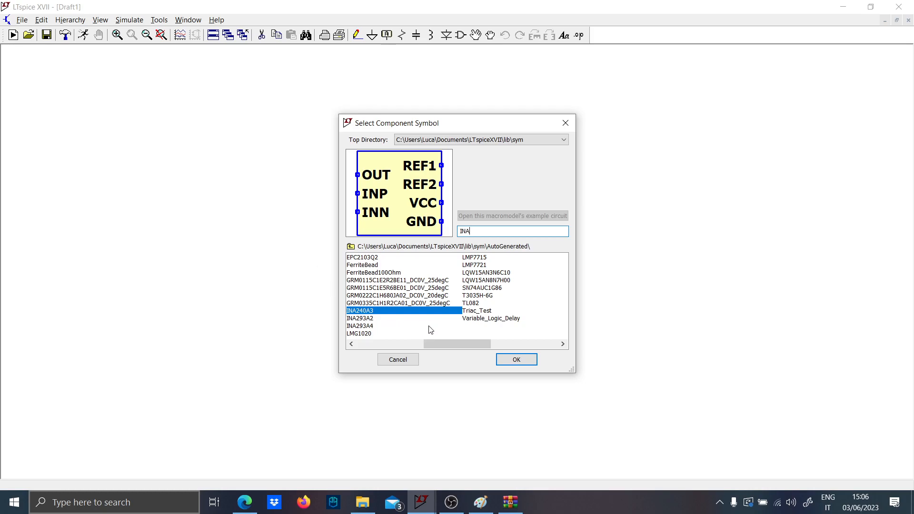
# - Preview the INA240A3, INA293A2 and INA293A4 symbols and place an INA293A4 in the blank schematic
pyautogui.click(390, 326)
pyautogui.click(388, 318)
pyautogui.click(387, 312)
pyautogui.click(391, 326)
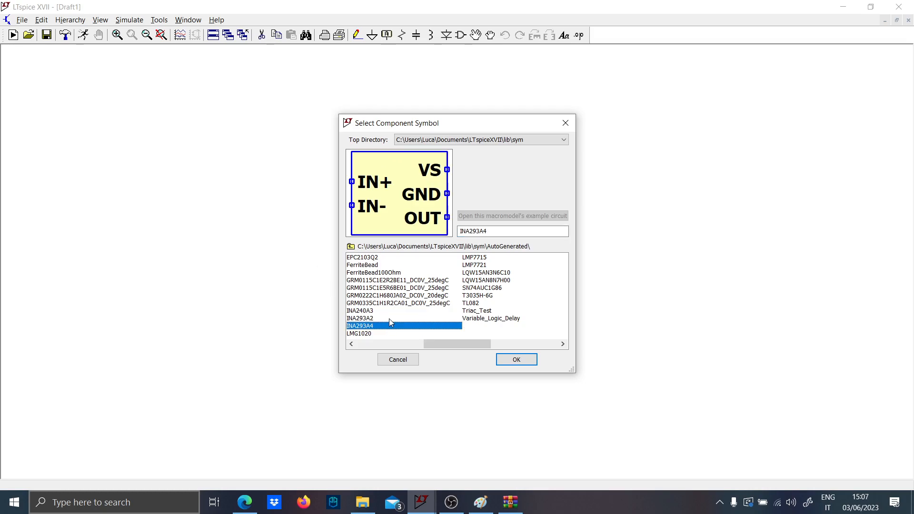
pyautogui.click(513, 365)
pyautogui.click(514, 350)
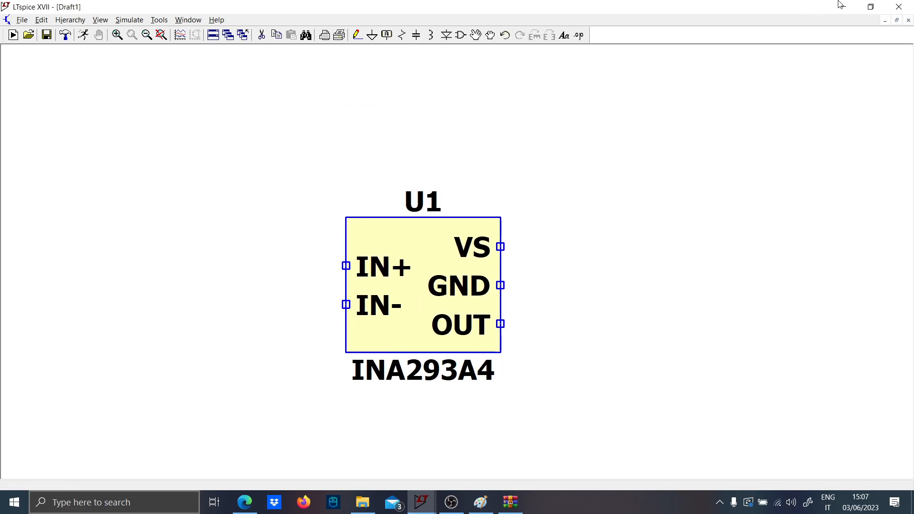
# - Close the extra LTspice instance without saving and recheck the component symbol list in Draft3
pyautogui.click(895, 6)
pyautogui.click(498, 277)
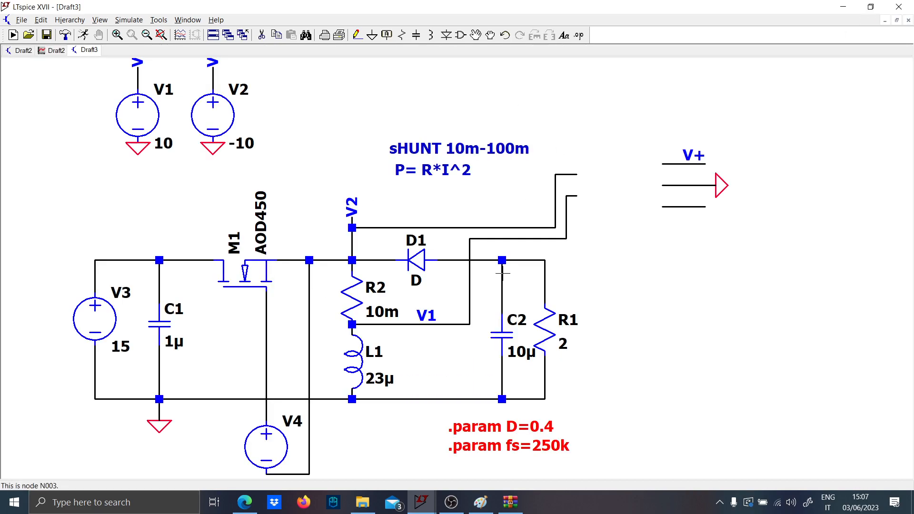
pyautogui.press('F2')
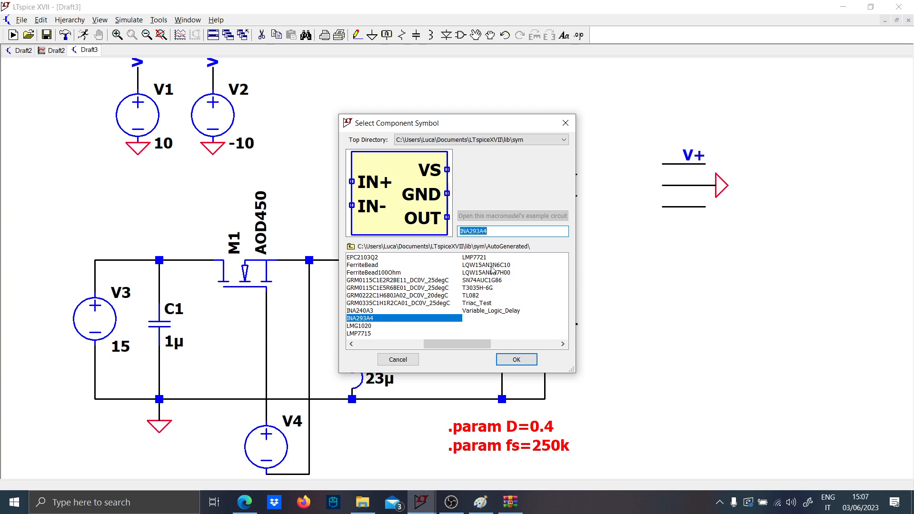
pyautogui.press('Escape')
pyautogui.press('space')
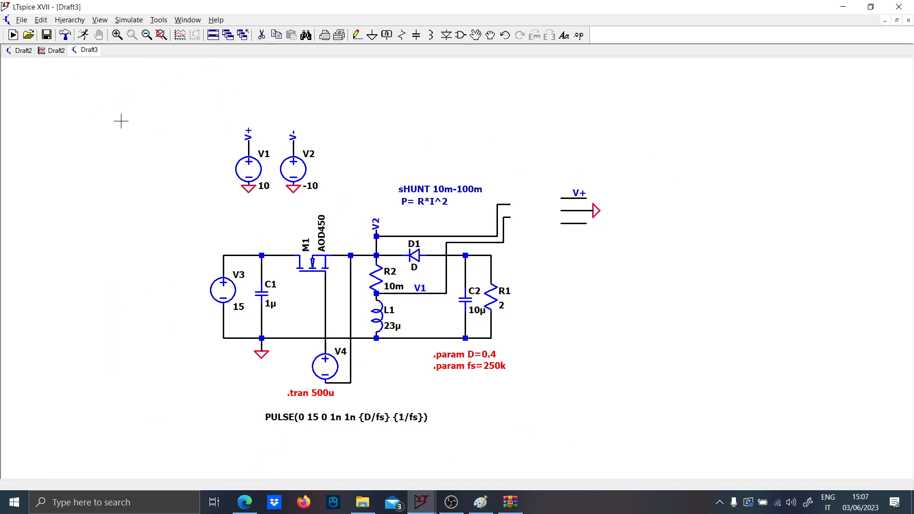
# - Start saving Draft3 under a new name and create a folder named TEST on the Desktop
pyautogui.click(21, 19)
pyautogui.click(96, 100)
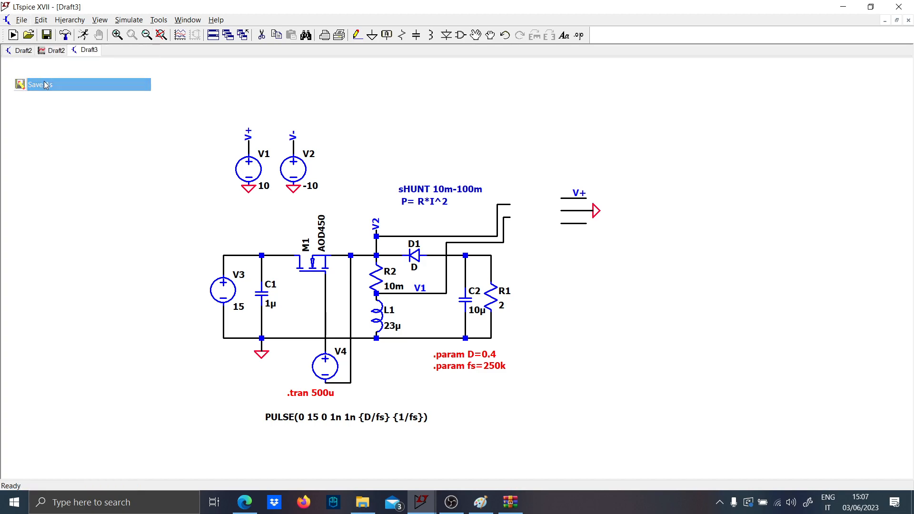
pyautogui.scroll(2, 66, 106)
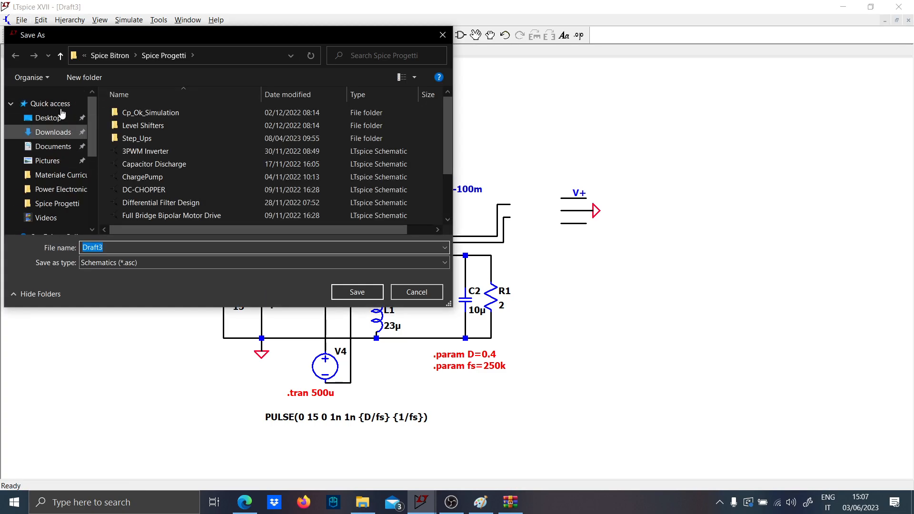
pyautogui.click(61, 117)
pyautogui.scroll(-1, 205, 209)
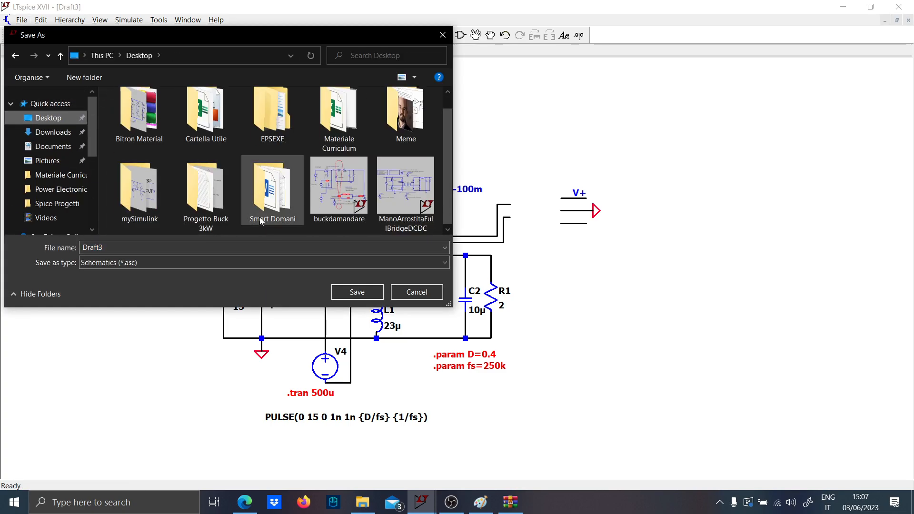
pyautogui.rightClick(264, 230)
pyautogui.moveTo(287, 360)
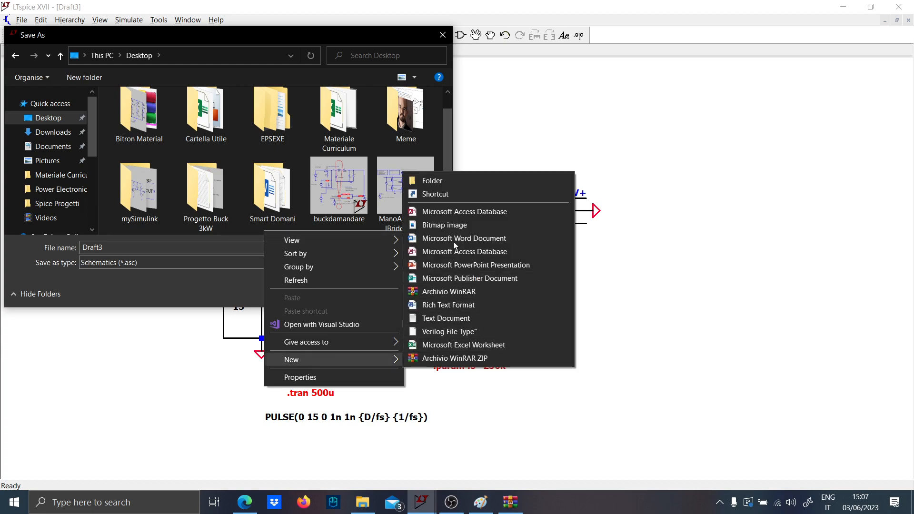
pyautogui.click(437, 181)
pyautogui.write('TEST')
pyautogui.press('capslock')
pyautogui.press('Return')
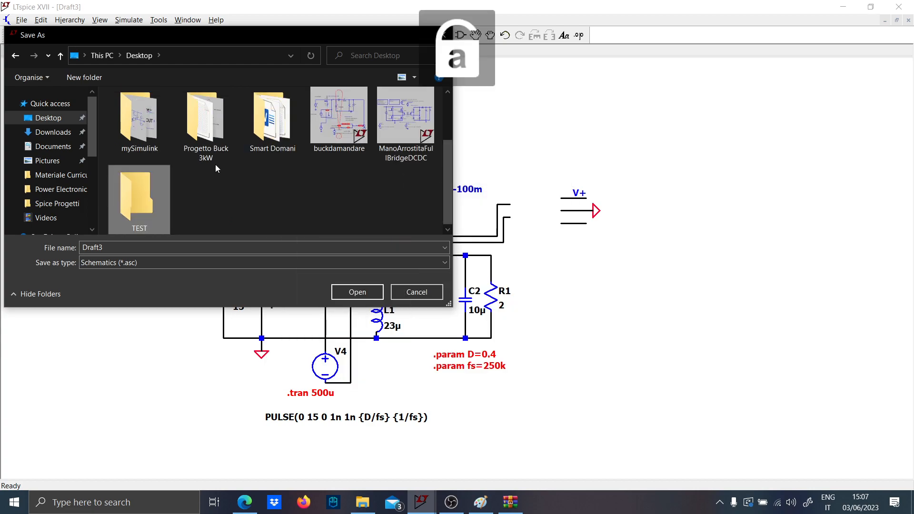
# - Save the schematic as test in the TEST folder
pyautogui.doubleClick(139, 193)
pyautogui.doubleClick(122, 248)
pyautogui.write('test')
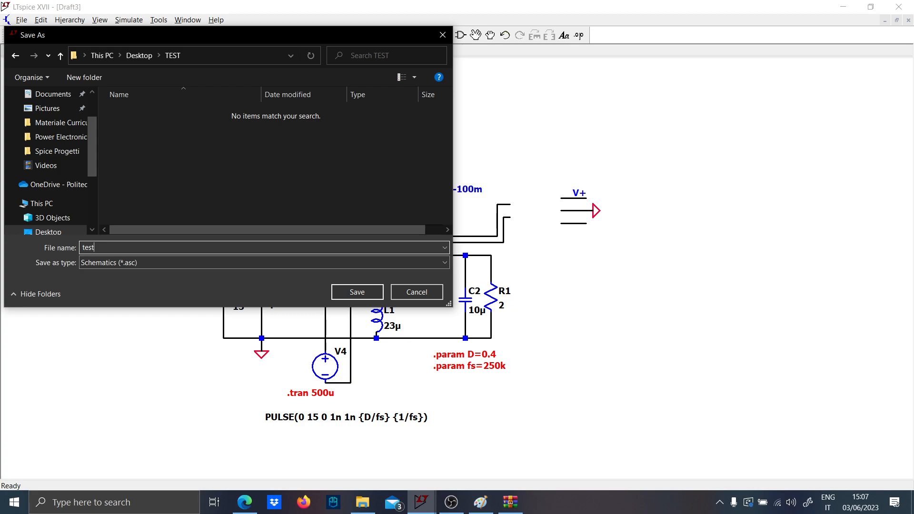
pyautogui.press('Return')
# - Close the test schematic and tile the Draft2 schematic and waveform windows vertically
pyautogui.click(53, 50)
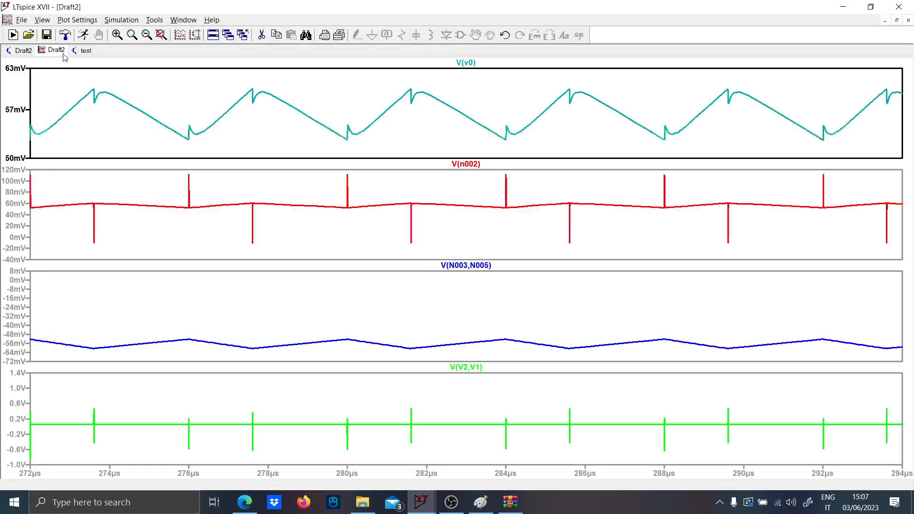
pyautogui.click(21, 51)
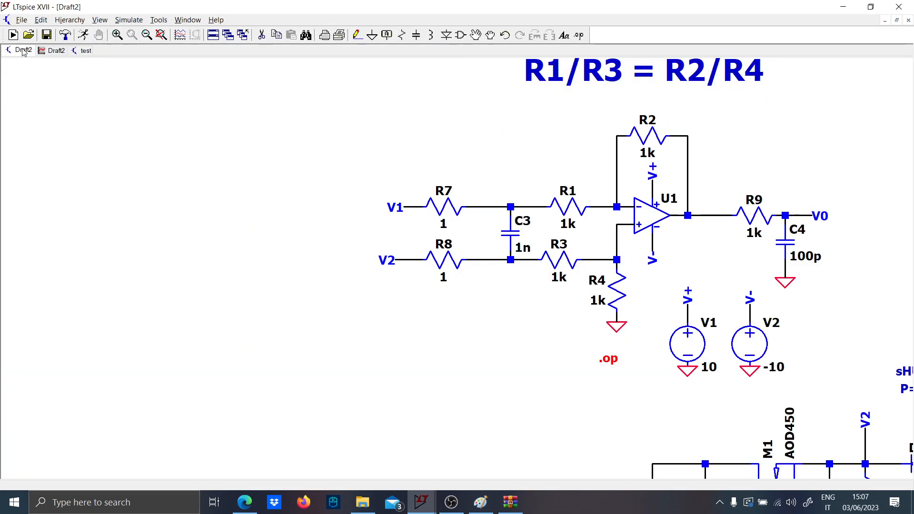
pyautogui.click(82, 50)
pyautogui.rightClick(82, 51)
pyautogui.click(100, 74)
pyautogui.rightClick(161, 134)
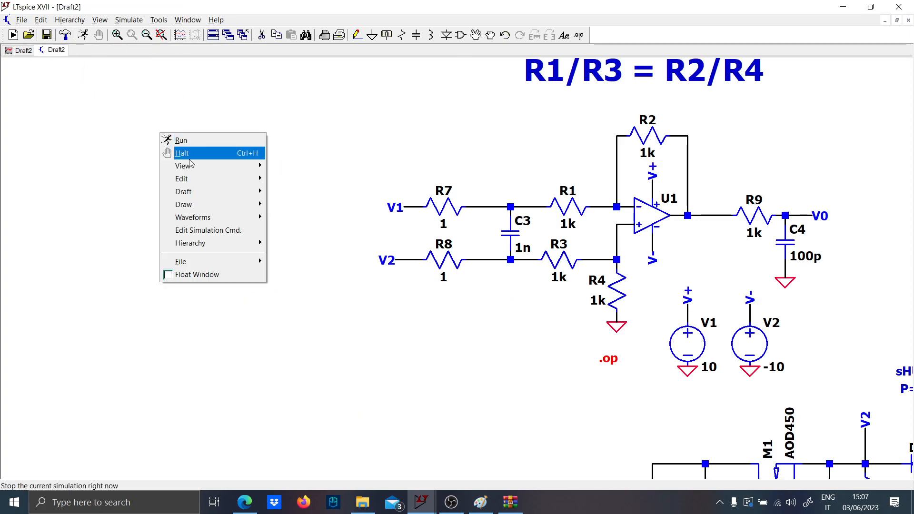
pyautogui.click(115, 170)
pyautogui.press('space')
pyautogui.click(22, 49)
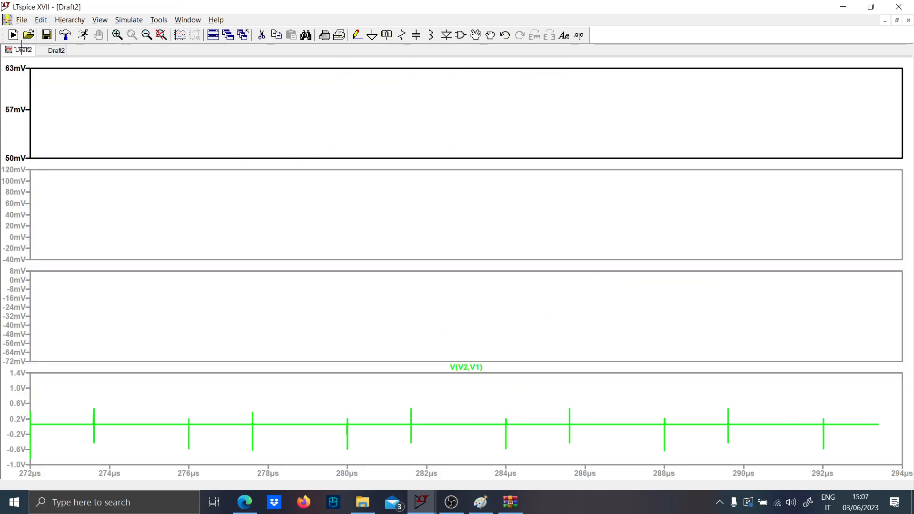
pyautogui.rightClick(762, 49)
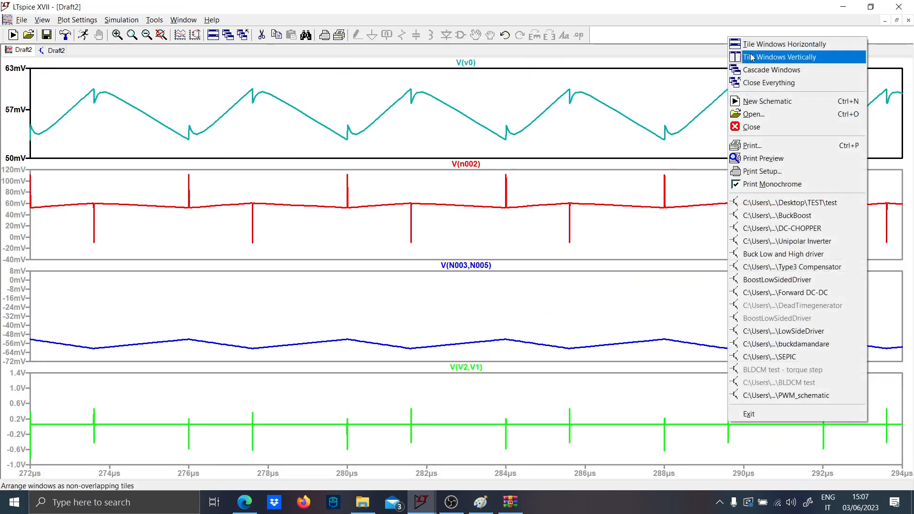
pyautogui.click(772, 58)
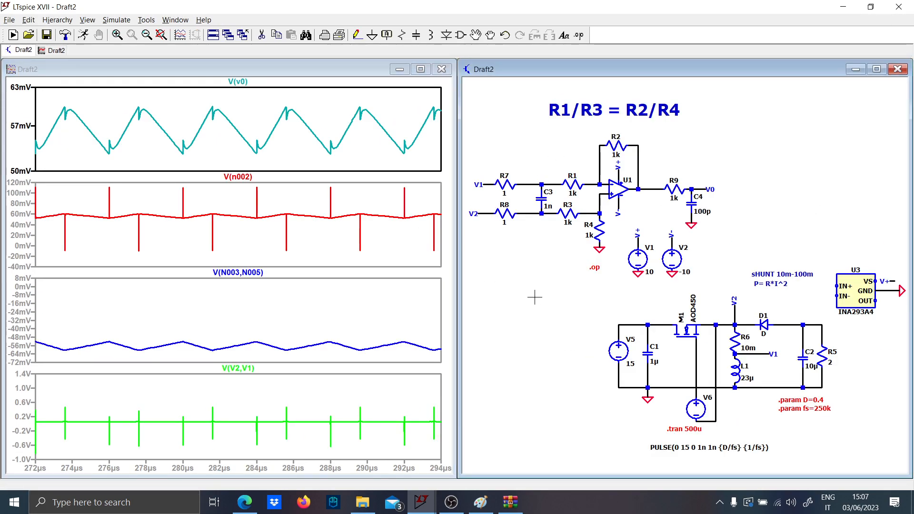
# - Quit LTspice without saving the changes to Draft2 and close the remaining INA293A2 symbol window
pyautogui.click(898, 7)
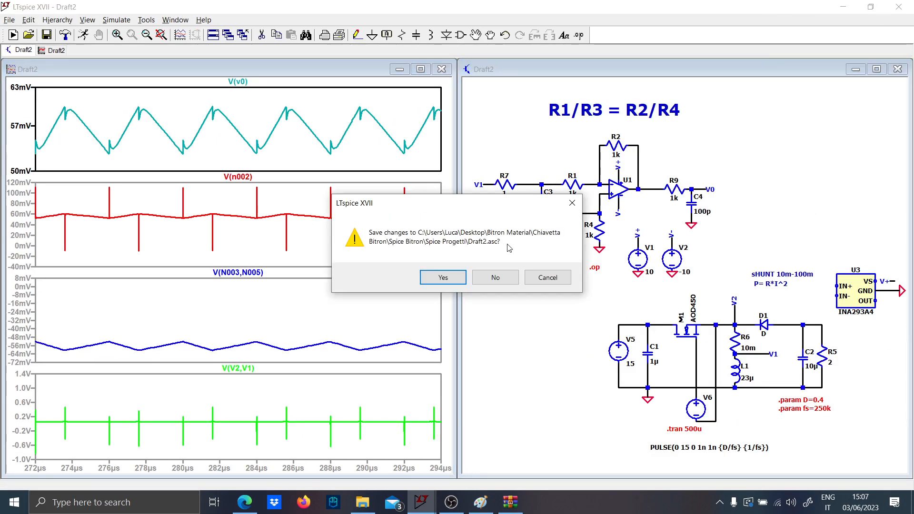
pyautogui.click(495, 282)
pyautogui.click(23, 268)
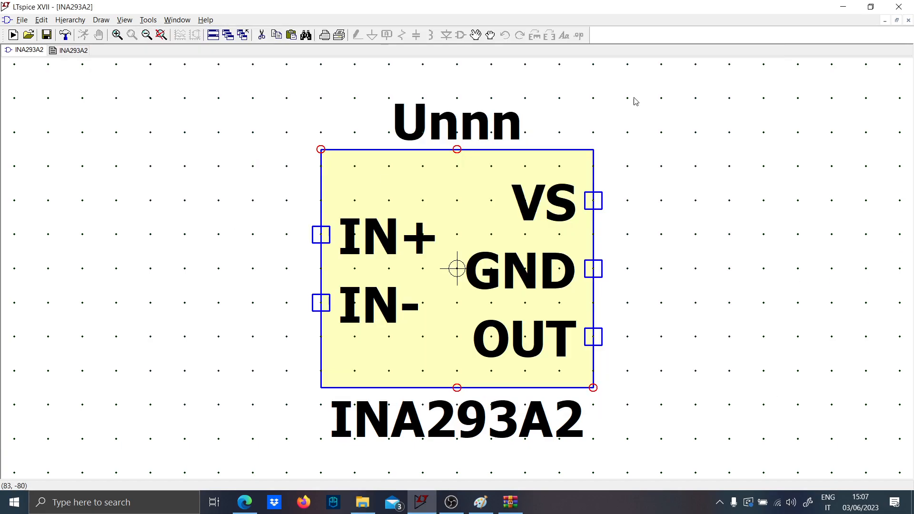
pyautogui.click(900, 7)
# - Relaunch LTspice and open the test schematic from the TEST folder on the Desktop
pyautogui.click(134, 500)
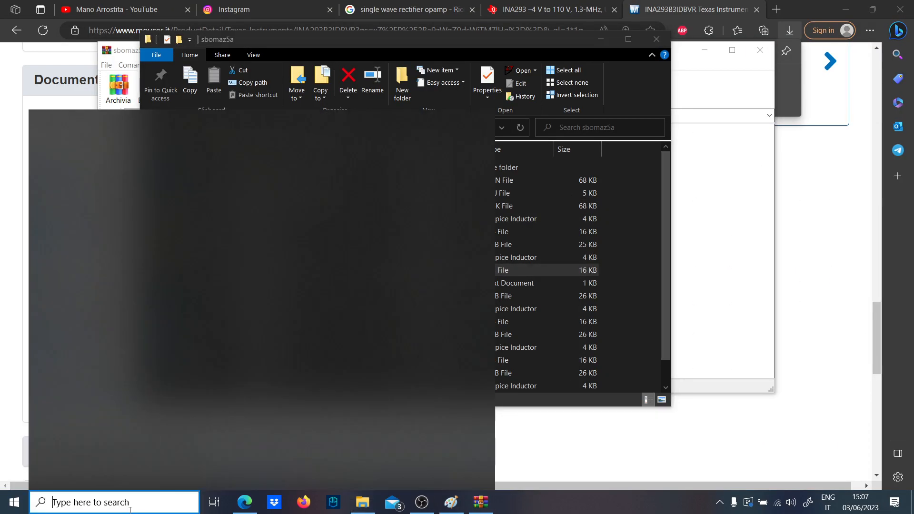
pyautogui.write('ltsp')
pyautogui.press('Return')
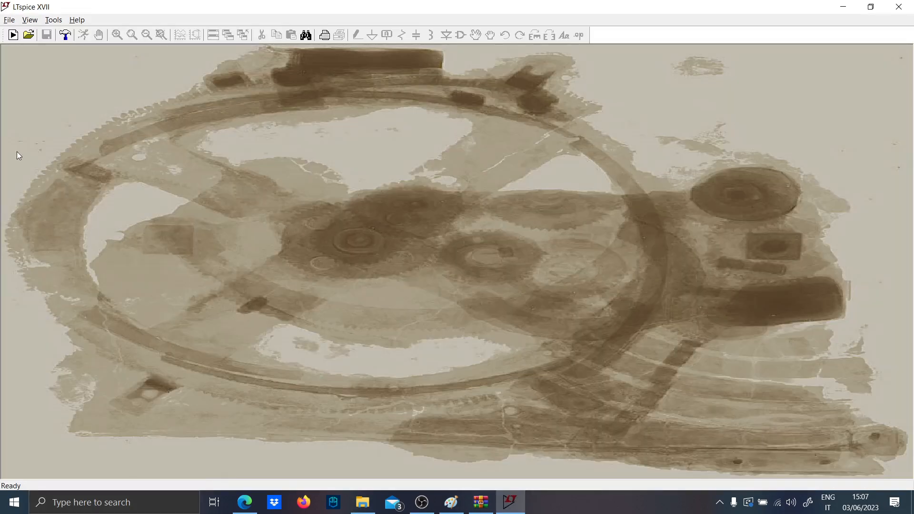
pyautogui.click(29, 35)
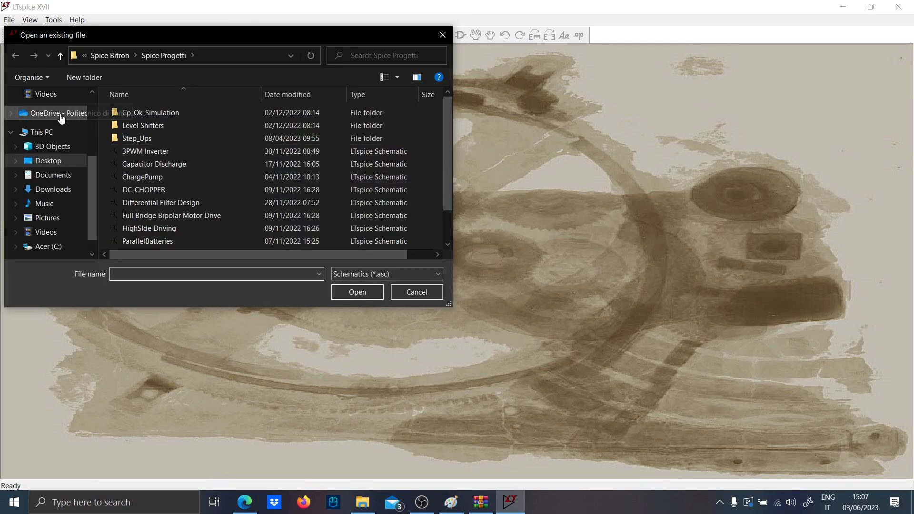
pyautogui.click(38, 162)
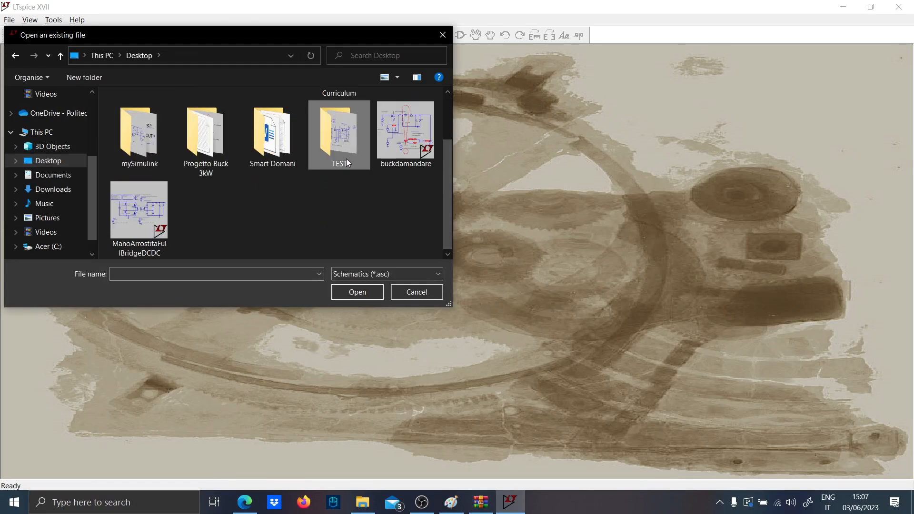
pyautogui.doubleClick(340, 98)
pyautogui.doubleClick(148, 115)
# - Try simulating with the INA293A4 placed between the sensing wires and the supply wiring, and delete that symbol again
pyautogui.press('F2')
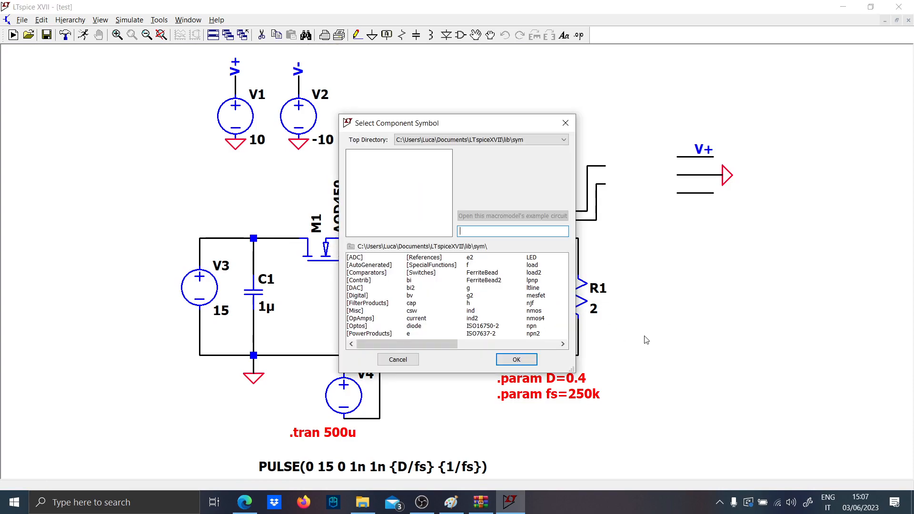
pyautogui.write('ina')
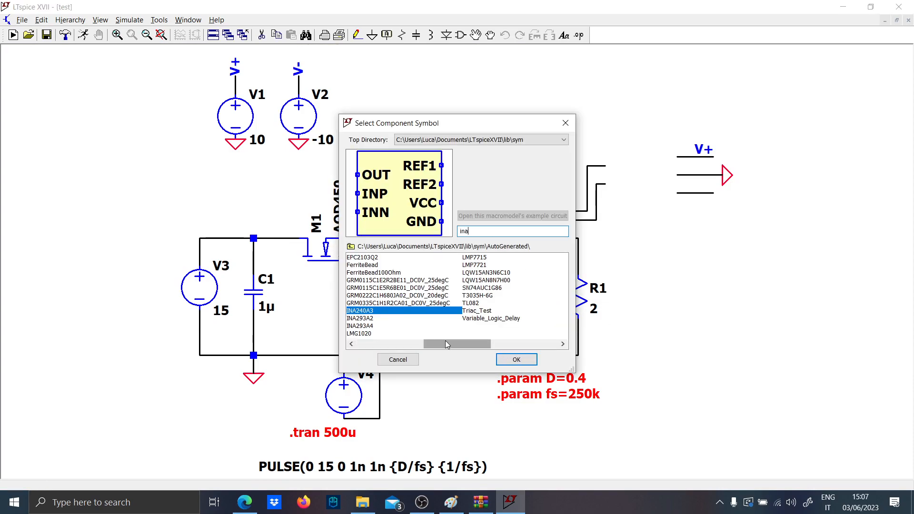
pyautogui.click(376, 327)
pyautogui.click(378, 320)
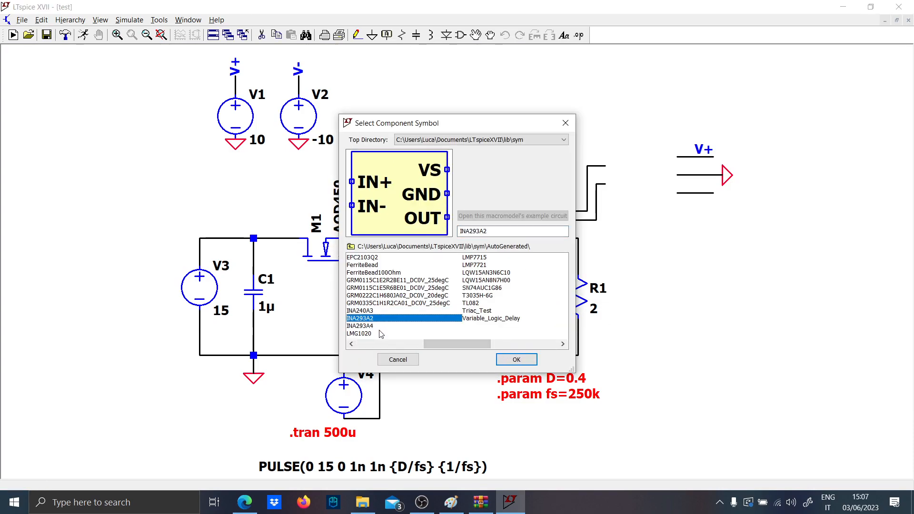
pyautogui.click(384, 327)
pyautogui.click(516, 360)
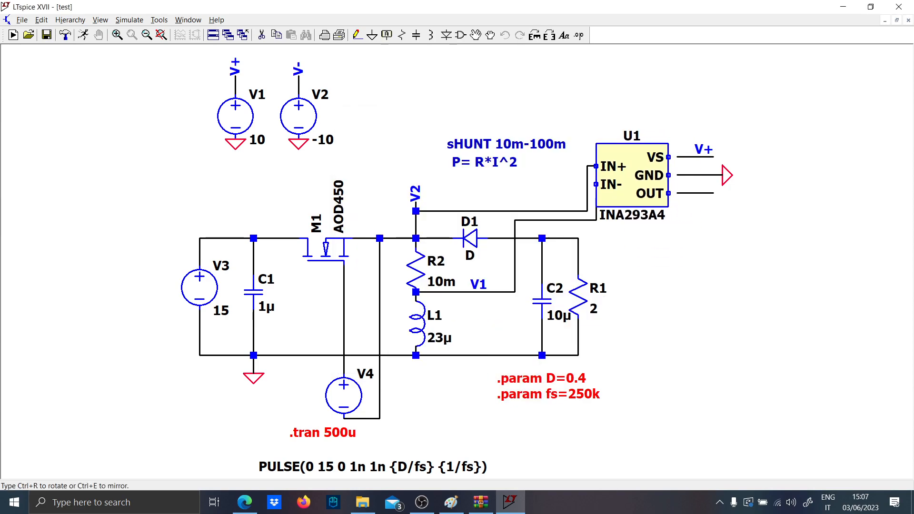
pyautogui.click(633, 179)
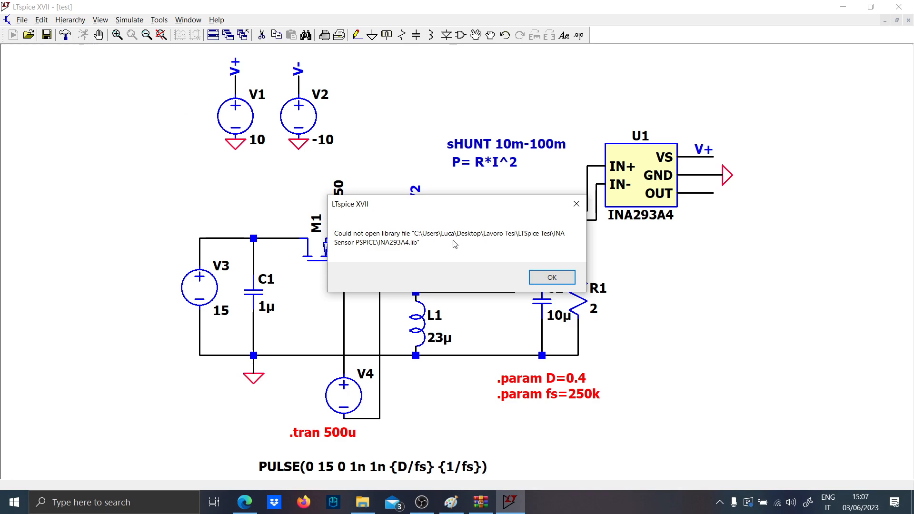
pyautogui.click(552, 277)
pyautogui.press('F5')
pyautogui.click(643, 196)
# - Place the INA293A2 symbol so its pins meet the sensing wires and the V+, ground and output wires
pyautogui.press('F2')
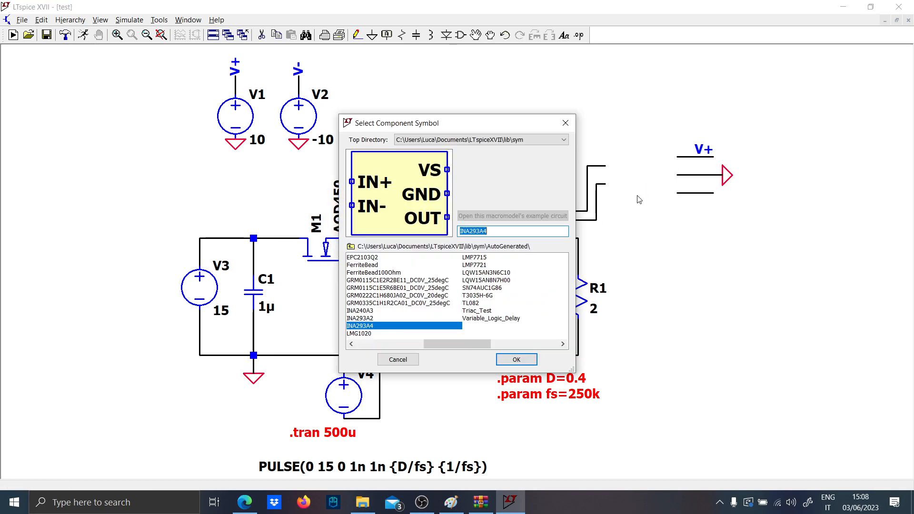
pyautogui.click(360, 318)
pyautogui.click(517, 359)
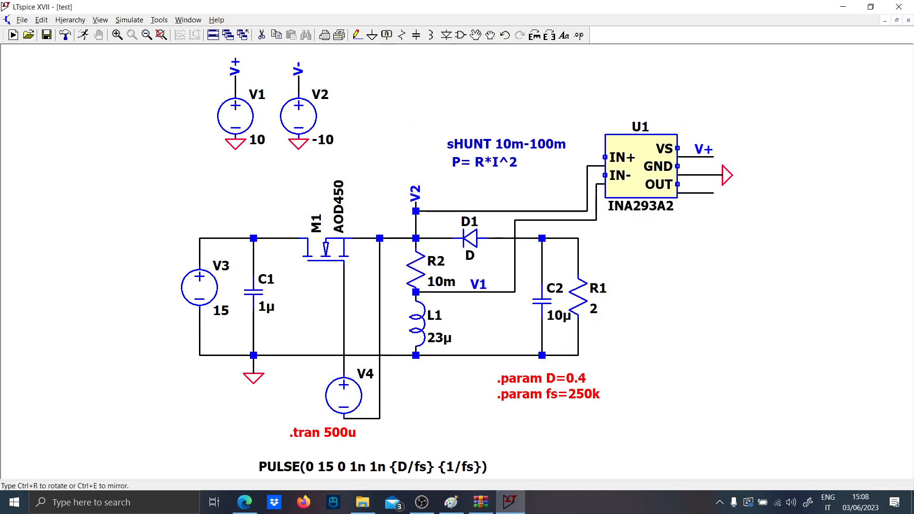
pyautogui.click(641, 175)
pyautogui.press('Escape')
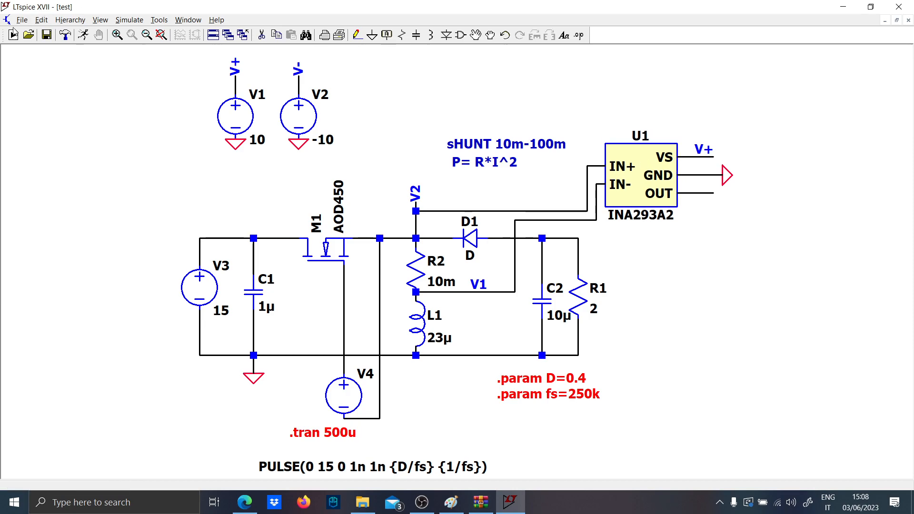
# - Run the simulation and plot the differential voltage V(V2,V1) and the voltage at the INA293A2's OUT pin
pyautogui.click(82, 36)
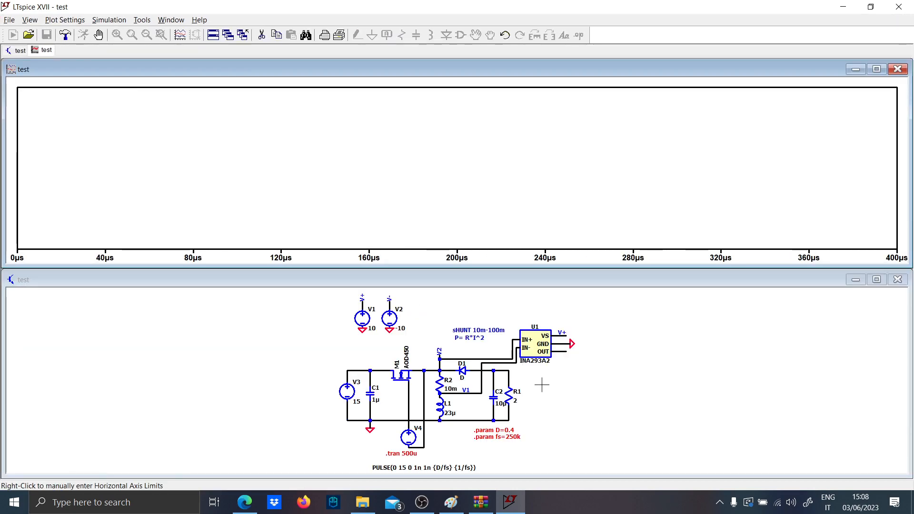
pyautogui.scroll(3, 534, 366)
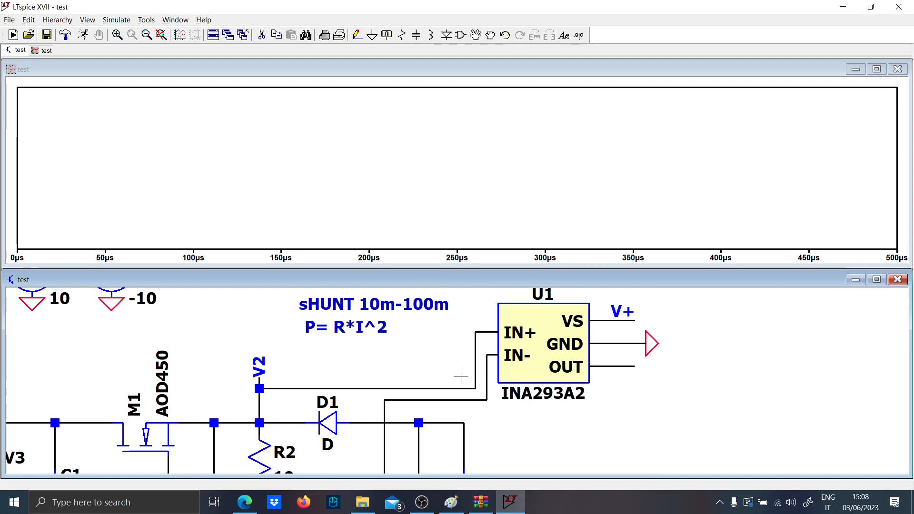
pyautogui.moveTo(462, 388)
pyautogui.mouseDown()
pyautogui.moveTo(474, 400)
pyautogui.moveTo(486, 388)
pyautogui.mouseUp()
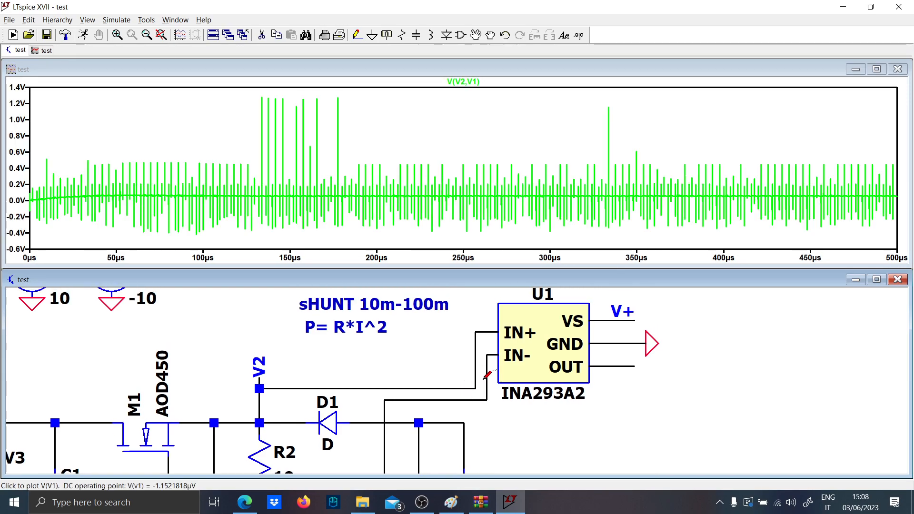
pyautogui.click(620, 366)
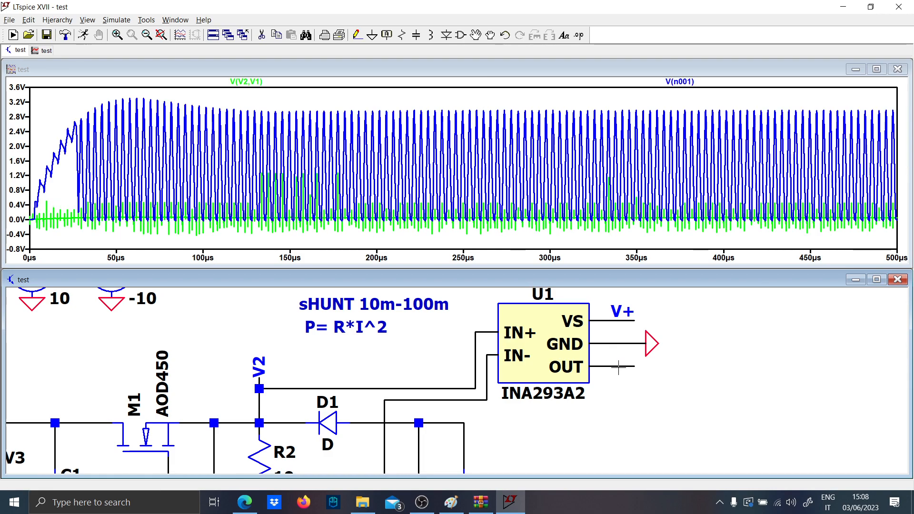
# - Examine the amplifier output waveform alone from about 276 µs to 336 µs, and return to the full time range
pyautogui.moveTo(516, 224)
pyautogui.mouseDown()
pyautogui.moveTo(612, 116)
pyautogui.moveTo(611, 100)
pyautogui.mouseUp()
pyautogui.rightClick(388, 117)
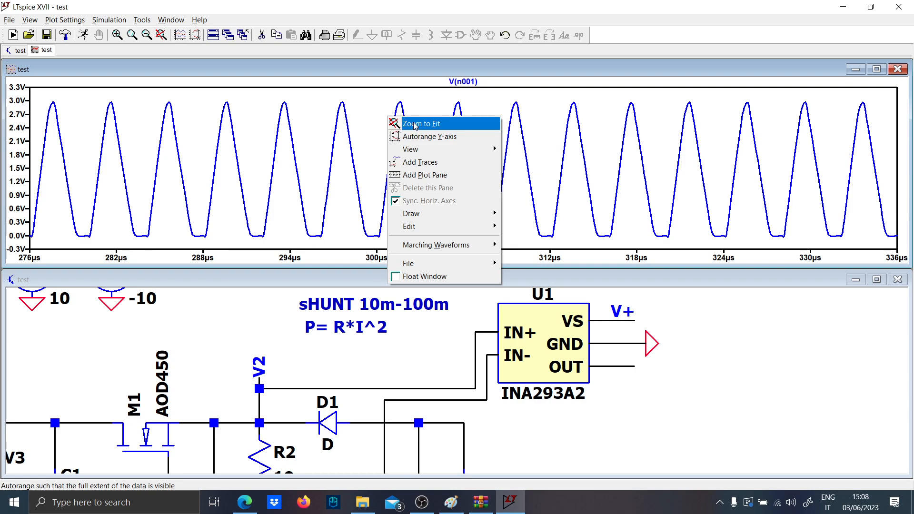
pyautogui.click(414, 125)
# - Move the INA293A2 with its supply, ground and output wiring farther from the shunt, keeping both input wires attached and horizontal
pyautogui.scroll(-3, 525, 433)
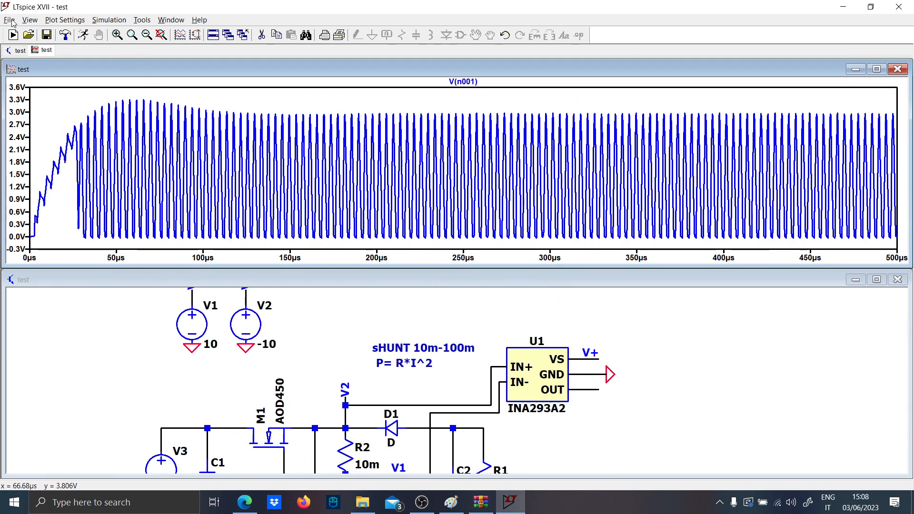
pyautogui.click(610, 410)
pyautogui.moveTo(633, 424); pyautogui.dragTo(500, 310)
pyautogui.click(576, 318)
pyautogui.press('Escape')
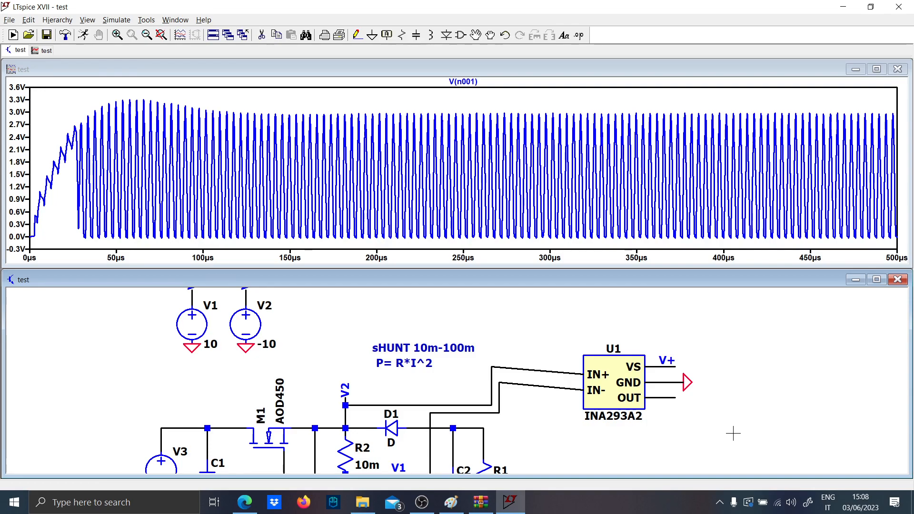
pyautogui.moveTo(733, 433); pyautogui.dragTo(572, 338)
pyautogui.click(573, 330)
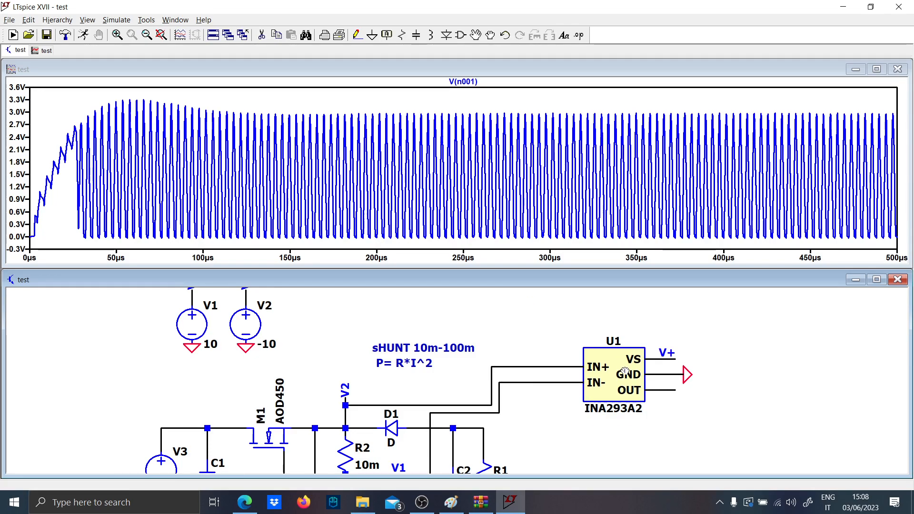
# - Place two horizontal resistors, R3 in the IN+ wire and R4 in the IN- wire
pyautogui.scroll(3, 625, 371)
pyautogui.press('r')
pyautogui.hotkey('ctrl', 'r')
pyautogui.click(460, 374)
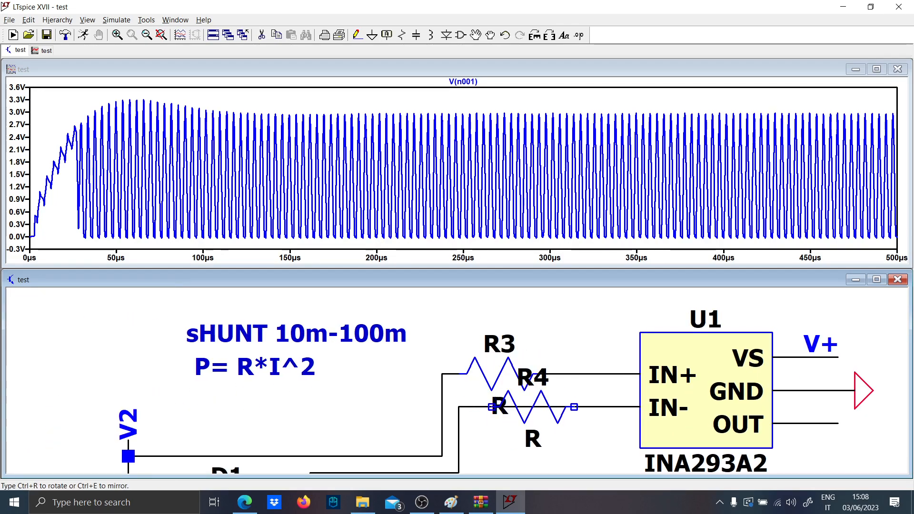
pyautogui.click(591, 390)
pyautogui.press('Escape')
# - Set the values of R3 and R4 to 1
pyautogui.rightClick(497, 399)
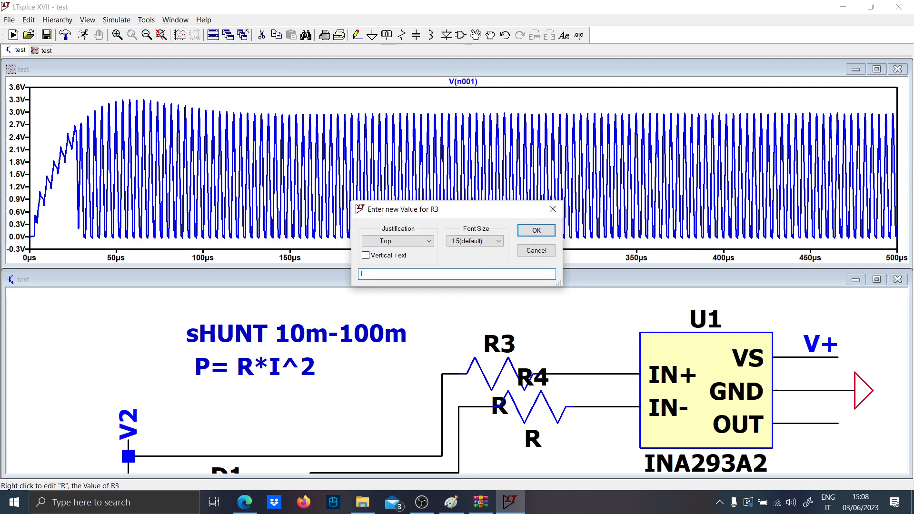
pyautogui.press('Return')
pyautogui.rightClick(536, 447)
pyautogui.write('1')
pyautogui.press('Return')
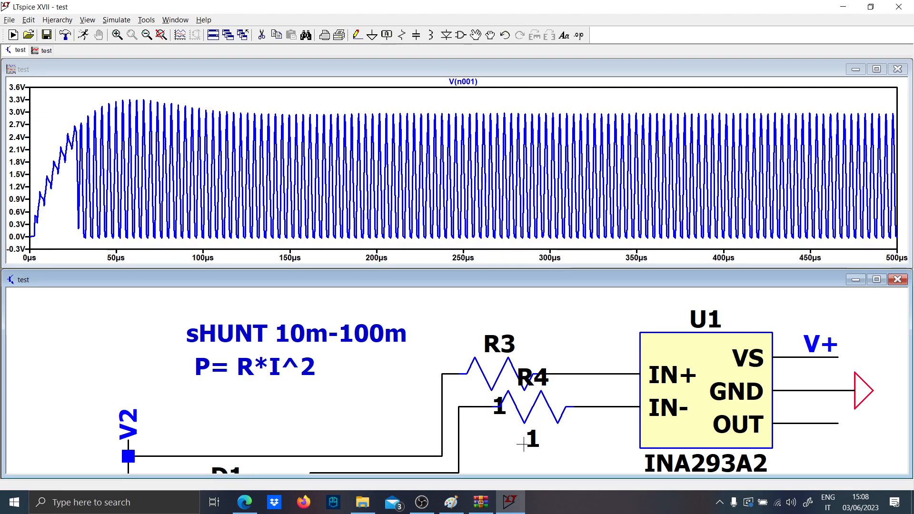
# - Delete the wires between R3, R4 and the amplifier inputs, and draw a wire up and sideways from R3's free end
pyautogui.click(595, 374)
pyautogui.click(605, 407)
pyautogui.press('F3')
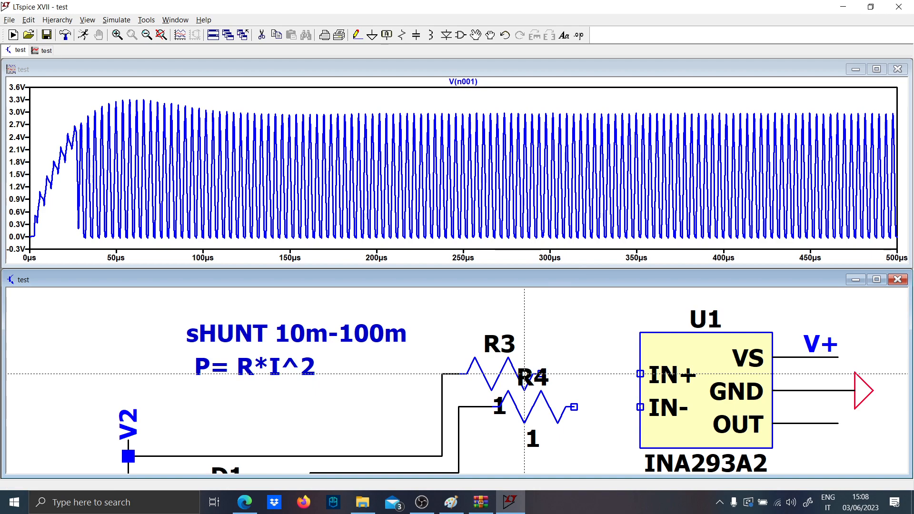
pyautogui.click(541, 375)
pyautogui.click(590, 377)
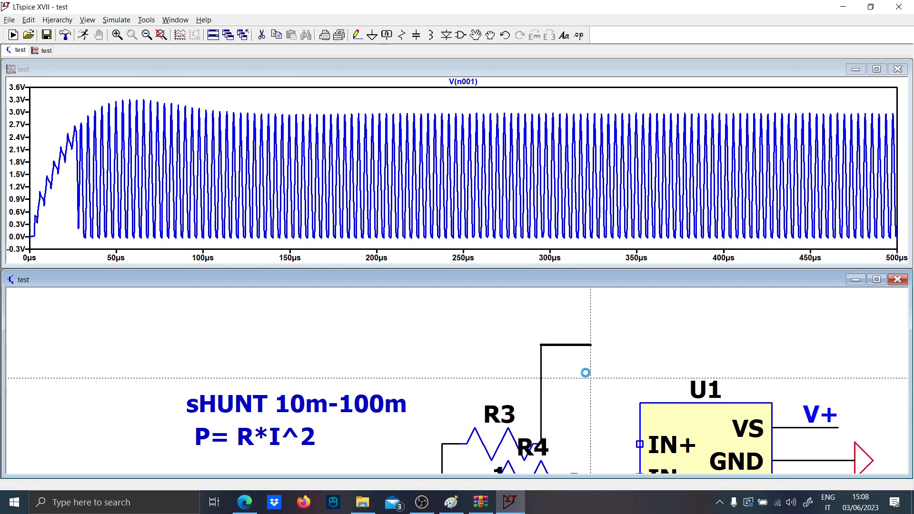
pyautogui.press('Escape')
# - Wire R4's free end down and around to join R3's upper wire, and shift the loop's vertical segment closer to the resistors
pyautogui.scroll(2, 588, 398)
pyautogui.moveTo(598, 419); pyautogui.dragTo(514, 322)
pyautogui.scroll(-4, 514, 387)
pyautogui.press('F3')
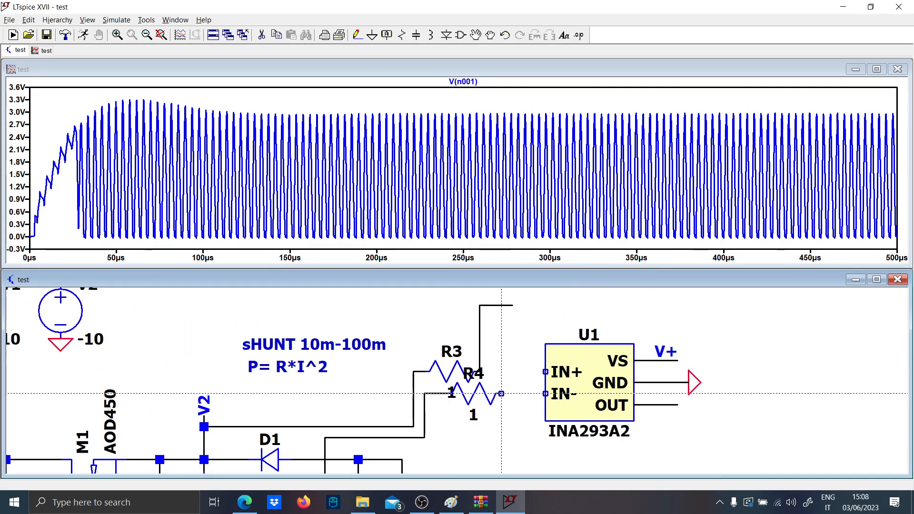
pyautogui.click(502, 394)
pyautogui.click(535, 449)
pyautogui.click(535, 306)
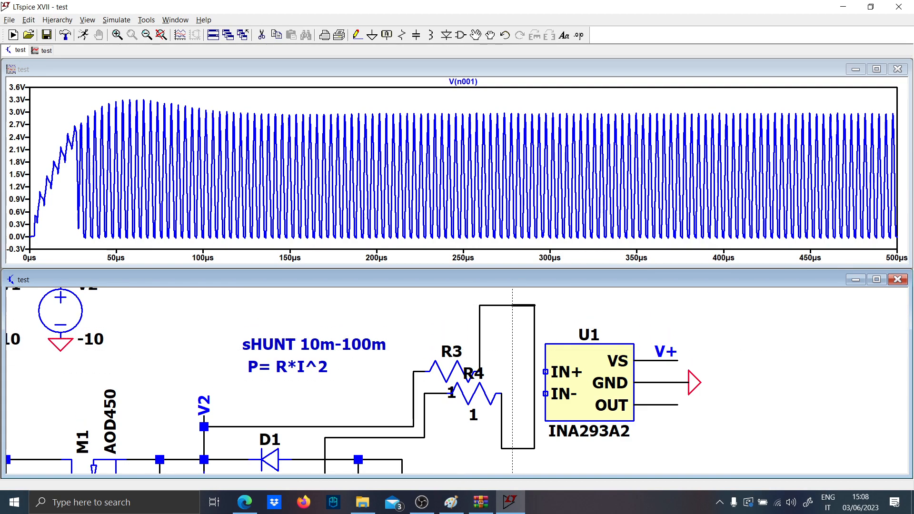
pyautogui.press('Escape')
pyautogui.click(535, 397)
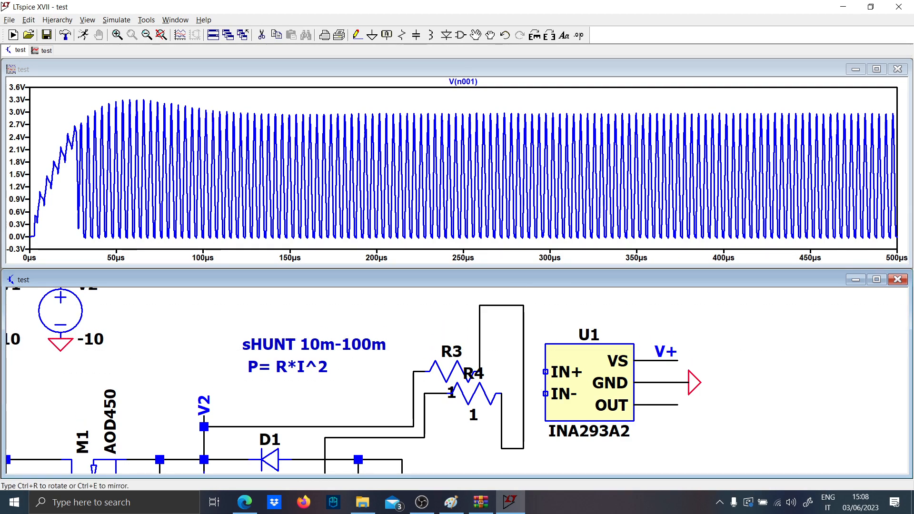
pyautogui.click(526, 389)
# - Insert capacitor C3 in the vertical wire of the loop and set its value to 10n
pyautogui.press('c')
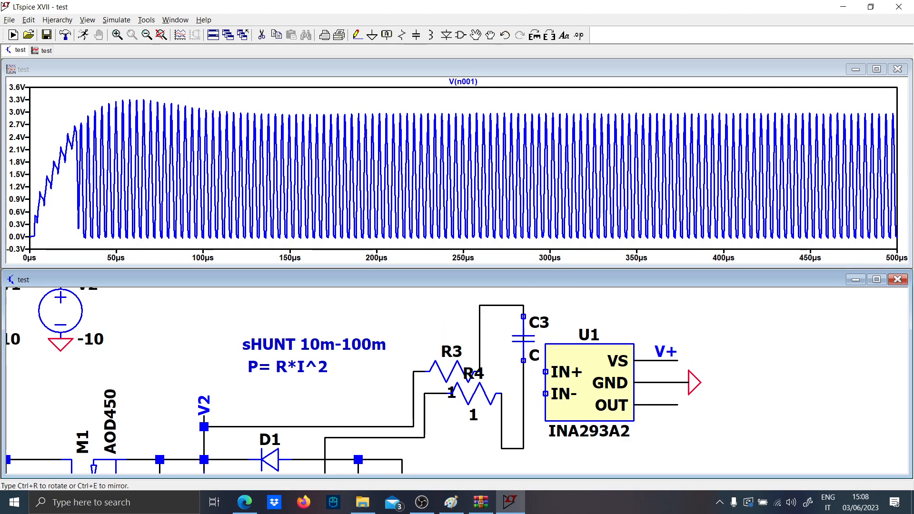
pyautogui.click(534, 368)
pyautogui.rightClick(534, 362)
pyautogui.write('10')
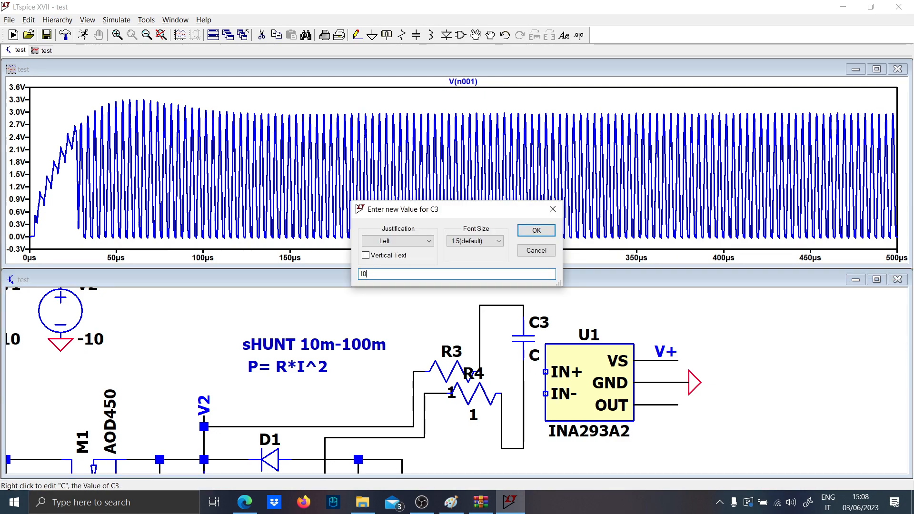
pyautogui.write('n')
pyautogui.press('Return')
# - Lower C3 along its wire and connect its upper node to IN+ and its lower node to IN-
pyautogui.click(516, 333)
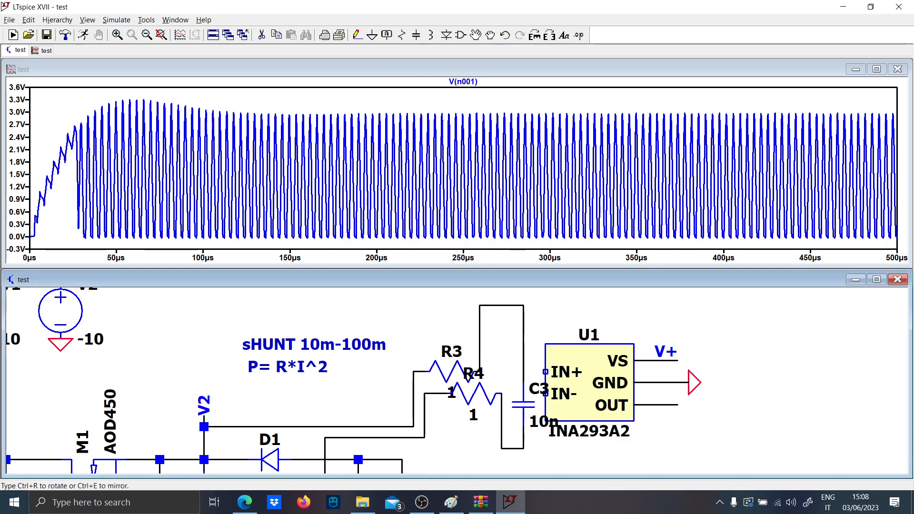
pyautogui.click(513, 377)
pyautogui.press('F3')
pyautogui.click(524, 426)
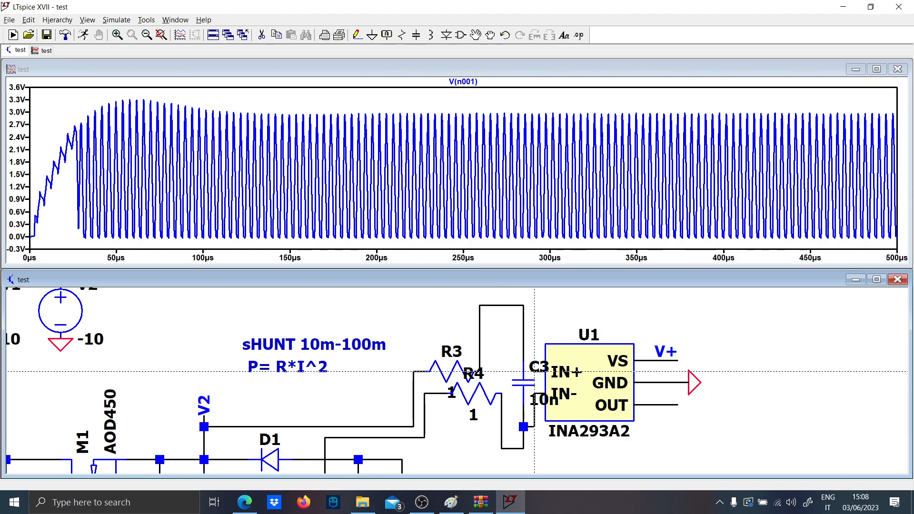
pyautogui.click(524, 350)
pyautogui.press('Escape')
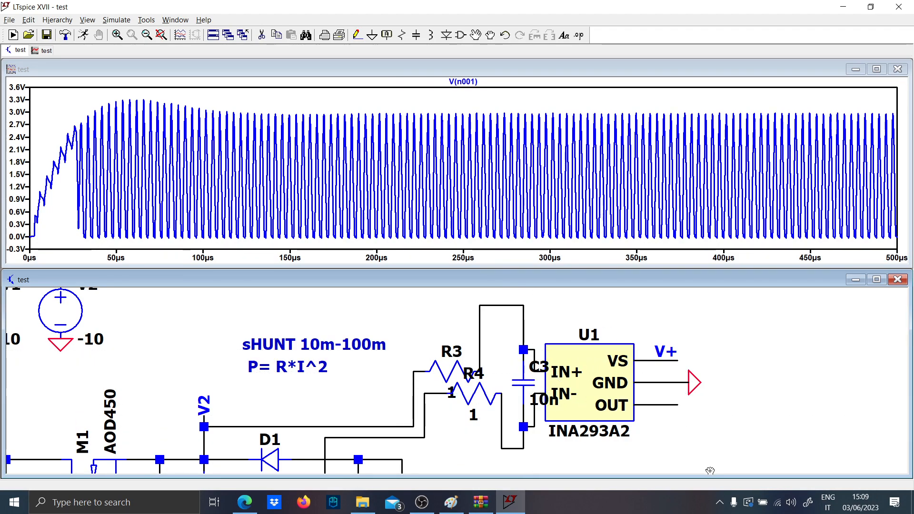
# - Move the INA293A2 and the vertical sections of its input wires away from C3, and put the C3 label on the capacitor's other side
pyautogui.moveTo(726, 466); pyautogui.dragTo(539, 303)
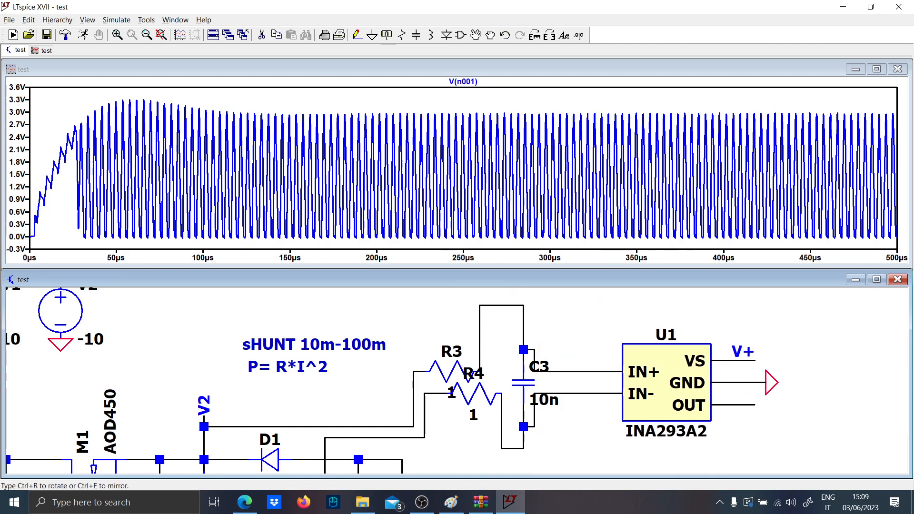
pyautogui.click(657, 391)
pyautogui.click(534, 410)
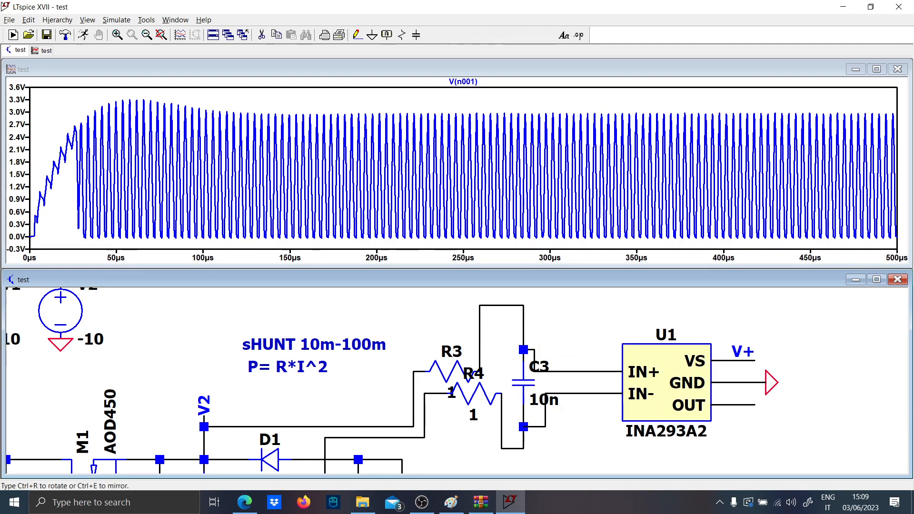
pyautogui.click(590, 409)
pyautogui.click(531, 366)
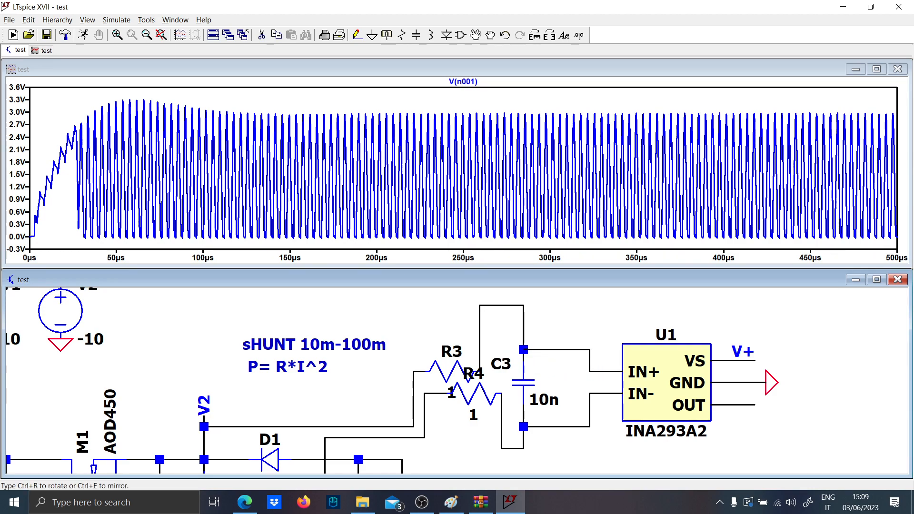
pyautogui.click(501, 363)
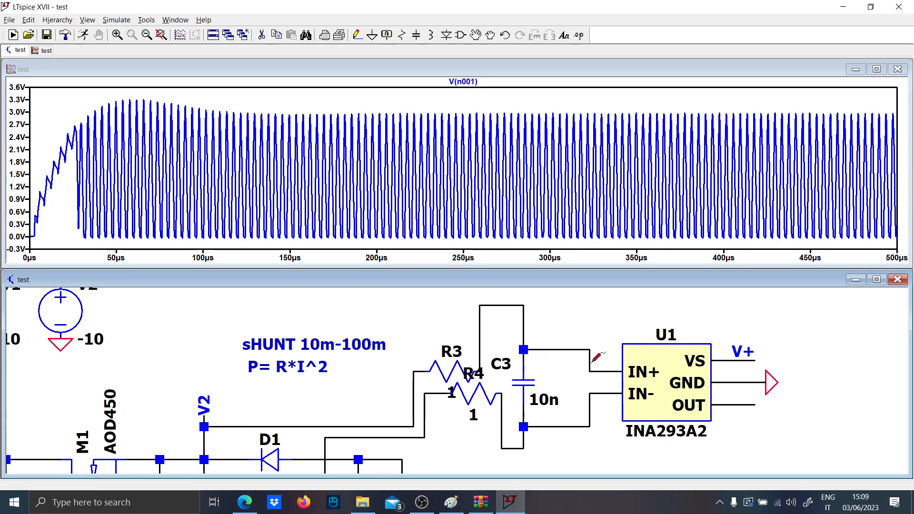
# - Run the simulation and plot the node voltages V2 and V1 on the wires feeding R3 and R4
pyautogui.click(85, 36)
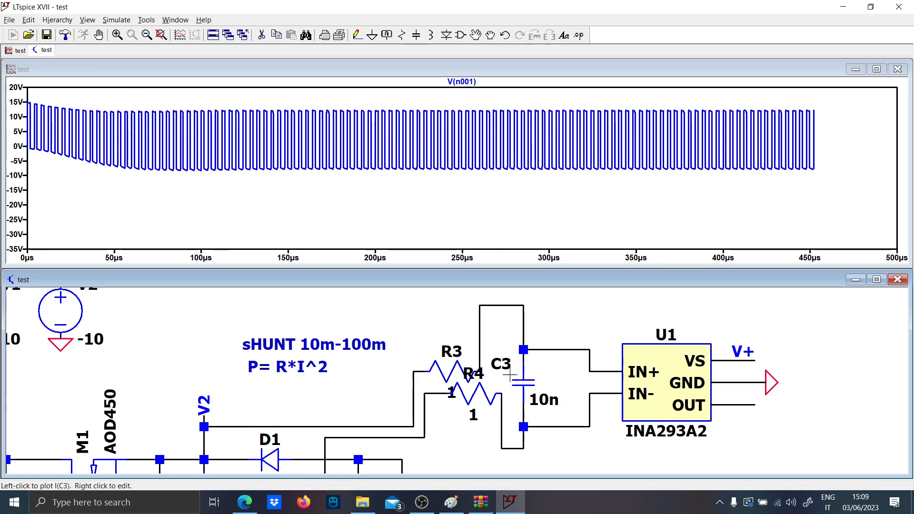
pyautogui.doubleClick(417, 371)
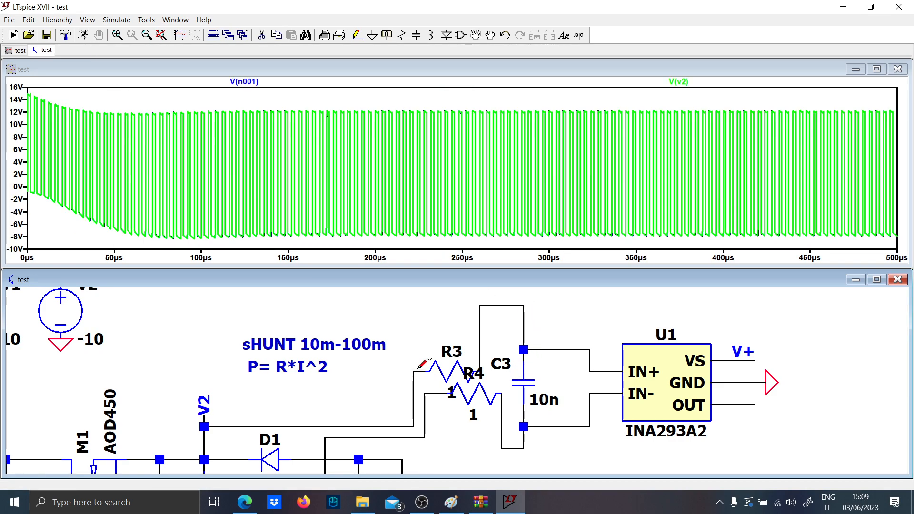
pyautogui.click(433, 401)
# - Plot the current through the shunt resistor R2
pyautogui.scroll(-2, 427, 414)
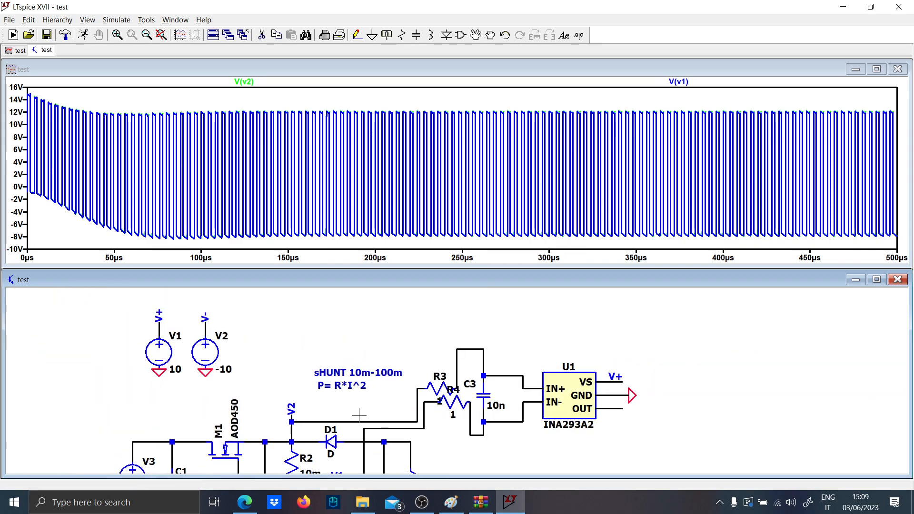
pyautogui.moveTo(359, 415); pyautogui.dragTo(376, 338)
pyautogui.click(313, 387)
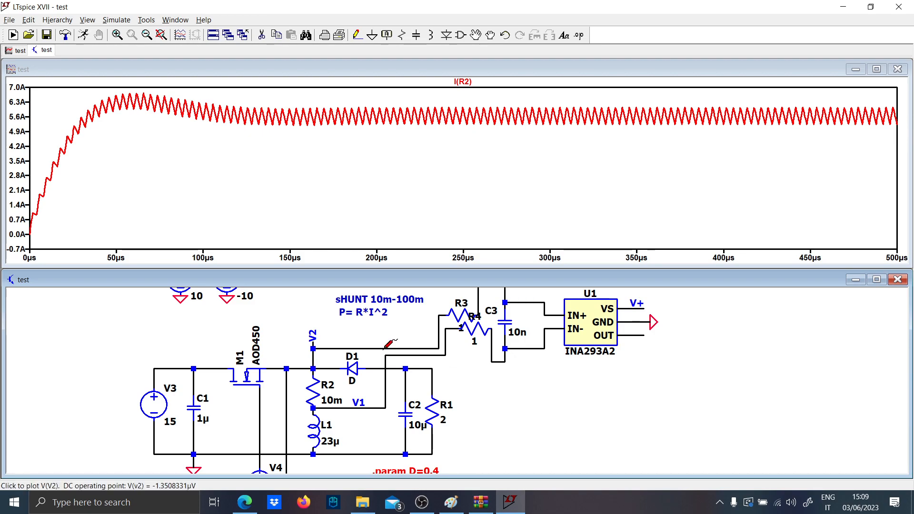
# - Plot the differential voltage between V2 and V1, and then the differential voltage across C3
pyautogui.moveTo(385, 349); pyautogui.dragTo(393, 386)
pyautogui.scroll(-1, 417, 329)
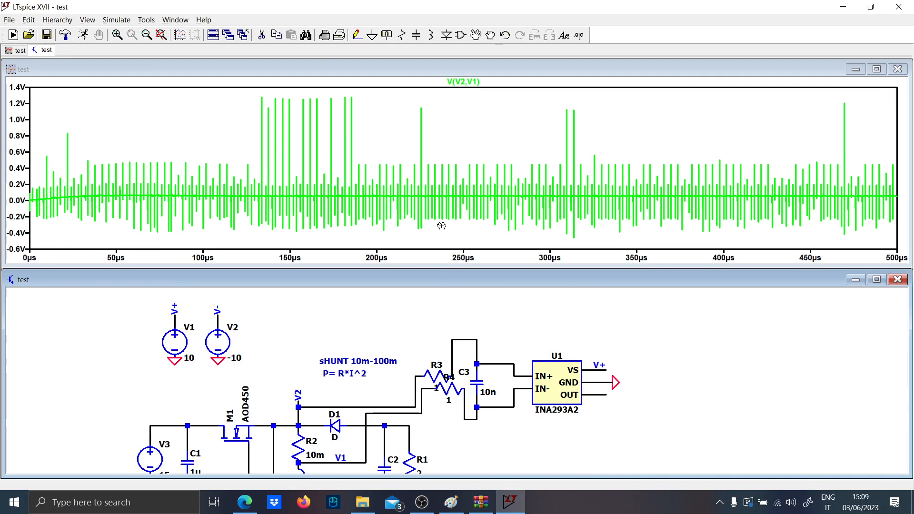
pyautogui.moveTo(516, 369); pyautogui.dragTo(516, 387)
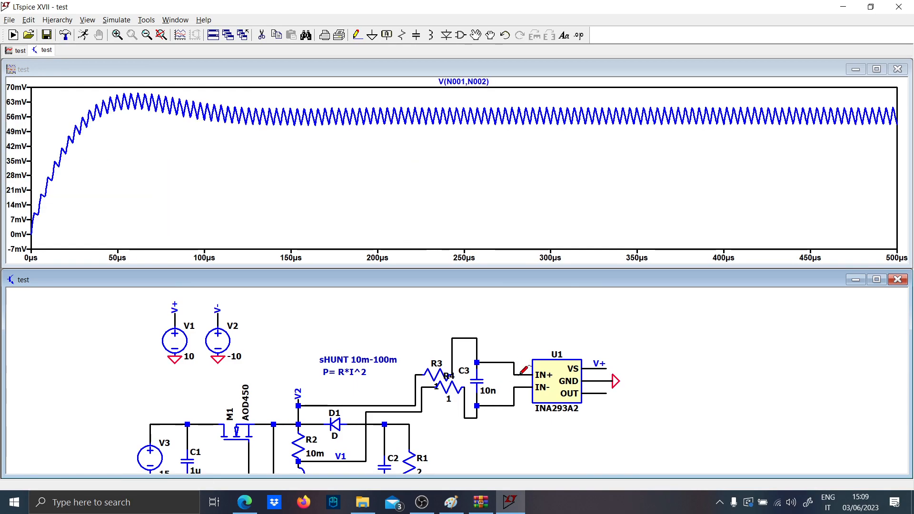
# - Plot the INA293A2 output voltage on its own, magnify about 296 to 336 µs, and restore the full time range
pyautogui.click(606, 391)
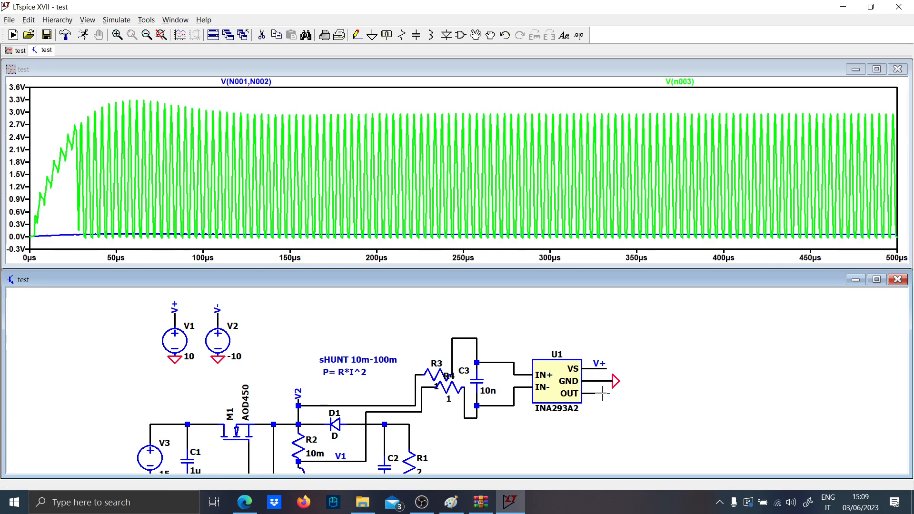
pyautogui.click(602, 394)
pyautogui.moveTo(540, 243); pyautogui.dragTo(601, 92)
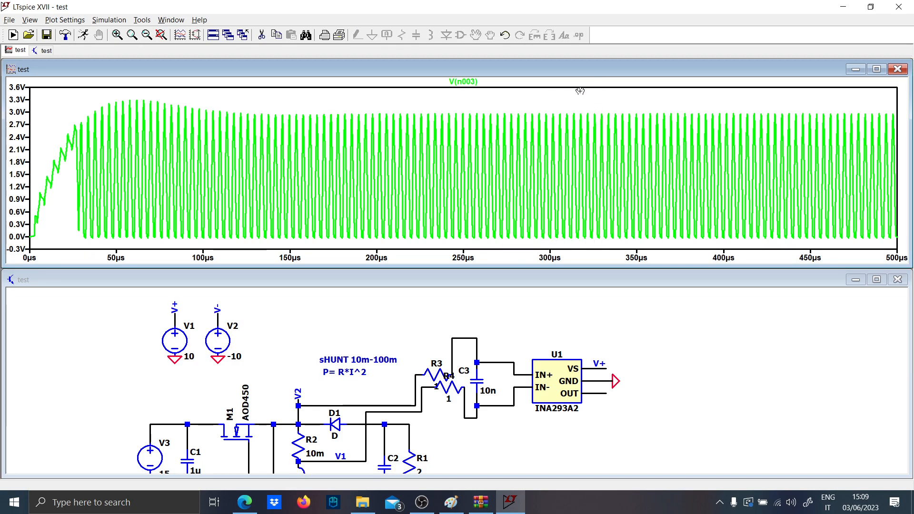
pyautogui.moveTo(610, 254); pyautogui.dragTo(608, 109)
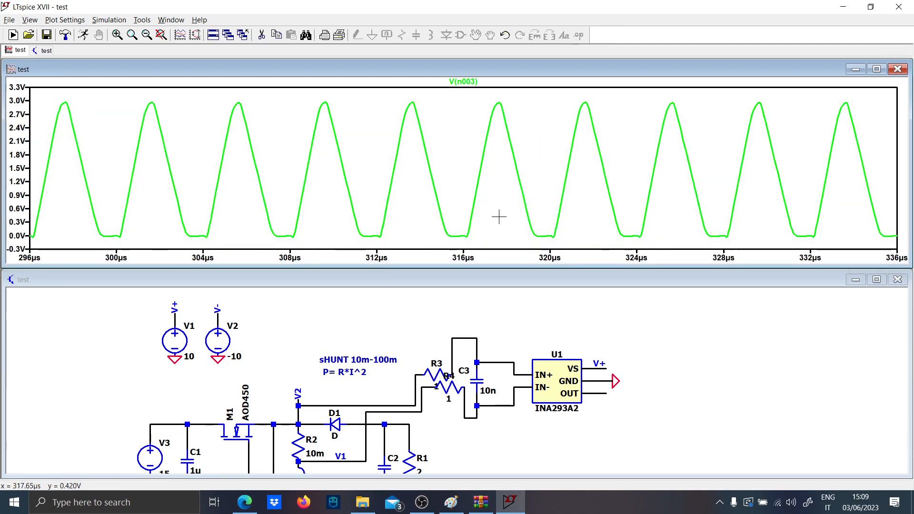
pyautogui.rightClick(428, 191)
pyautogui.click(457, 201)
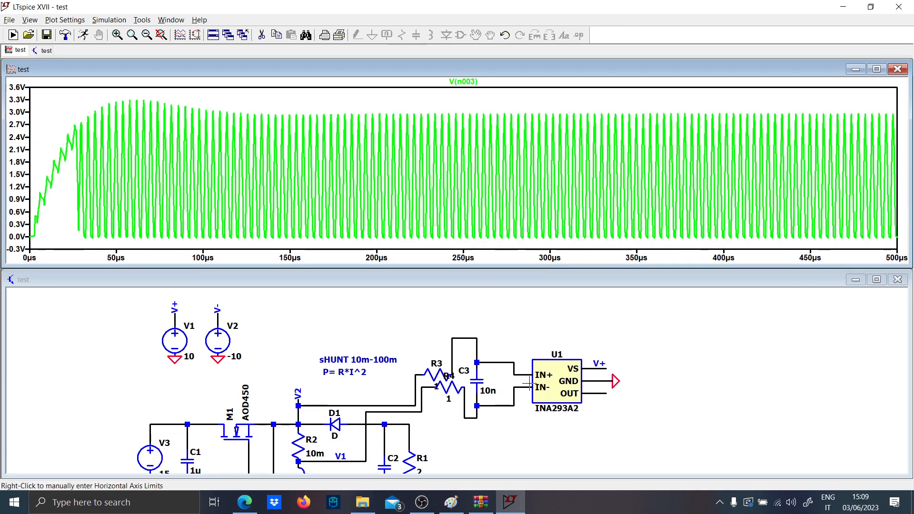
# - Plot the voltages on the IN+ and IN- wires, and leave only the IN+ node's voltage plotted
pyautogui.scroll(2, 492, 382)
pyautogui.click(490, 350)
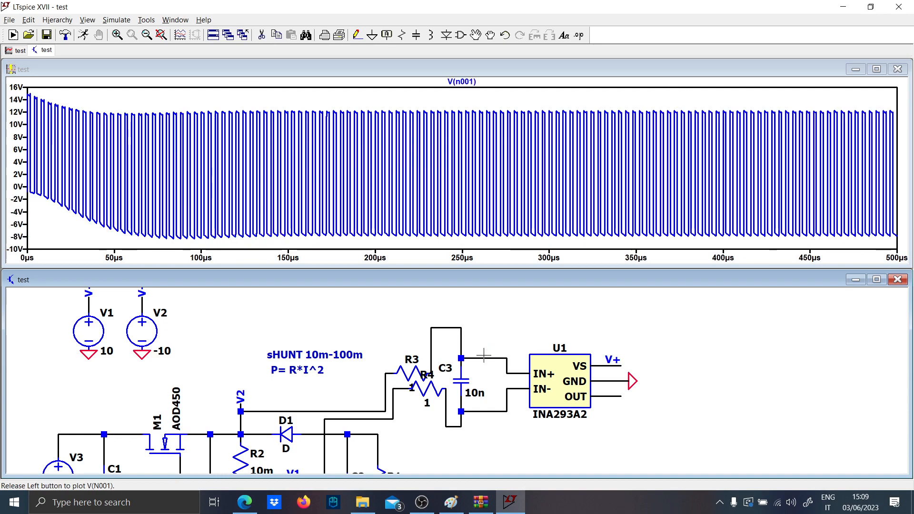
pyautogui.click(490, 409)
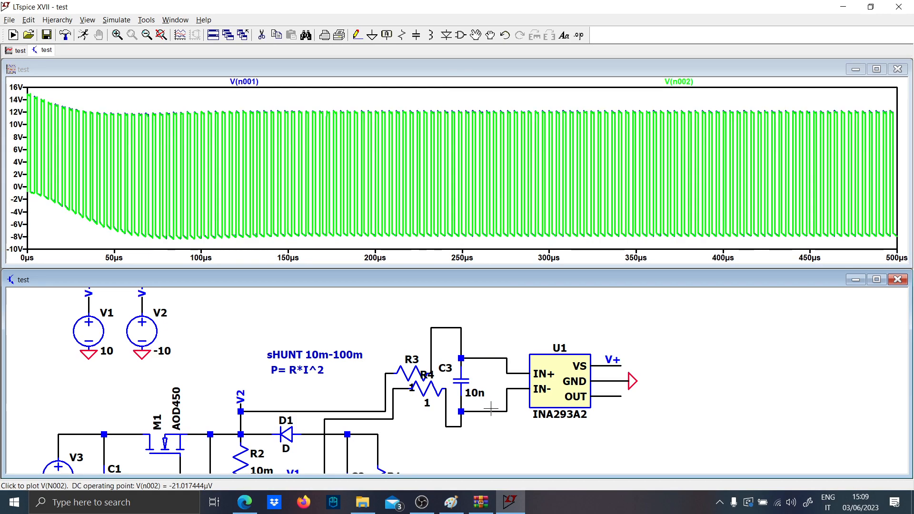
pyautogui.click(491, 409)
pyautogui.doubleClick(493, 359)
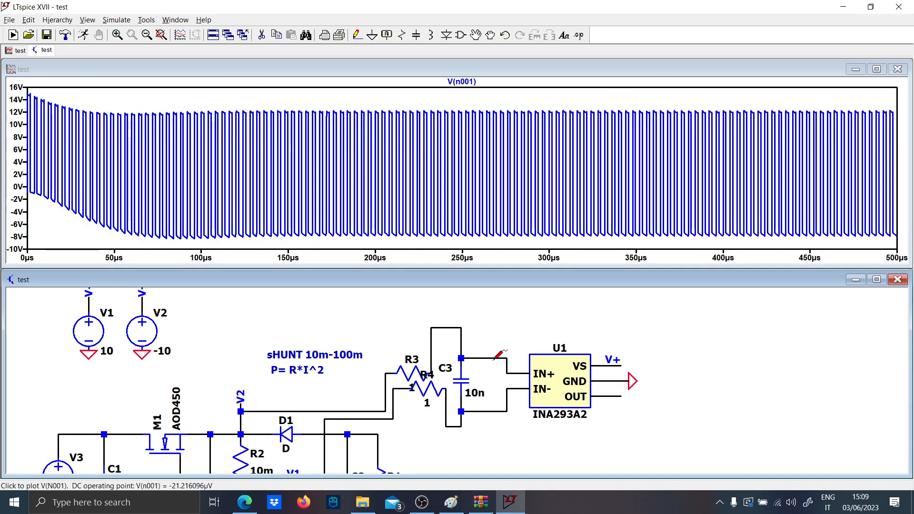
# - Remove the wires entering the INA293A2 inputs and wire C3's lower node to IN+
pyautogui.scroll(2, 514, 380)
pyautogui.click(520, 366)
pyautogui.press('F3')
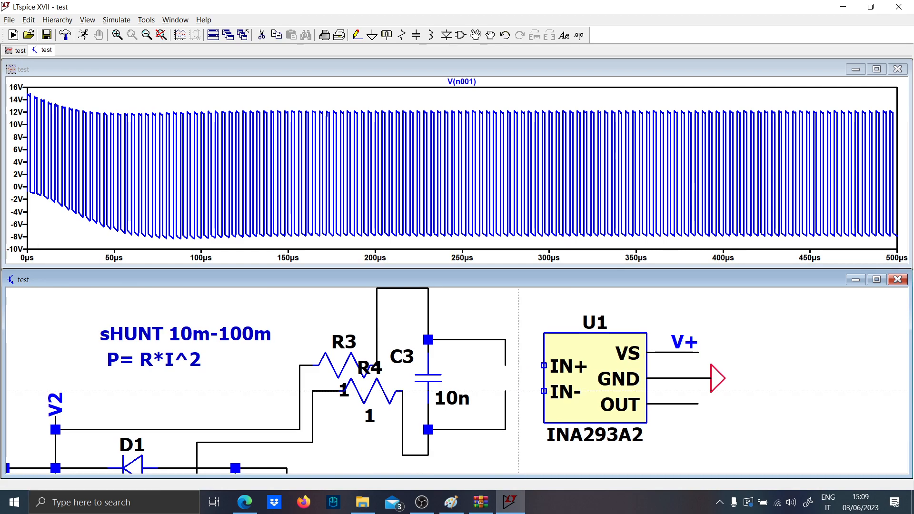
pyautogui.click(492, 391)
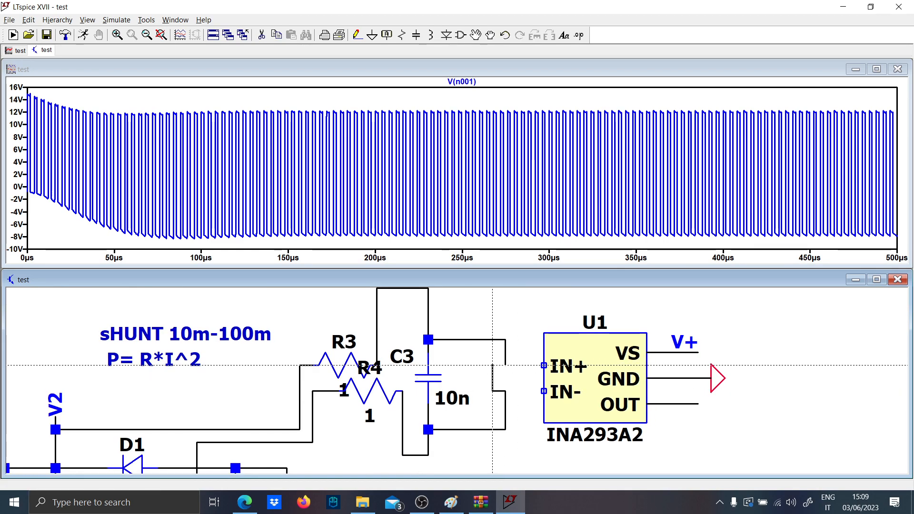
pyautogui.click(493, 365)
pyautogui.click(543, 365)
# - Delete the upper input wire's vertical segment and wire C3's upper node to IN-
pyautogui.press('F5')
pyautogui.click(506, 355)
pyautogui.press('F3')
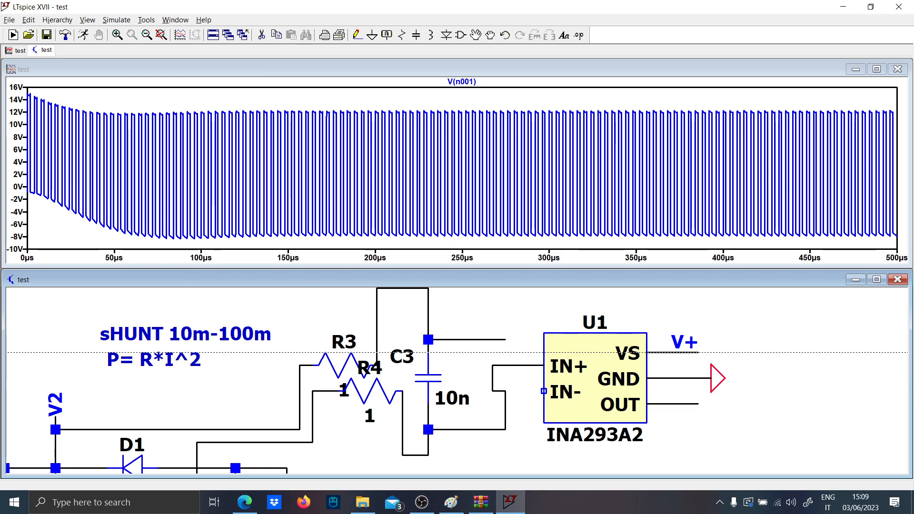
pyautogui.click(505, 339)
pyautogui.click(518, 339)
pyautogui.click(544, 391)
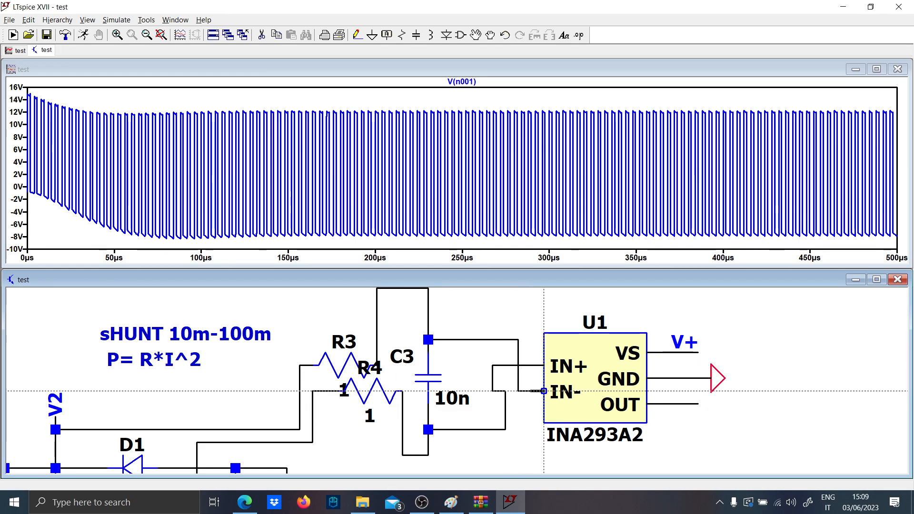
pyautogui.press('Escape')
# - Run the simulation with the swapped amplifier inputs and plot the INA293A2 output voltage
pyautogui.click(83, 36)
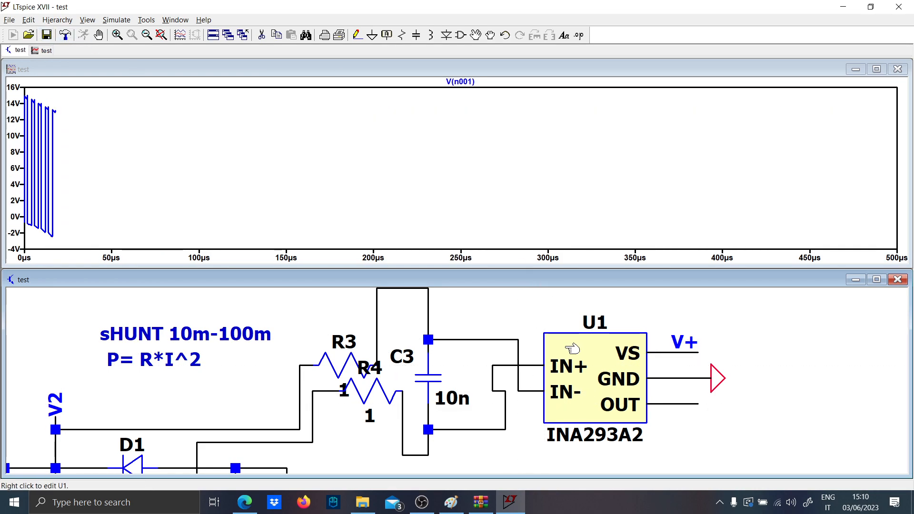
pyautogui.click(670, 405)
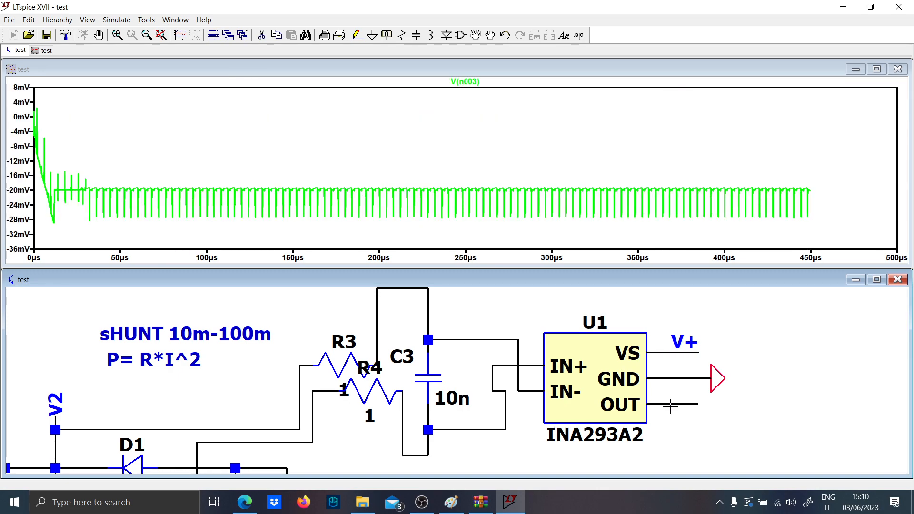
pyautogui.scroll(-1, 449, 311)
pyautogui.scroll(-1, 449, 312)
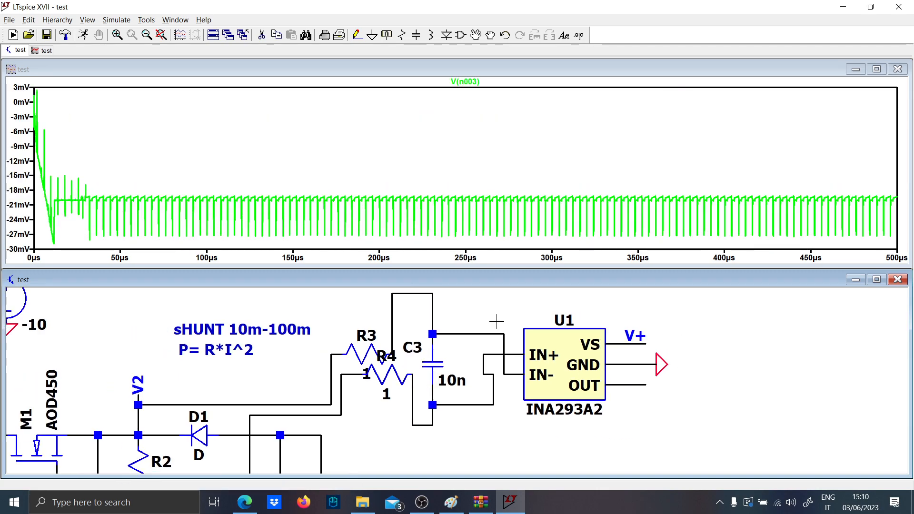
# - Undo the swapped wiring between C3 and the INA293A2 inputs
pyautogui.press('F9')
pyautogui.press('F9')
pyautogui.press('F9')
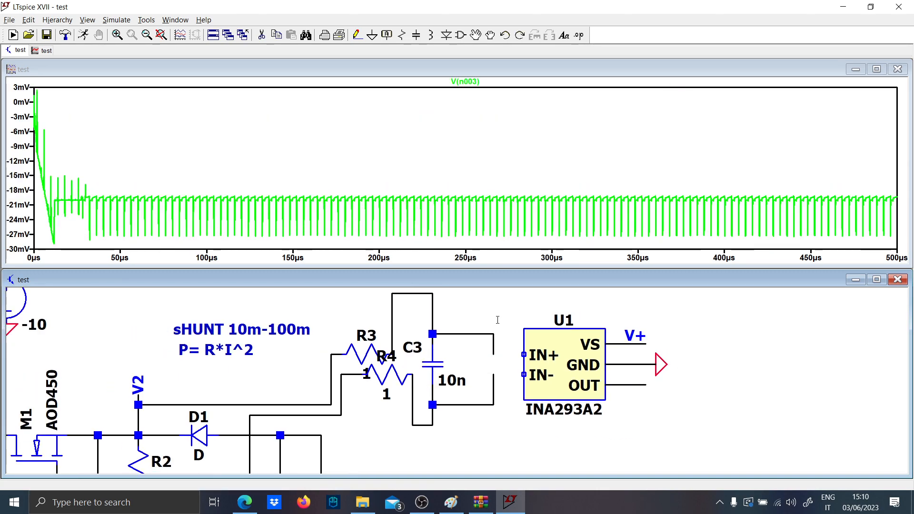
pyautogui.scroll(-2, 491, 294)
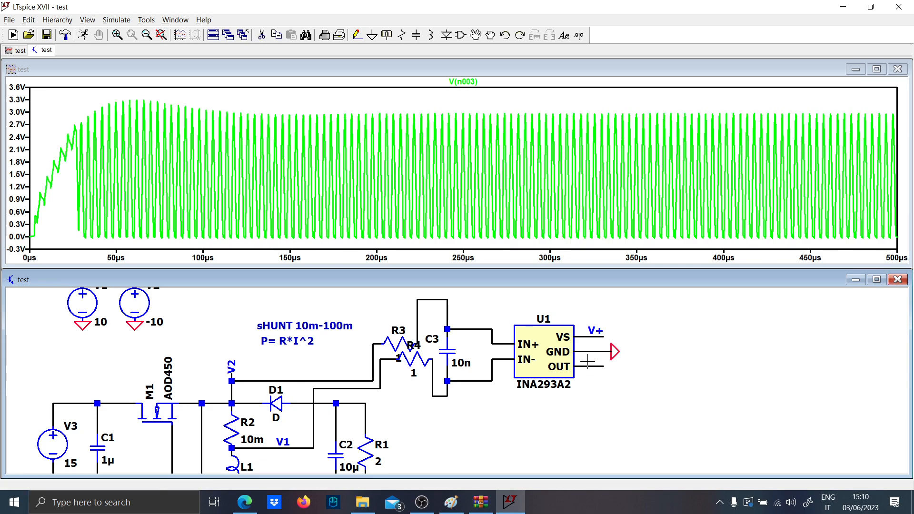
pyautogui.scroll(-1, 438, 372)
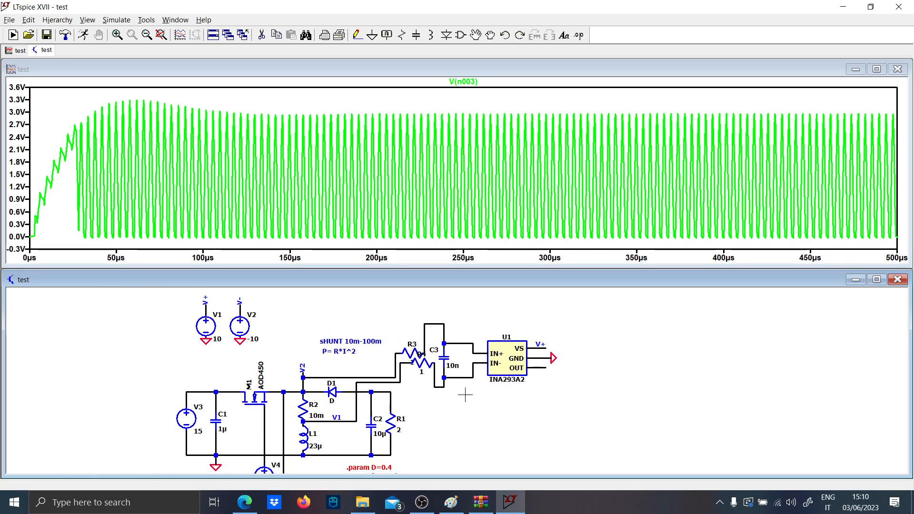
pyautogui.scroll(-1, 450, 409)
pyautogui.moveTo(444, 412); pyautogui.dragTo(588, 409)
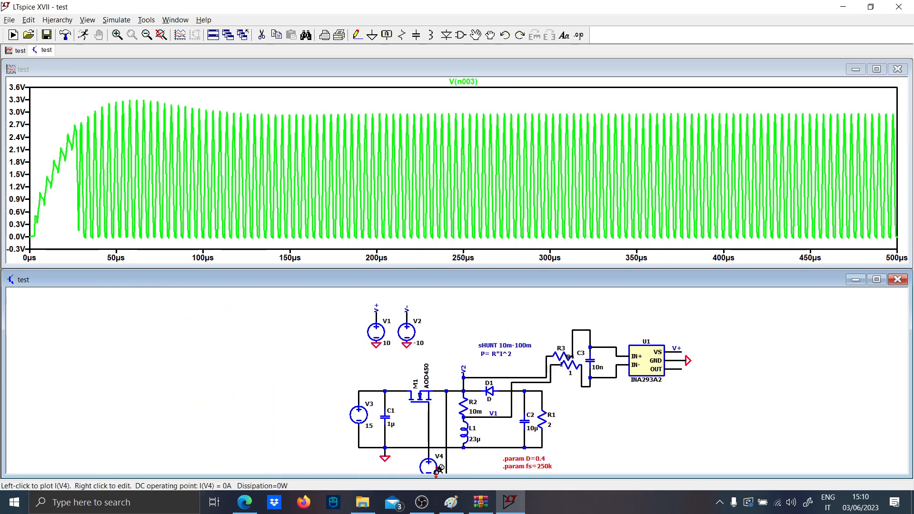
# - Switch to Paint, look over the hand-drawn current-sensing diagram and its filter sketch, and return to LTspice
pyautogui.click(452, 507)
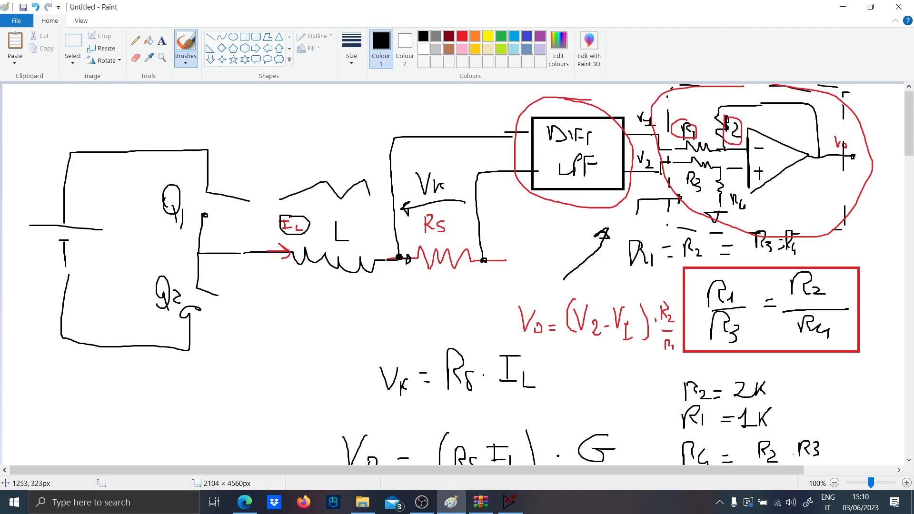
pyautogui.scroll(-12, 493, 269)
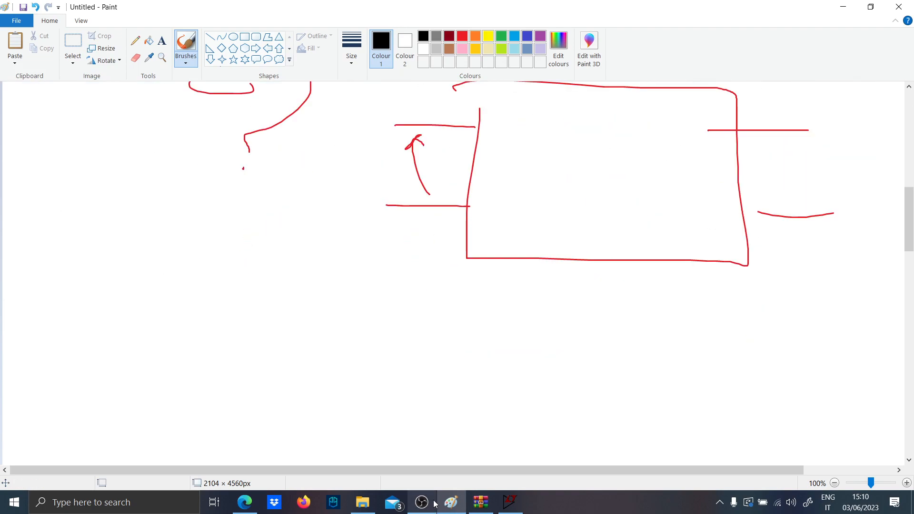
pyautogui.scroll(12, 446, 503)
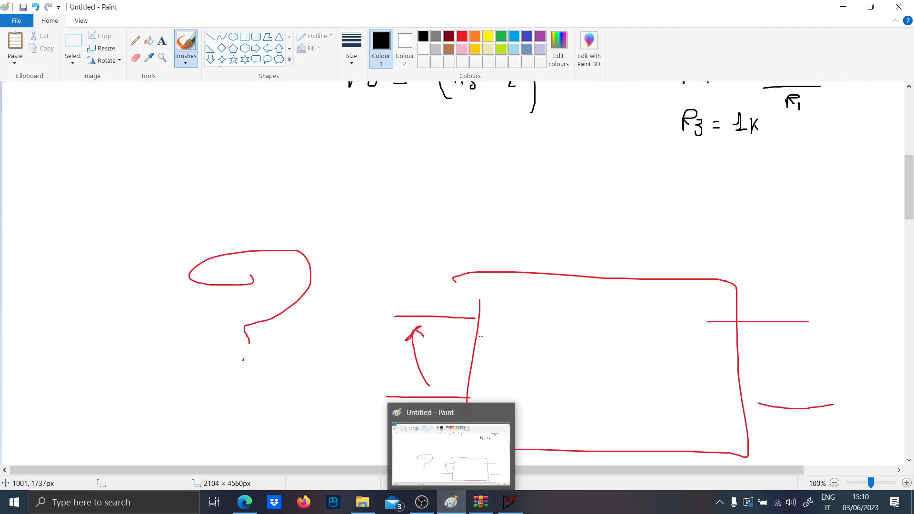
pyautogui.moveTo(450, 512)
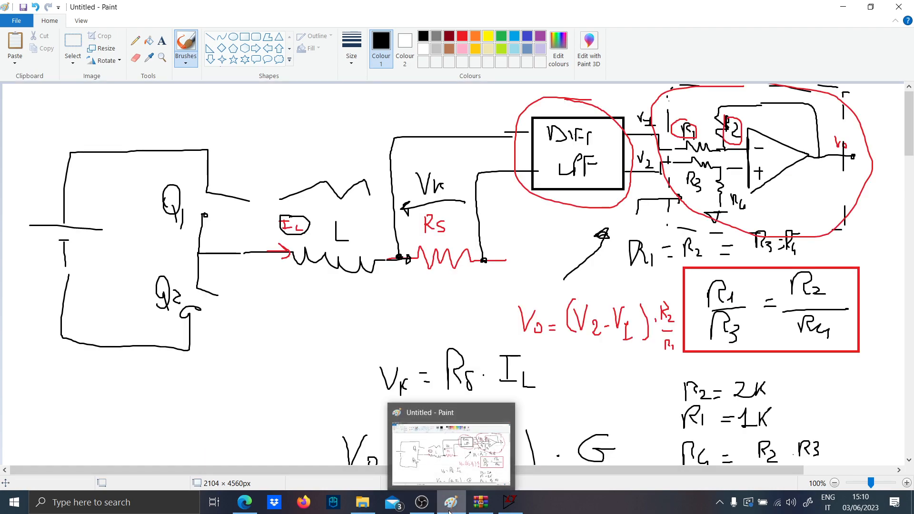
pyautogui.click(449, 511)
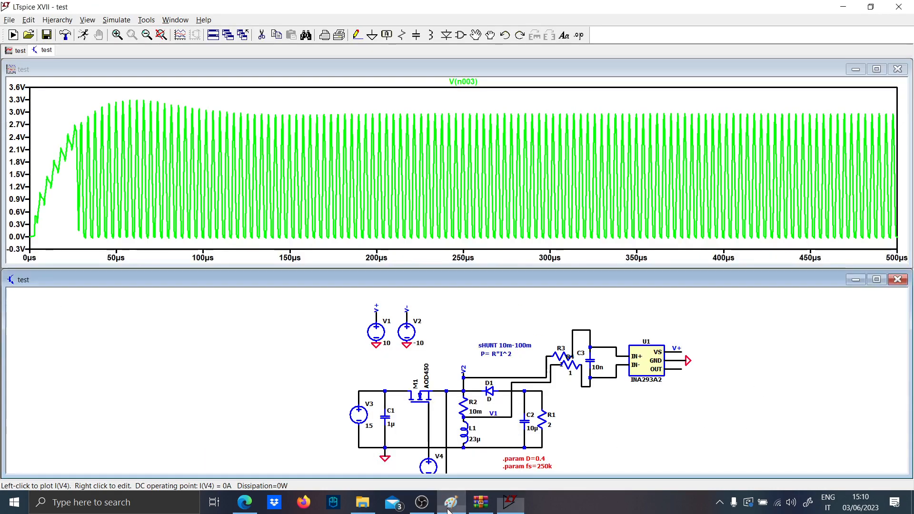